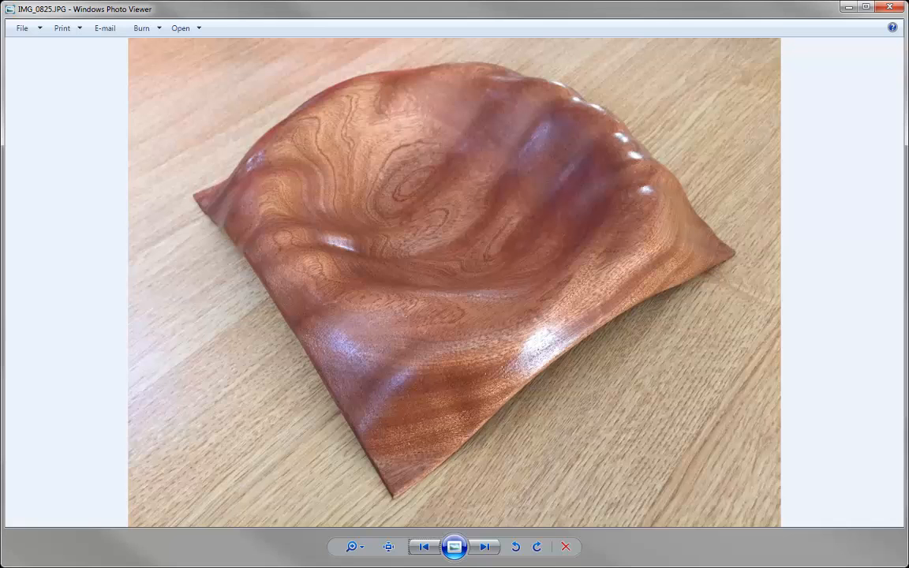
- Look through the photos of the finished wooden cloth dish
key("Right")
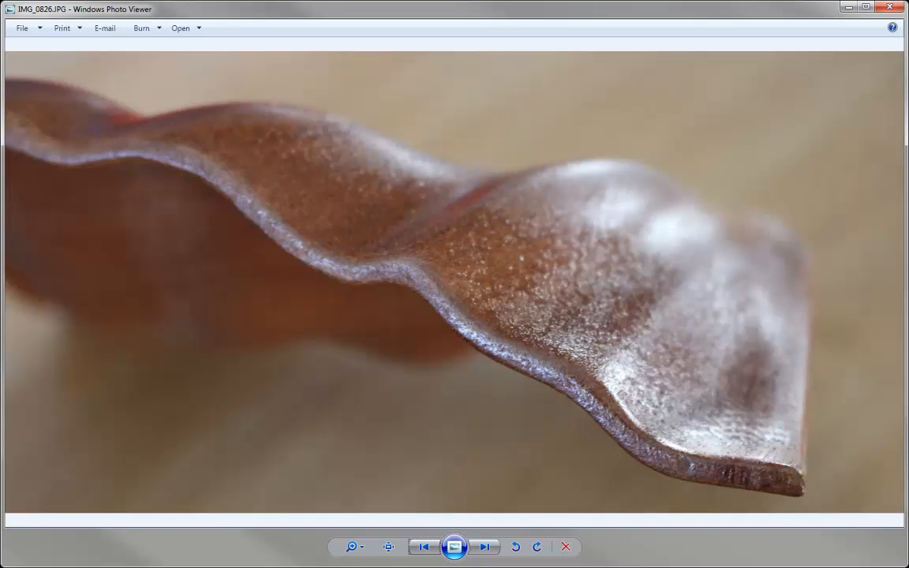
key("Right")
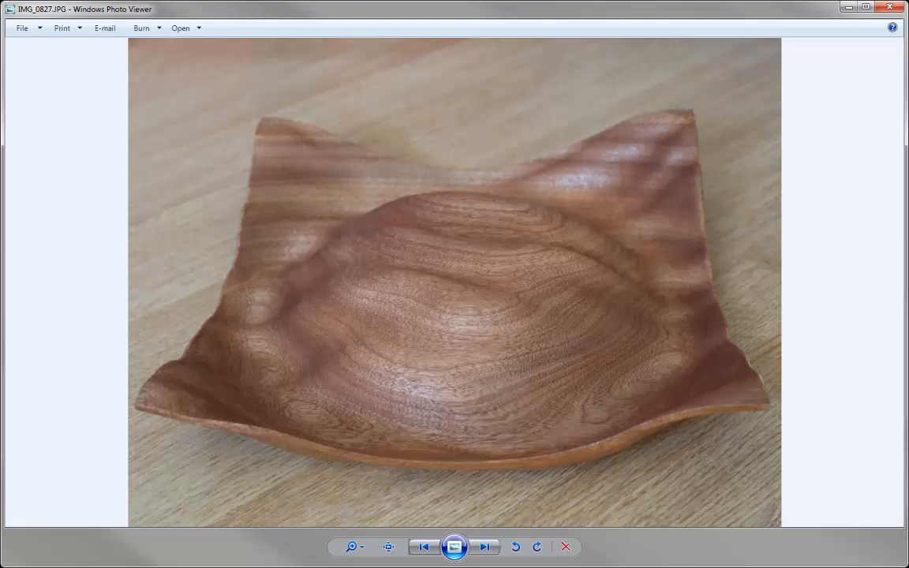
key("Right")
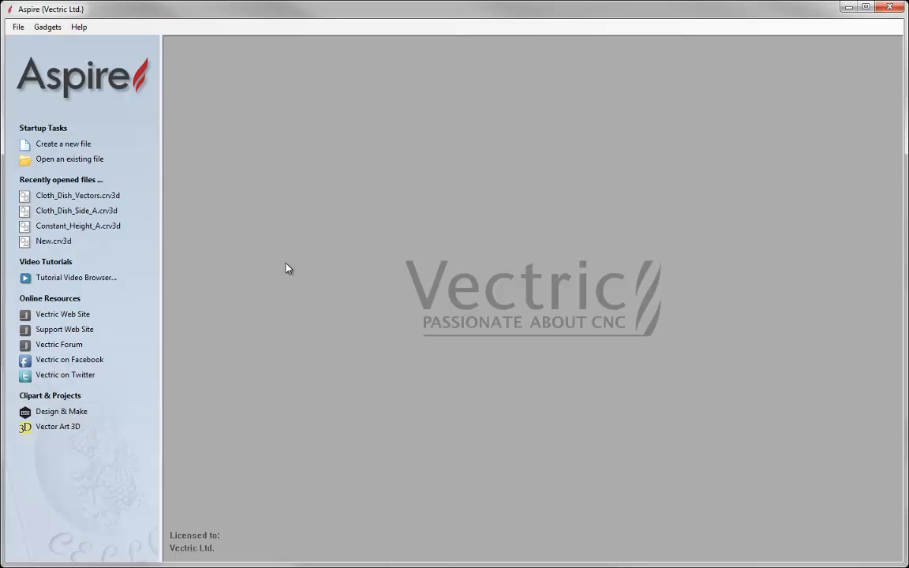
- Switch to Aspire and open the existing file Cloth_Dish_Vectors.crv3d
left_click(89, 158)
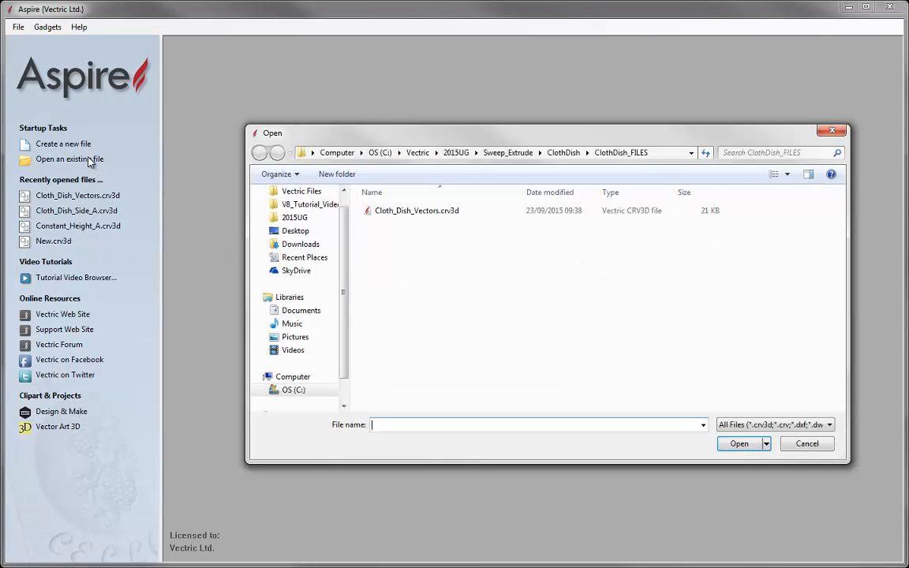
left_click(385, 212)
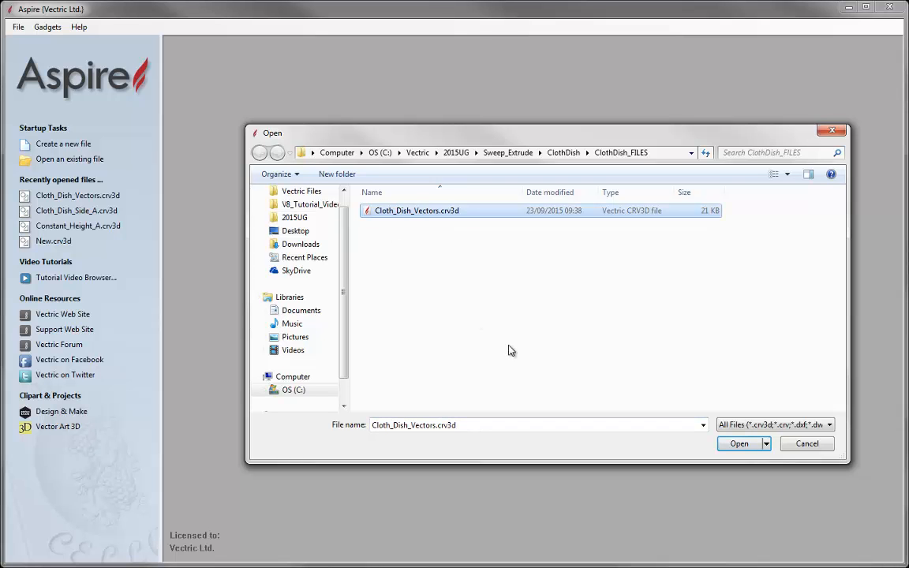
left_click(734, 444)
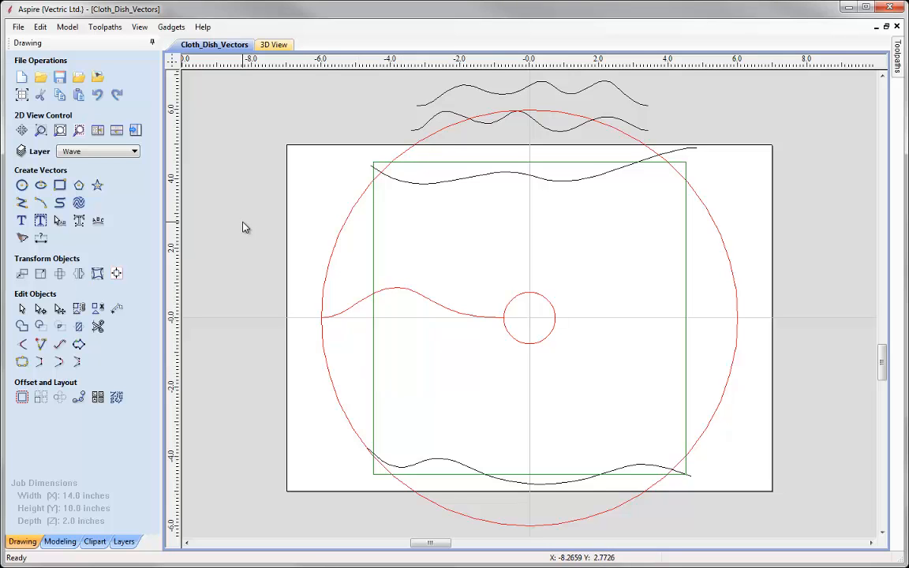
- Review the vectors on each layer separately, leaving the Wave and Toolpaths layers visible and Dish Vectors hidden
left_click(133, 151)
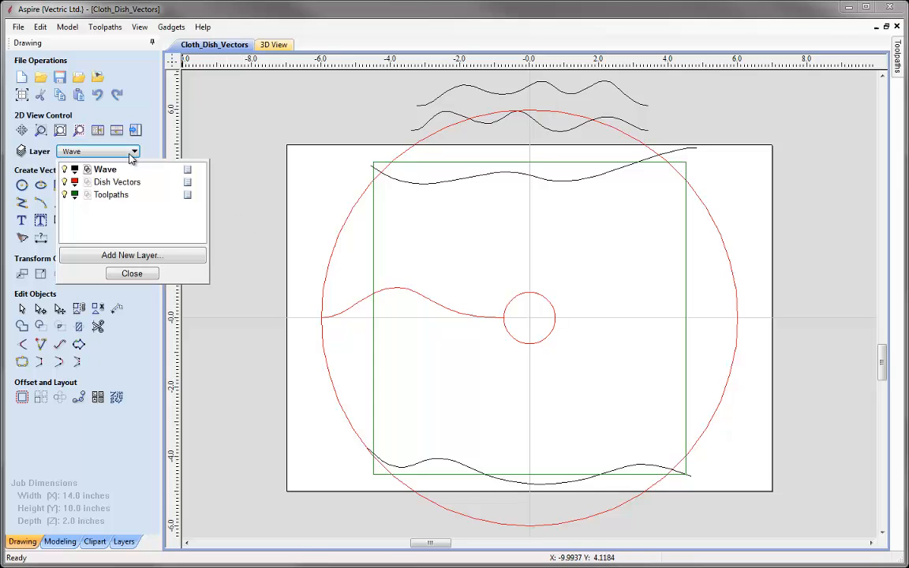
left_click(65, 182)
left_click(65, 169)
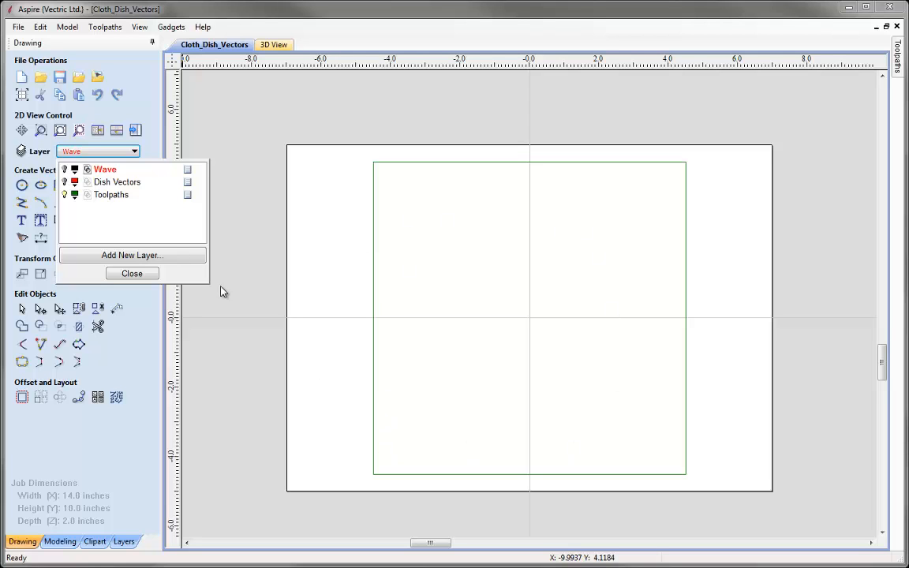
left_click(64, 194)
left_click(65, 181)
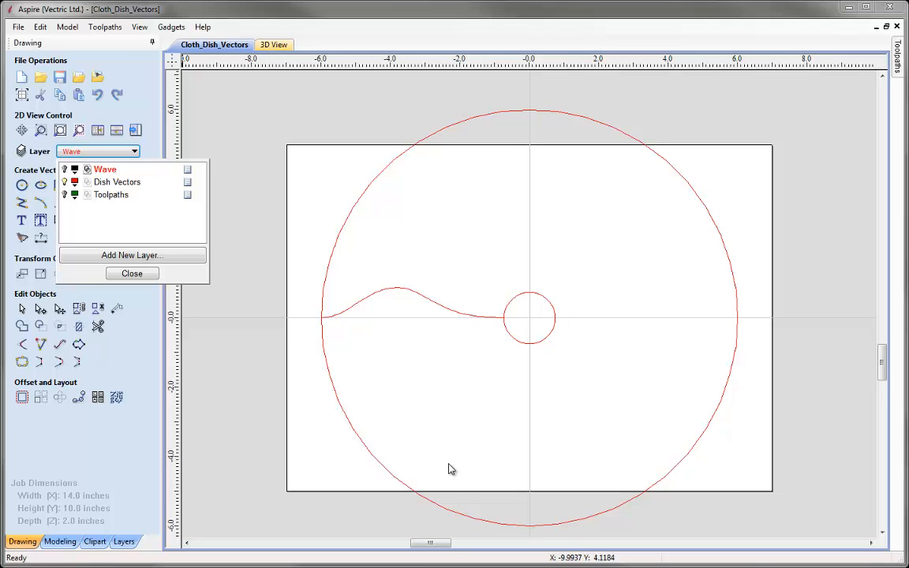
left_click(64, 169)
left_click(65, 182)
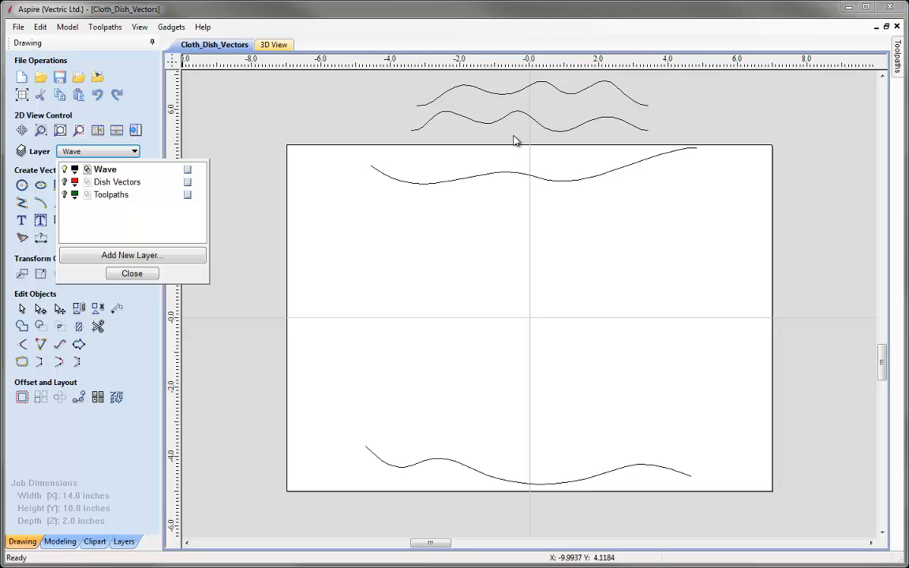
left_click(65, 195)
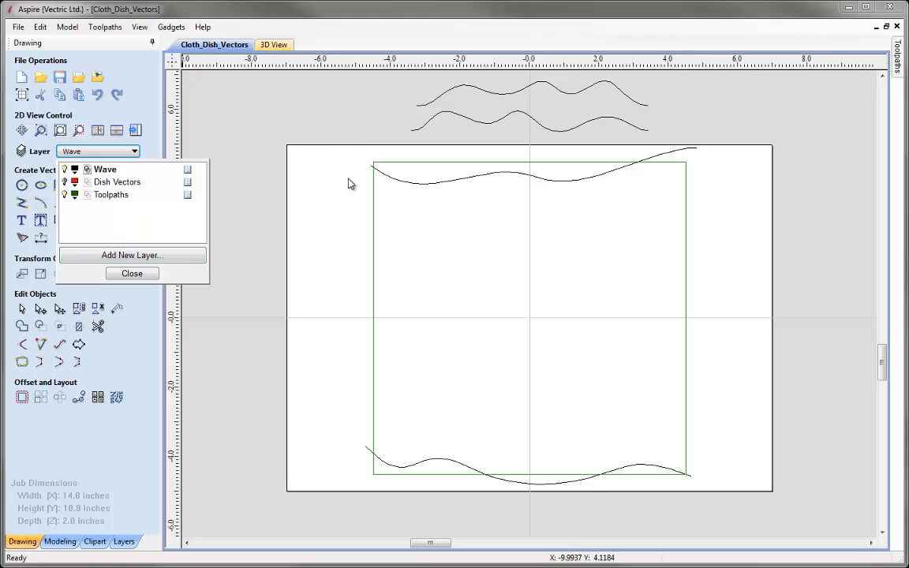
left_click(147, 275)
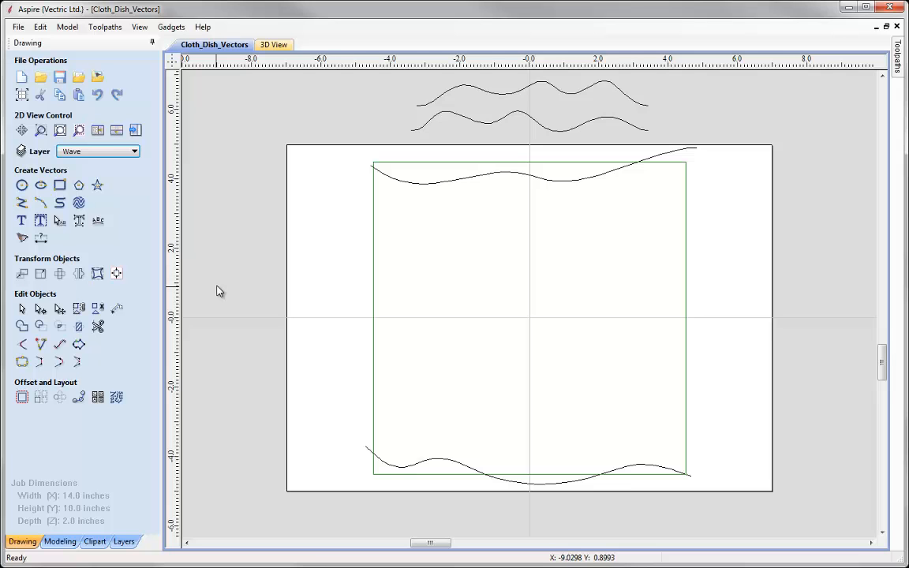
- Set up a Two Rail Sweep with the long wavy curves at the top and bottom of the job as drive rails
left_click(60, 542)
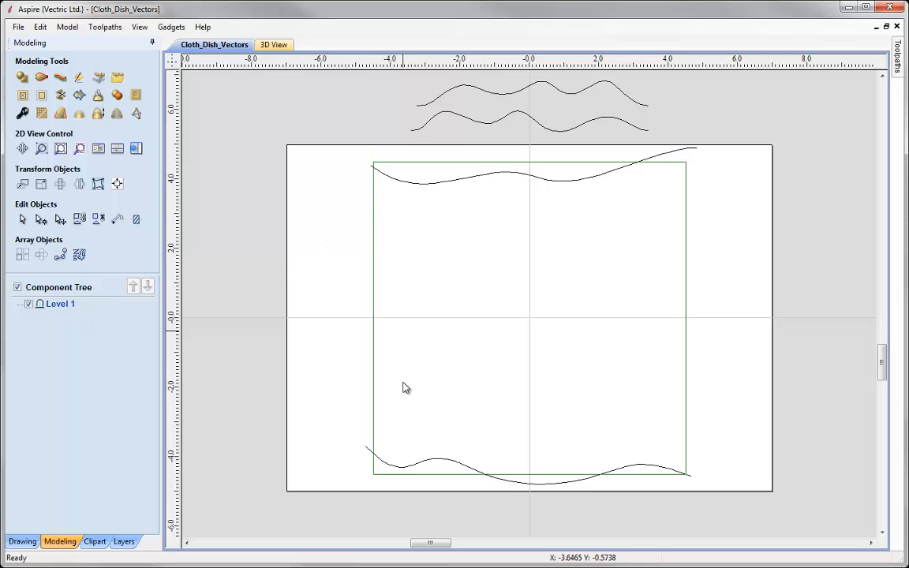
left_click(390, 180)
left_click(392, 463, "shift")
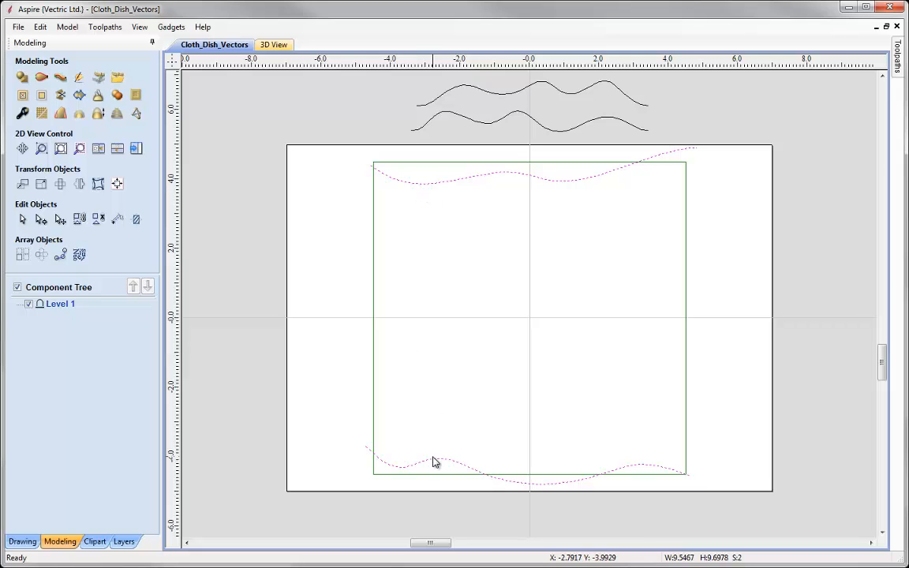
left_click(42, 78)
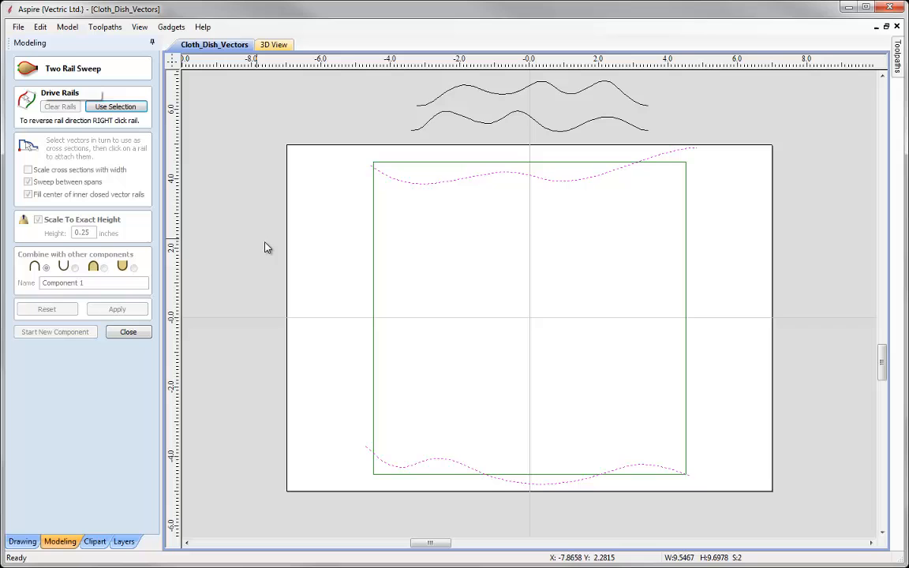
left_click(115, 108)
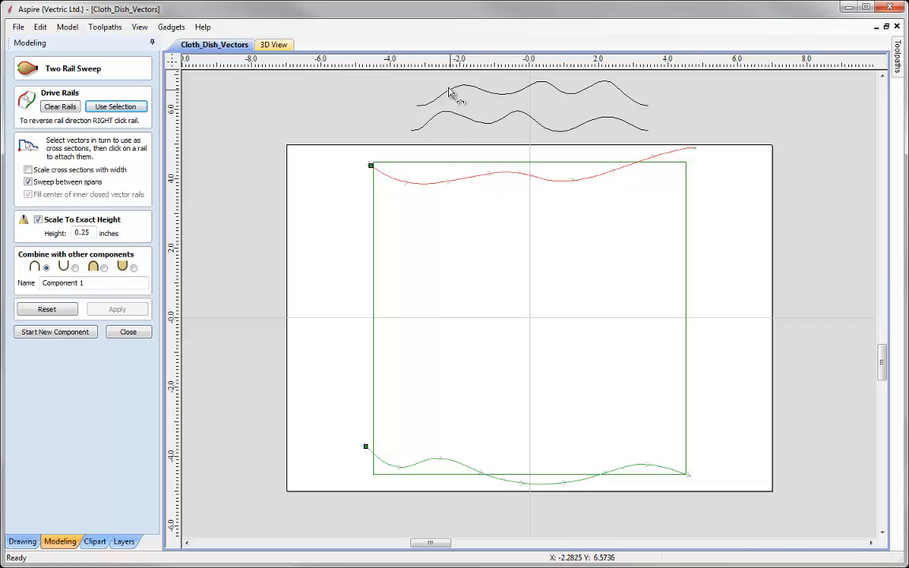
- Attach the upper wave profile to the start of the top rail and the lower wave profile to its opposite end
left_click(451, 92)
left_click(371, 166)
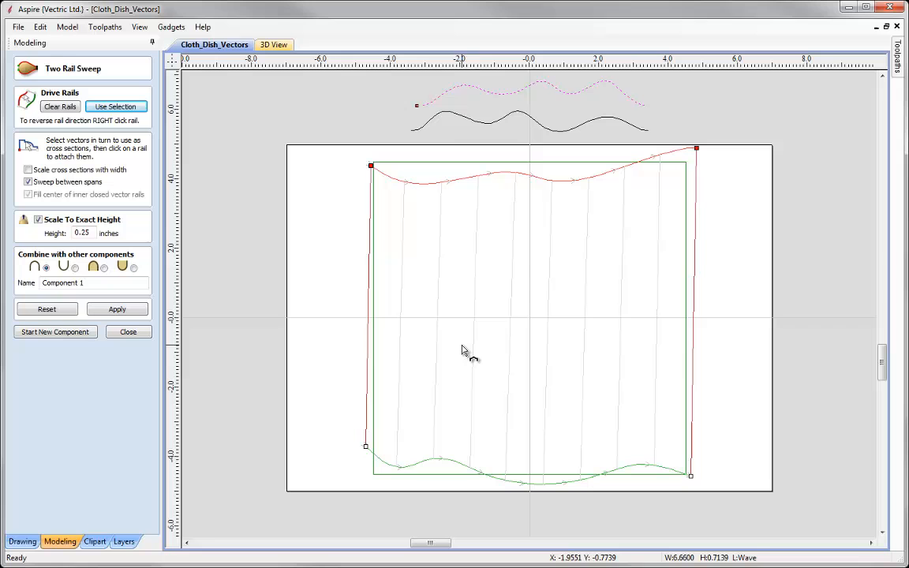
left_click(457, 119)
left_click(697, 150)
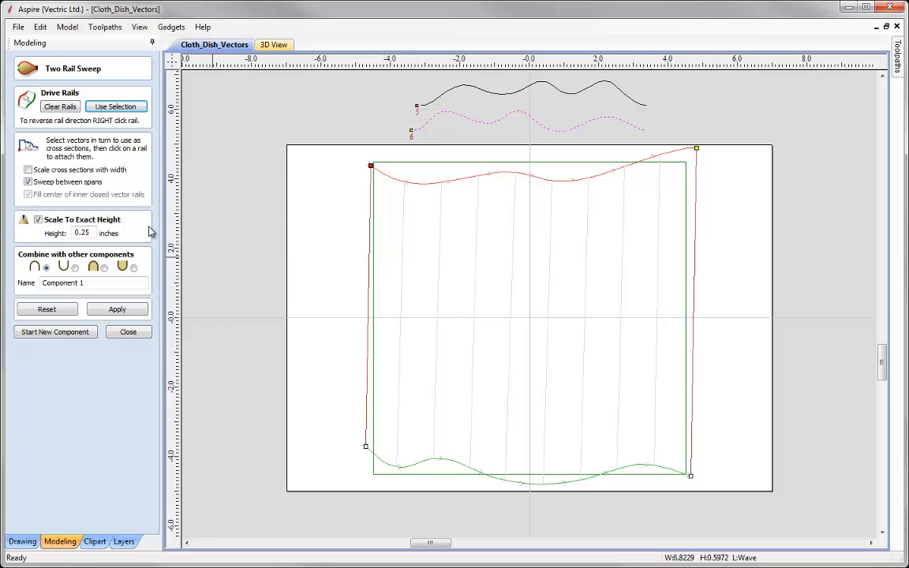
- Create the sweep as component Wave1 with Sweep between spans and Scale To Exact Height turned off
left_click(29, 182)
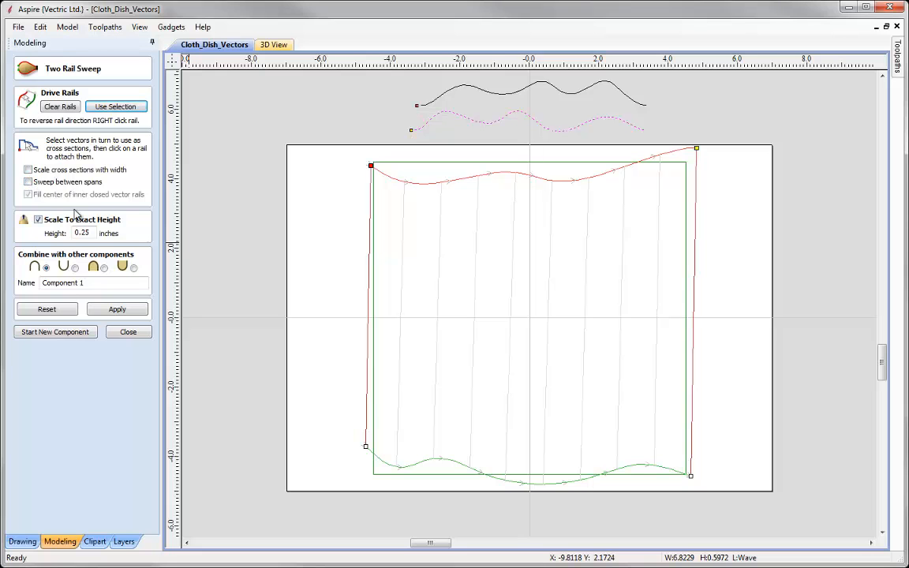
left_click(38, 220)
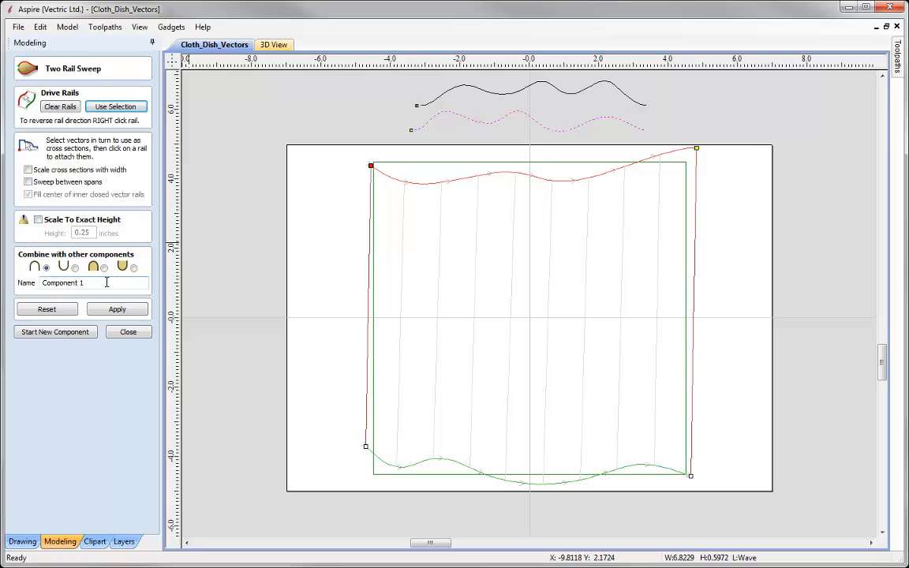
left_click(63, 283)
type("Wave1")
left_click(120, 308)
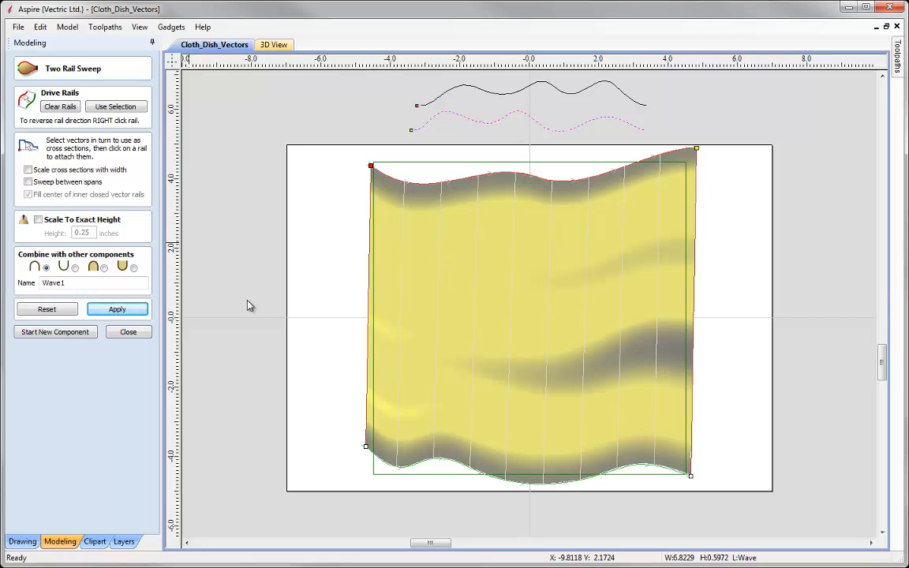
- Tile the 2D and 3D views side by side, inspect the wave surface at an angle and finish the Two Rail Sweep
key("F4")
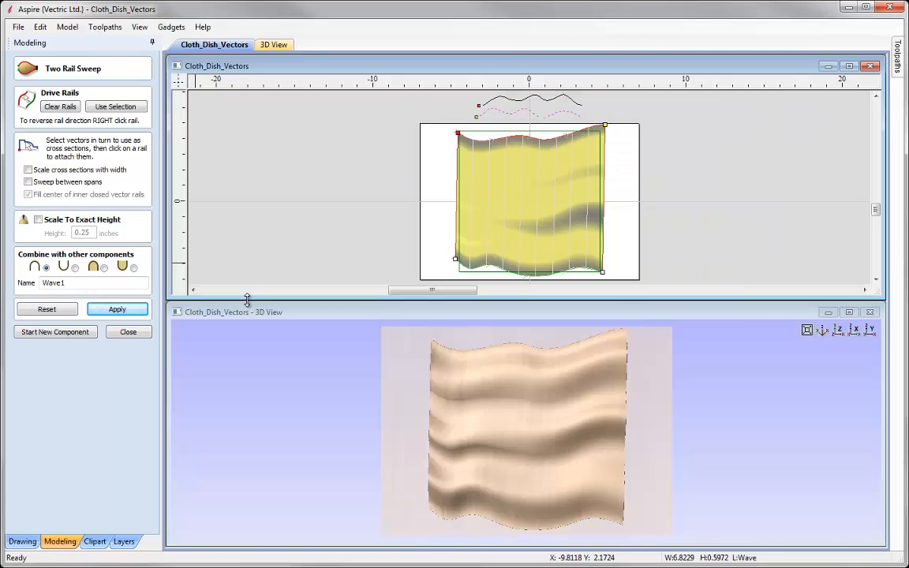
key("F4")
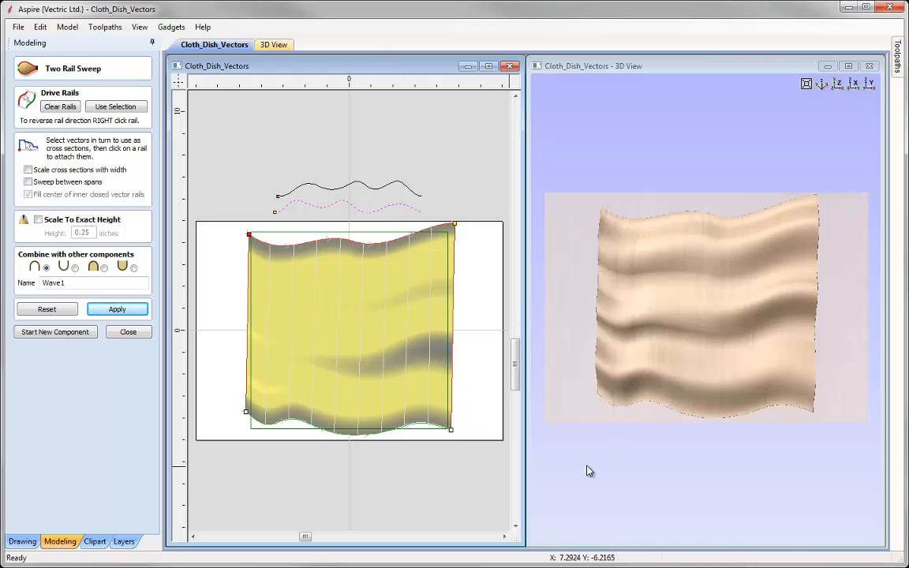
left_click_drag(684, 479, 731, 466)
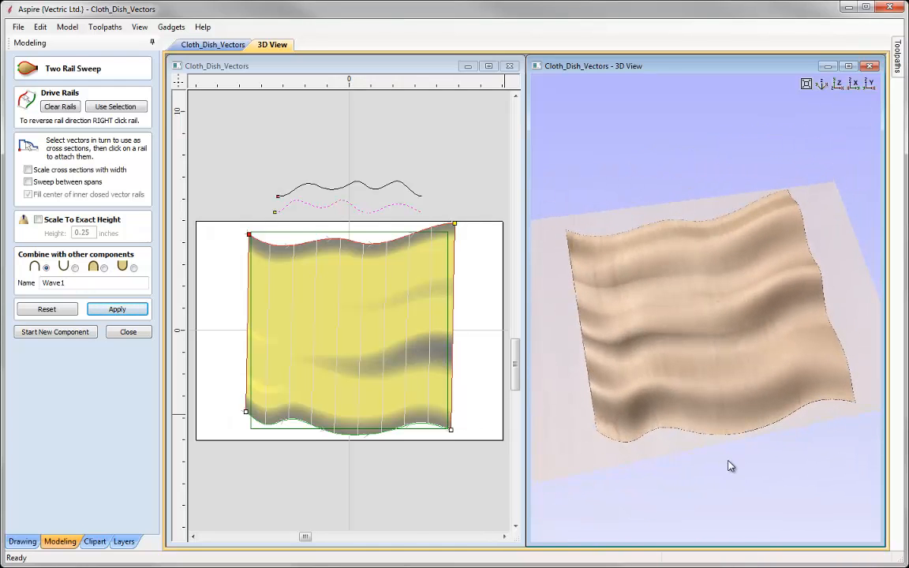
left_click(128, 332)
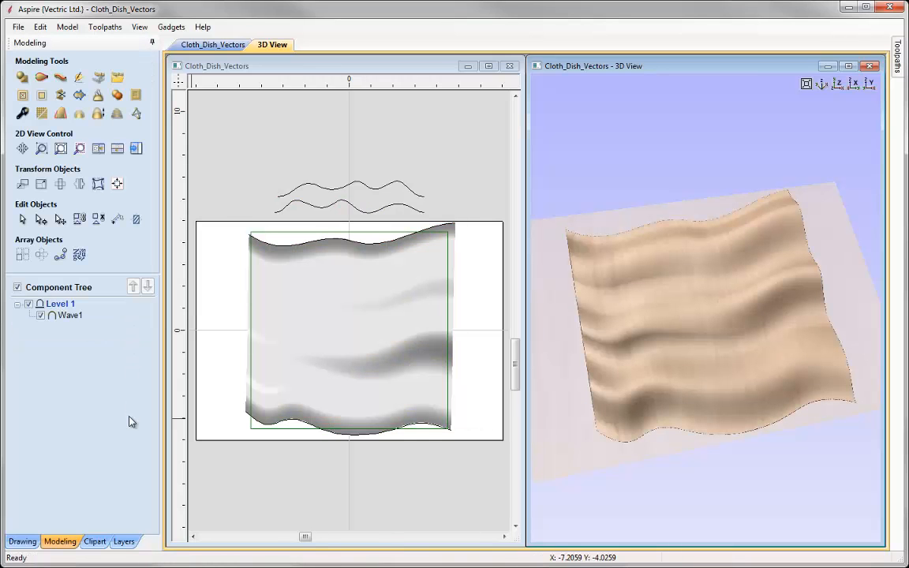
- Squash the Wave1 component upward to about 5.37 inches high and create a mirrored copy directly below it
left_click(207, 294)
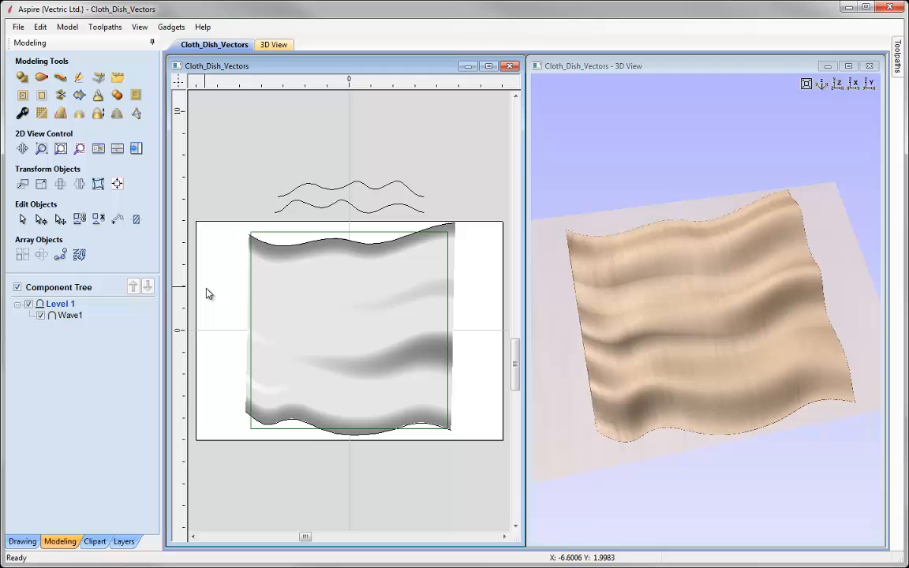
left_click(318, 299)
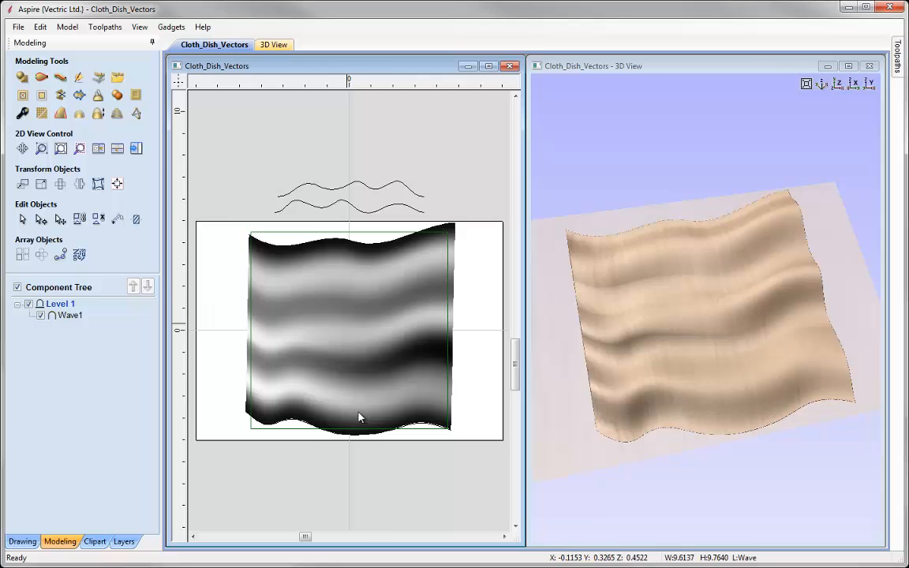
left_click(335, 390)
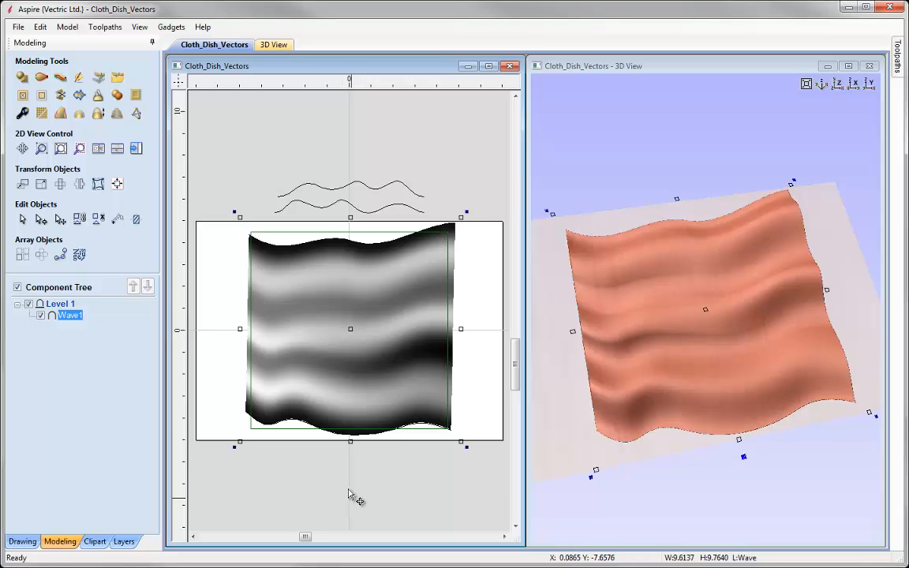
left_click_drag(350, 440, 353, 345)
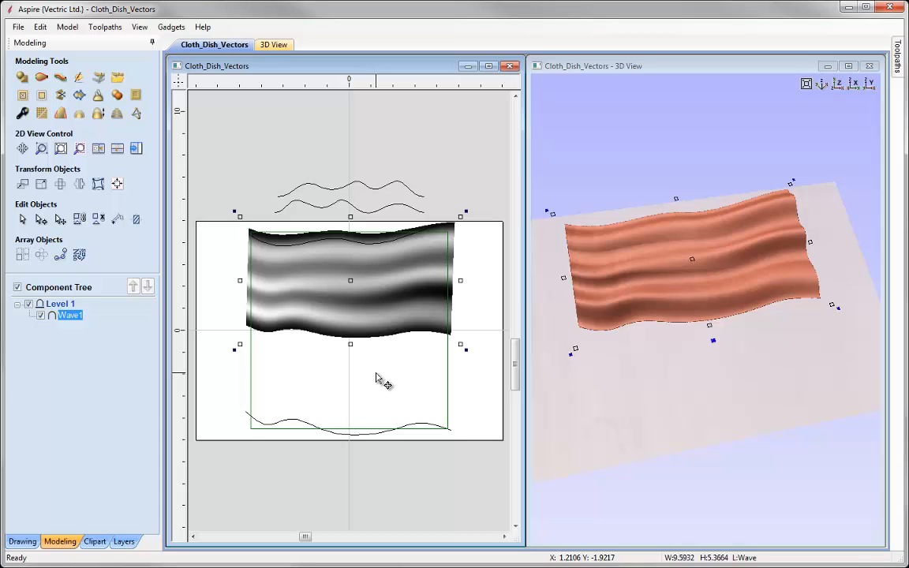
left_click_drag(378, 379, 377, 379, "ctrl")
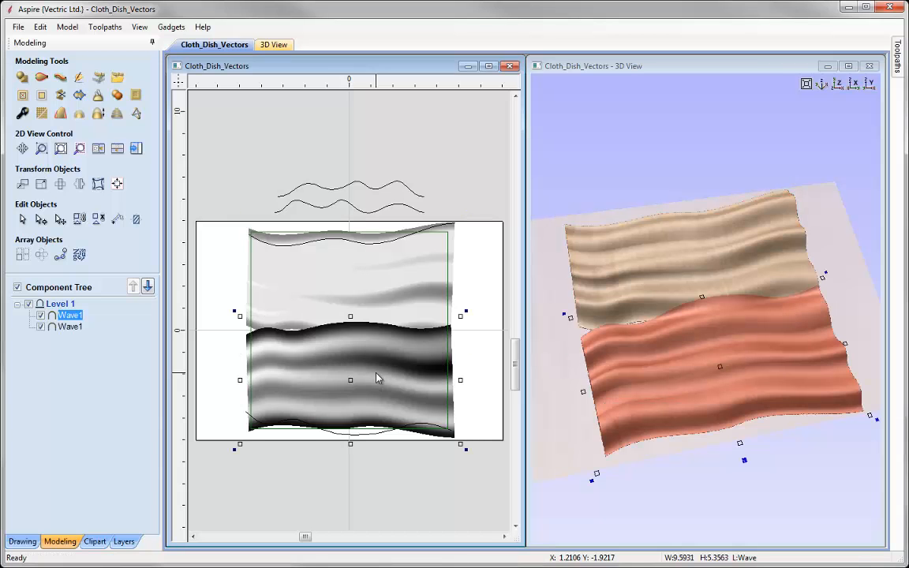
left_click(575, 439)
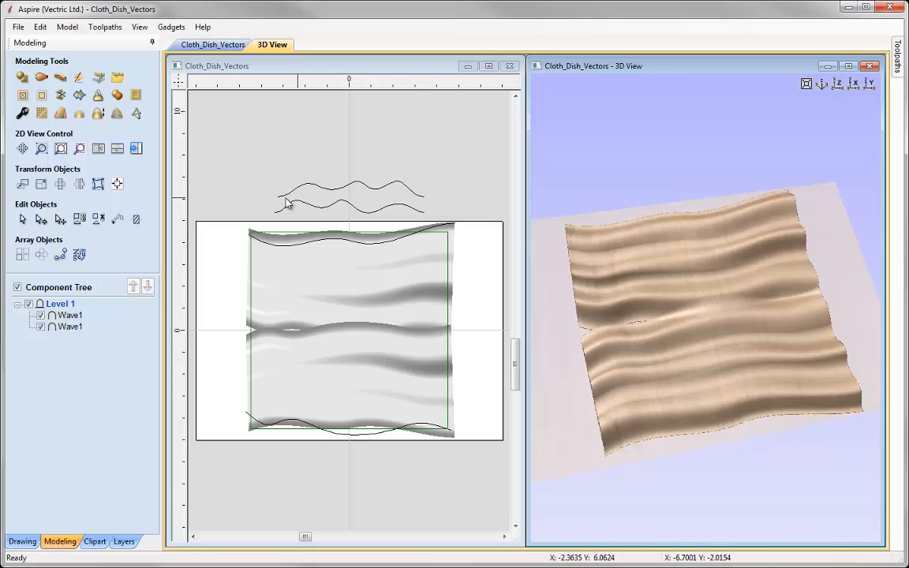
- Examine the end node and its tangent handle on the lower wave profile in node editing
left_click(424, 216)
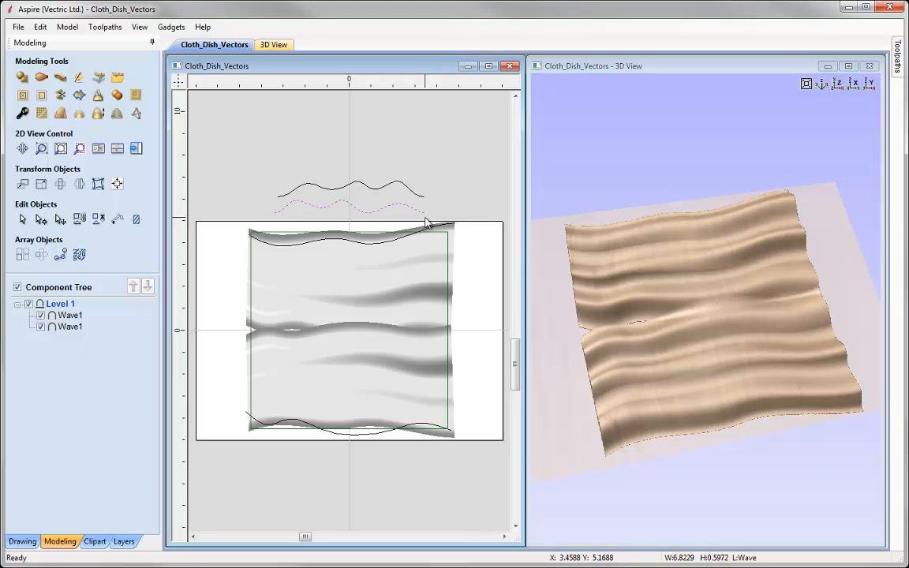
scroll(432, 220, "up", 6)
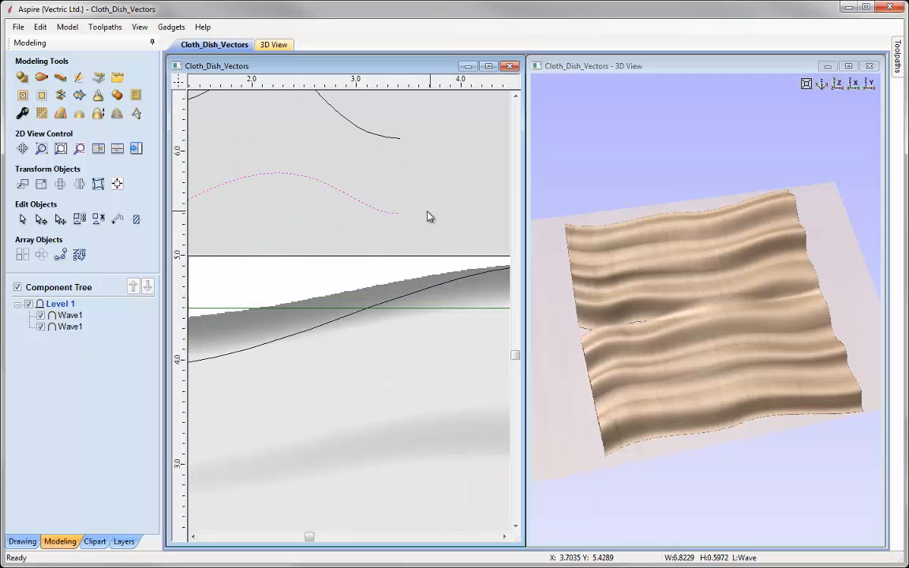
key("n")
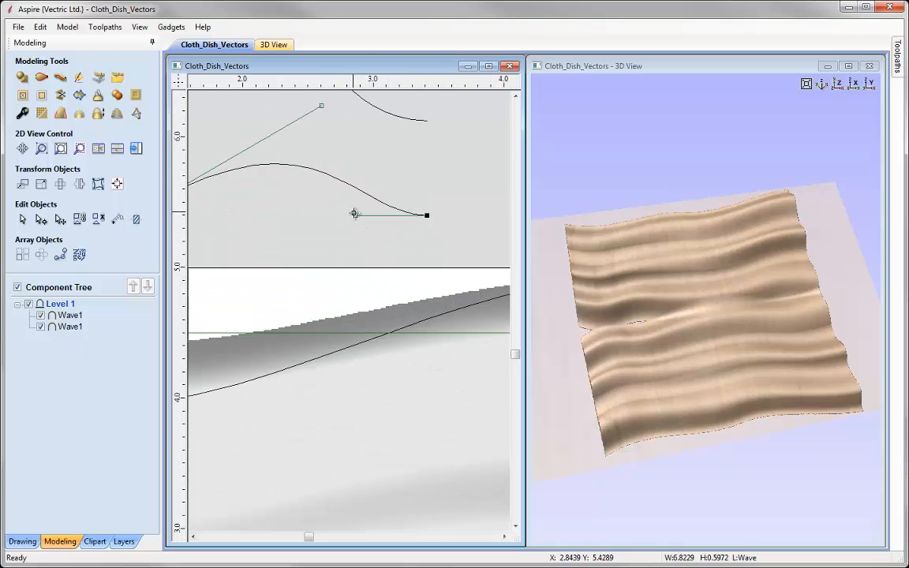
key("F6")
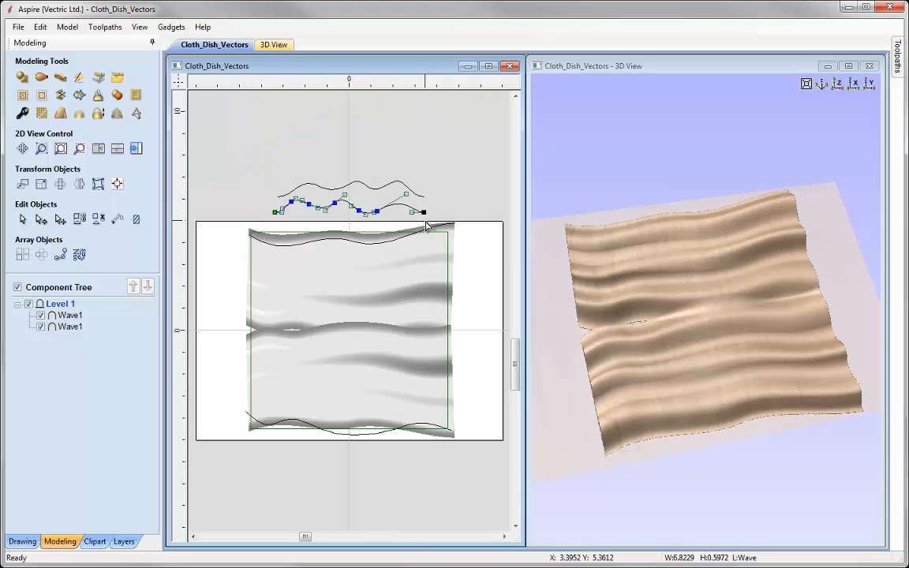
- Stretch the lower Wave1 component to about 11.18 by 5.71 inches, overlapping the upper one, and mirror it horizontally
left_click(349, 199)
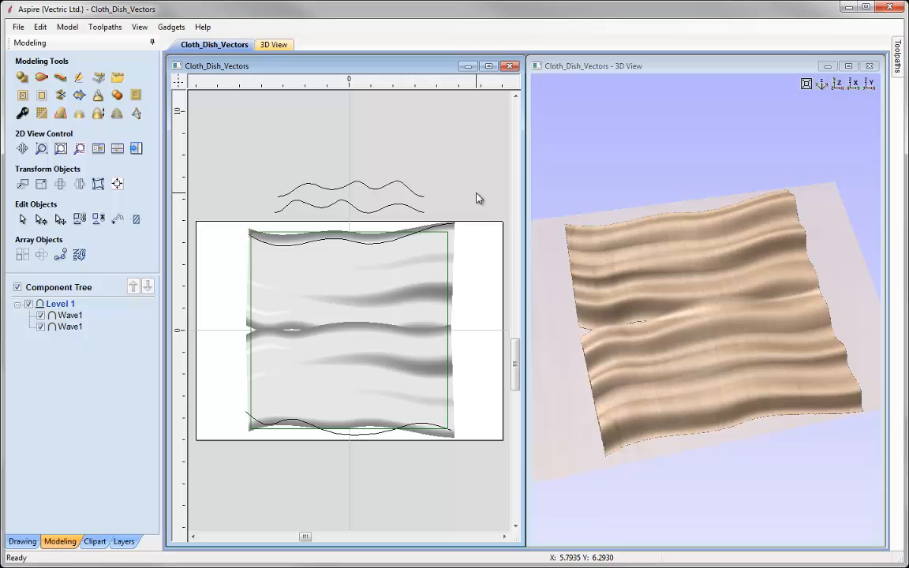
left_click(331, 391)
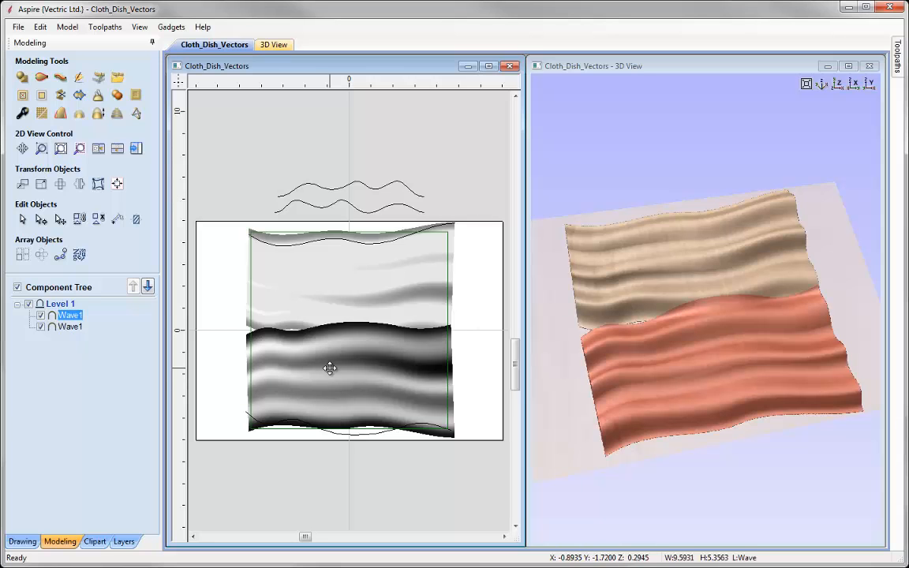
left_click_drag(350, 319, 349, 315)
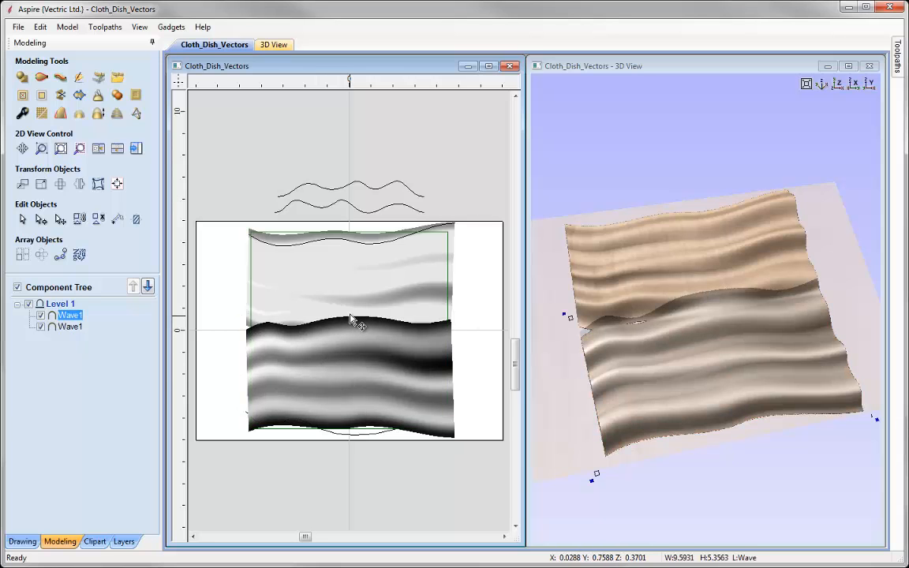
left_click_drag(240, 375, 225, 375)
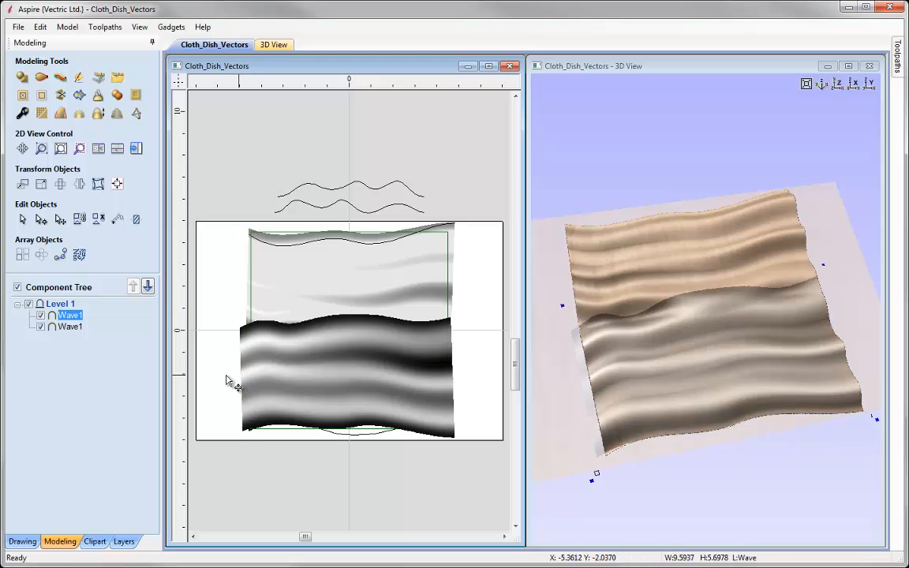
left_click_drag(450, 378, 472, 384)
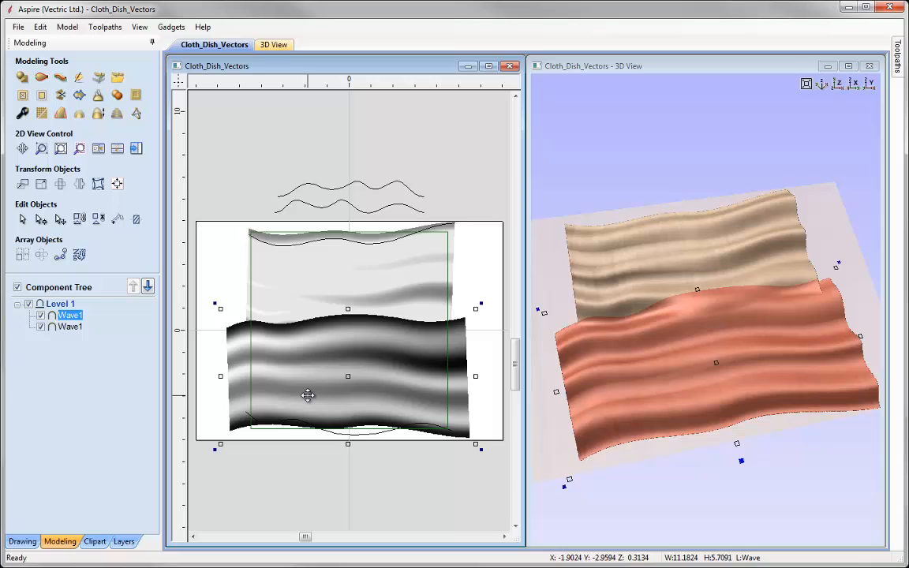
key("h")
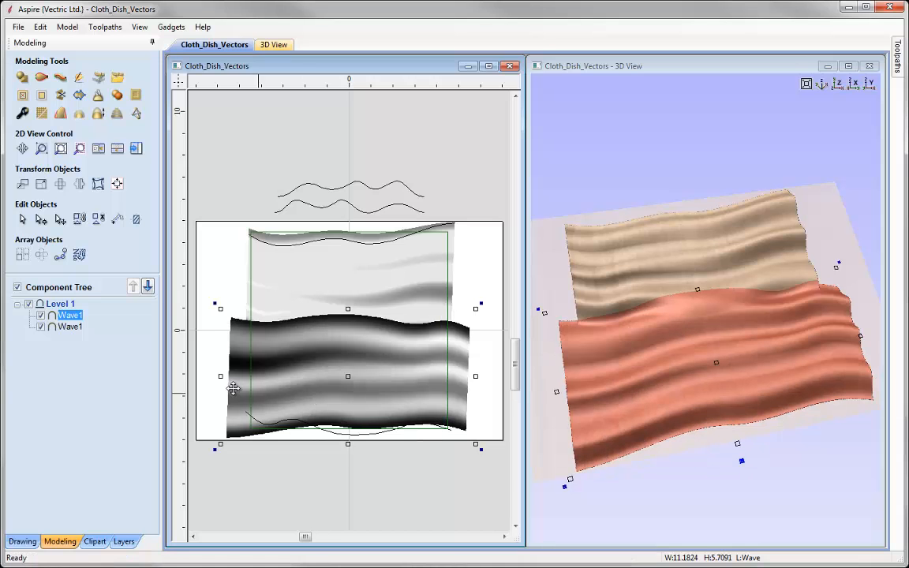
- Create a Bounding Box distortion envelope around the lower wave and convert all four envelope sides to Bezier curves
left_click(97, 183)
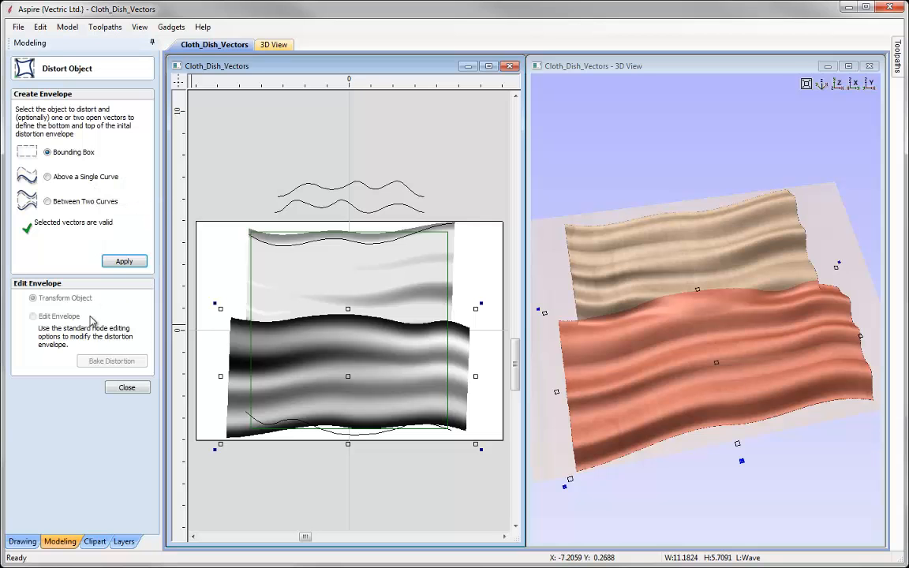
left_click(123, 261)
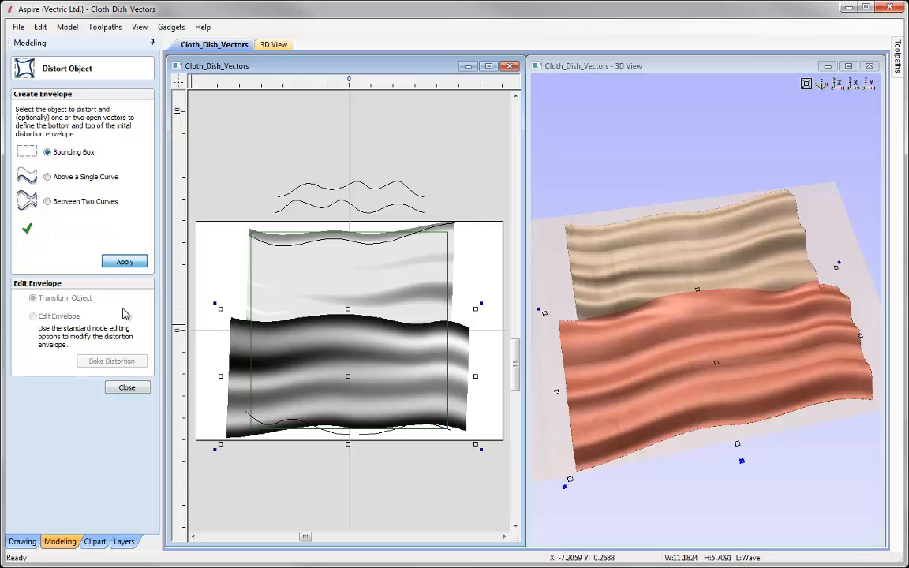
left_click(122, 315)
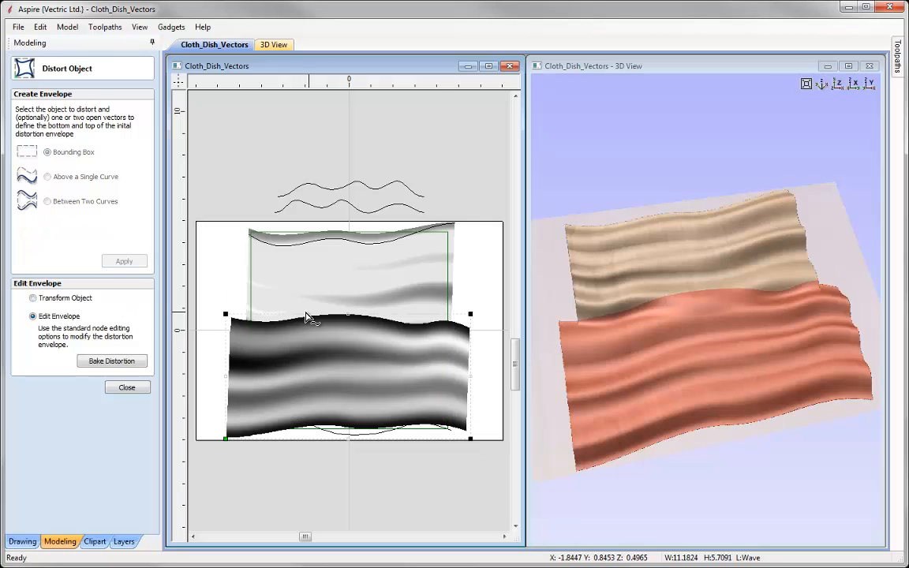
key("b")
key("b")
key("b")
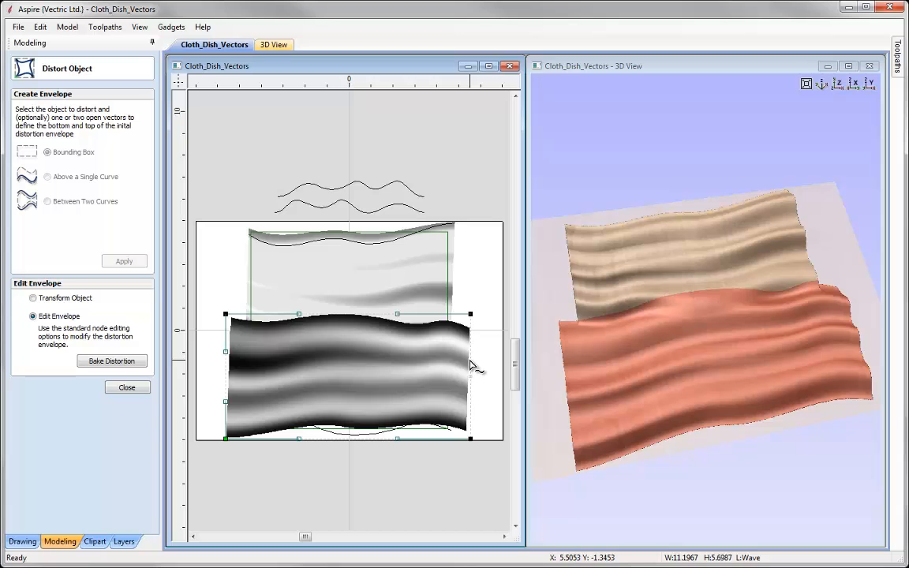
key("b")
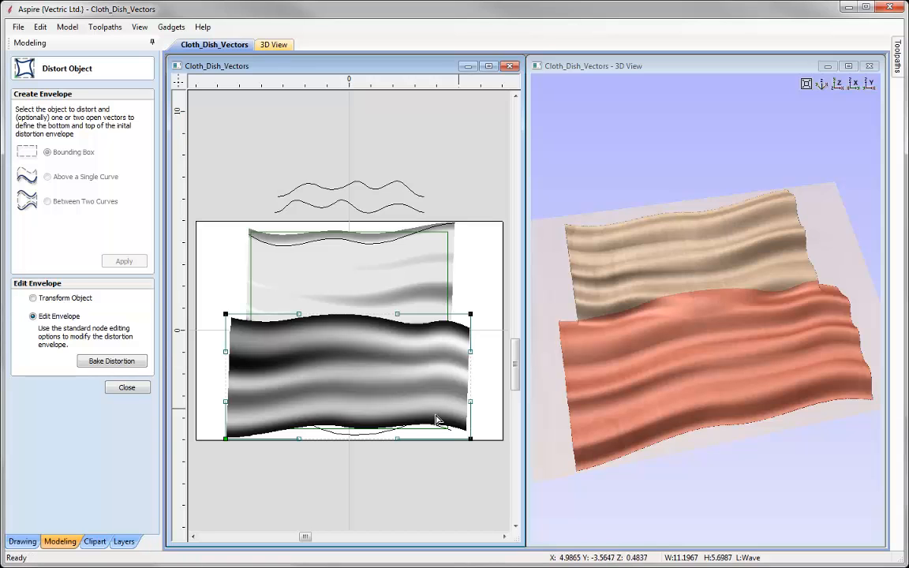
- Bend the lower wave envelope's upper edge into an S-curve and pull its upper right corner outward, making the component about 12.15 inches wide
left_click_drag(299, 314, 310, 344)
left_click_drag(398, 314, 394, 270)
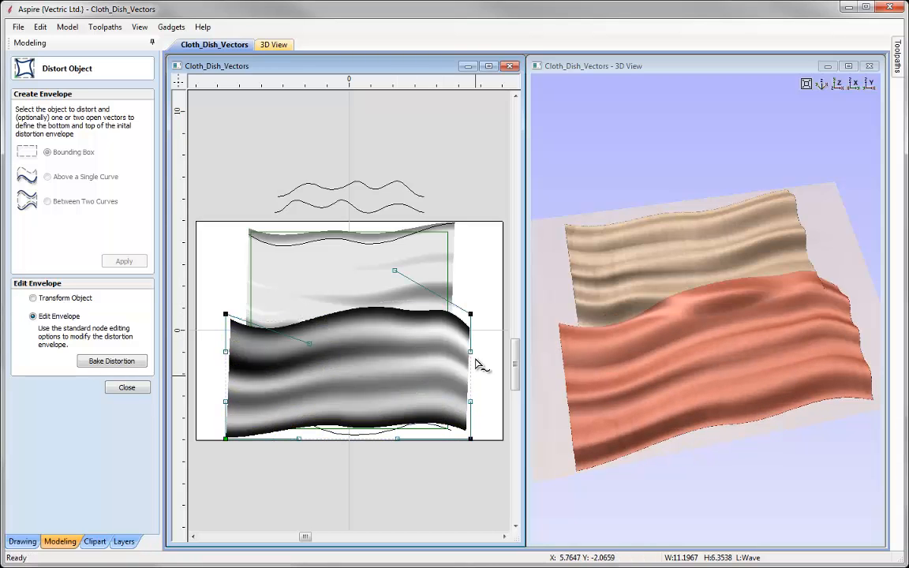
left_click_drag(471, 351, 492, 351)
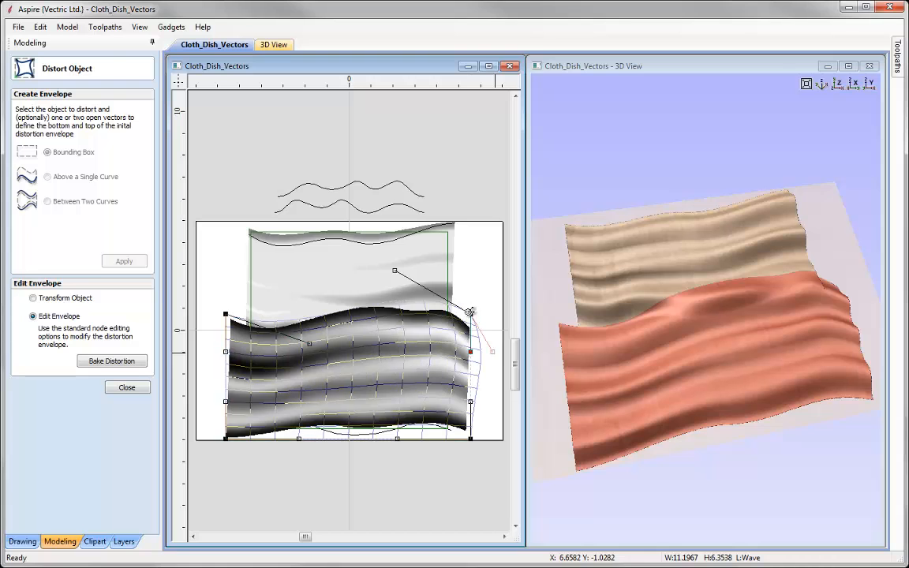
left_click_drag(470, 314, 485, 314)
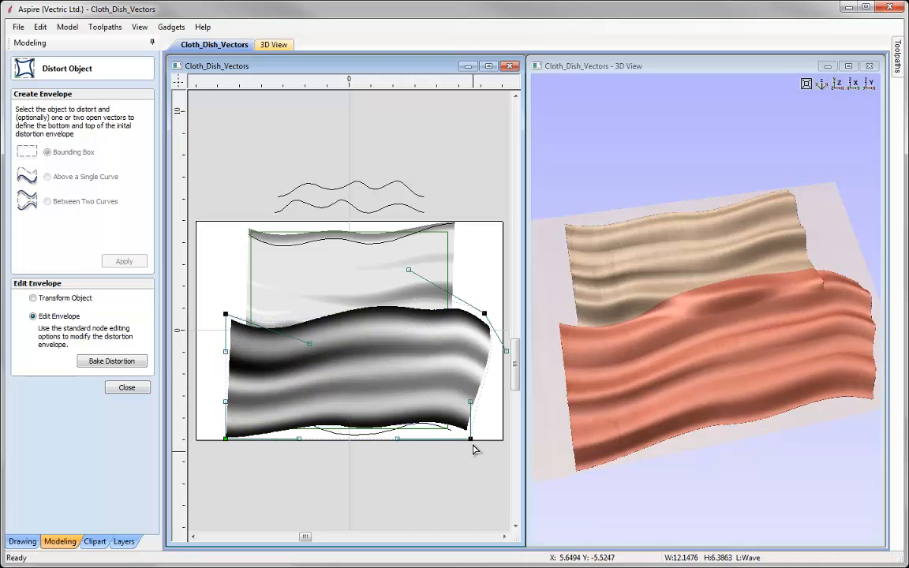
- Curve the lower wave envelope's right side inward and its bottom edge downward, reaching about 12 by 7.78 inches, and bake the distortion
left_click_drag(471, 438, 451, 438)
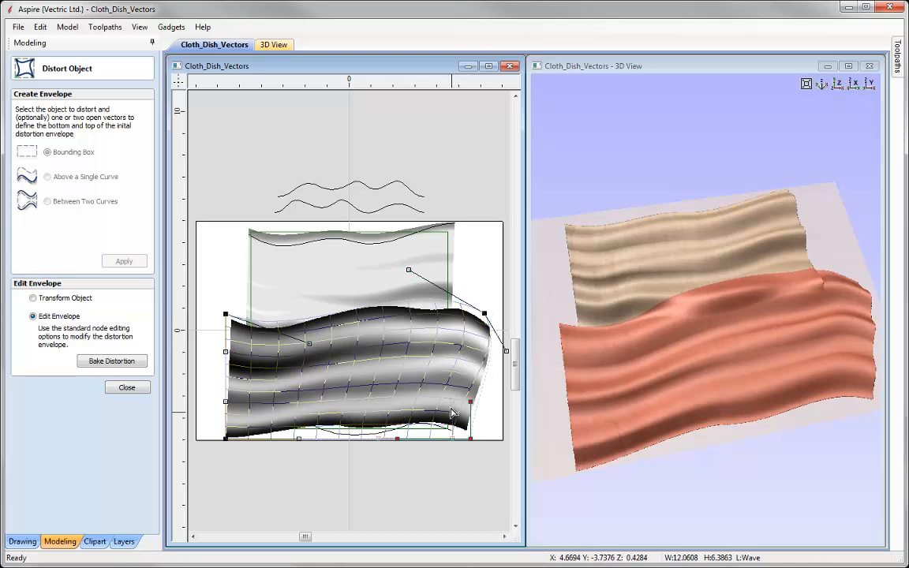
left_click_drag(452, 402, 417, 394)
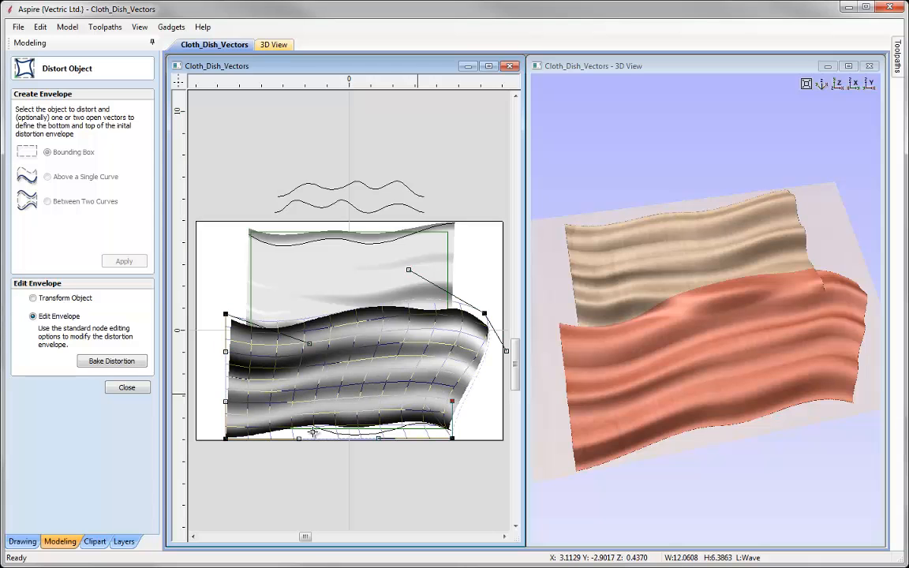
left_click_drag(300, 440, 325, 504)
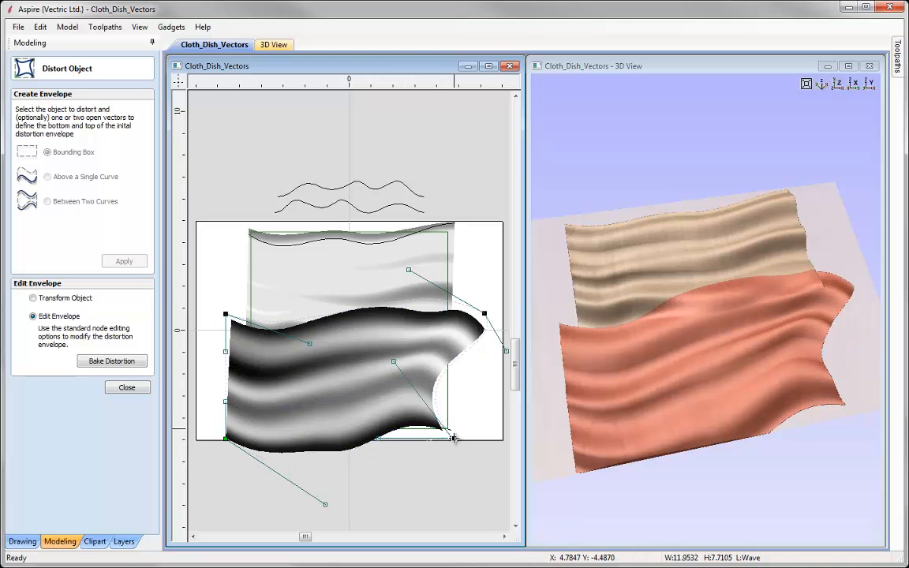
left_click_drag(454, 440, 483, 443)
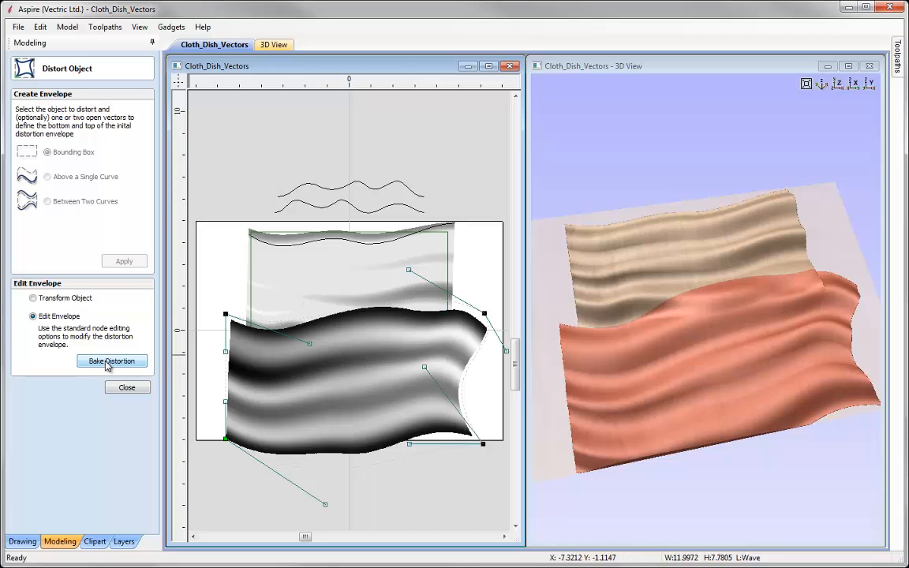
left_click(134, 364)
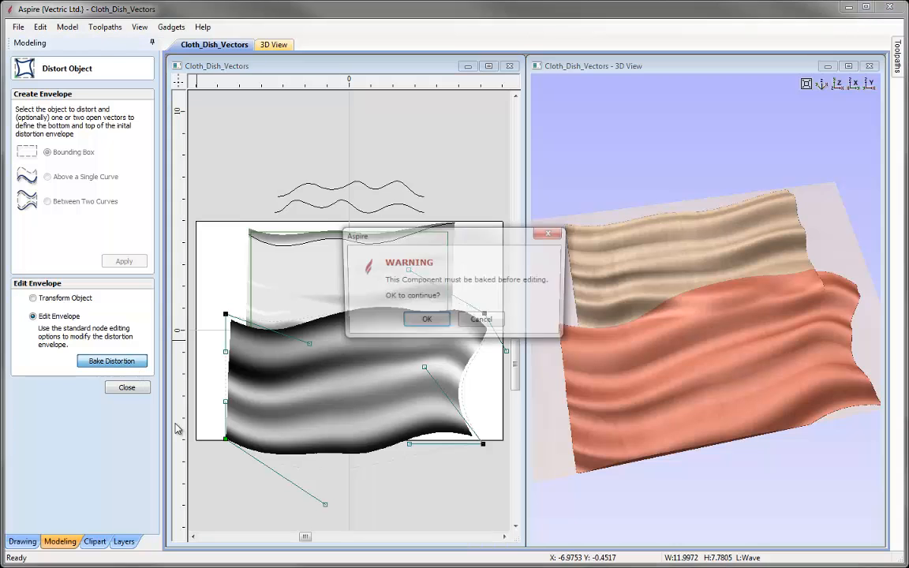
left_click(434, 322)
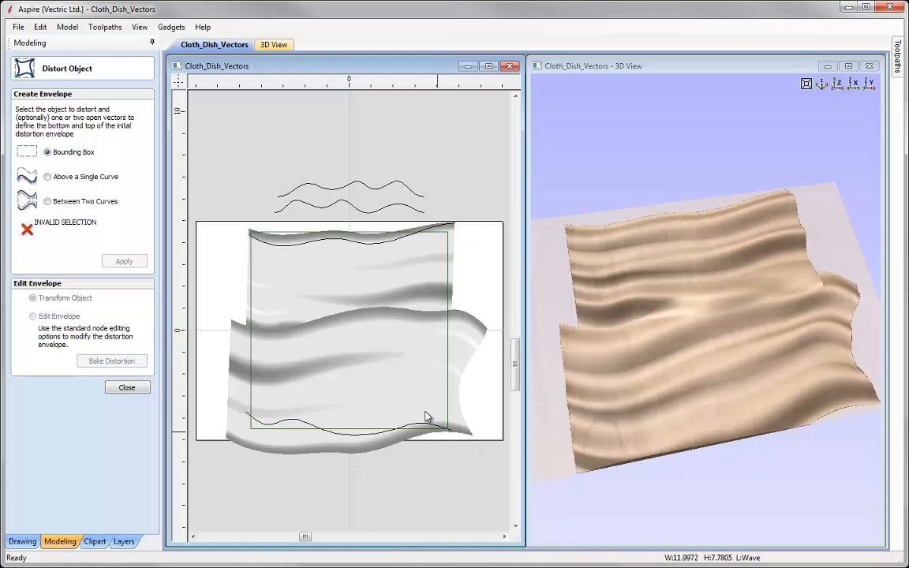
- Create a Bounding Box envelope on the upper wave and bend its top edge into an S-curve, making the component about 6.91 inches high
left_click(348, 286)
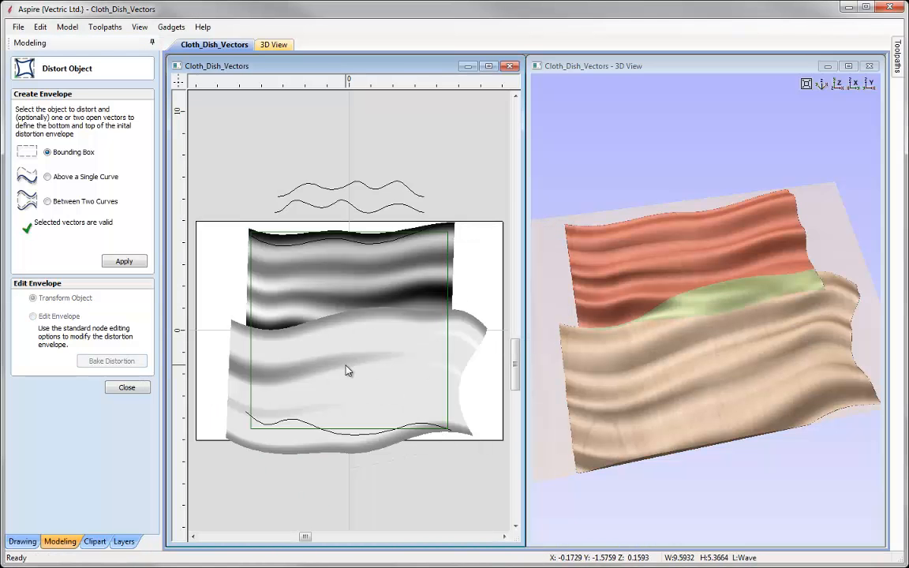
left_click(124, 262)
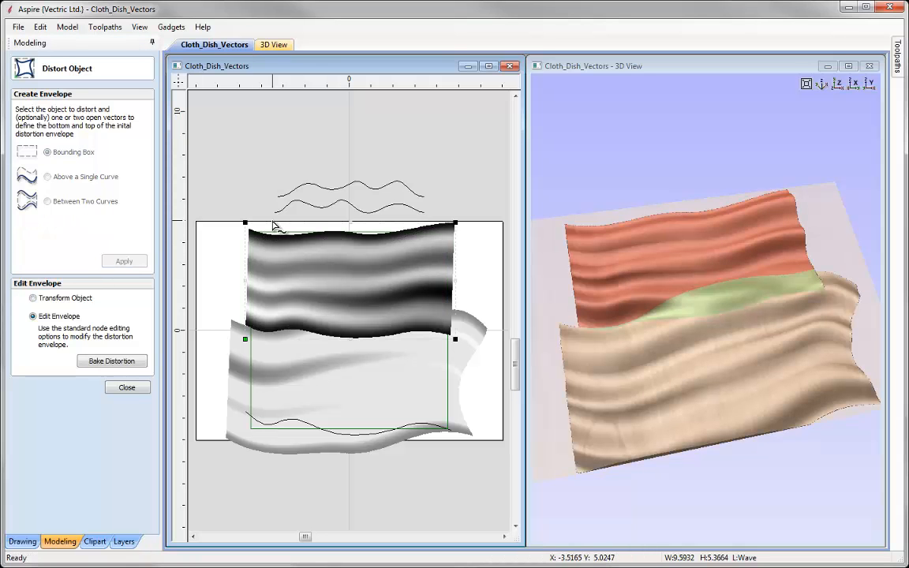
key("b")
left_click_drag(309, 223, 304, 132)
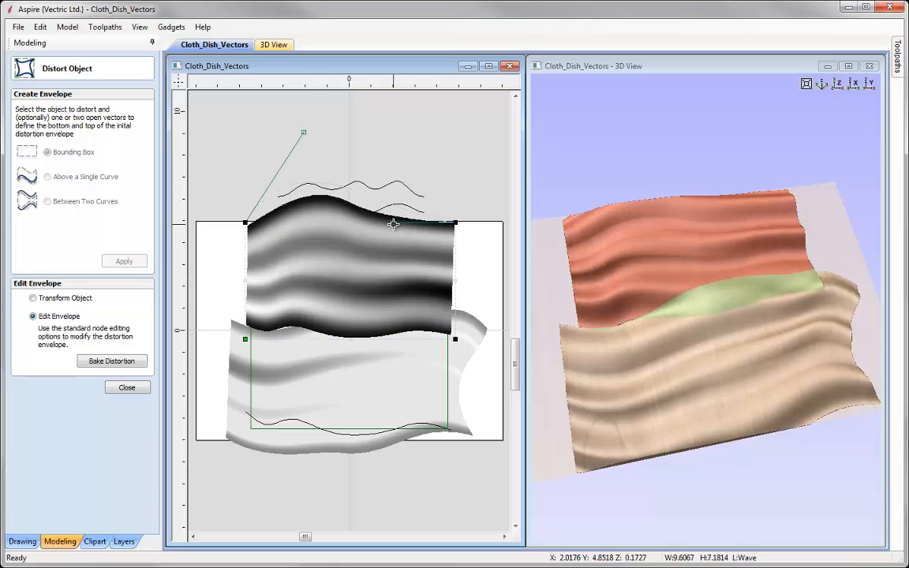
left_click_drag(393, 252, 393, 252)
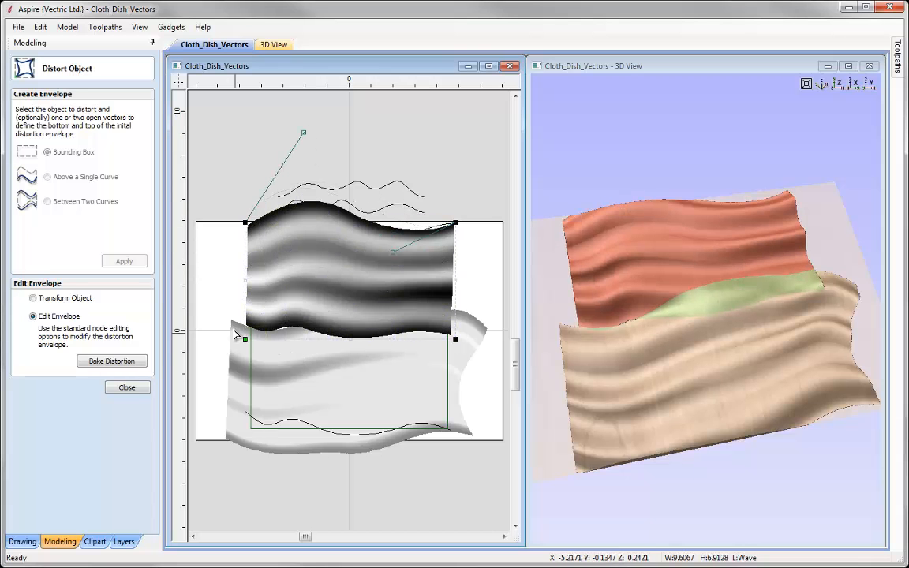
- Bow the upper wave envelope's left side outward, pull its lower left corner down and curve the bottom edge, overlapping the lower wave
key("b")
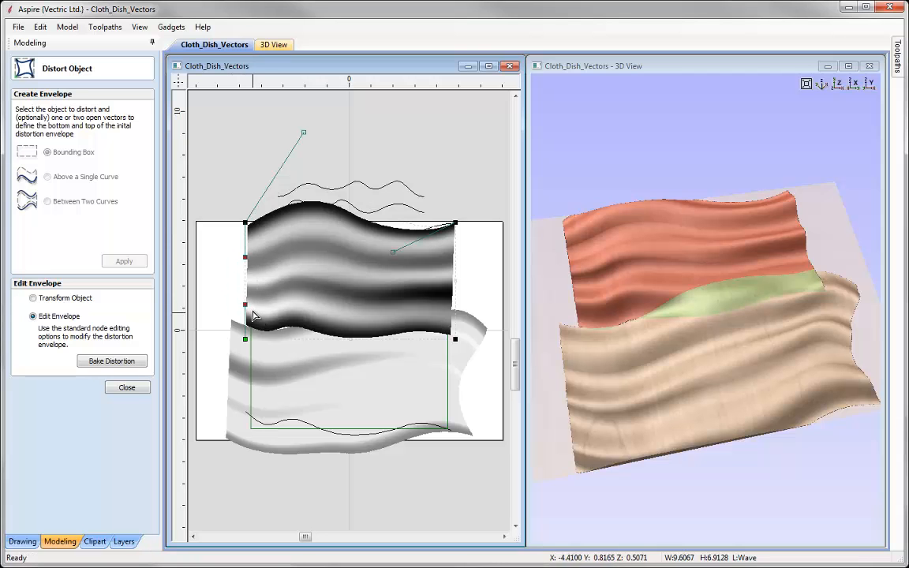
left_click_drag(246, 303, 198, 300)
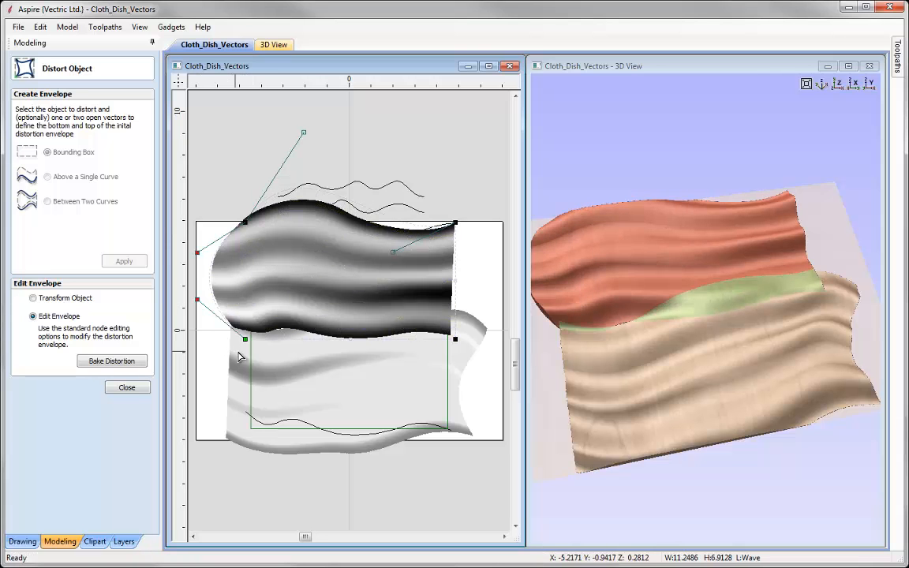
left_click(245, 341)
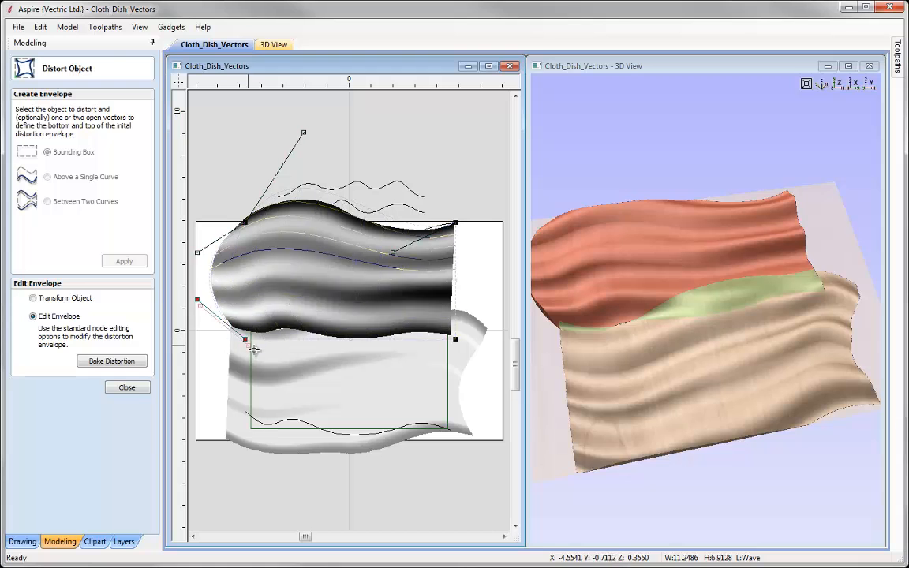
left_click_drag(255, 356, 253, 372)
key("b")
left_click_drag(314, 363, 306, 317)
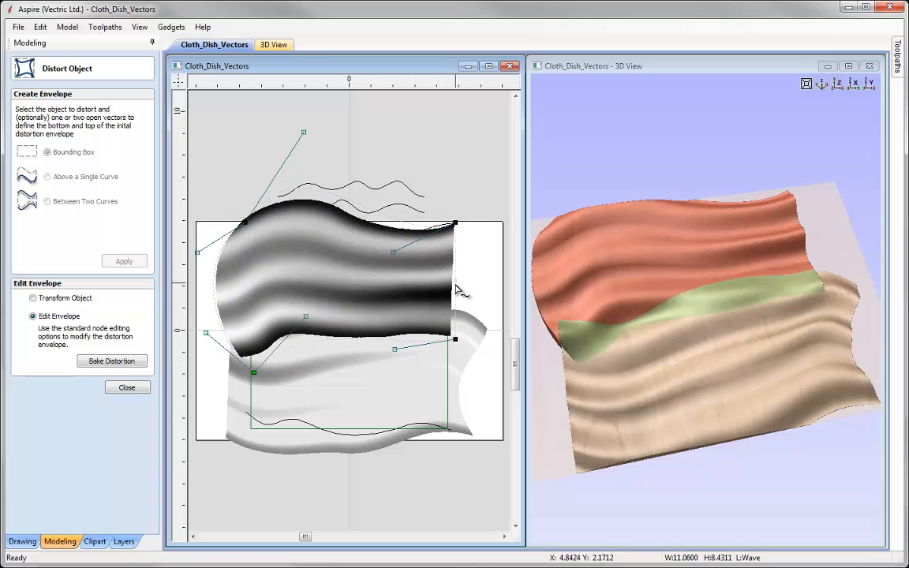
- Bow the upper wave envelope's right side outward, bake the distortion and finish distorting
key("b")
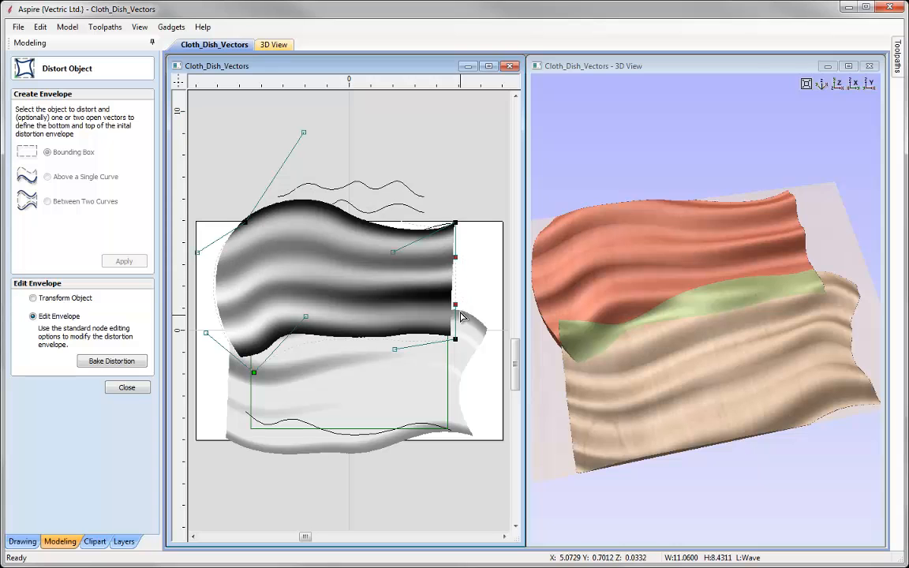
left_click_drag(463, 319, 479, 305)
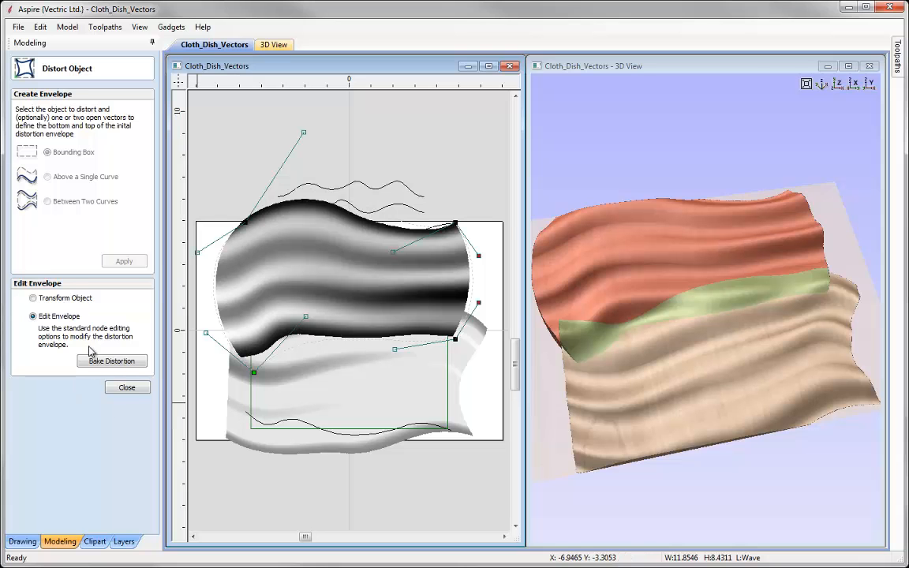
left_click(111, 361)
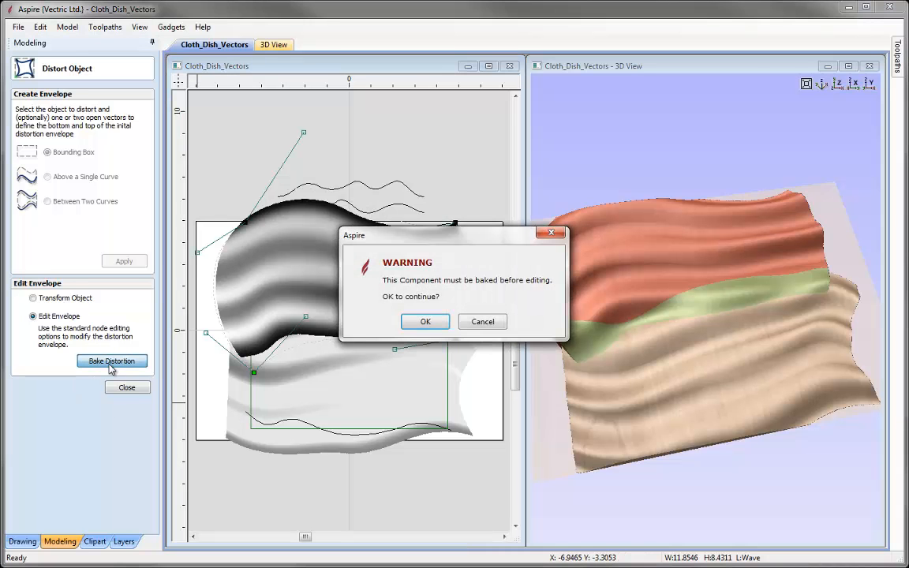
left_click(422, 321)
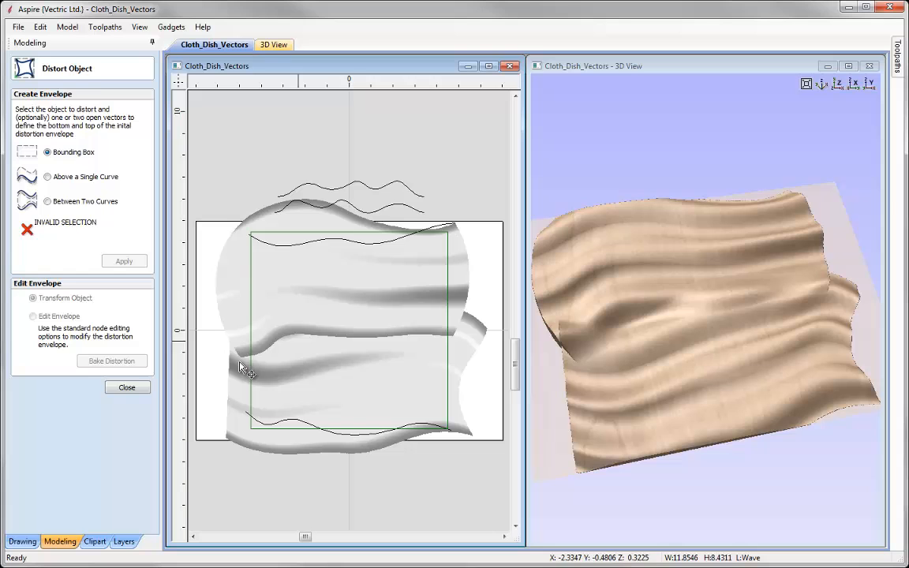
left_click(126, 386)
- Bake the two Wave1- Baked components together into a single component
left_click(321, 290)
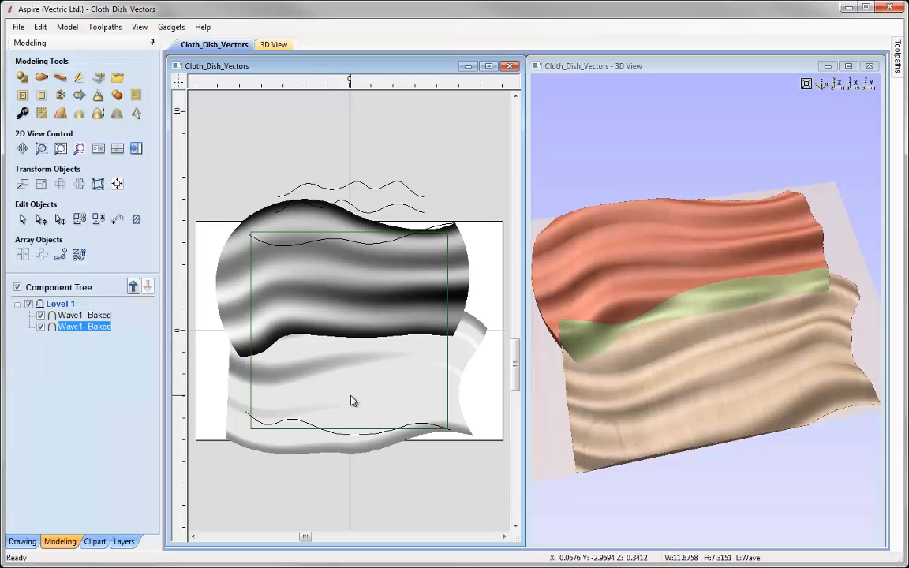
left_click(354, 403, "shift")
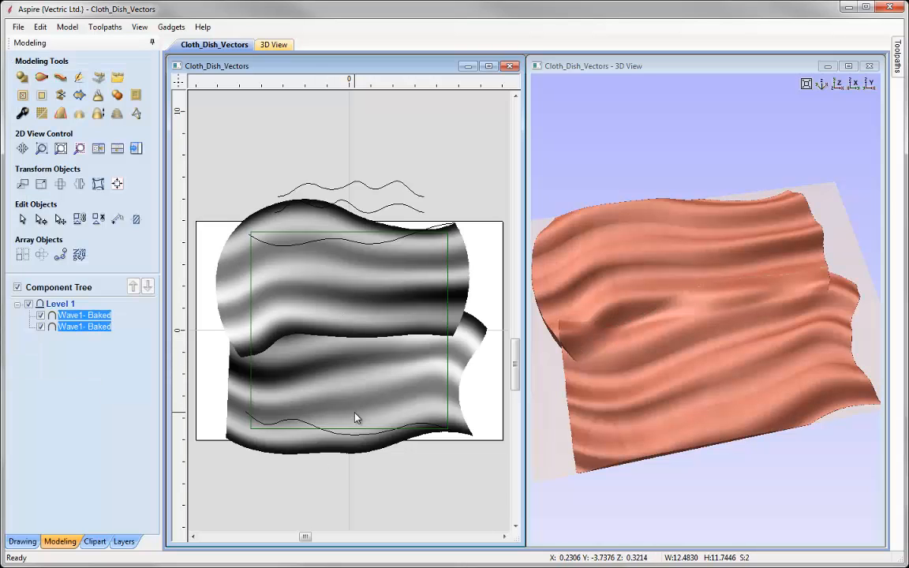
left_click(99, 96)
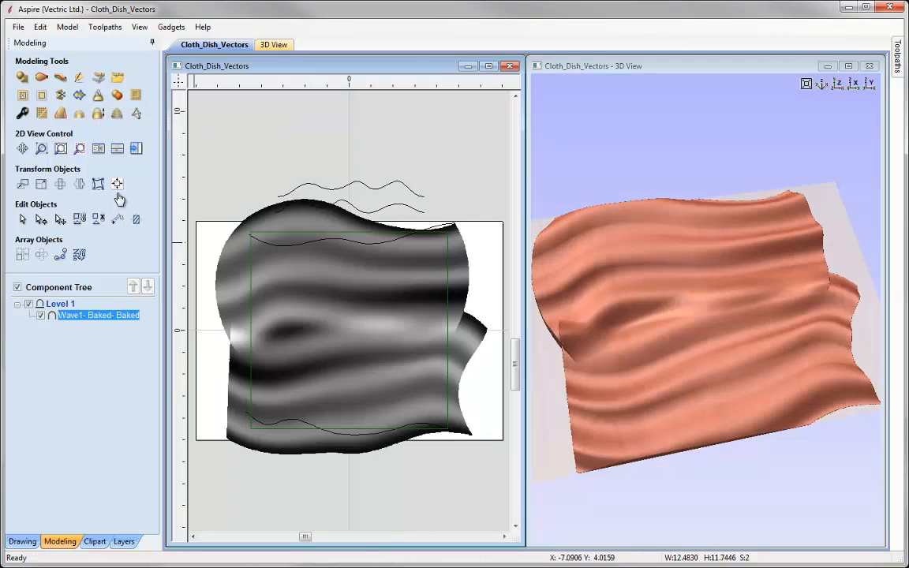
- Create a distortion envelope around the combined cloth, bend its top edge down near the left and up near the right, and nudge its upper left corner inward
left_click(97, 185)
left_click(125, 260)
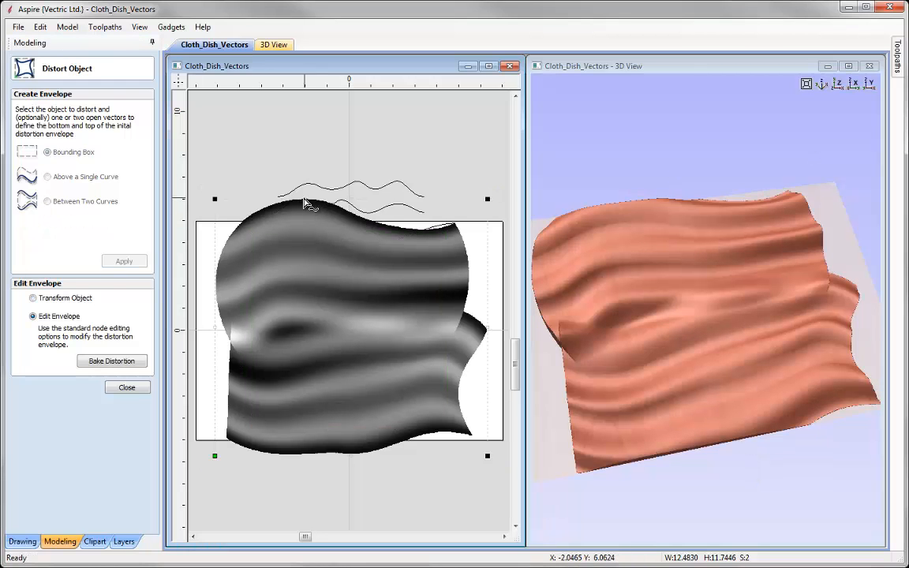
left_click_drag(297, 199, 320, 246)
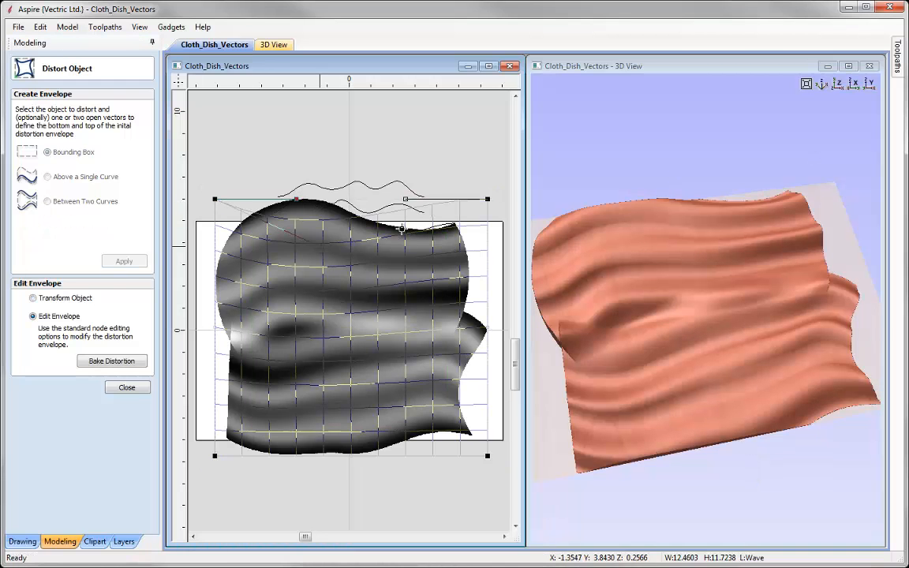
left_click_drag(406, 199, 409, 159)
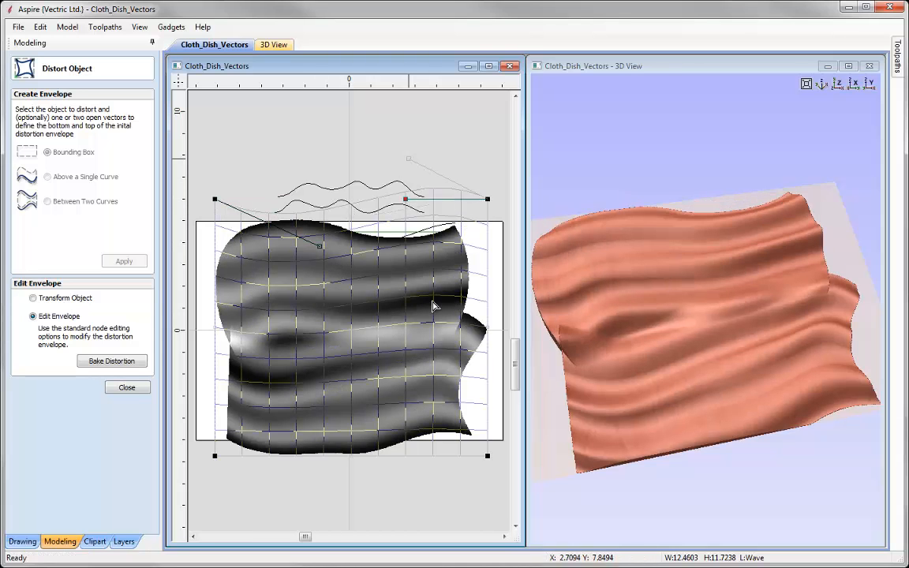
left_click_drag(319, 248, 350, 315)
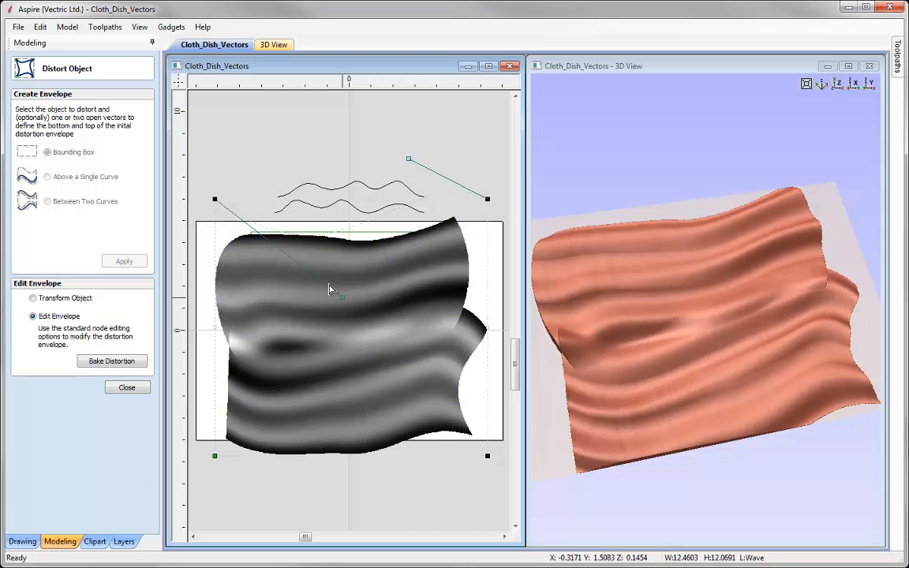
left_click_drag(215, 197, 223, 193)
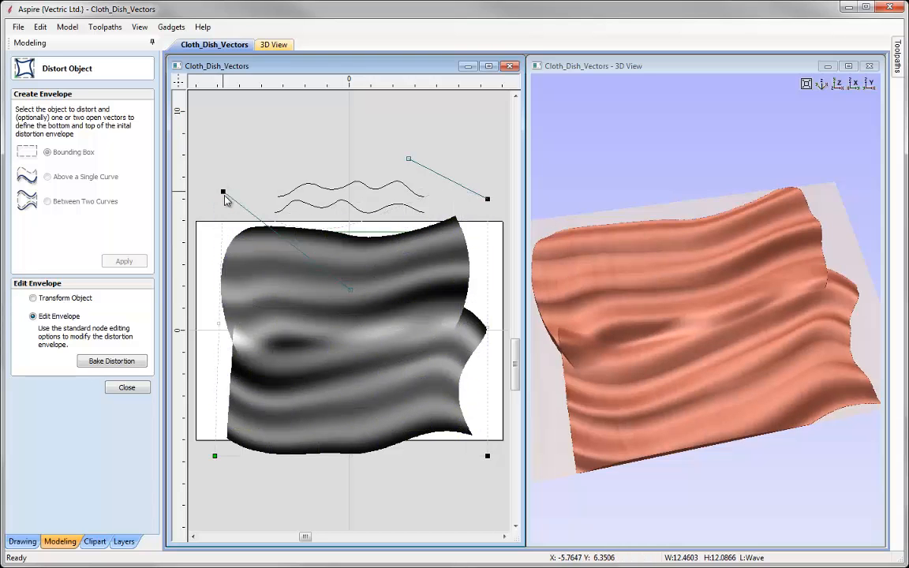
- Curve the envelope's bottom edge up near the left and down near the right, bake the distortion and finish distorting
left_click(324, 457)
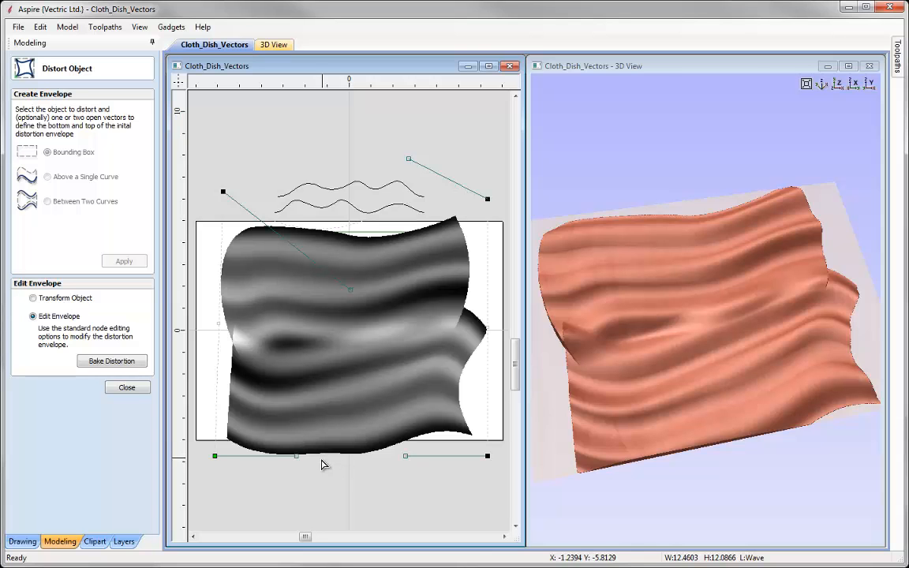
left_click_drag(298, 458, 323, 388)
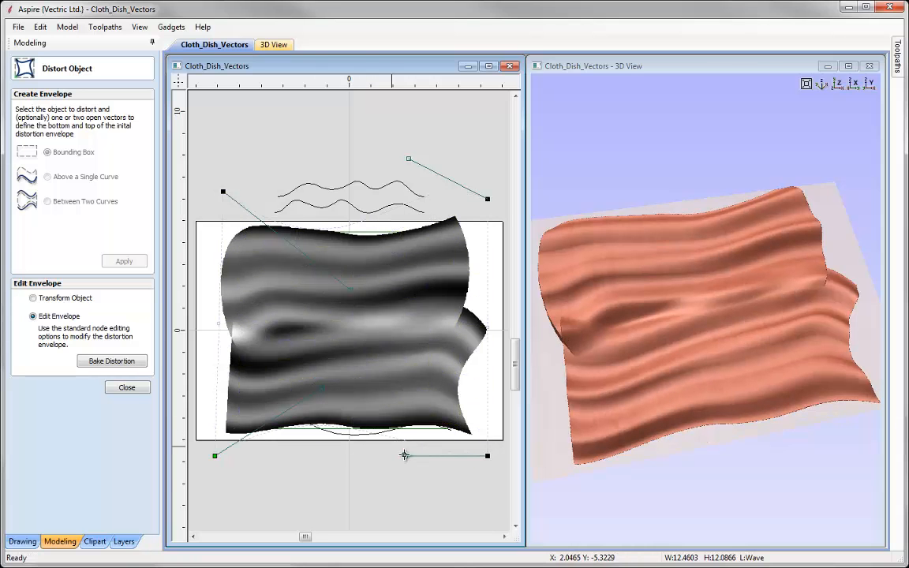
left_click_drag(405, 457, 421, 488)
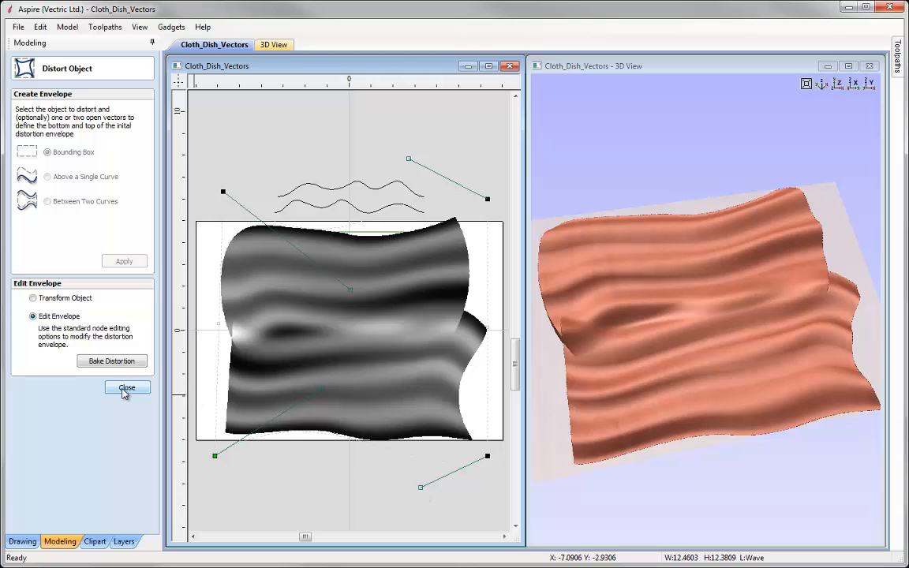
left_click(116, 364)
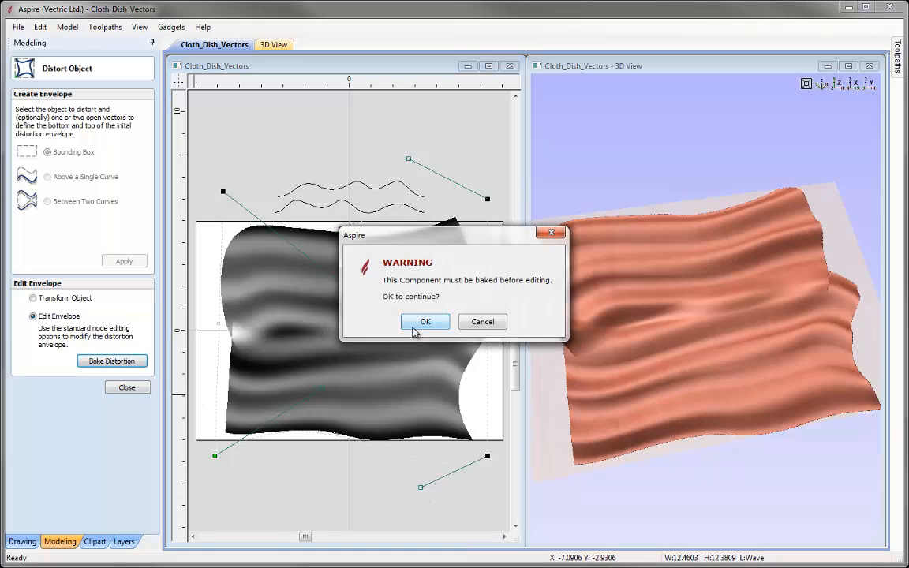
left_click(414, 325)
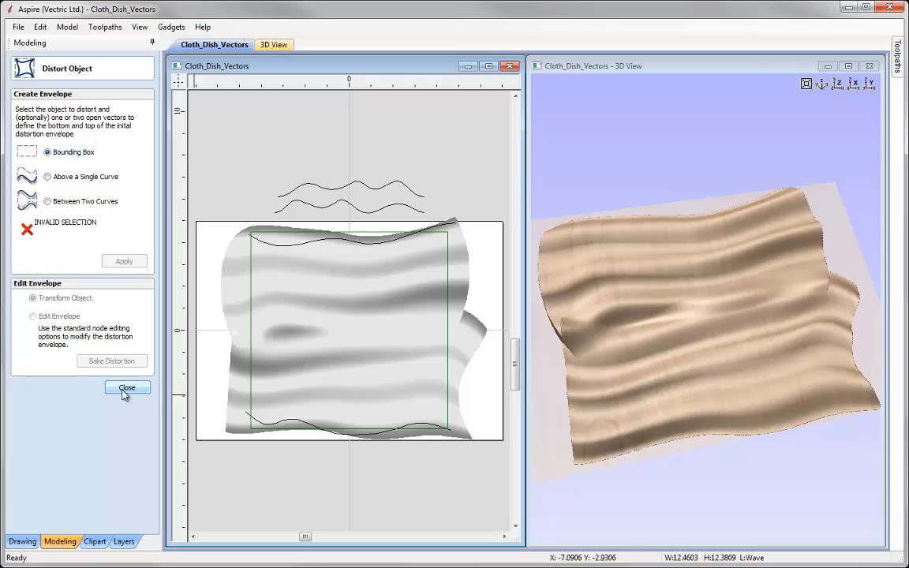
left_click(124, 390)
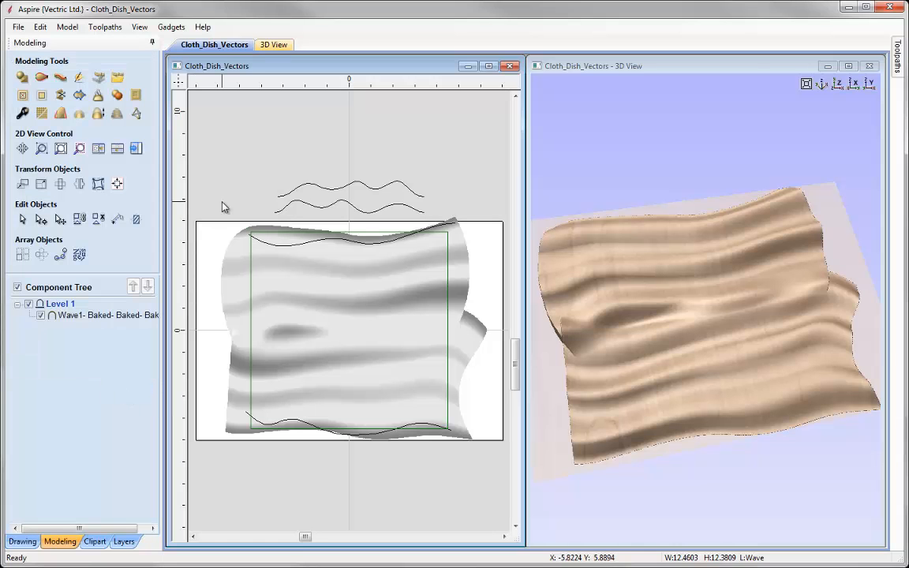
- Rename the baked wave component as Cloth1
right_click(77, 319)
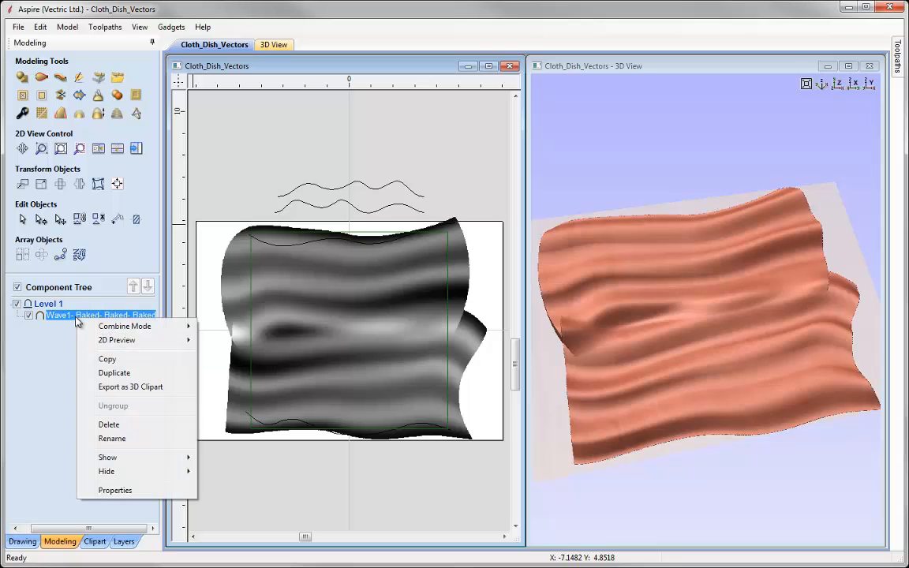
left_click(111, 438)
type("Clot")
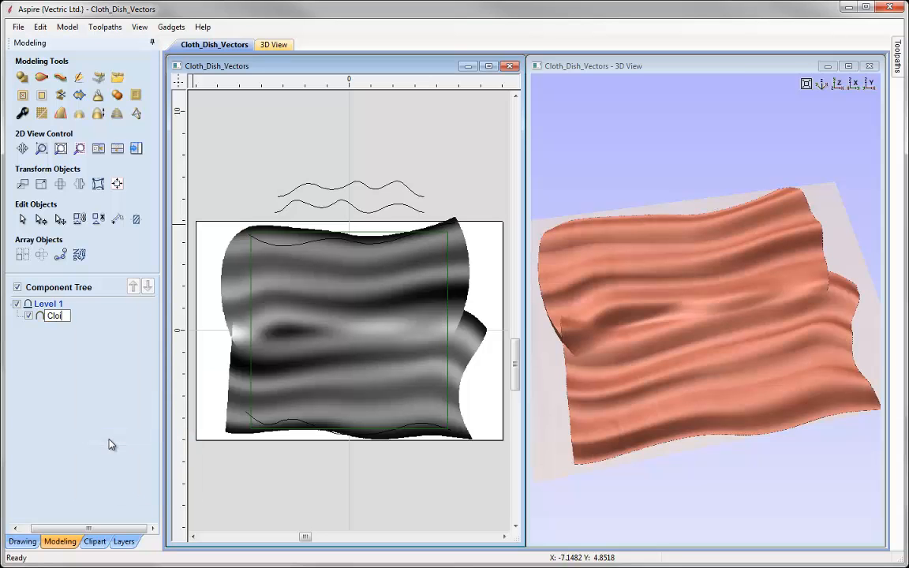
type("h1")
key("Return")
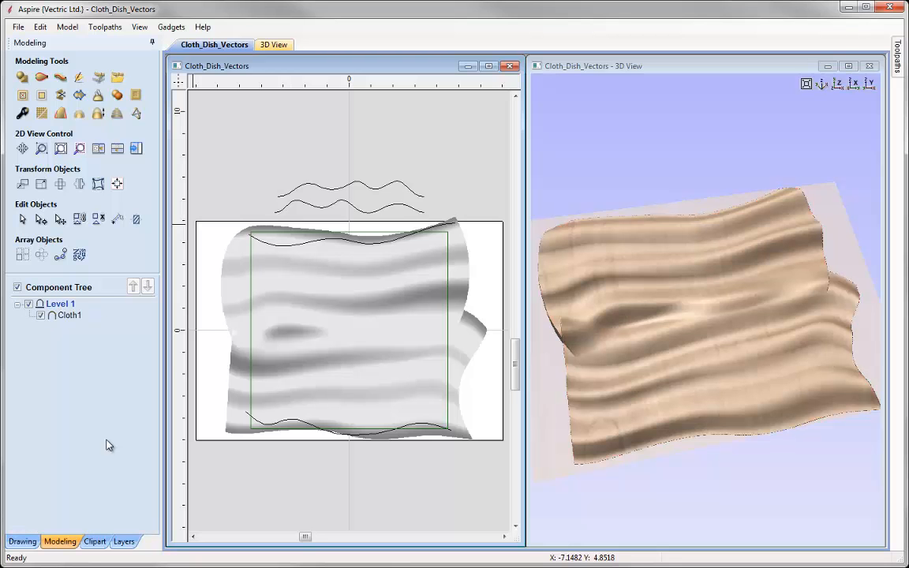
- Maximize the 3D view and sculpt Cloth1's outer edges with the Smooth tool at diameter 185, strength 74 and smoothness 70
left_click(333, 362)
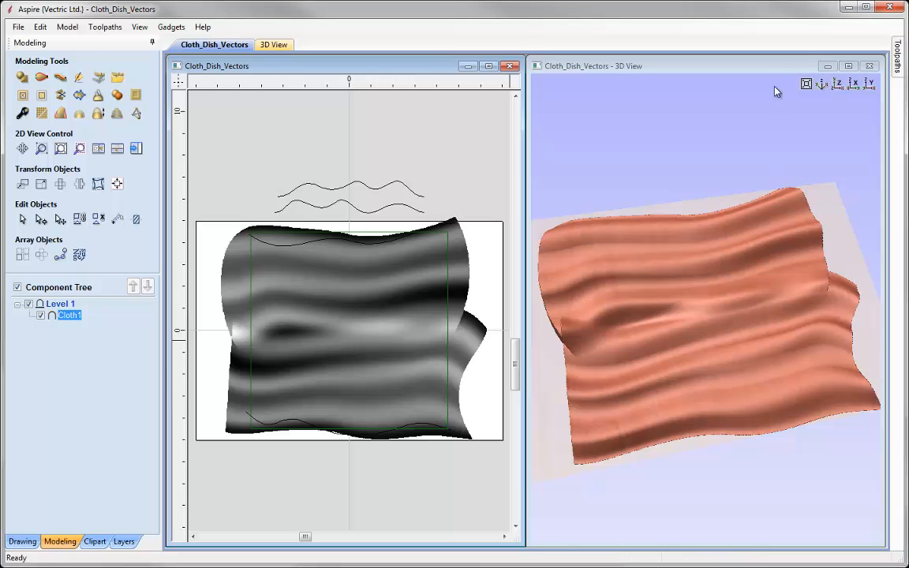
left_click(850, 67)
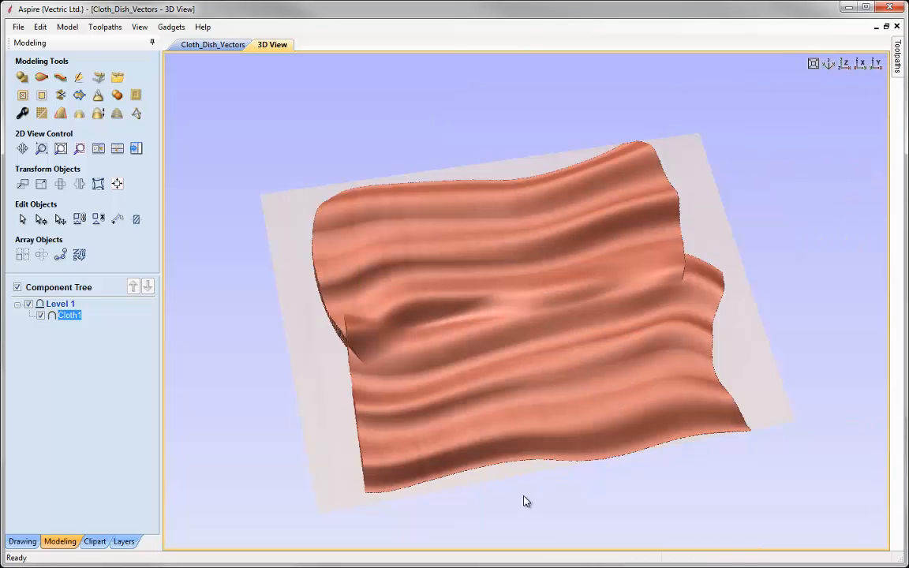
scroll(526, 506, "up", 4)
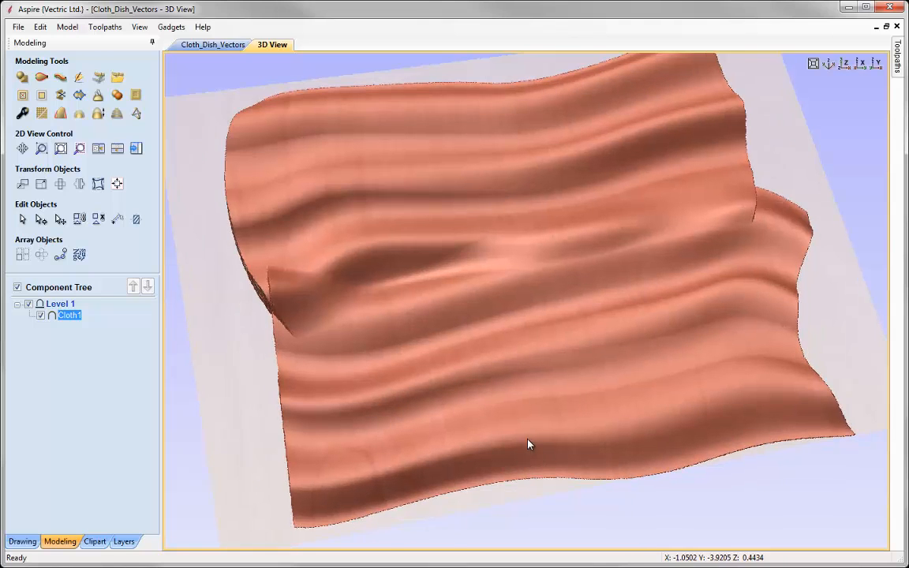
scroll(528, 446, "down", 1)
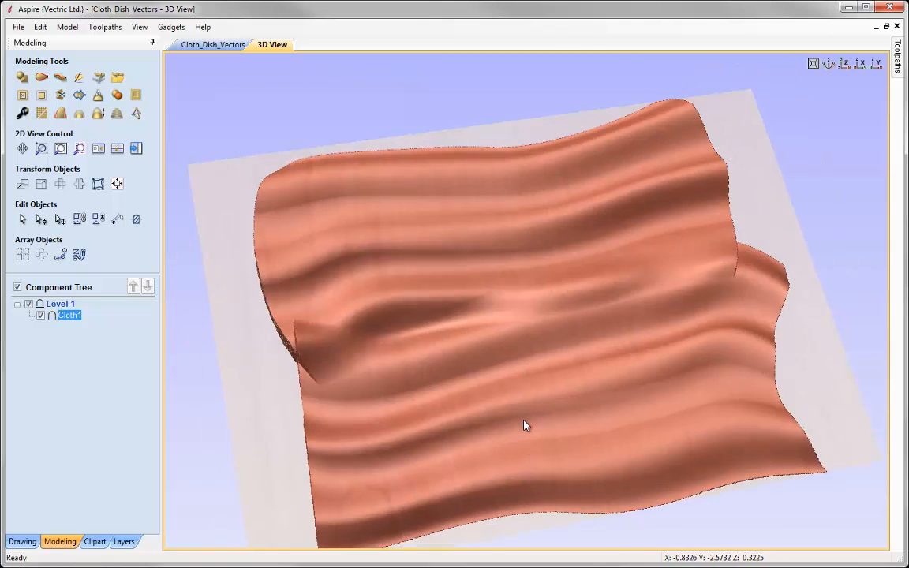
mouse_move(527, 454)
left_mouse_down()
mouse_move(526, 438)
mouse_move(527, 451)
left_mouse_up()
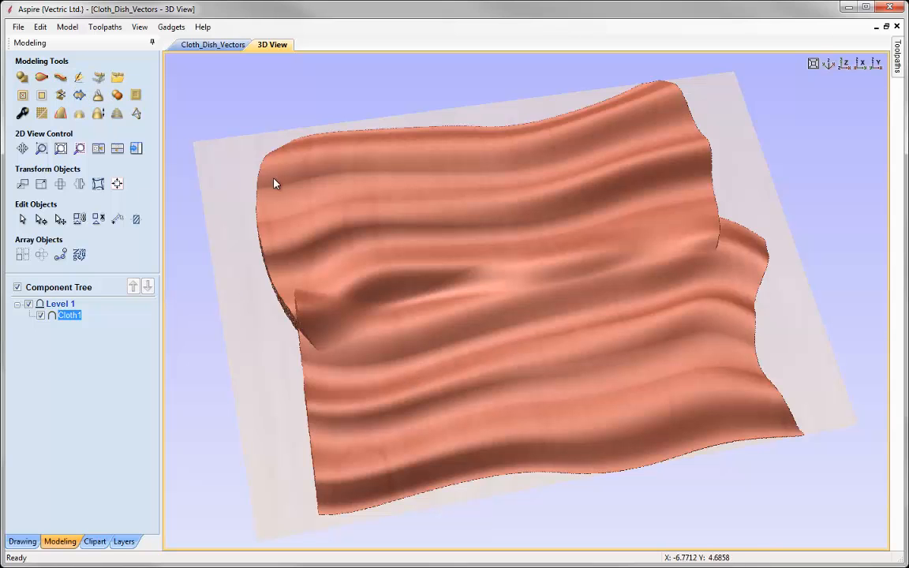
left_click(78, 79)
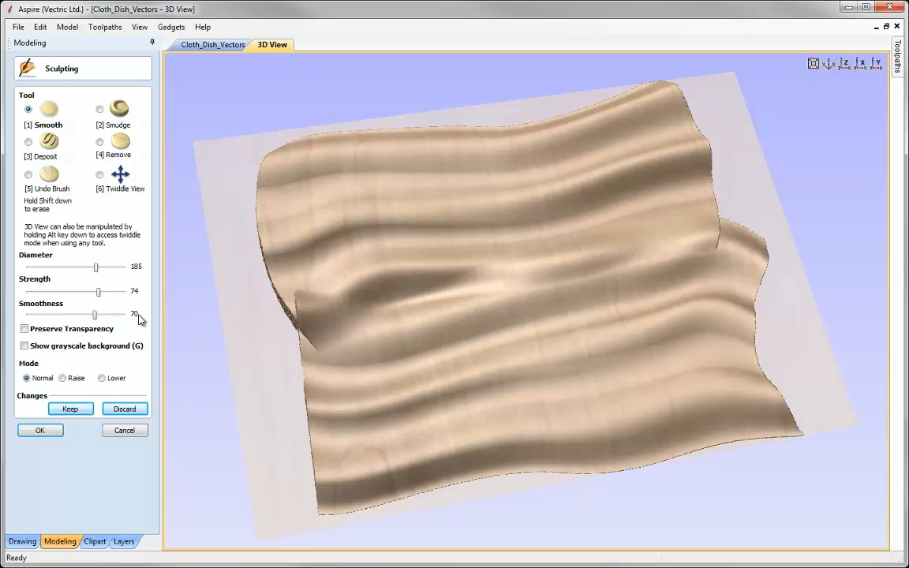
mouse_move(310, 324)
left_mouse_down()
mouse_move(254, 324)
mouse_move(328, 341)
mouse_move(256, 316)
mouse_move(267, 231)
mouse_move(259, 215)
mouse_move(331, 456)
mouse_move(316, 474)
mouse_move(309, 405)
mouse_move(331, 485)
mouse_move(490, 468)
mouse_move(383, 493)
mouse_move(655, 487)
mouse_move(591, 467)
mouse_move(779, 427)
mouse_move(783, 402)
mouse_move(758, 351)
mouse_move(756, 242)
mouse_move(717, 224)
mouse_move(701, 254)
mouse_move(654, 244)
mouse_move(714, 211)
mouse_move(710, 236)
mouse_move(668, 82)
mouse_move(604, 101)
mouse_move(276, 142)
mouse_move(211, 189)
mouse_move(201, 146)
mouse_move(266, 532)
mouse_move(769, 412)
mouse_move(785, 358)
mouse_move(787, 275)
mouse_move(754, 179)
mouse_move(711, 82)
mouse_move(644, 96)
left_mouse_up()
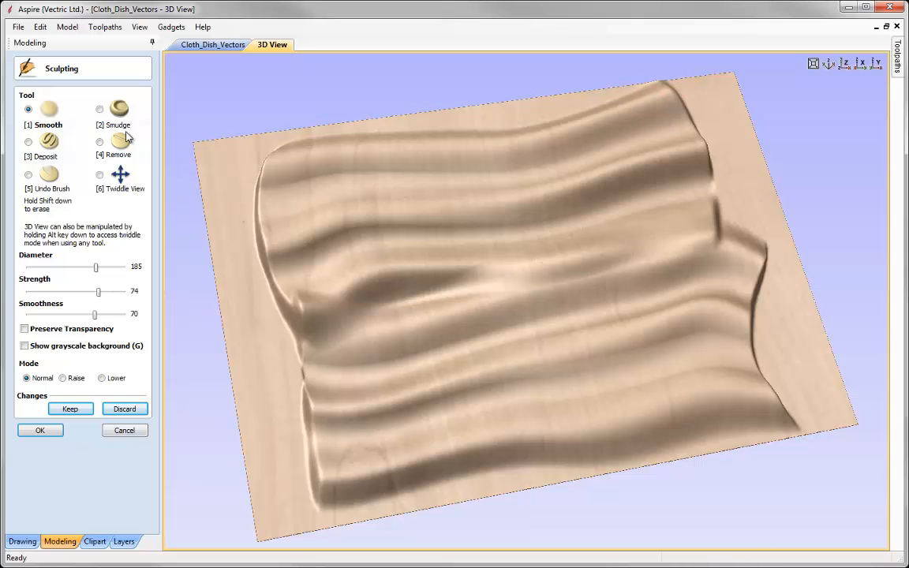
- Smudge the left edge of Cloth1 around the overlap into an irregular outline, using diameter 253, strength 30 and smoothness 70
mouse_move(316, 293)
left_mouse_down()
mouse_move(294, 304)
mouse_move(301, 366)
mouse_move(349, 304)
mouse_move(398, 264)
mouse_move(556, 221)
mouse_move(507, 229)
mouse_move(455, 220)
mouse_move(401, 232)
mouse_move(396, 209)
mouse_move(587, 187)
mouse_move(593, 223)
mouse_move(710, 206)
mouse_move(570, 319)
mouse_move(570, 337)
mouse_move(629, 260)
mouse_move(406, 382)
mouse_move(447, 361)
mouse_move(711, 288)
mouse_move(703, 308)
mouse_move(319, 460)
mouse_move(398, 404)
mouse_move(400, 412)
mouse_move(765, 339)
mouse_move(643, 393)
mouse_move(578, 386)
mouse_move(650, 315)
mouse_move(684, 324)
mouse_move(678, 338)
mouse_move(607, 185)
mouse_move(414, 229)
mouse_move(263, 237)
mouse_move(319, 236)
mouse_move(306, 228)
left_mouse_up()
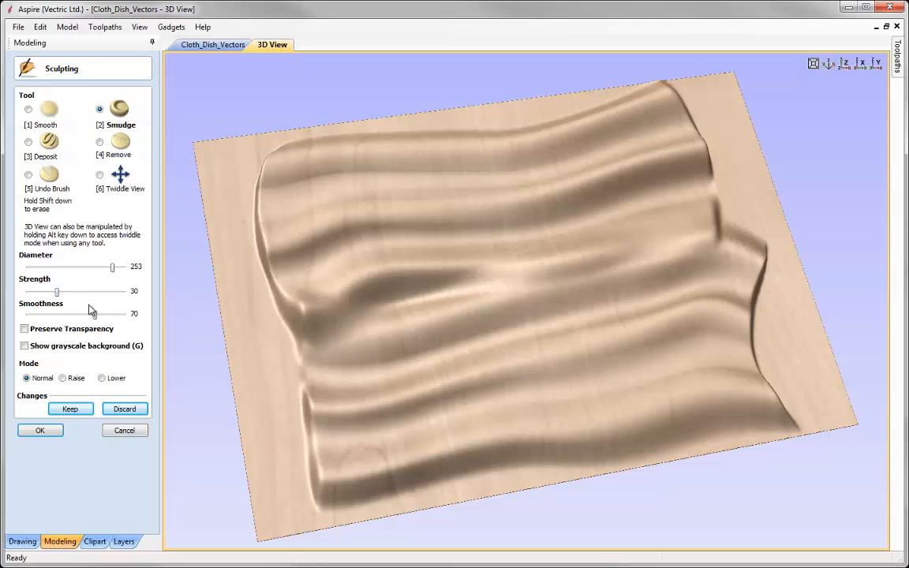
mouse_move(266, 282)
left_mouse_down()
mouse_move(325, 272)
mouse_move(338, 255)
mouse_move(261, 262)
mouse_move(314, 274)
left_mouse_up()
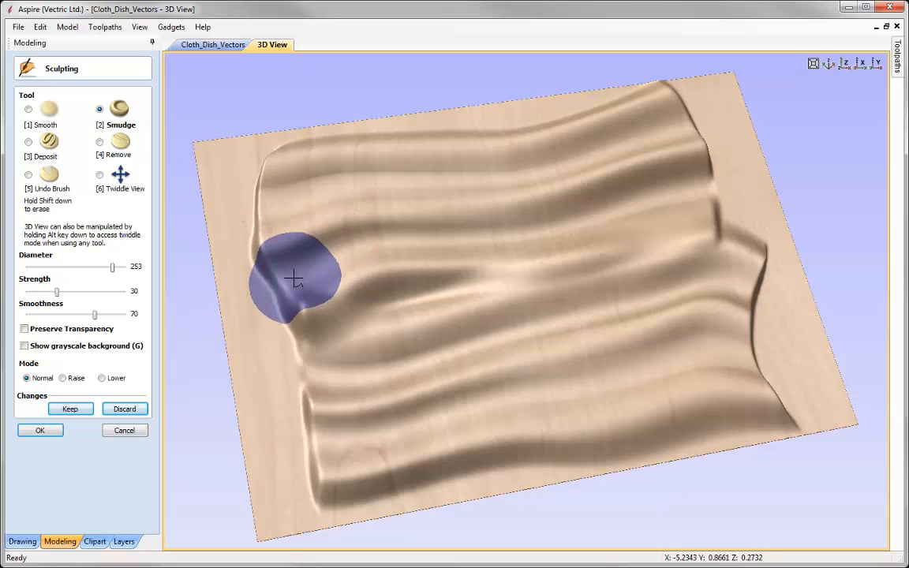
mouse_move(328, 237)
left_mouse_down()
mouse_move(251, 247)
mouse_move(331, 227)
mouse_move(260, 256)
mouse_move(236, 254)
left_mouse_up()
mouse_move(259, 302)
left_mouse_down()
mouse_move(344, 256)
mouse_move(333, 270)
mouse_move(348, 264)
left_mouse_up()
left_click_drag(280, 285, 390, 247)
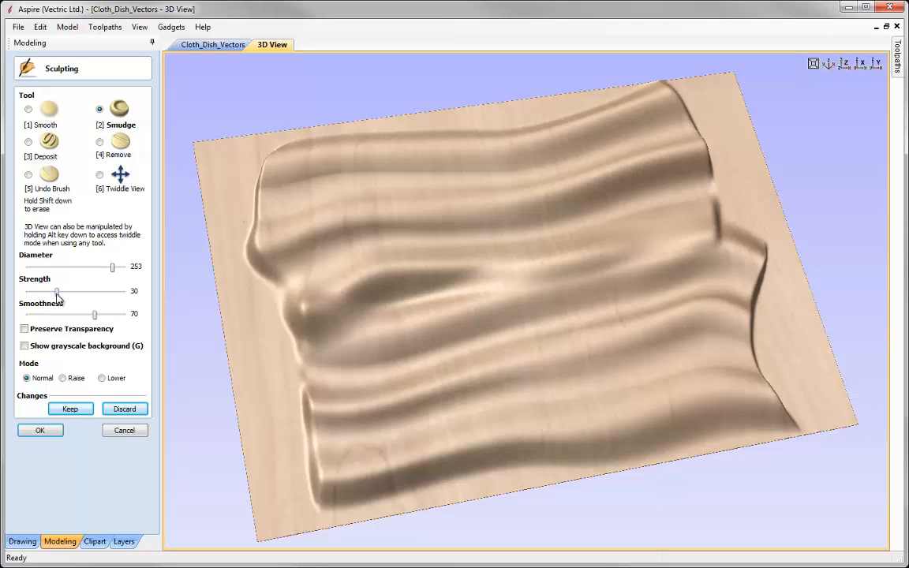
- Smudge the folds in the upper middle of Cloth1 diagonally with strength 30 to break up the regular waves
left_click_drag(505, 237, 557, 199)
mouse_move(478, 237)
left_mouse_down()
mouse_move(560, 189)
mouse_move(471, 243)
mouse_move(562, 192)
mouse_move(481, 241)
mouse_move(549, 206)
left_mouse_up()
left_click_drag(459, 244, 549, 208)
left_click_drag(437, 247, 539, 206)
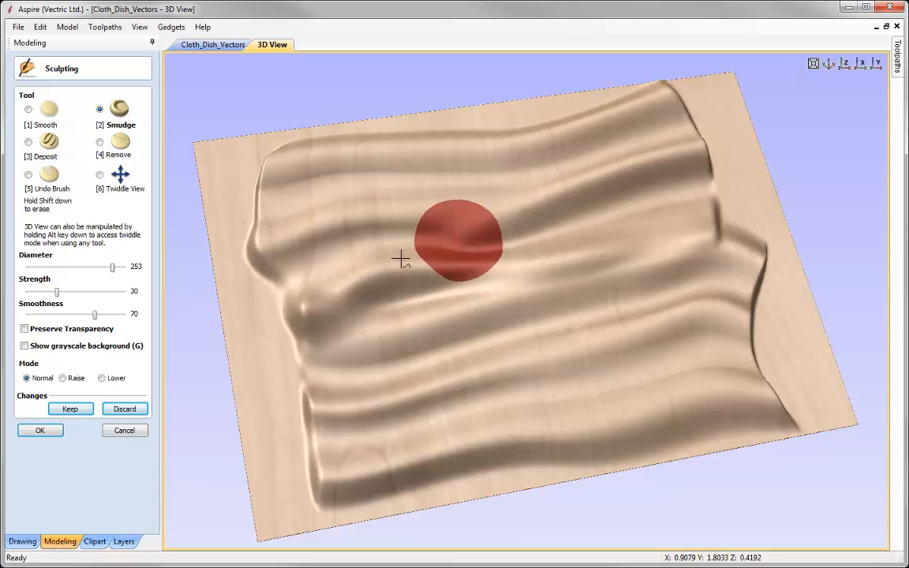
mouse_move(582, 191)
left_mouse_down()
mouse_move(458, 241)
mouse_move(528, 209)
mouse_move(400, 248)
left_mouse_up()
mouse_move(554, 207)
left_mouse_down()
mouse_move(357, 238)
mouse_move(473, 212)
mouse_move(502, 180)
left_mouse_up()
left_click_drag(353, 222, 489, 189)
mouse_move(400, 212)
left_mouse_down()
mouse_move(497, 170)
mouse_move(516, 176)
mouse_move(570, 165)
left_mouse_up()
left_click_drag(450, 199, 556, 167)
left_click_drag(478, 191, 533, 171)
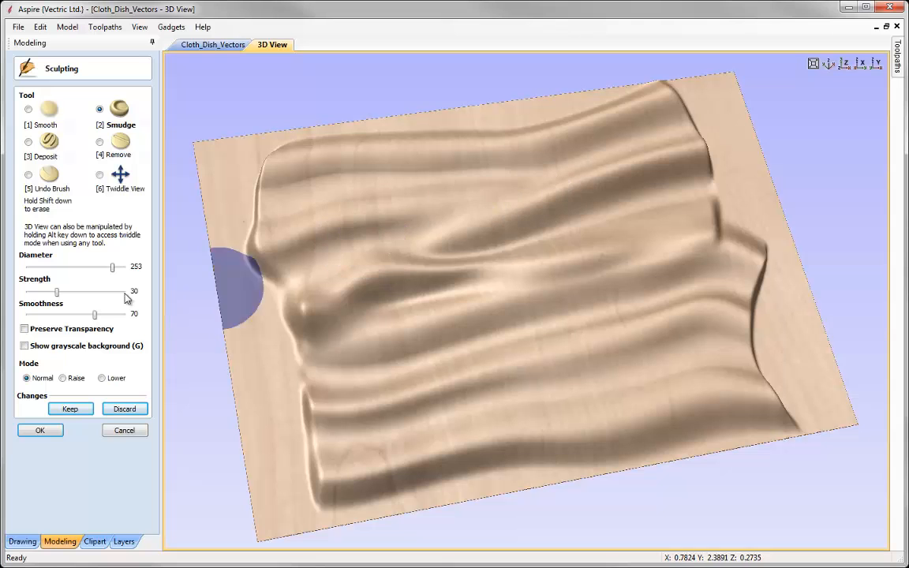
- Raise the Smudge strength to 44 and drag the upper folds across the cloth, pushing their ends out past the left and right edges
left_click_drag(56, 292, 69, 292)
left_click_drag(517, 223, 345, 238)
left_click_drag(450, 234, 346, 241)
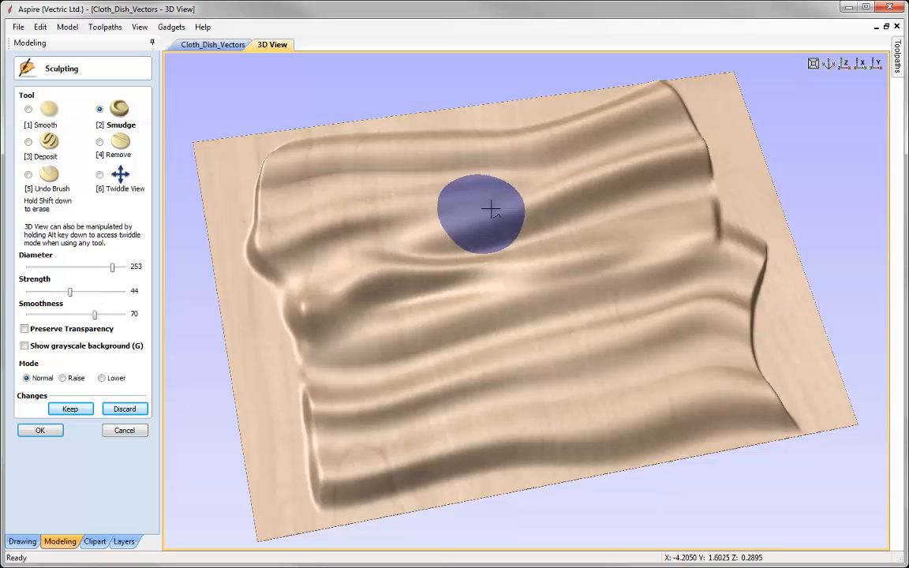
mouse_move(489, 203)
left_mouse_down()
mouse_move(597, 199)
mouse_move(460, 217)
mouse_move(632, 190)
left_mouse_up()
mouse_move(489, 212)
left_mouse_down()
mouse_move(631, 186)
mouse_move(677, 194)
mouse_move(496, 212)
mouse_move(676, 211)
left_mouse_up()
mouse_move(510, 186)
left_mouse_down()
mouse_move(676, 217)
mouse_move(592, 189)
mouse_move(447, 210)
mouse_move(646, 199)
mouse_move(498, 217)
mouse_move(645, 195)
mouse_move(476, 219)
left_mouse_up()
left_click_drag(582, 199, 474, 216)
left_click_drag(639, 190, 418, 225)
mouse_move(482, 194)
left_mouse_down()
mouse_move(400, 211)
mouse_move(428, 217)
mouse_move(328, 248)
left_mouse_up()
left_click_drag(409, 249, 328, 278)
mouse_move(479, 272)
left_mouse_down()
mouse_move(361, 286)
mouse_move(276, 319)
mouse_move(284, 331)
mouse_move(324, 305)
mouse_move(284, 335)
mouse_move(316, 307)
mouse_move(480, 284)
mouse_move(286, 284)
mouse_move(309, 305)
mouse_move(271, 347)
mouse_move(349, 282)
mouse_move(223, 330)
mouse_move(391, 293)
mouse_move(625, 263)
mouse_move(485, 280)
mouse_move(674, 234)
mouse_move(743, 193)
mouse_move(690, 213)
mouse_move(600, 312)
mouse_move(600, 269)
mouse_move(705, 211)
mouse_move(717, 224)
mouse_move(739, 217)
mouse_move(627, 245)
mouse_move(753, 187)
mouse_move(678, 180)
mouse_move(731, 136)
mouse_move(647, 140)
mouse_move(670, 116)
mouse_move(615, 143)
mouse_move(689, 130)
mouse_move(551, 167)
mouse_move(731, 123)
mouse_move(631, 130)
mouse_move(669, 125)
mouse_move(683, 139)
left_mouse_up()
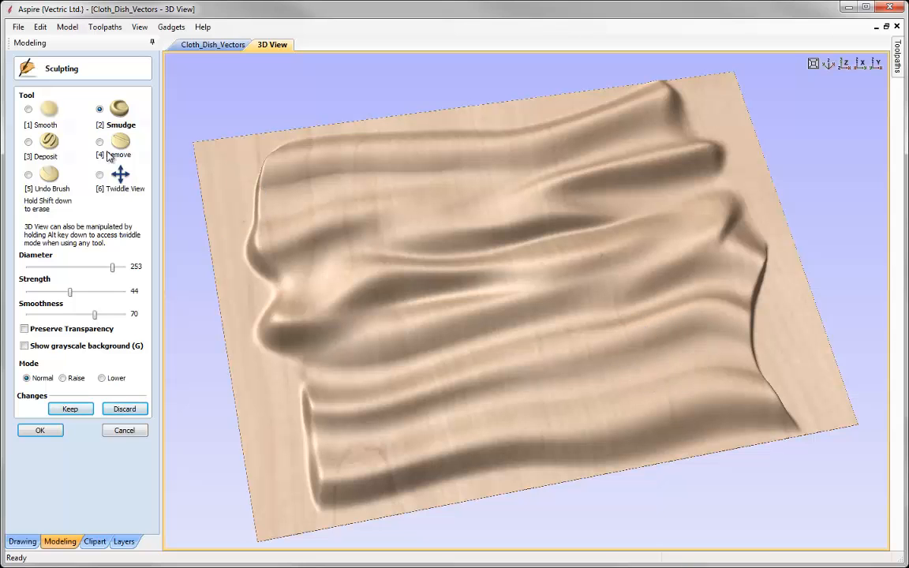
- Smooth the fold in the upper middle of Cloth1 and accept the sculpting changes
left_click(29, 111)
mouse_move(544, 207)
left_mouse_down()
mouse_move(577, 203)
mouse_move(590, 231)
left_mouse_up()
left_click(100, 109)
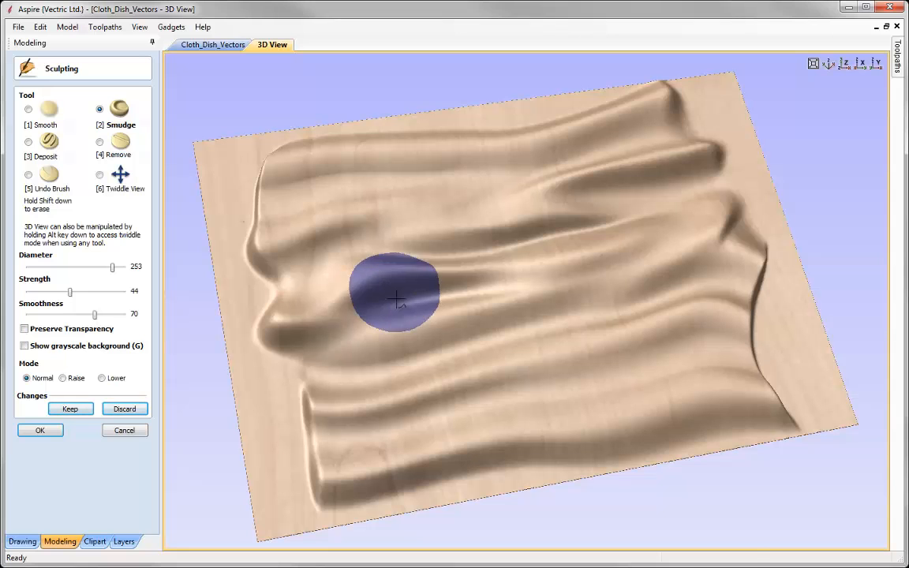
left_click(41, 431)
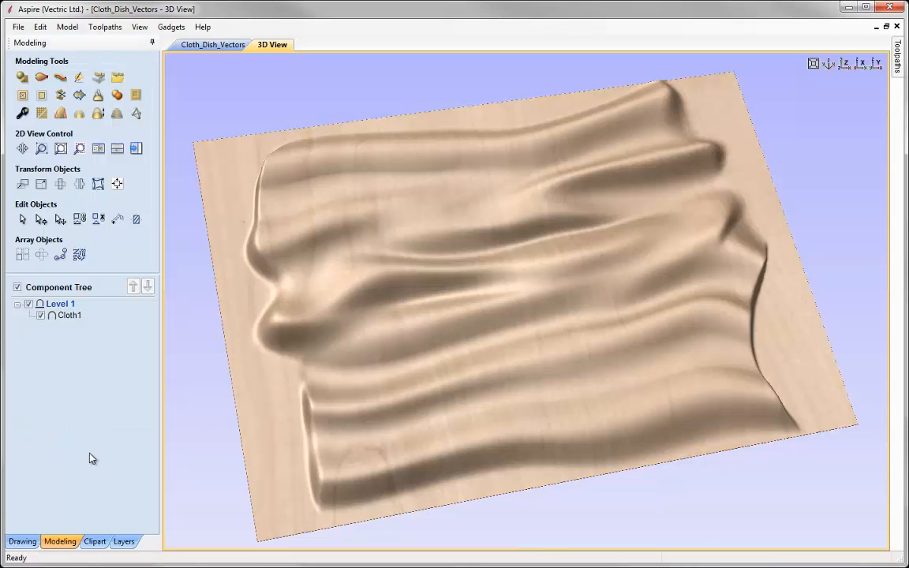
- Delete the Cloth1 component and import the finished cloth model ClothV1.3dClip in its place
left_click(68, 315)
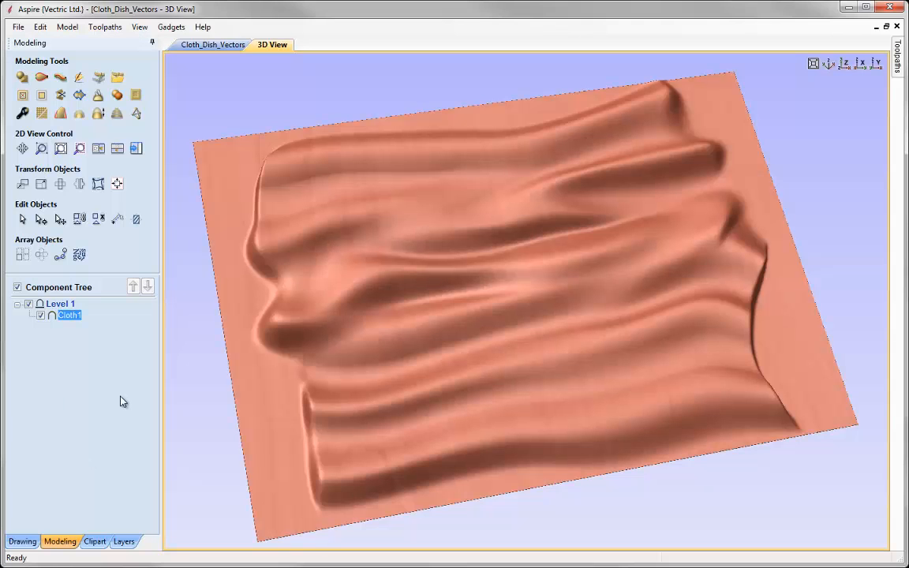
key("Delete")
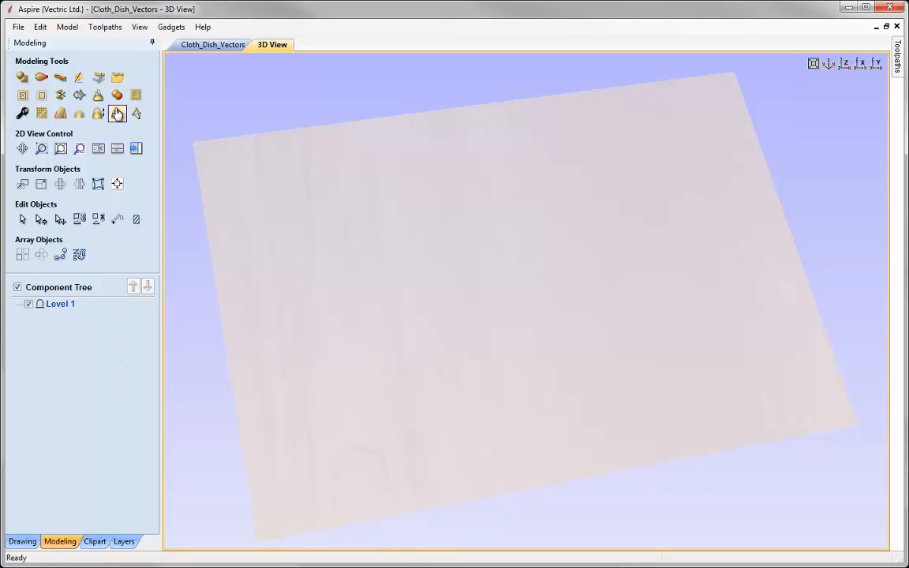
left_click(117, 77)
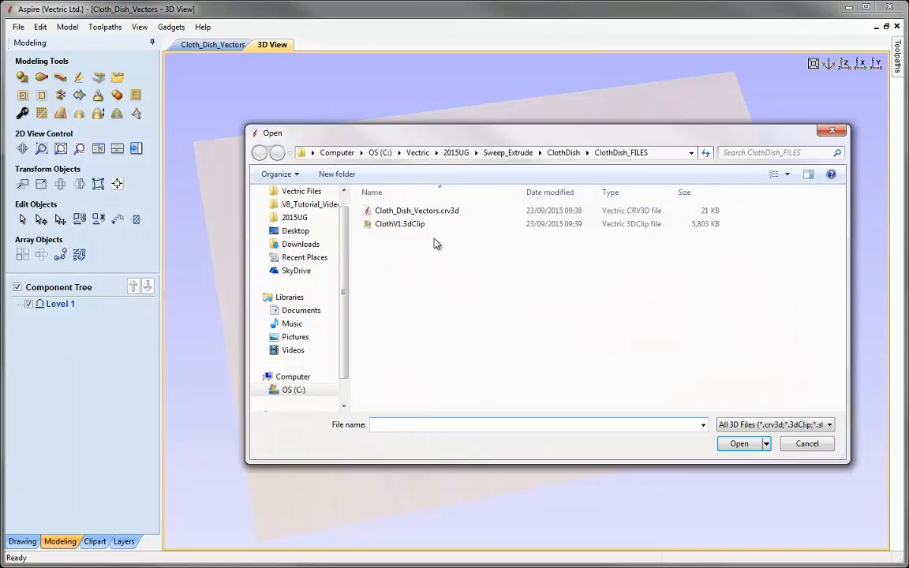
left_click(418, 226)
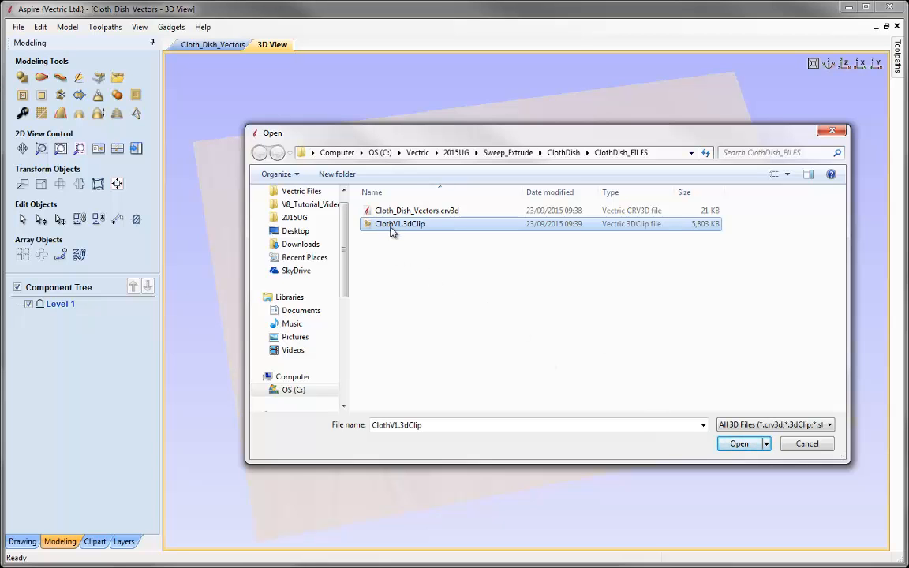
left_click(742, 444)
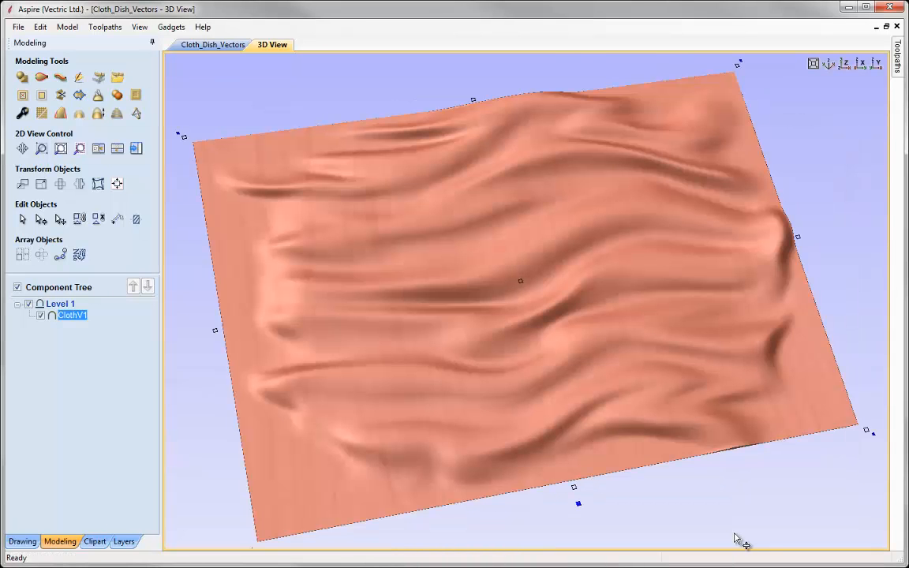
- Inspect the folds of the imported ClothV1 model in 3D and in the 2D view
left_click(731, 501)
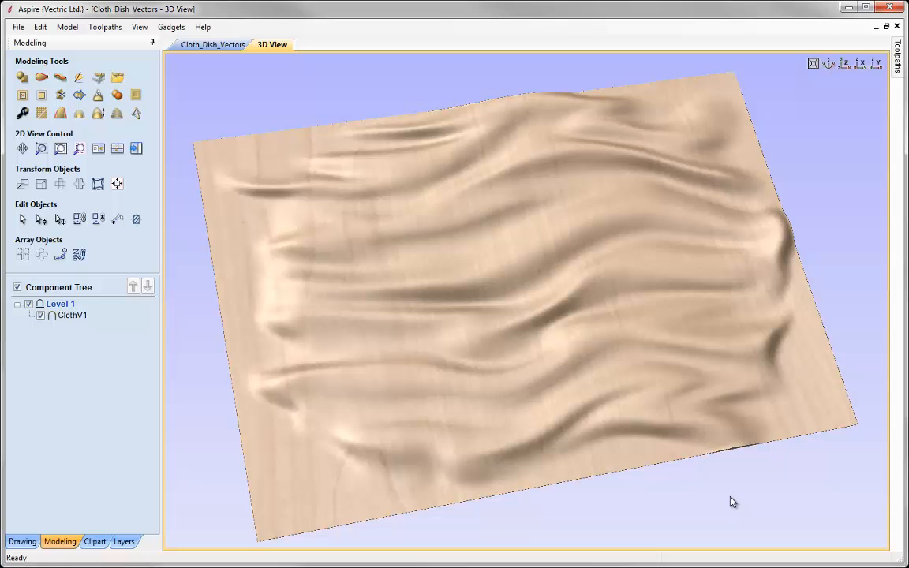
left_click_drag(625, 505, 578, 347)
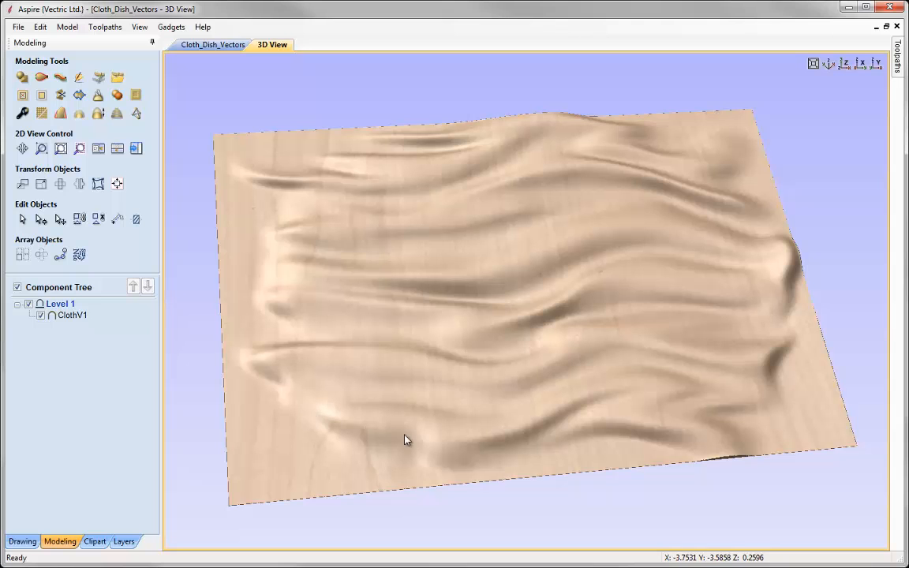
left_click(207, 45)
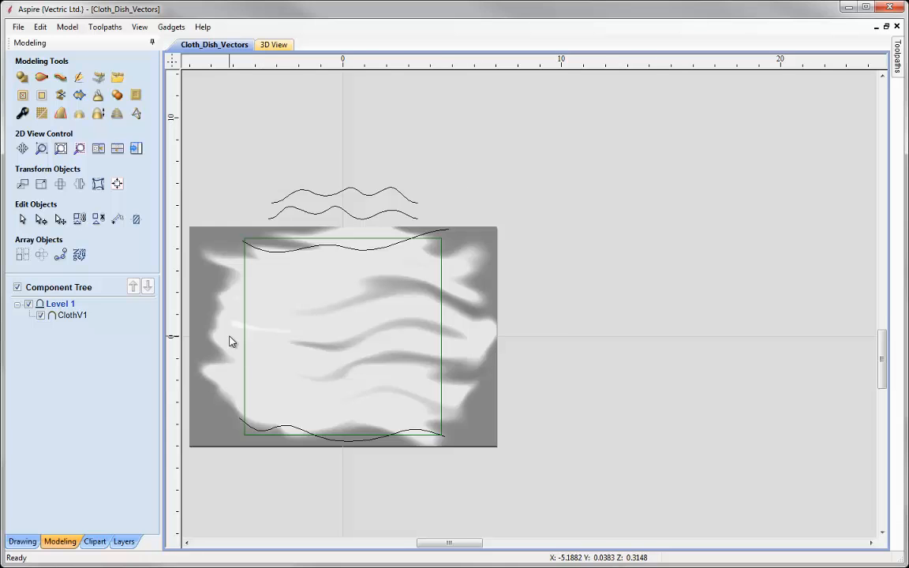
scroll(233, 341, "up", 4)
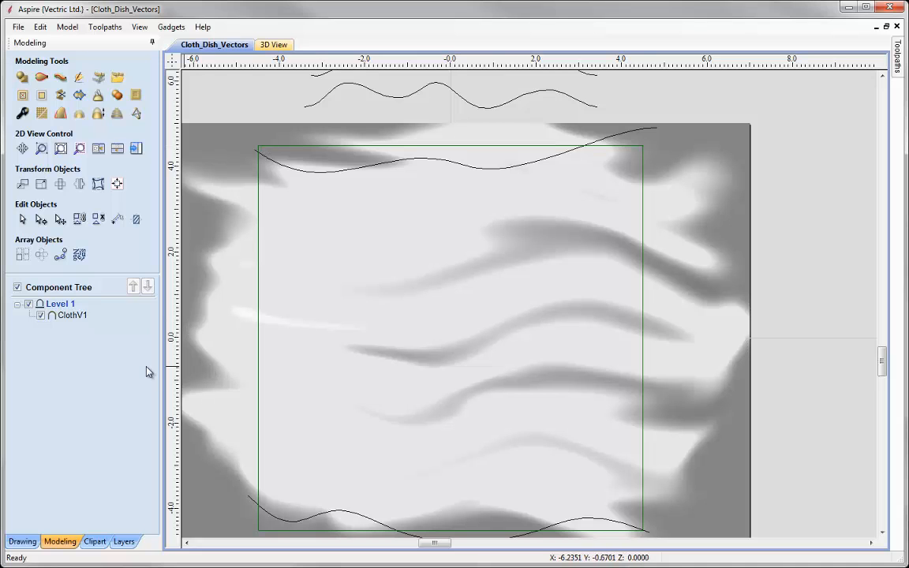
- Check the modeling resolution in the job setup and keep it at High (3 x slower)
left_click(23, 541)
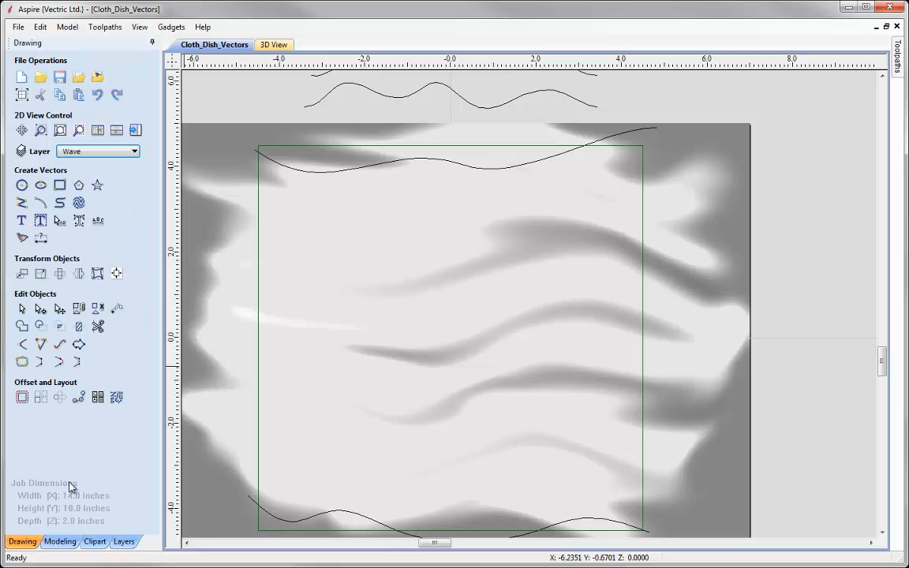
left_click(21, 95)
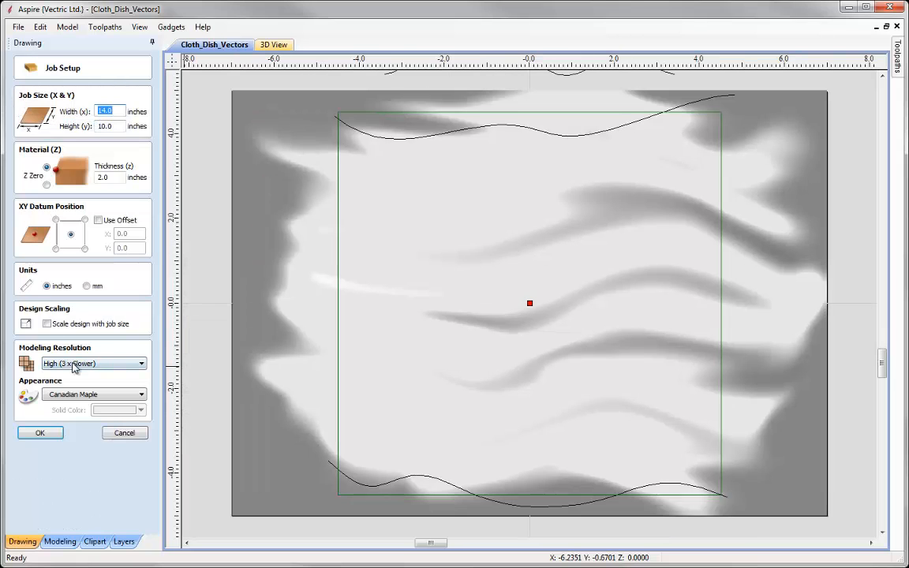
left_click(73, 363)
left_click(72, 364)
left_click(40, 434)
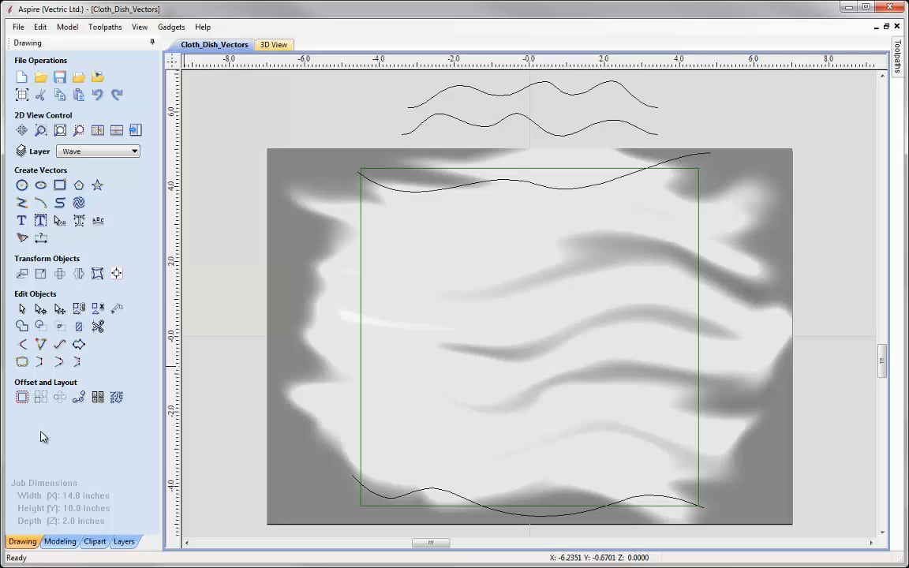
- Check the shape height of ClothV1 in its component properties
left_click(61, 541)
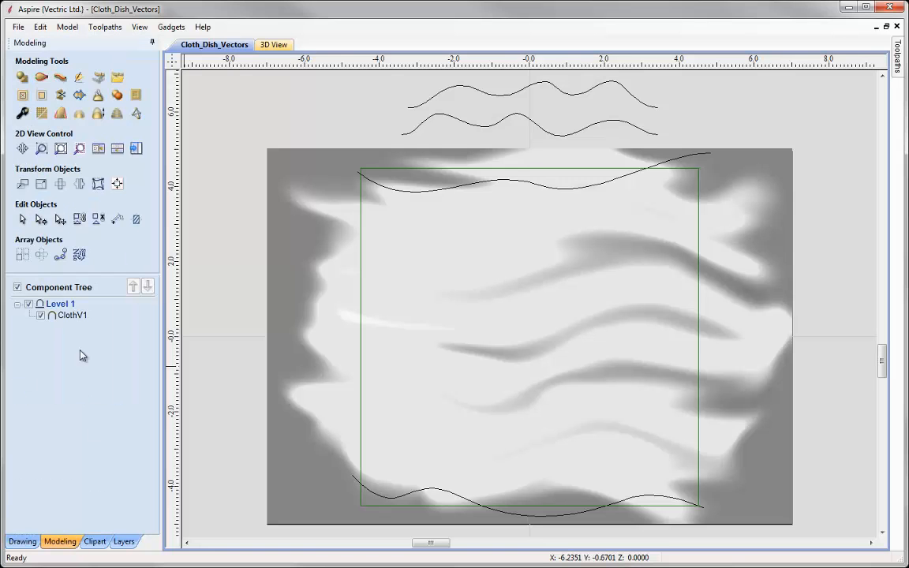
left_click(72, 316)
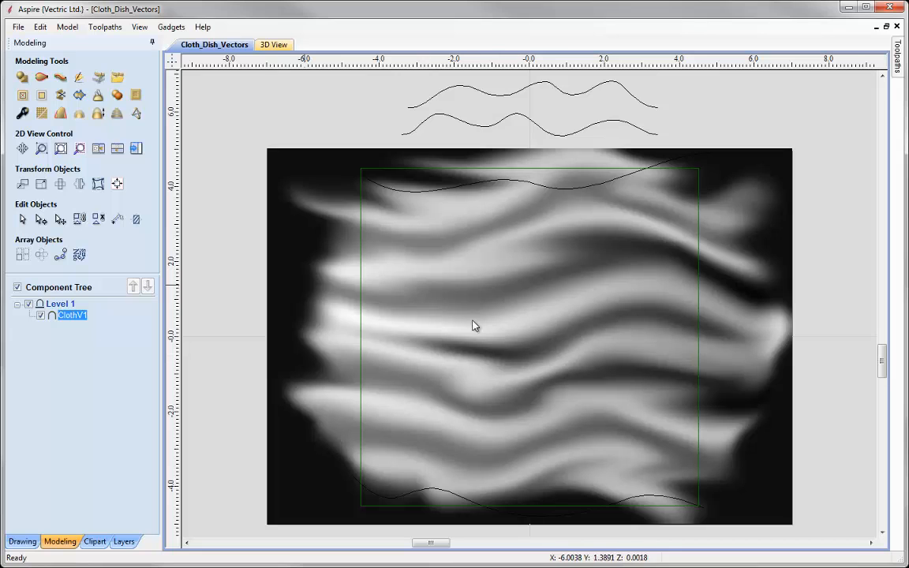
left_click(23, 115)
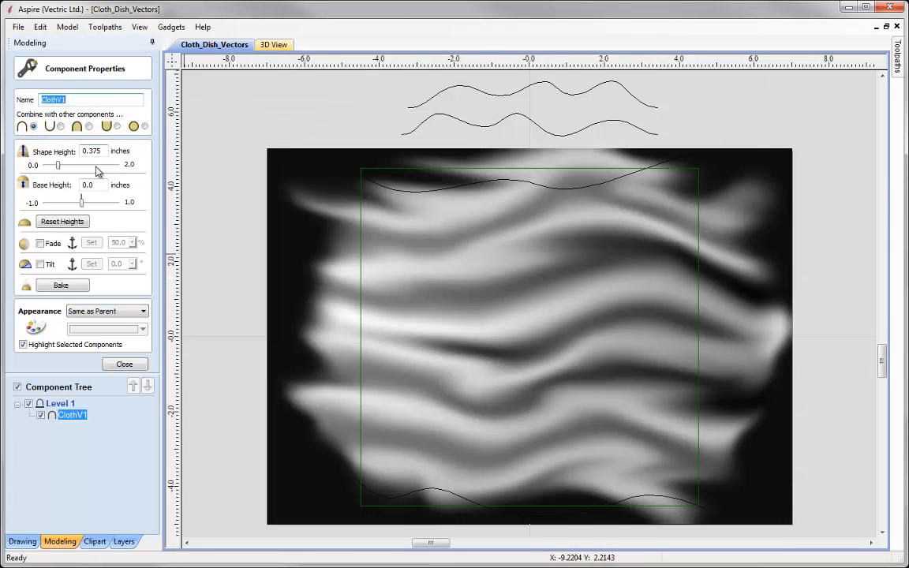
left_click(128, 368)
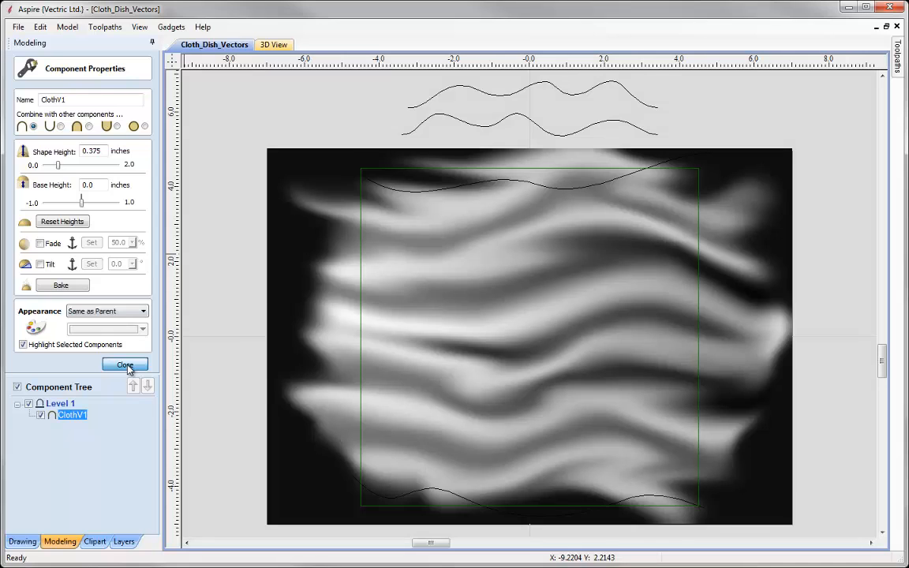
left_click(126, 365)
- Tile the 2D and 3D views side by side and show the cloth model isometrically
left_click(98, 148)
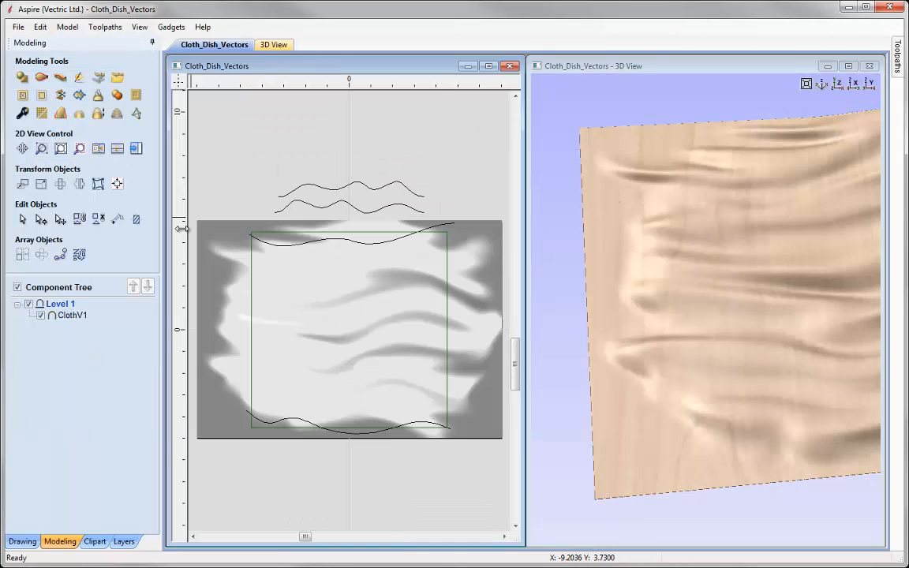
left_click_drag(708, 469, 795, 254)
left_click(821, 87)
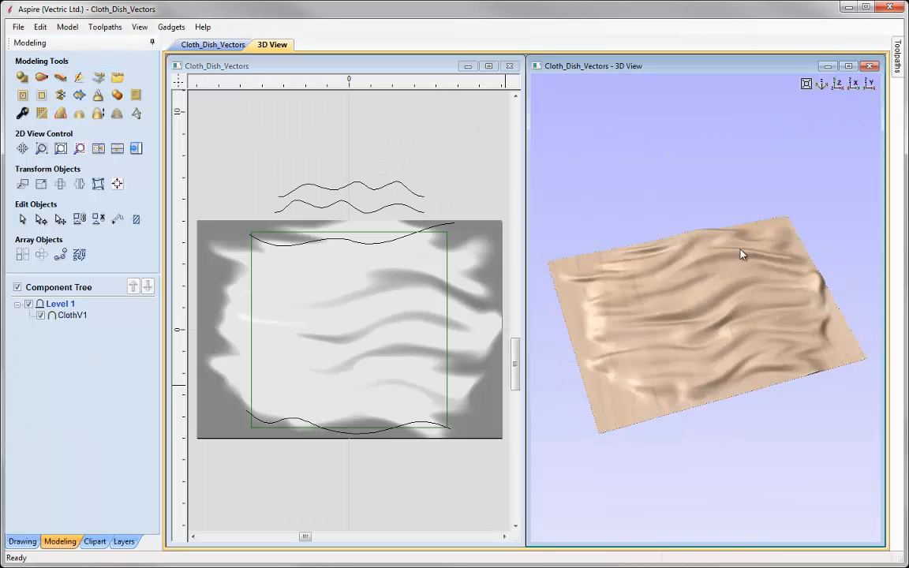
scroll(722, 334, "up", 2)
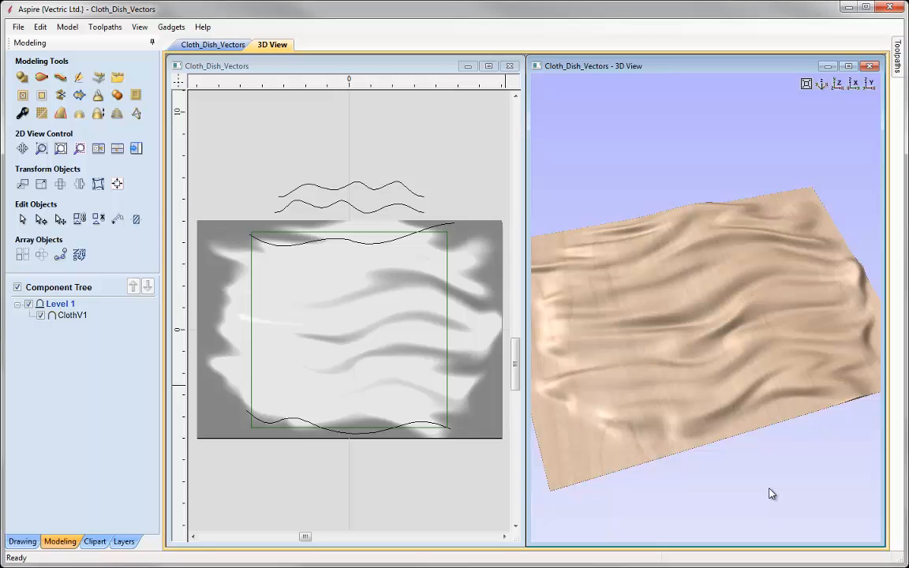
- Hide the Wave layer, show the Dish Vectors layer and make it the active layer
left_click(123, 541)
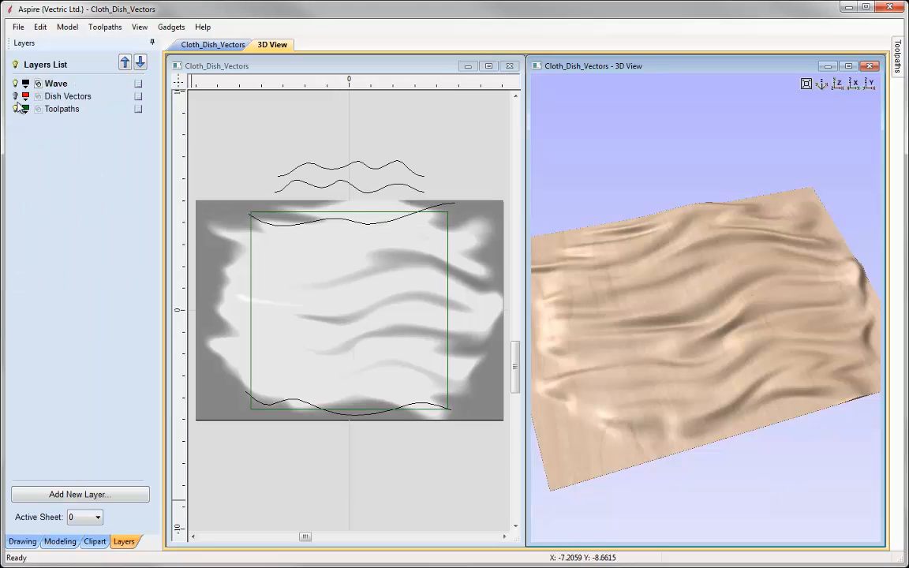
left_click(16, 85)
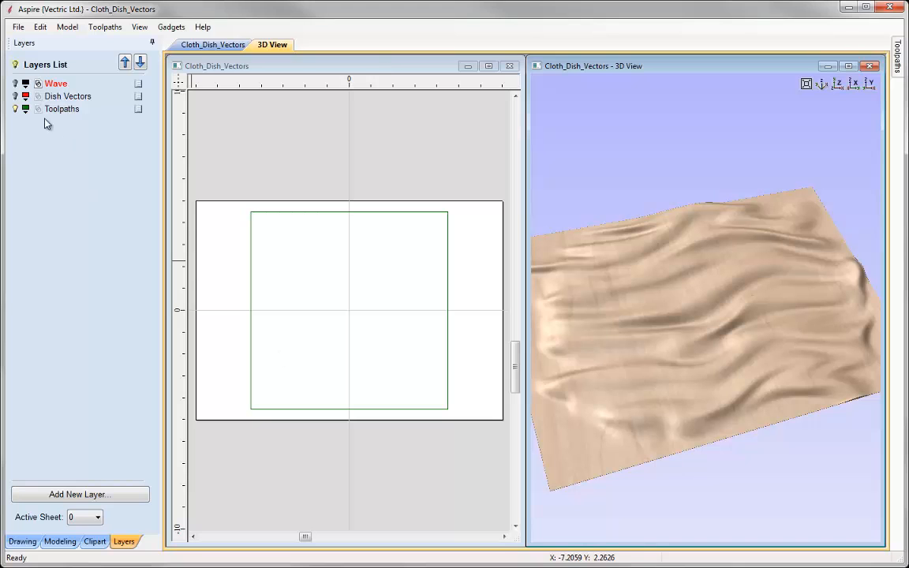
left_click(15, 96)
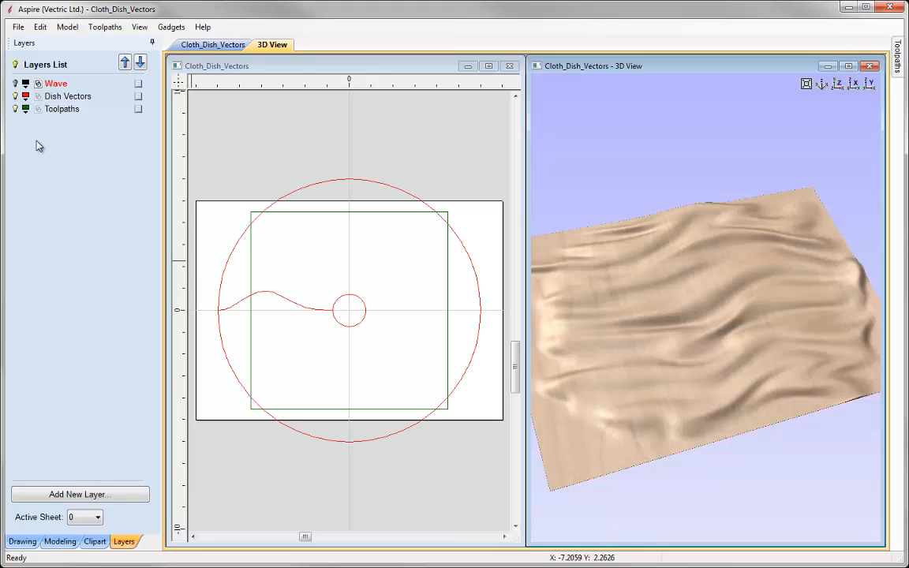
left_click(55, 97)
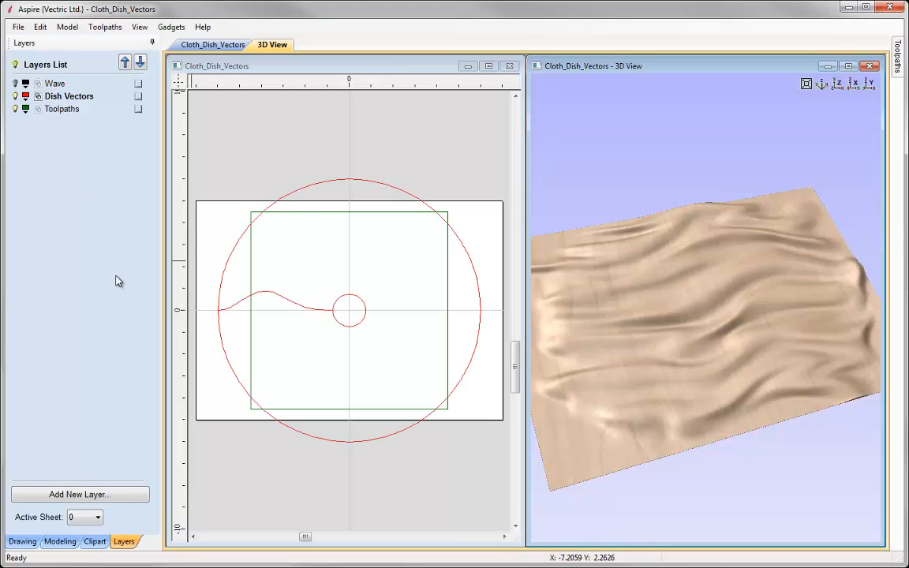
- Examine the dish's circles and the node shape of the curved cross-section vector between them
left_click(64, 541)
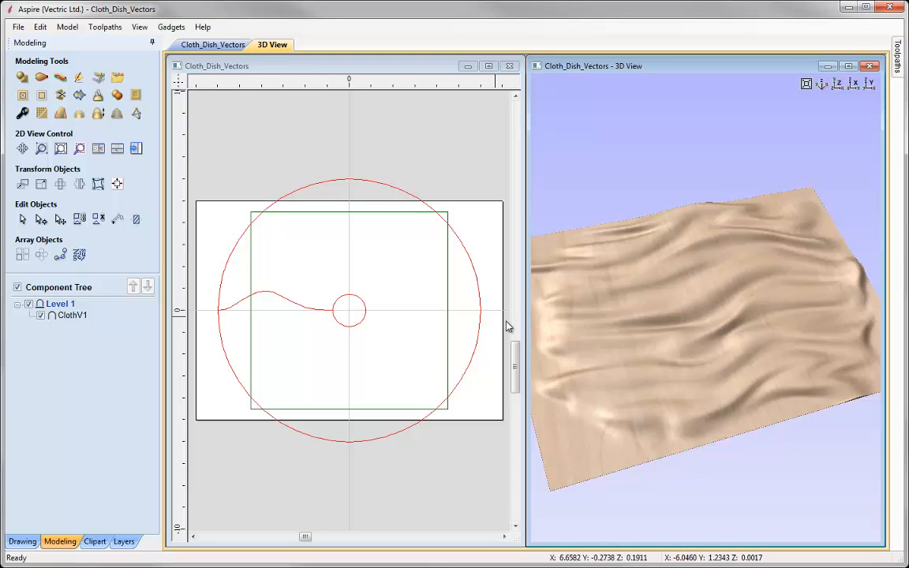
left_click(281, 203)
left_click(335, 302)
left_click(281, 295)
double_click(251, 297)
scroll(223, 298, "up", 3)
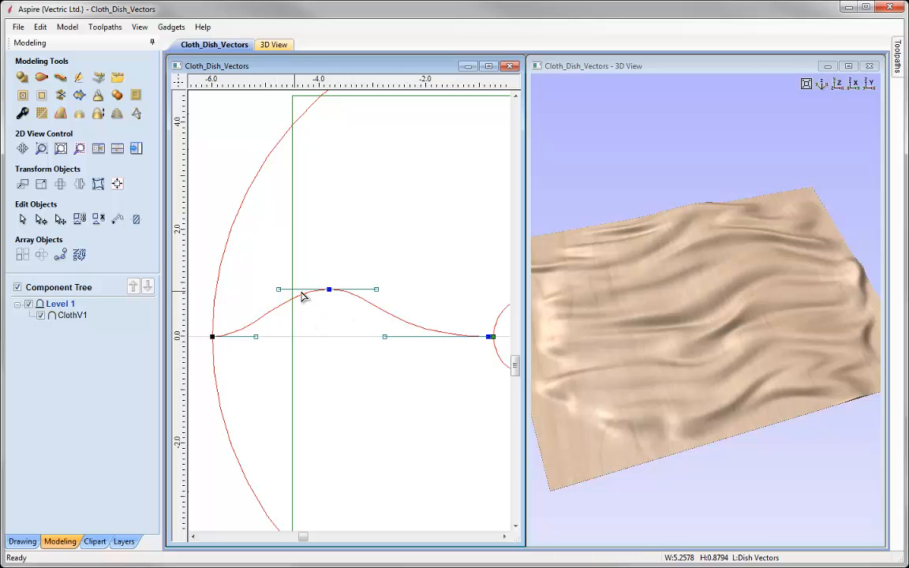
left_click(367, 365)
key("F6")
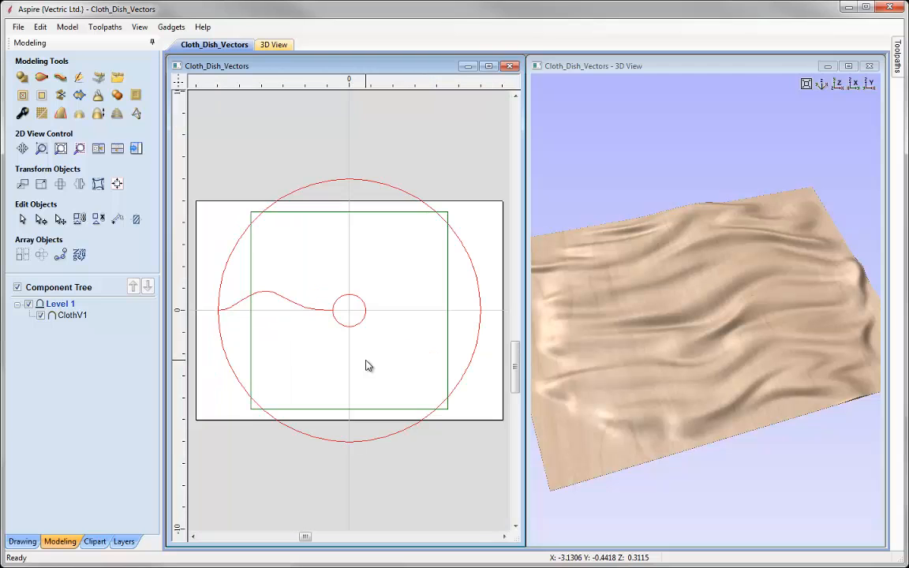
- Start a Two Rail Sweep with the large outer circle and the small center circle as drive rails
left_click(41, 79)
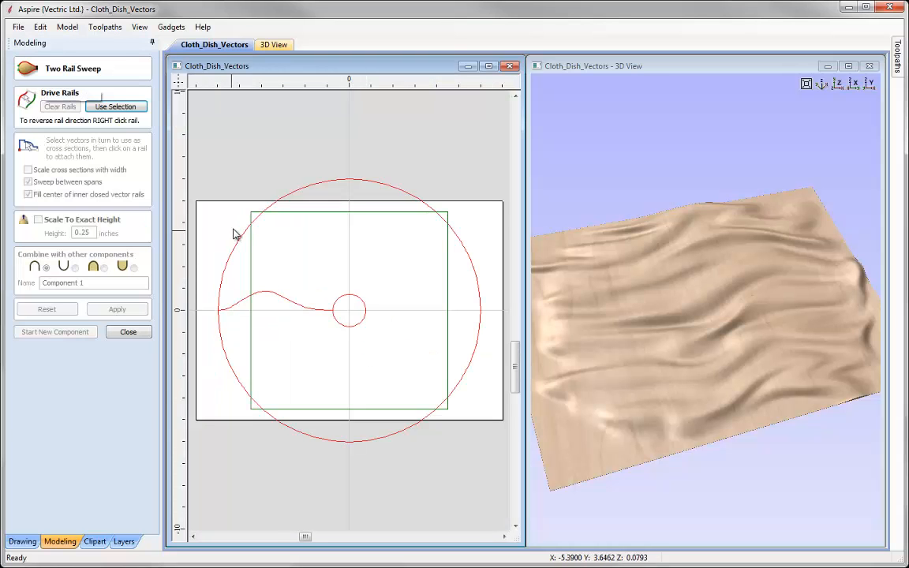
left_click(302, 194)
left_click(350, 297, "shift")
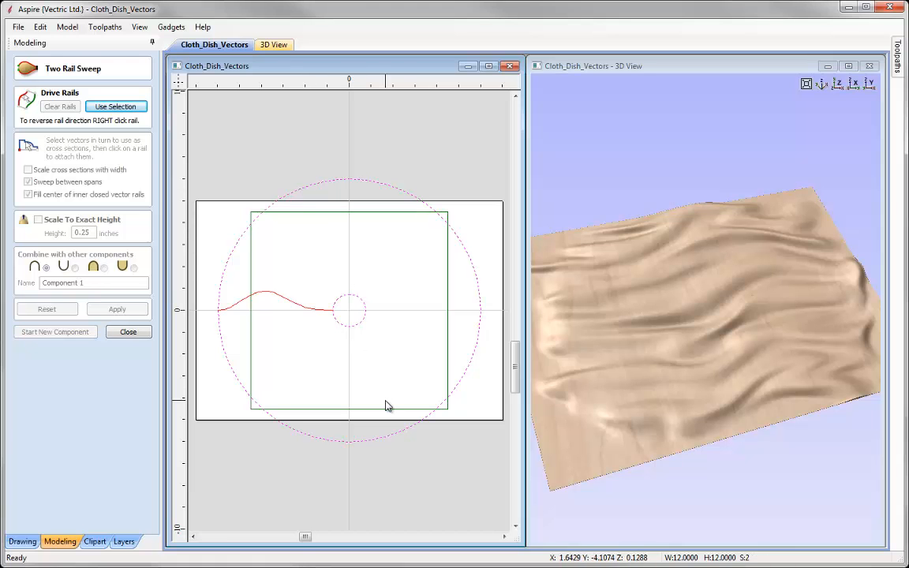
left_click(107, 109)
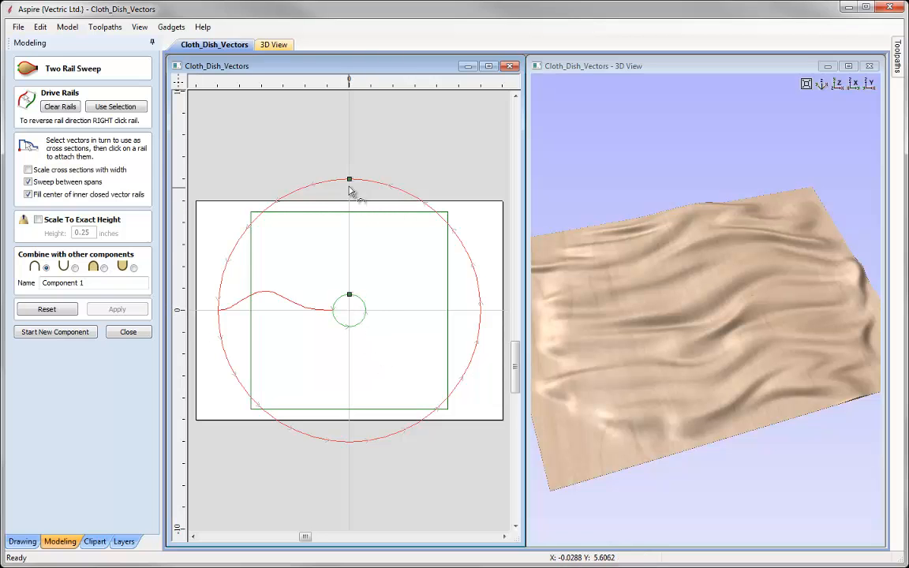
- Attach the curved profile as the sweep's cross section and add it to all rail nodes
left_click(277, 298)
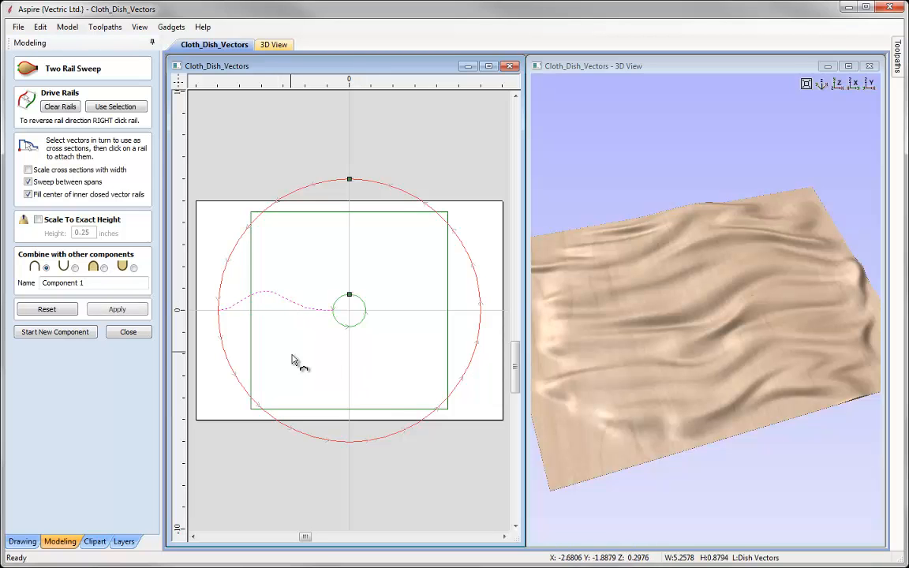
left_click(350, 181)
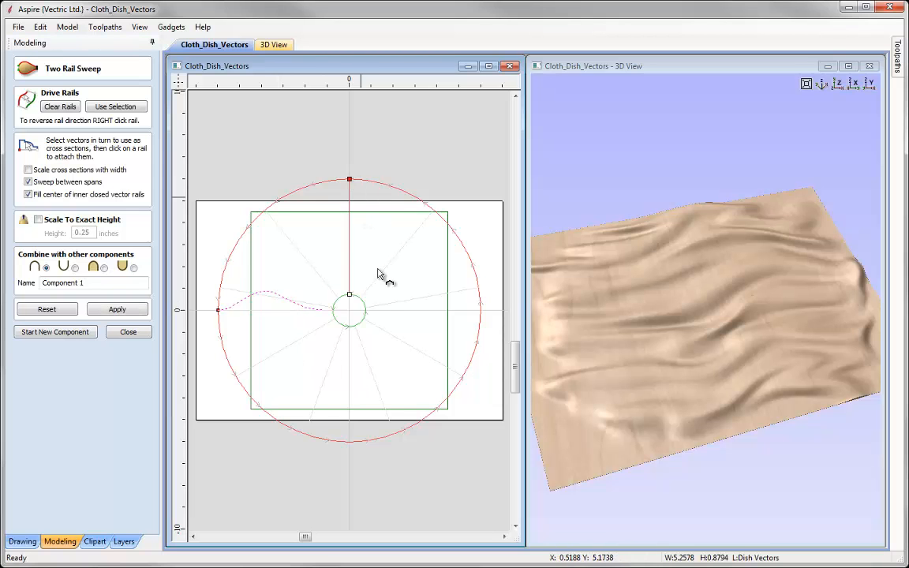
right_click(351, 183)
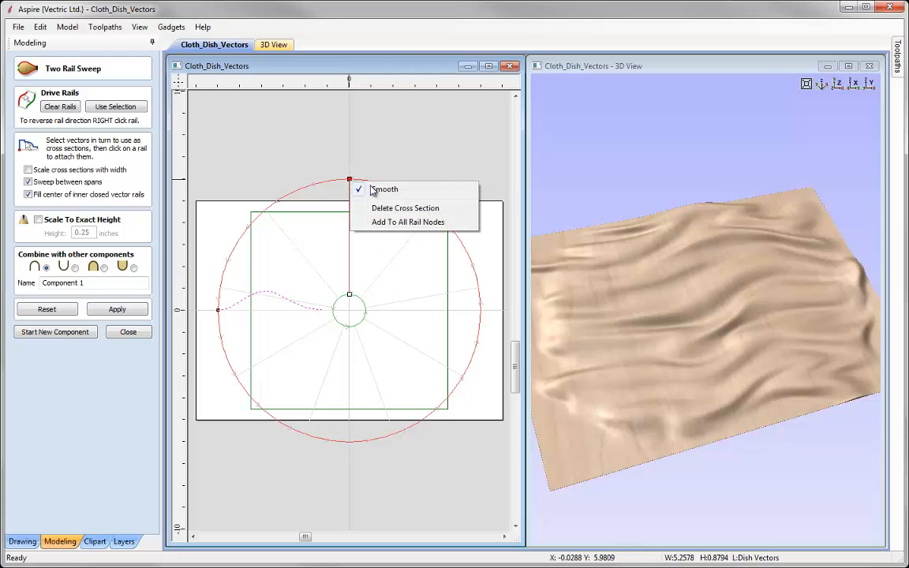
left_click(383, 224)
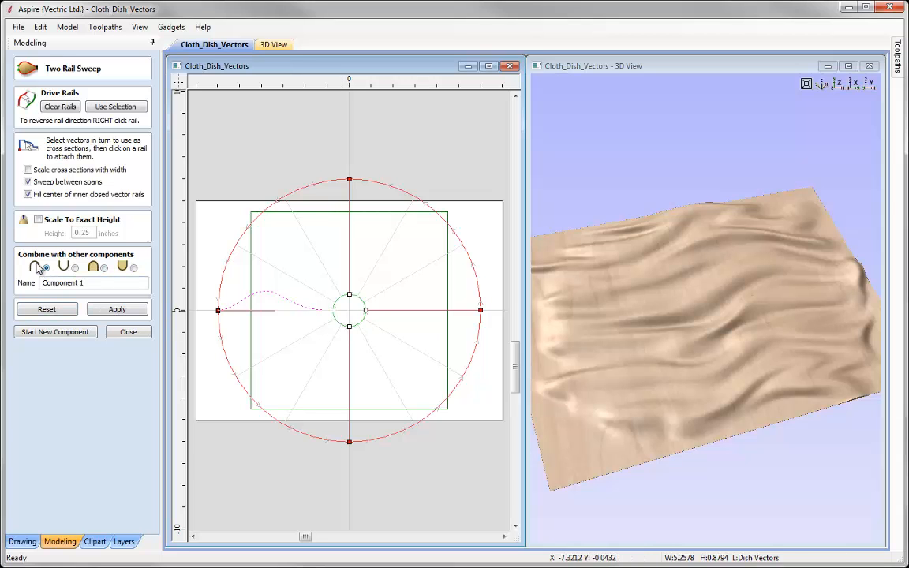
- Name the swept component Dish, create it and close the Two Rail Sweep
left_click_drag(105, 284, 21, 289)
type("Dish")
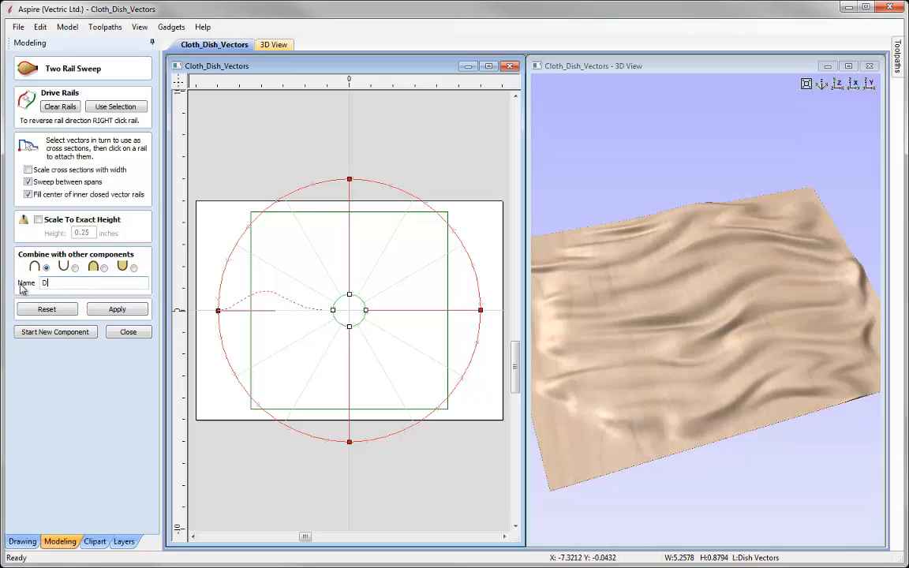
left_click(118, 310)
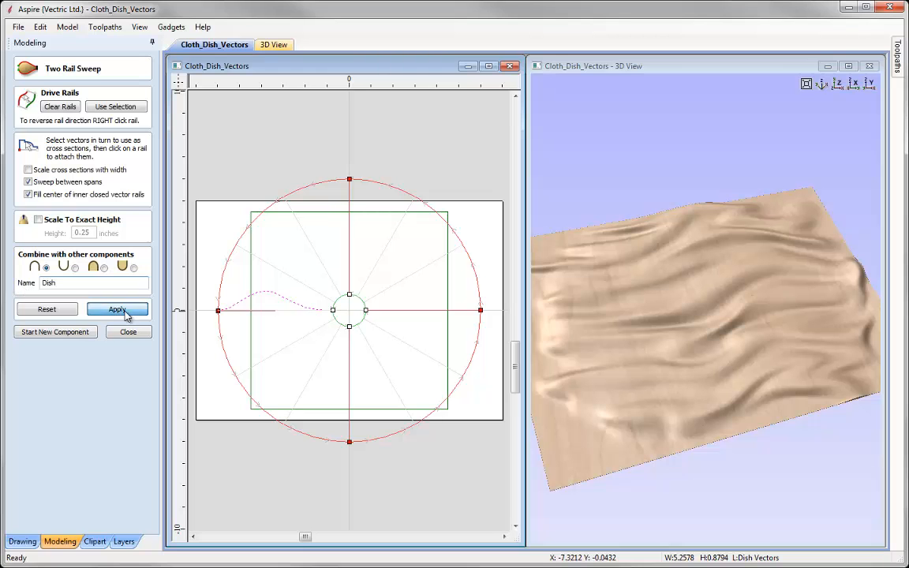
left_click(128, 331)
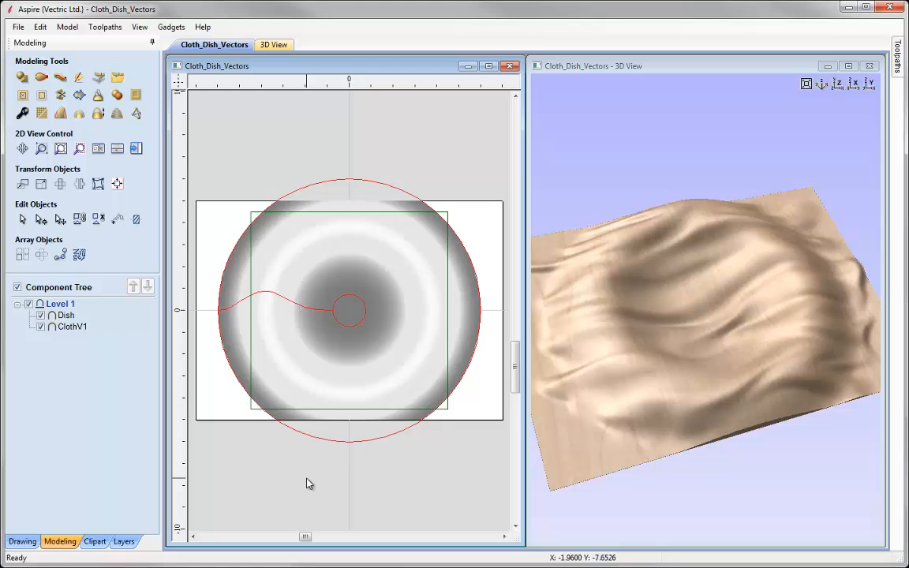
- Examine the Dish and ClothV1 components and how they combine into one surface from several 3D angles
left_click(62, 329)
left_click(86, 352)
left_click(62, 318)
left_click(118, 361)
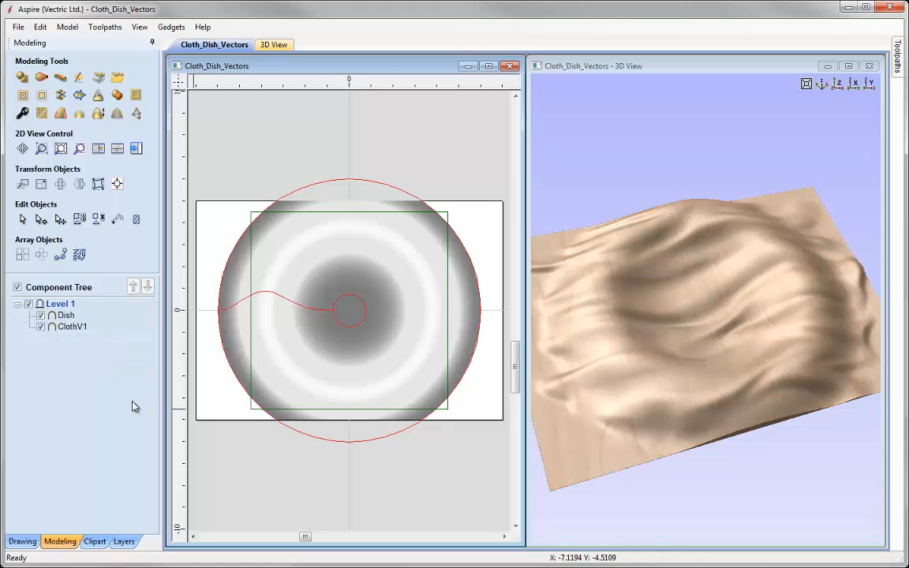
left_click_drag(743, 430, 598, 401)
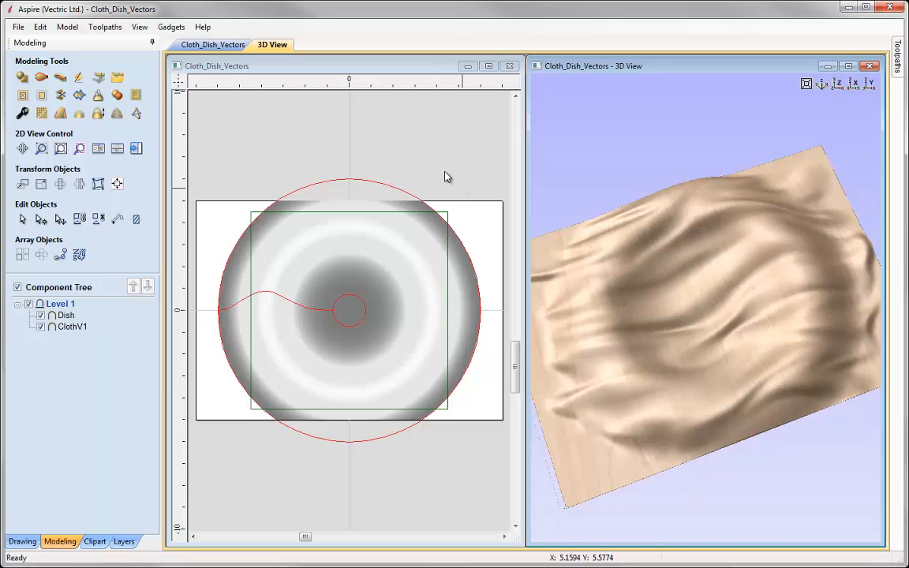
left_click(384, 145)
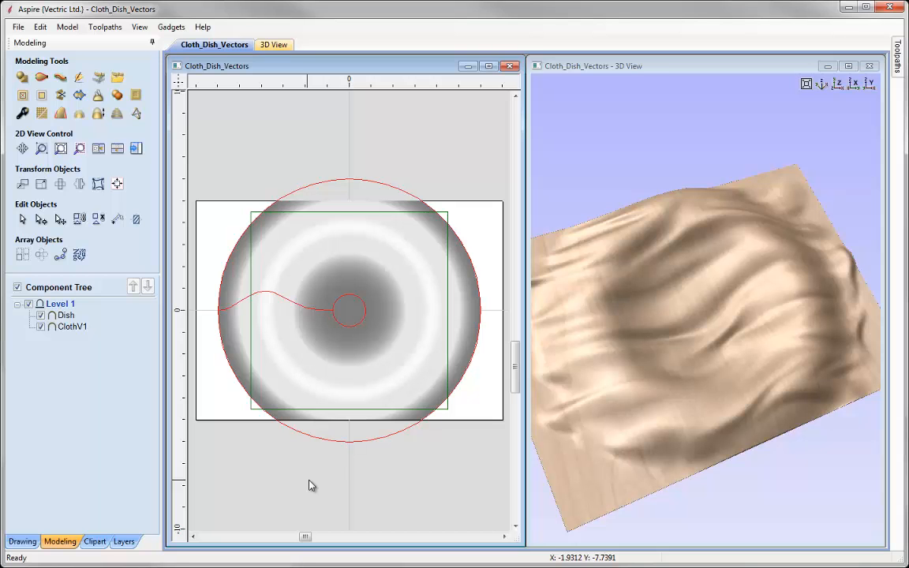
left_click_drag(749, 483, 643, 430)
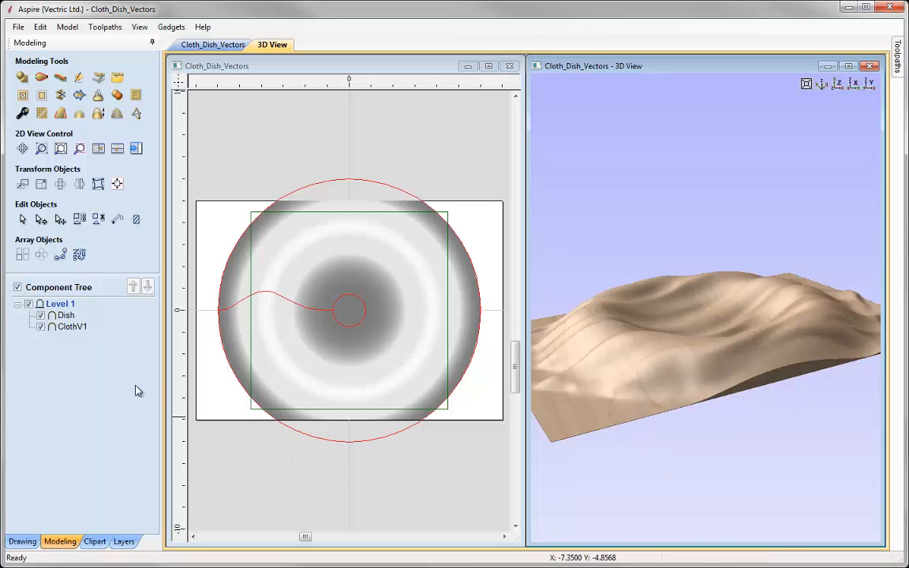
- Add a zero plane to the model and set its base height to 0.125 inches
left_click(68, 28)
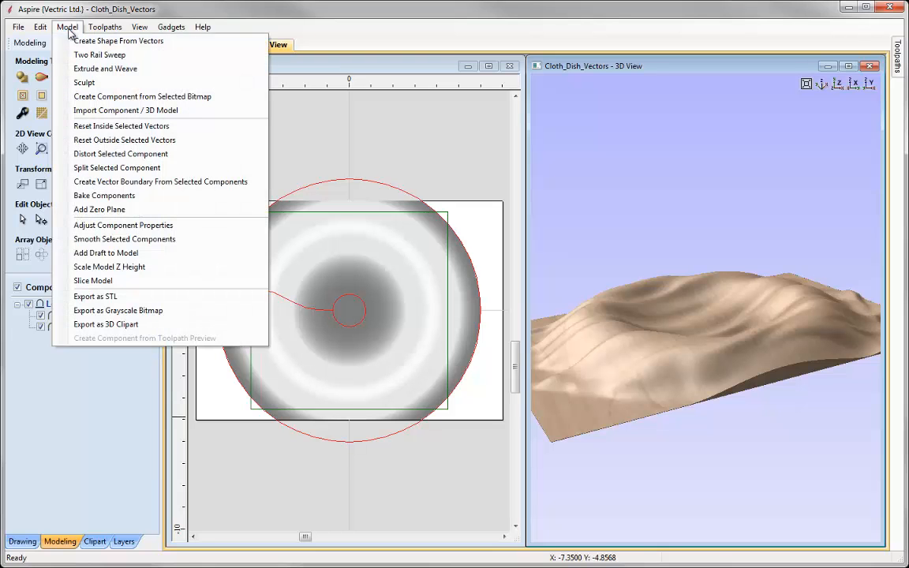
left_click(93, 209)
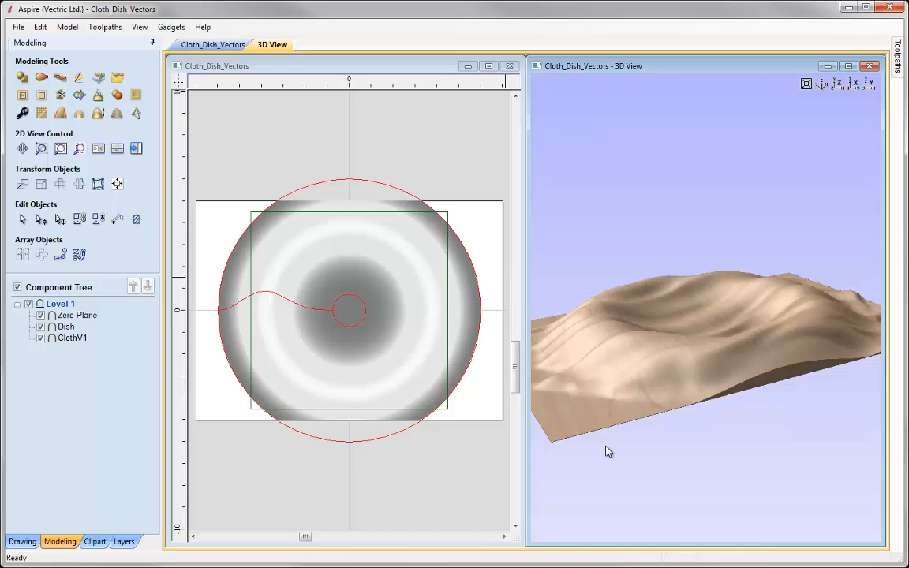
left_click(79, 315)
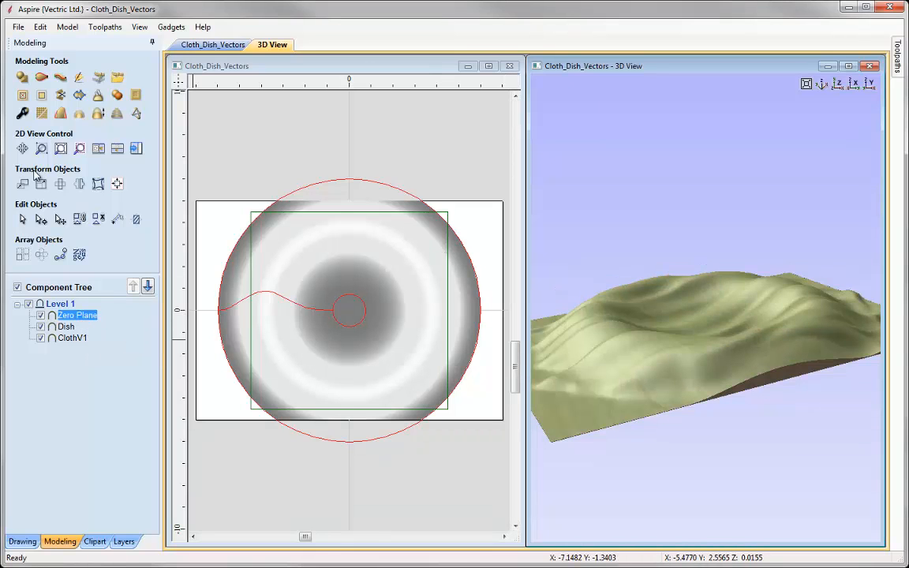
left_click(22, 114)
left_click(99, 185)
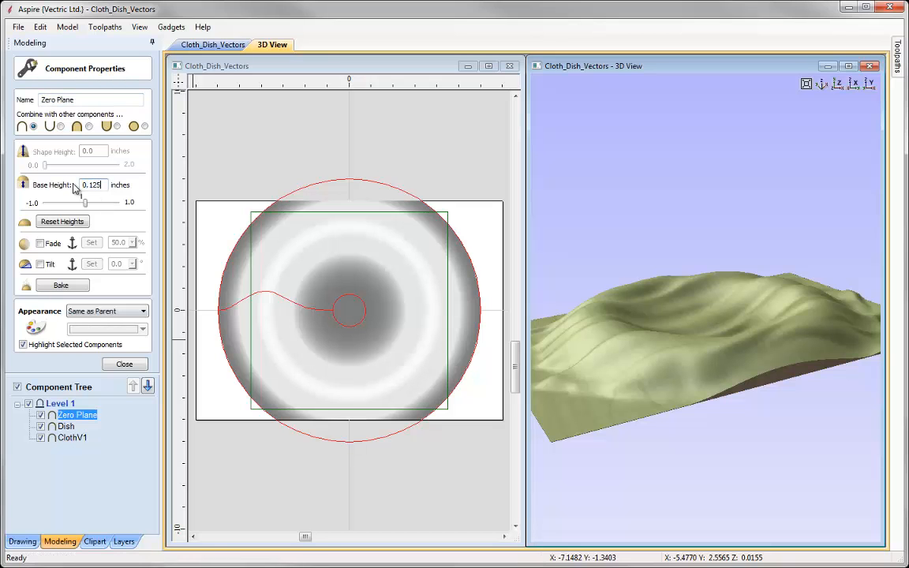
key("Return")
left_click(126, 366)
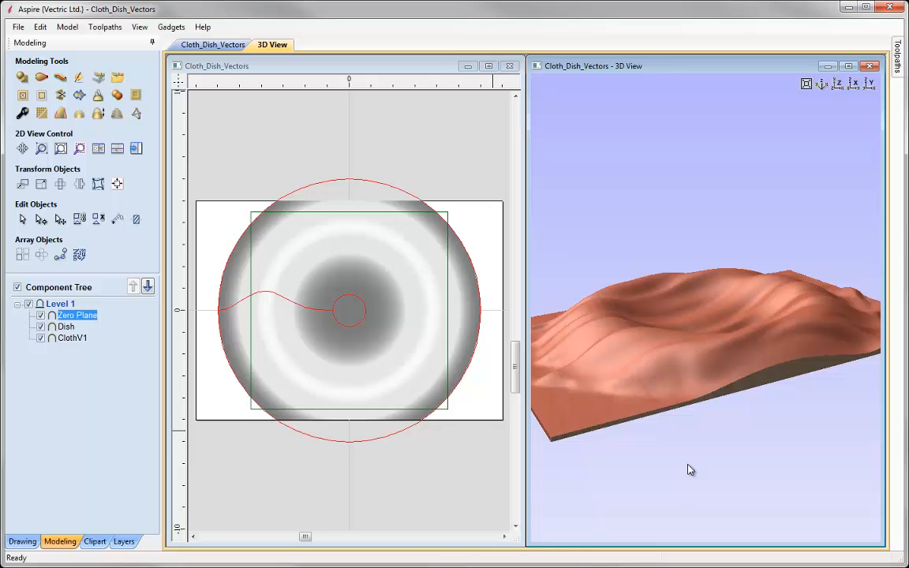
left_click(87, 350)
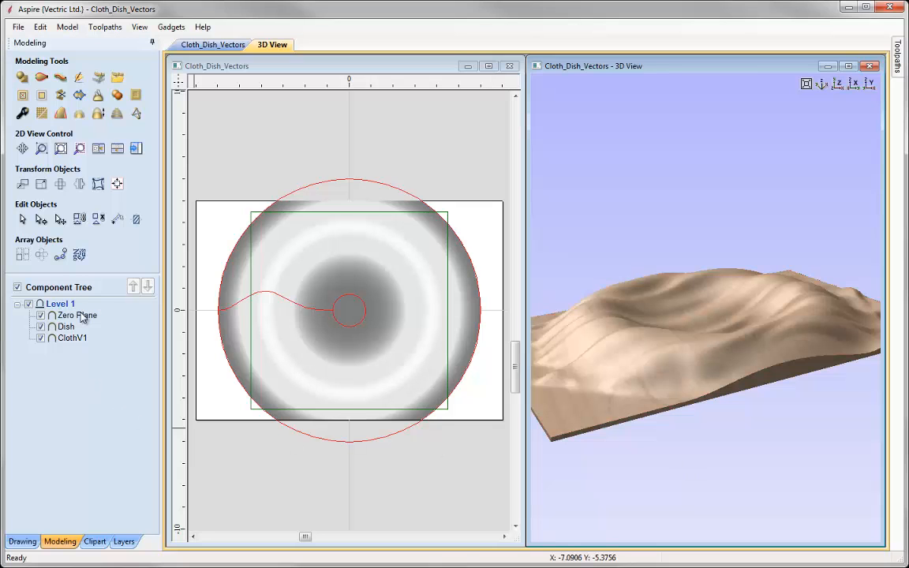
- Set the Dish component's shape height to 1.4 inches in its component properties
mouse_move(79, 342)
left_click(66, 327)
left_click(23, 113)
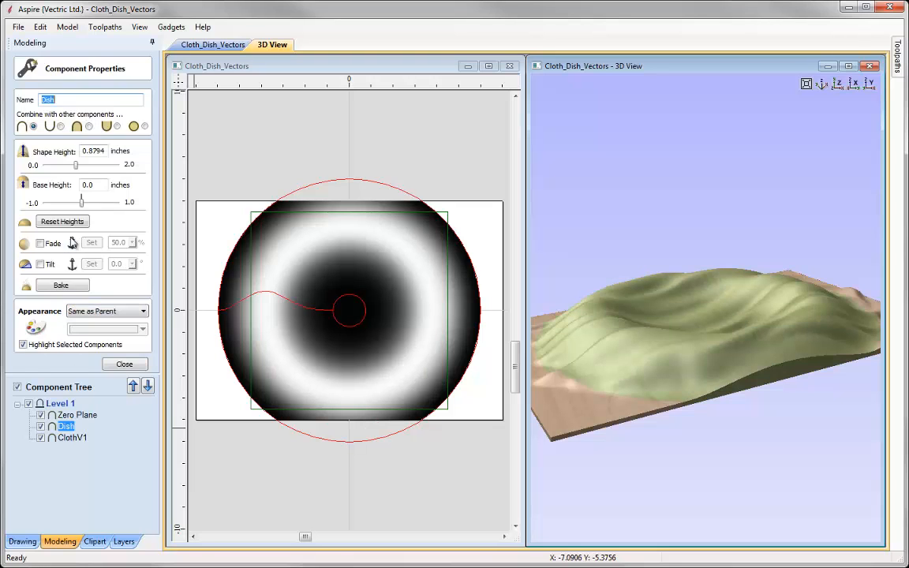
left_click_drag(103, 151, 55, 159)
type("1.4")
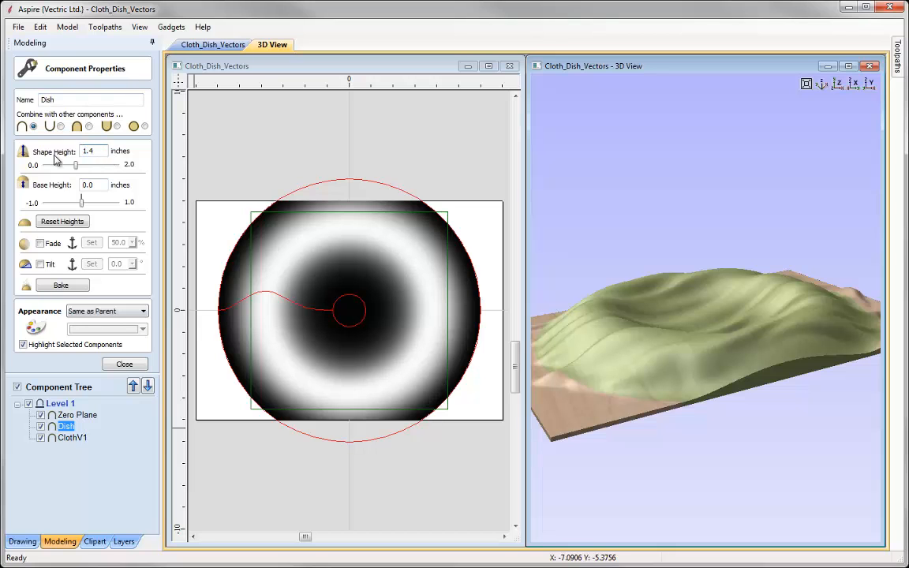
key("Return")
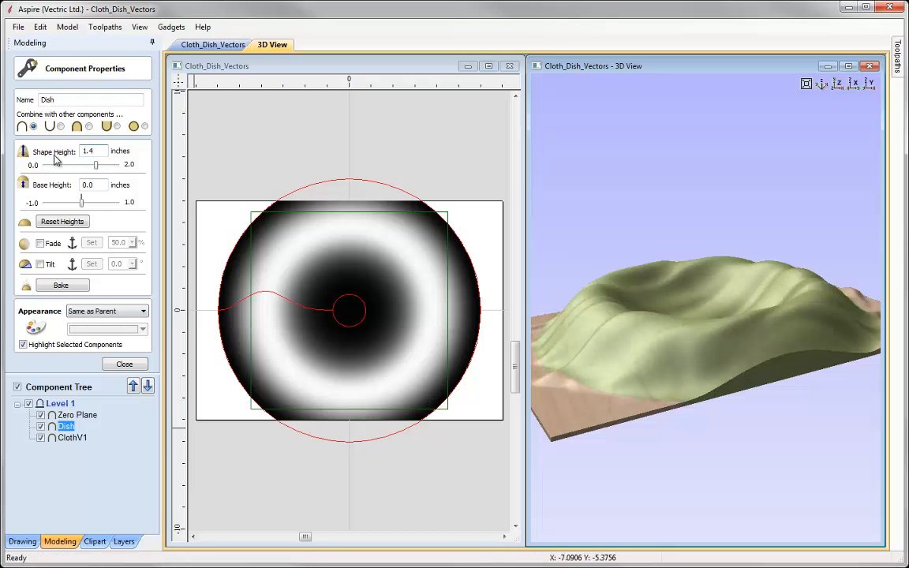
left_click(124, 365)
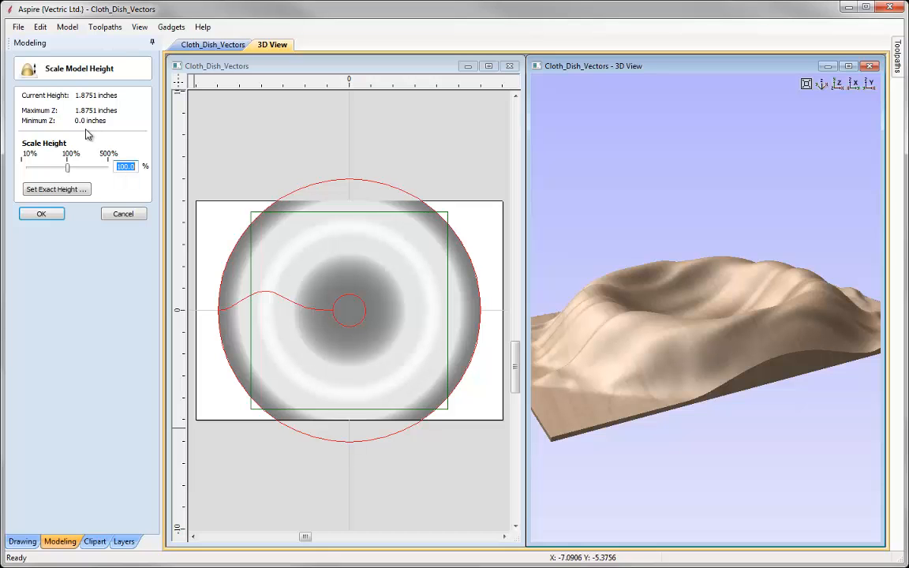
- Scale the whole model to an exact height of 1.9 inches and accept the scaling
left_click(57, 190)
double_click(418, 301)
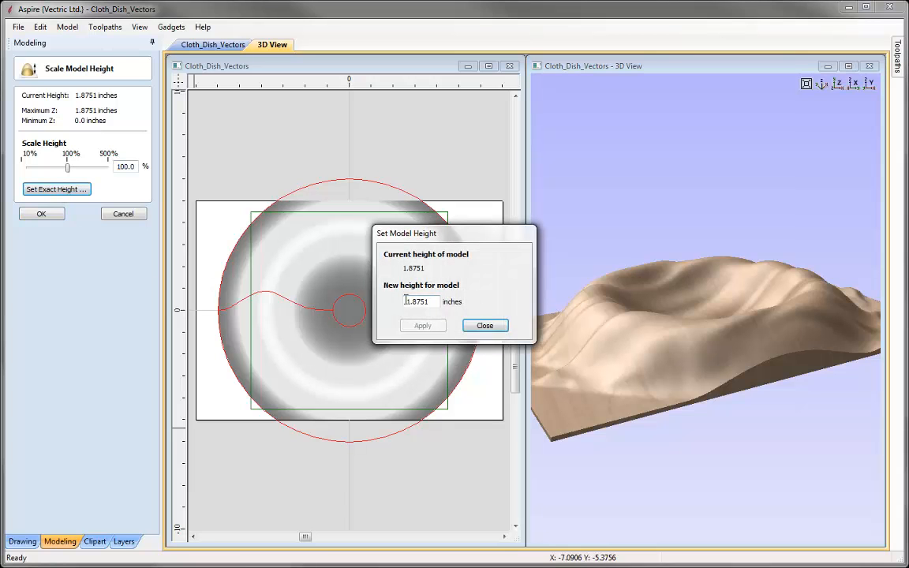
type("1.9")
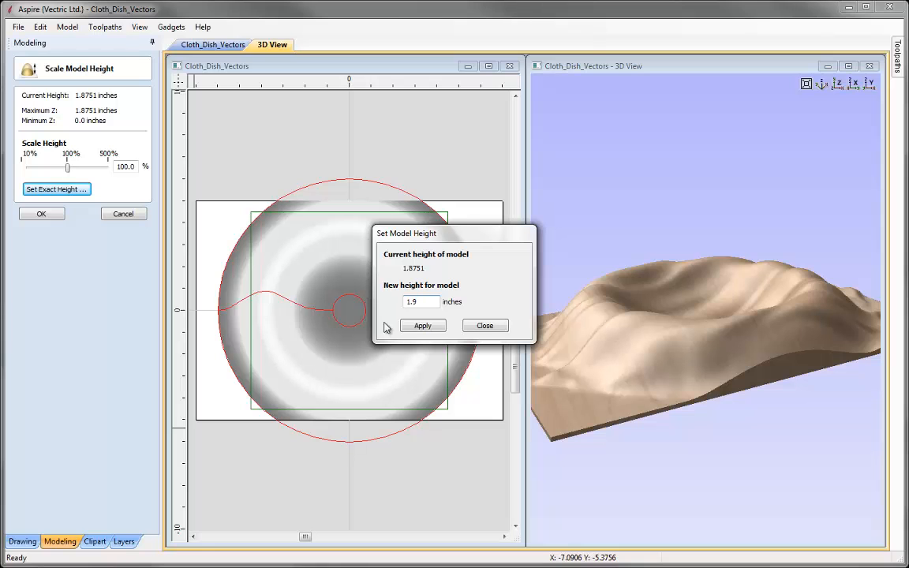
left_click(420, 326)
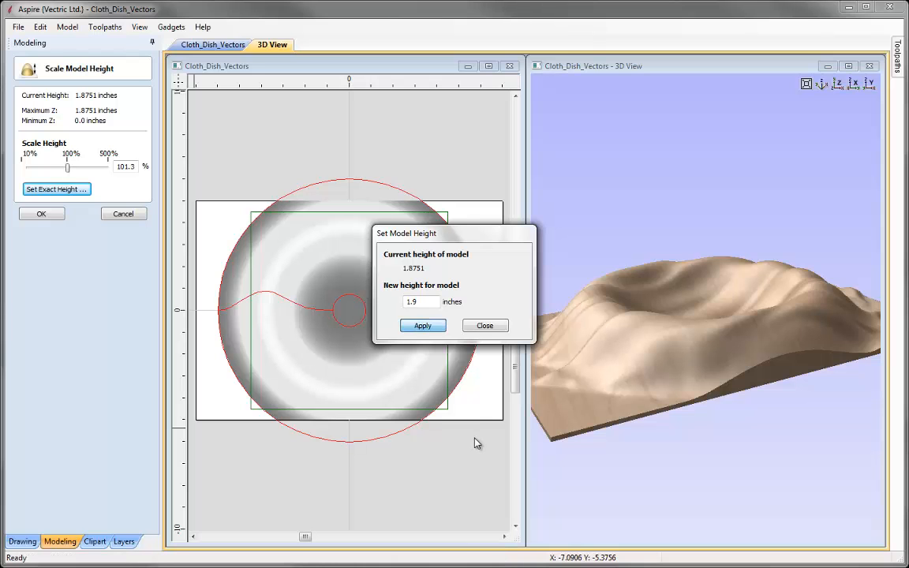
left_click(483, 326)
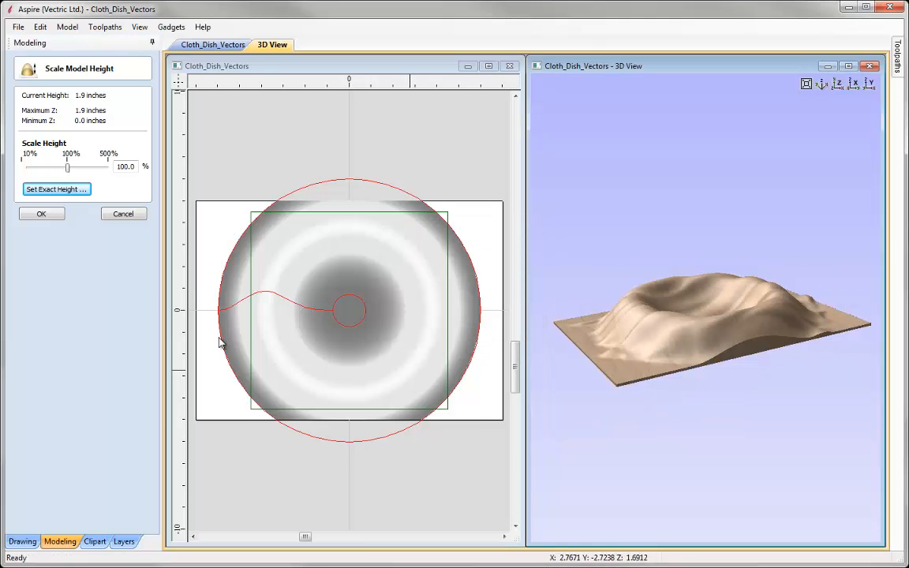
left_click(39, 215)
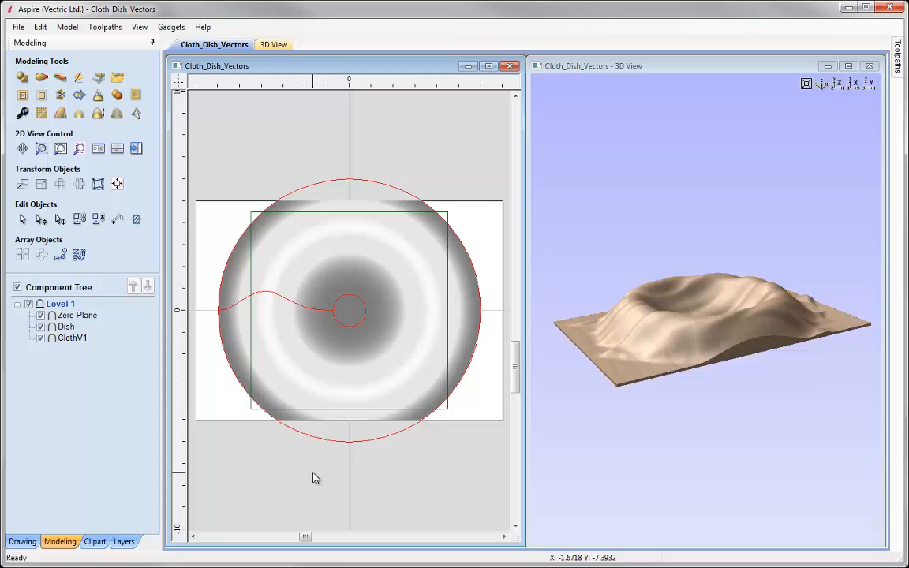
- Draw three 0.375 inch diameter circles in the side margins outside the large circle, two on the left and one on the right
left_click(822, 84)
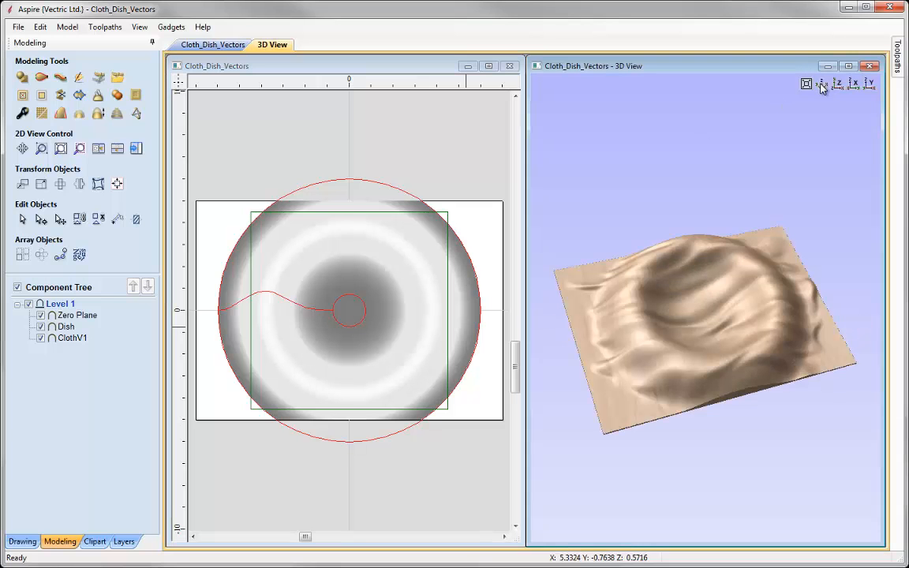
left_click(263, 498)
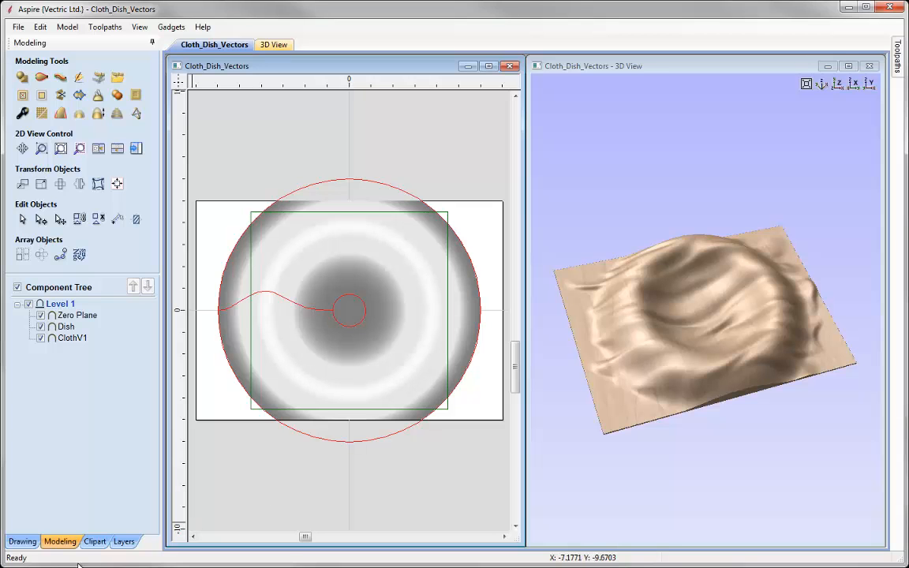
left_click(21, 542)
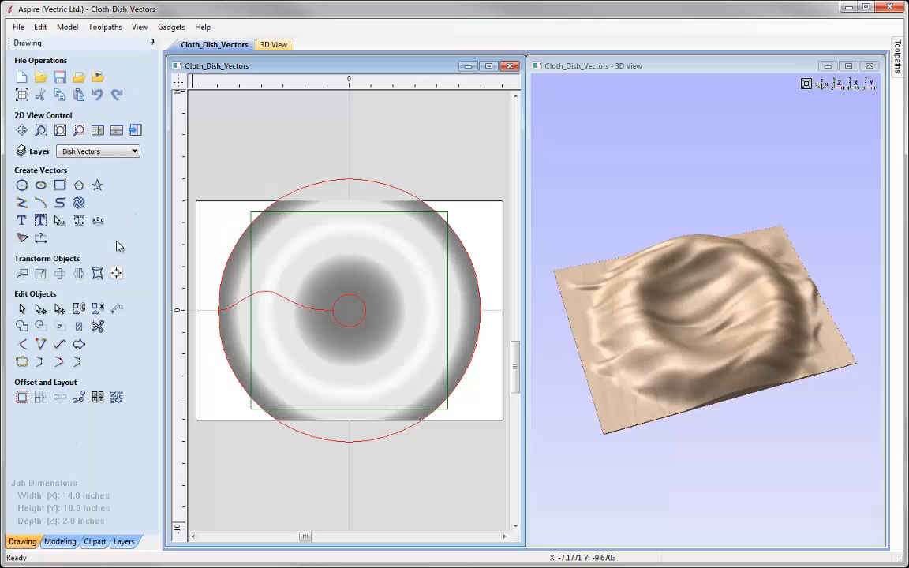
left_click(22, 186)
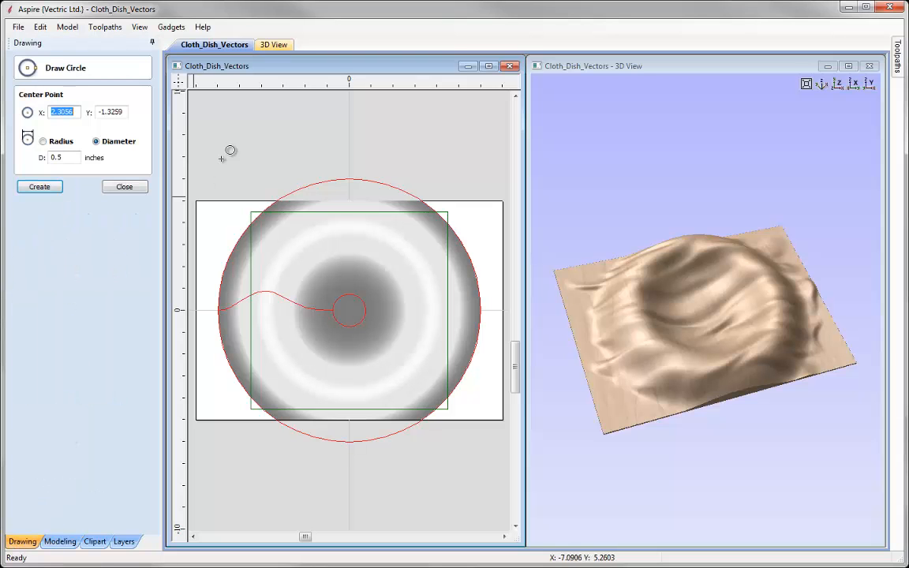
left_click_drag(65, 157, 35, 162)
type("0.375")
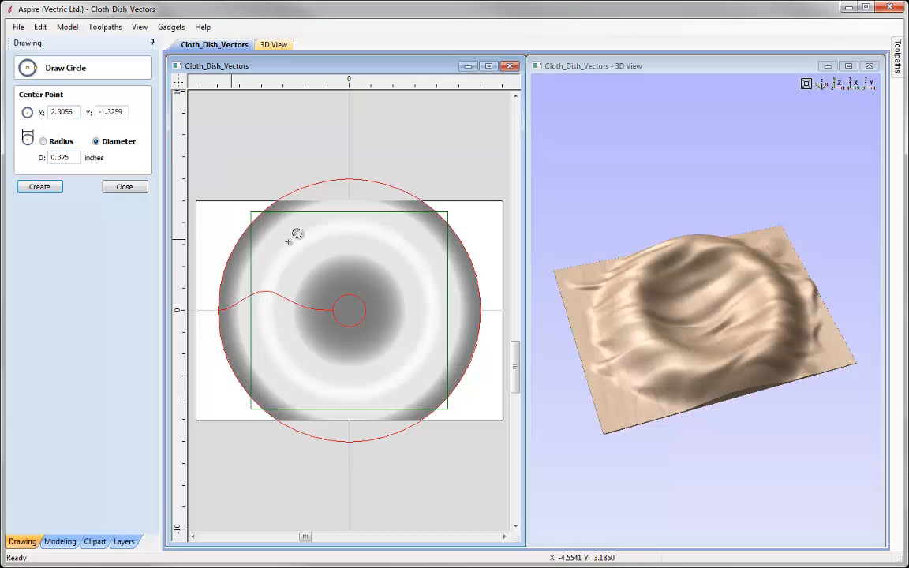
left_click(212, 243)
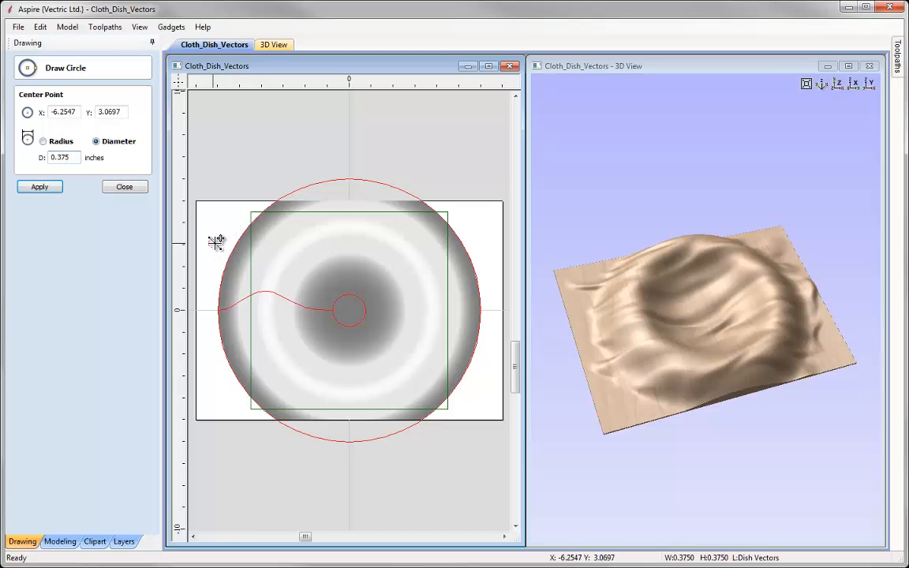
left_click(216, 380)
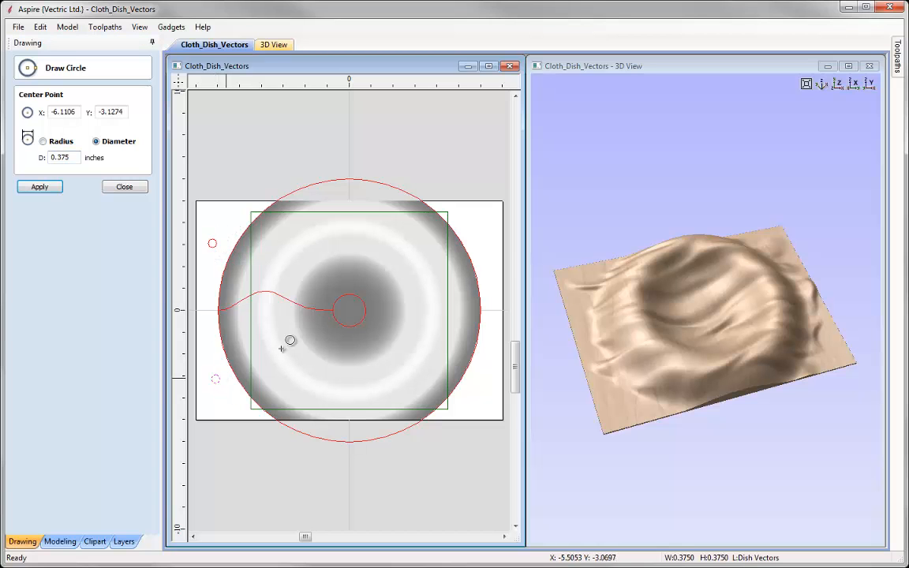
left_click(489, 278)
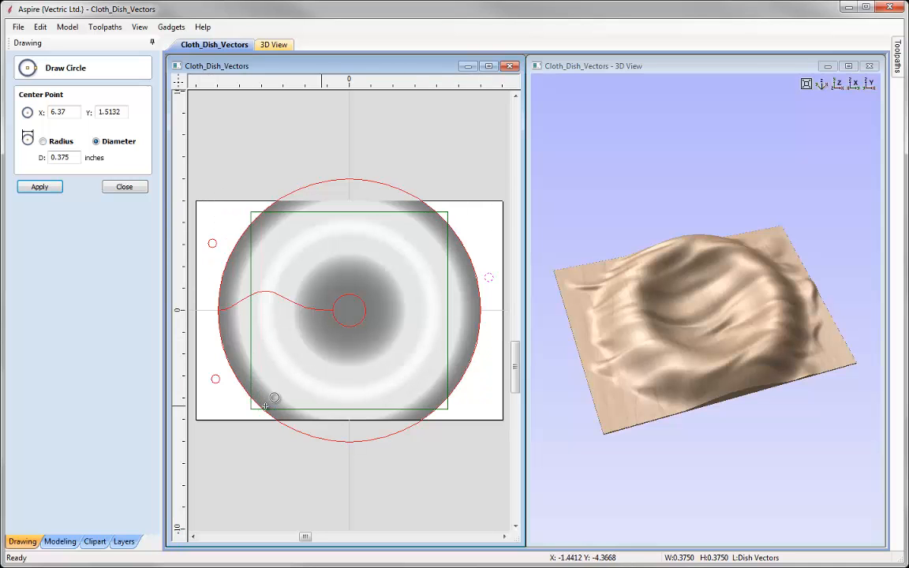
left_click(118, 187)
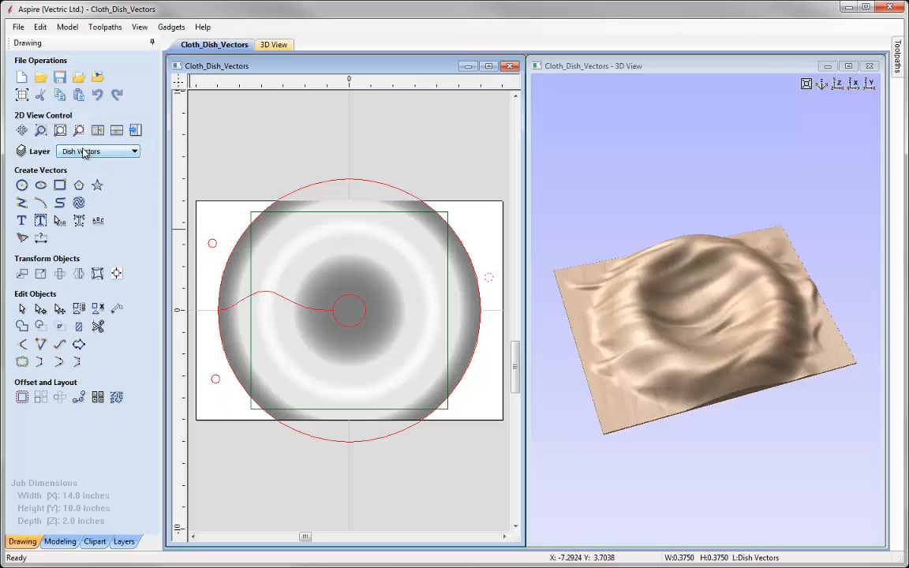
- Select all three small margin circles and move them to the Toolpaths layer
left_click(212, 244, "shift")
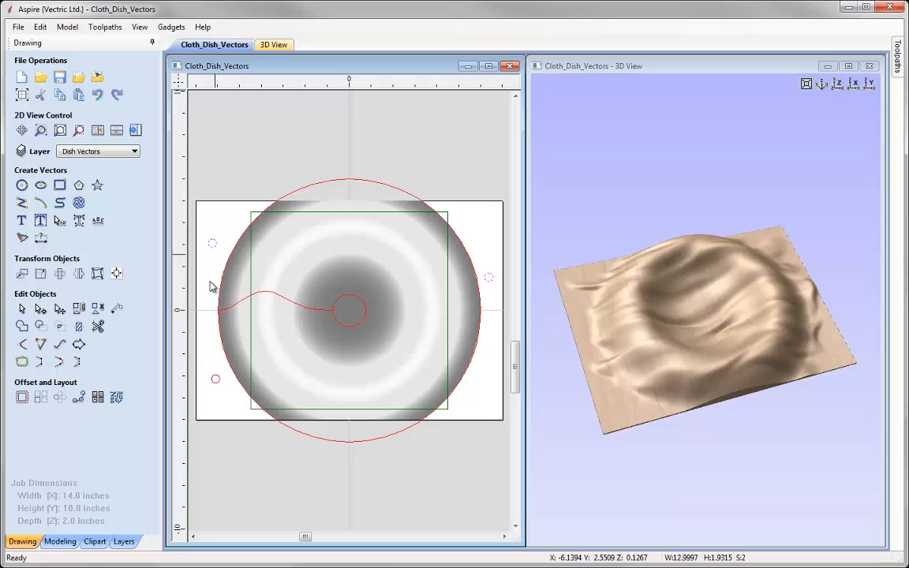
left_click(214, 381, "shift")
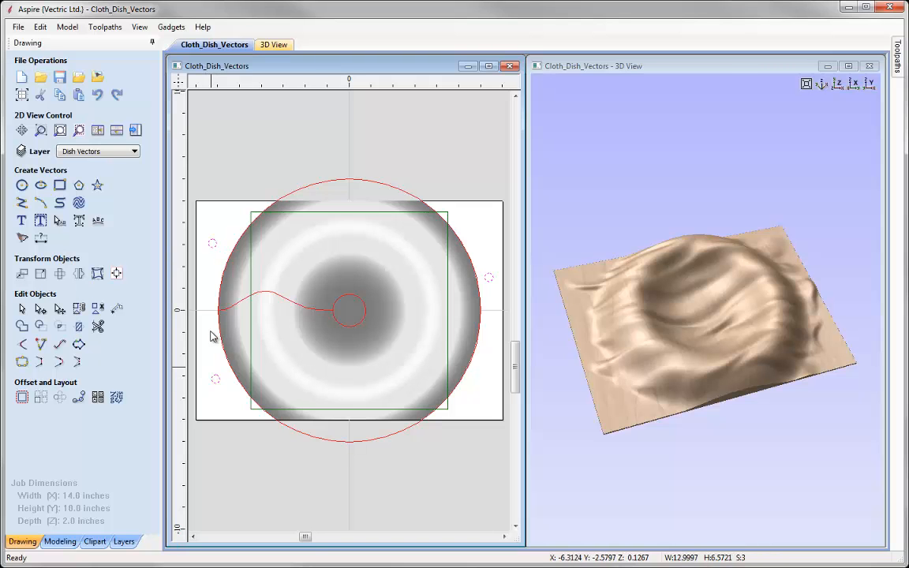
right_click(211, 187)
mouse_move(296, 520)
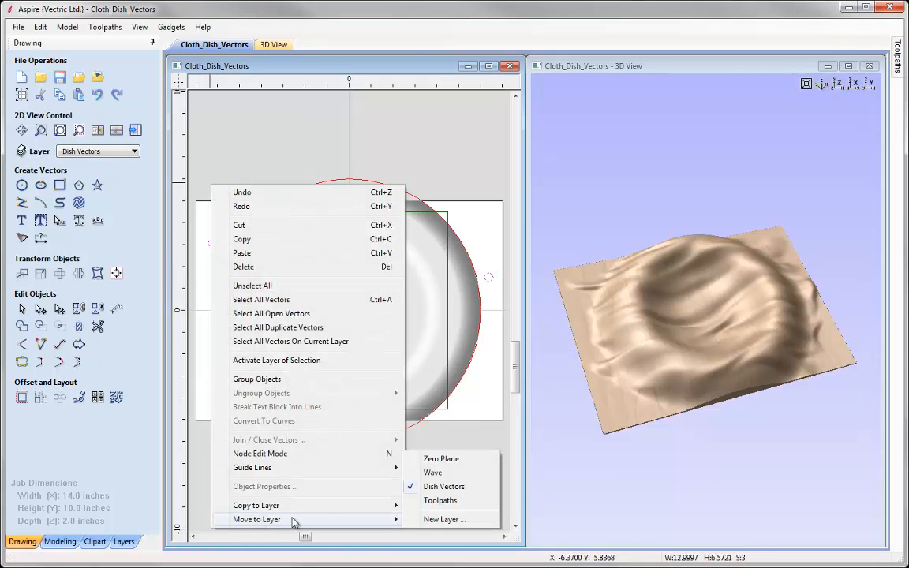
left_click(413, 502)
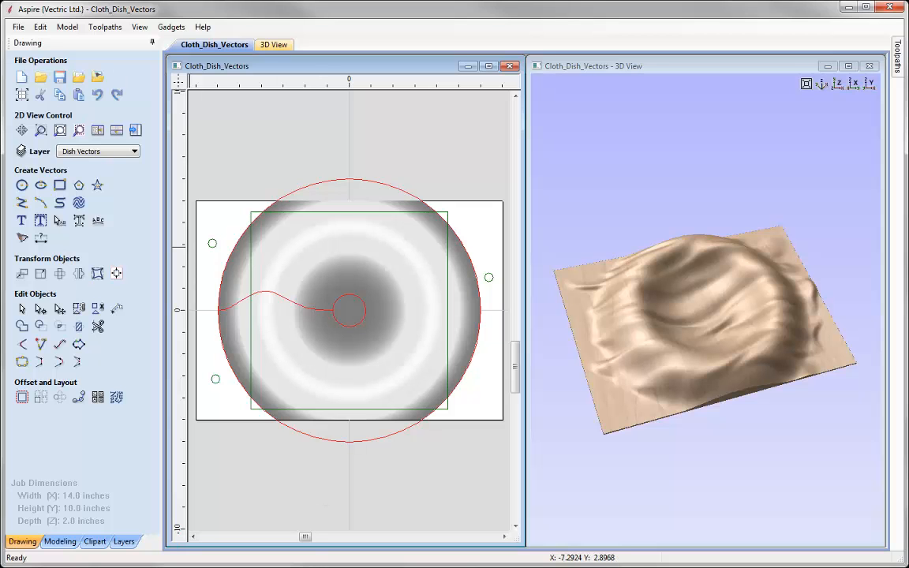
- Save the project under the new name Cloth_Dish_SideB.crv3d in the ClothDish_FILES folder
left_click(19, 27)
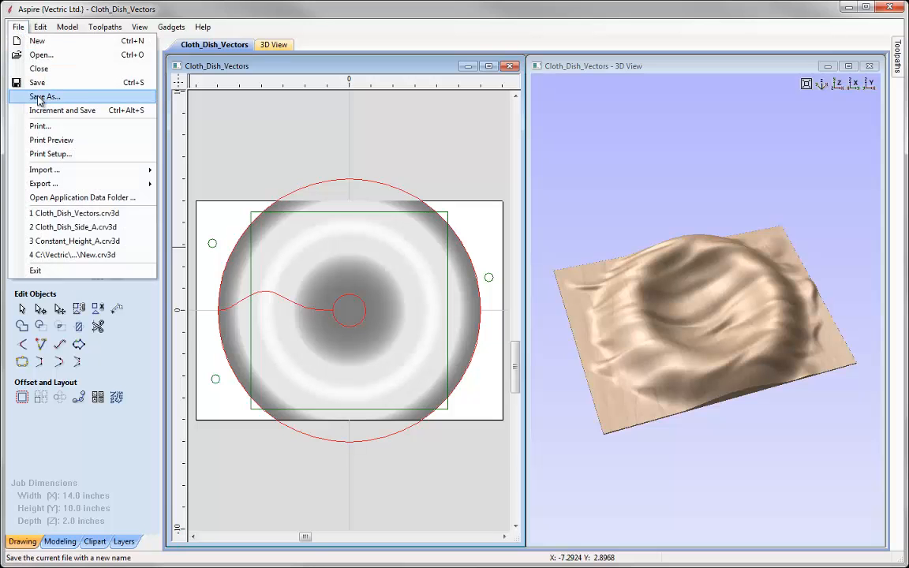
left_click(40, 95)
left_click_drag(397, 399, 372, 399)
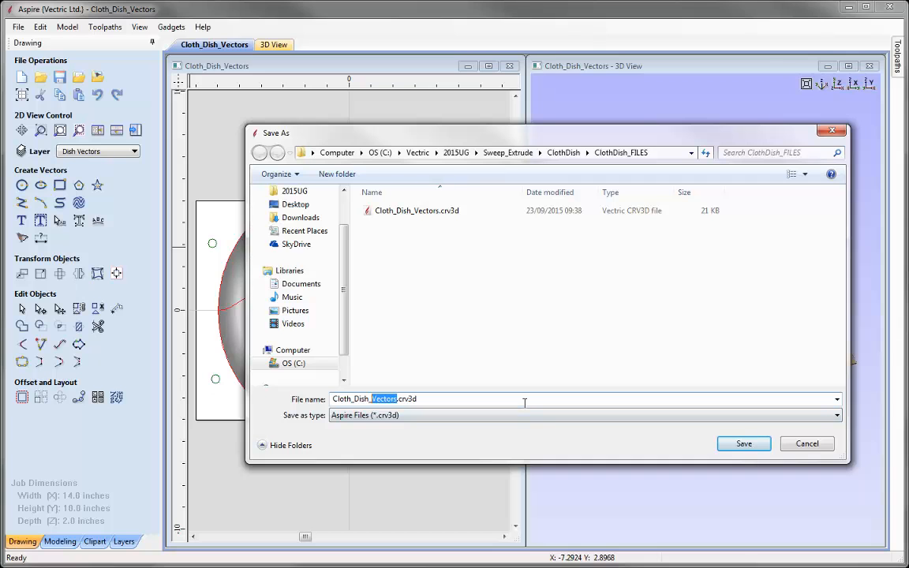
type("SideB")
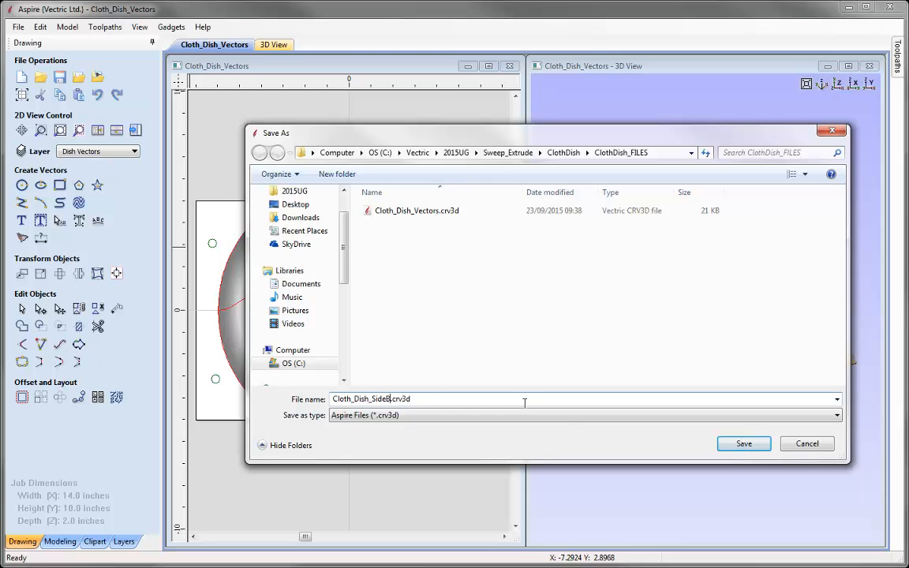
left_click(758, 446)
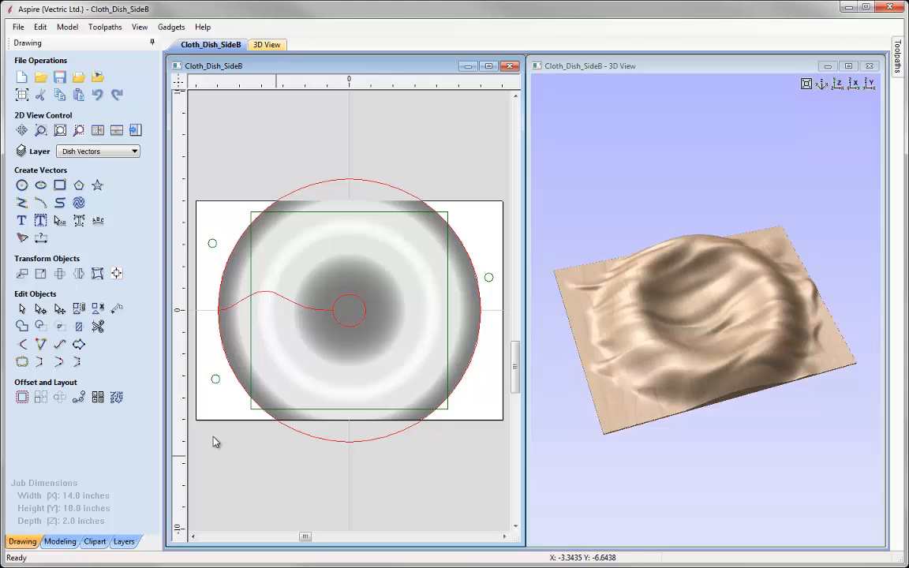
- Save another copy of the project as Cloth_Dish_SideA.crv3d in the same folder
left_click(17, 26)
left_click(31, 96)
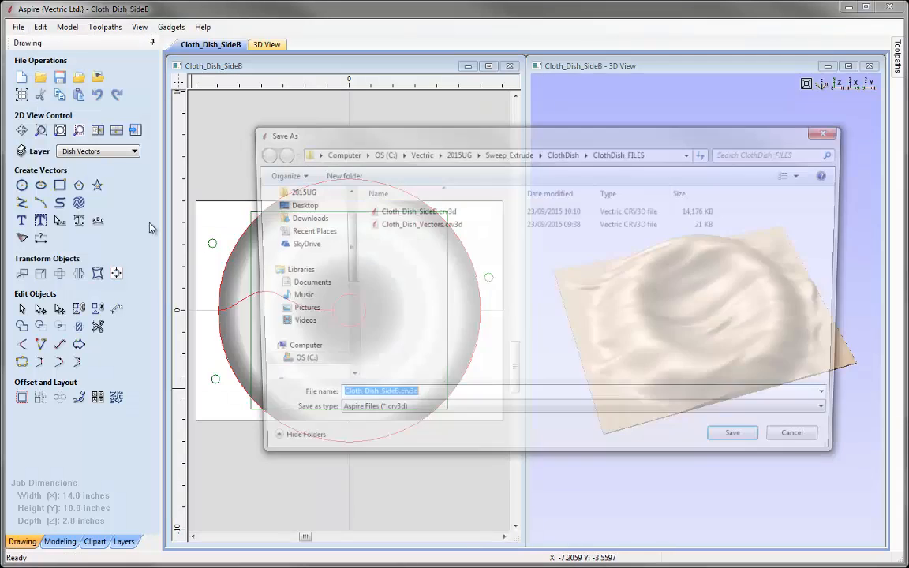
left_click(391, 400)
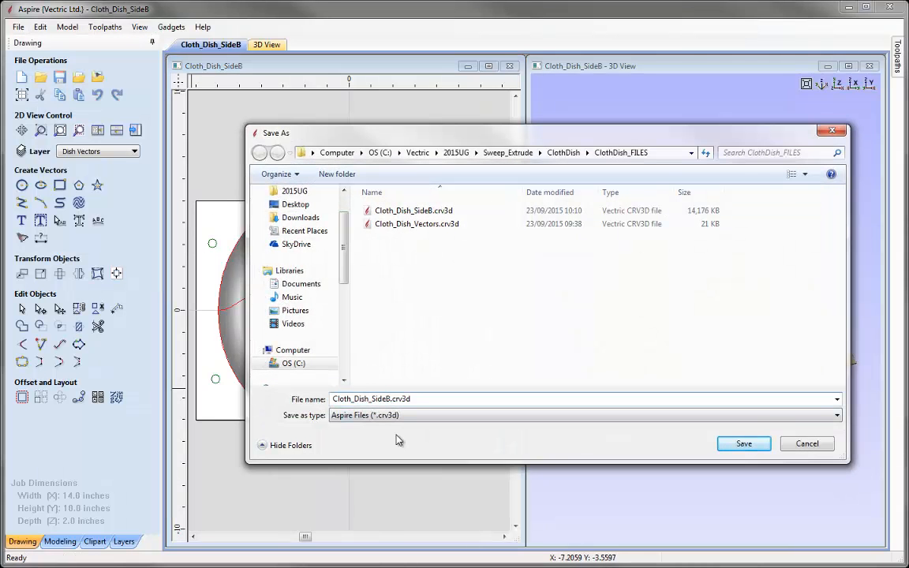
key("BackSpace")
type("A")
left_click(762, 448)
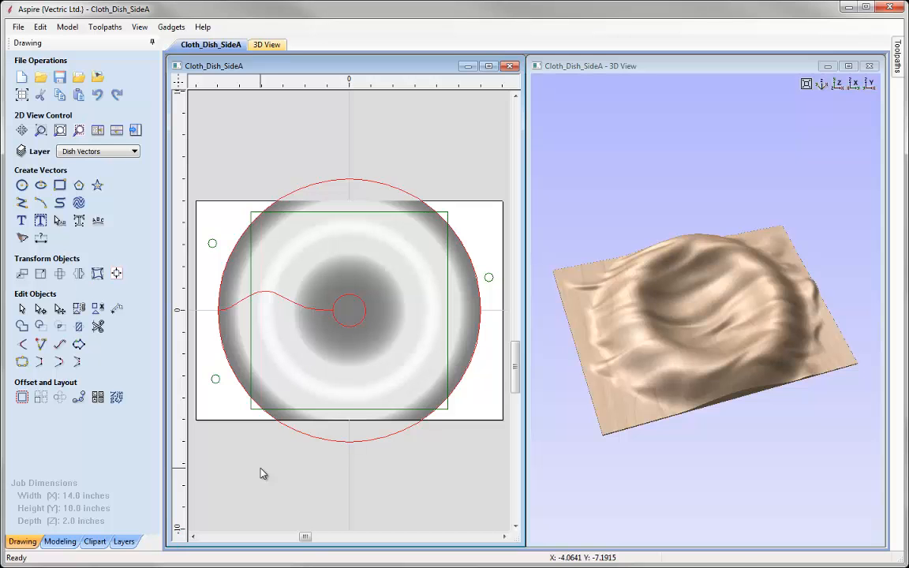
- Flip all vectors together with the Zero Plane, Dish and ClothV1 components horizontally about the job center, without making a copy
key("ctrl+a")
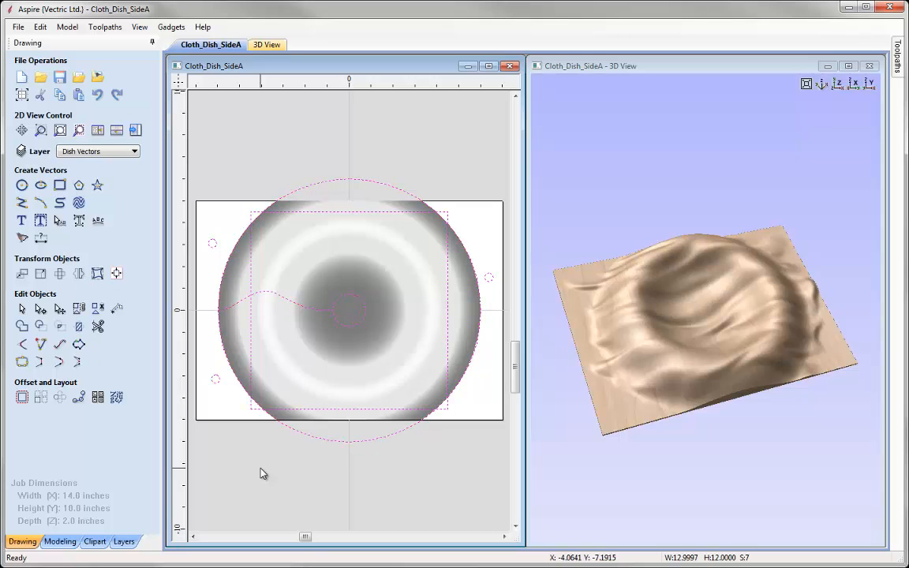
left_click(60, 542)
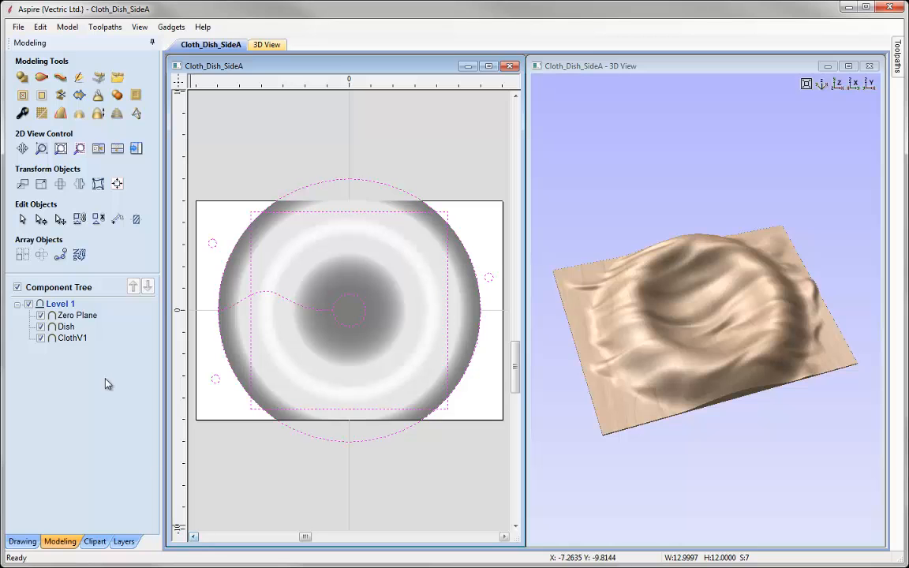
left_click(77, 315)
left_click(72, 338, "shift")
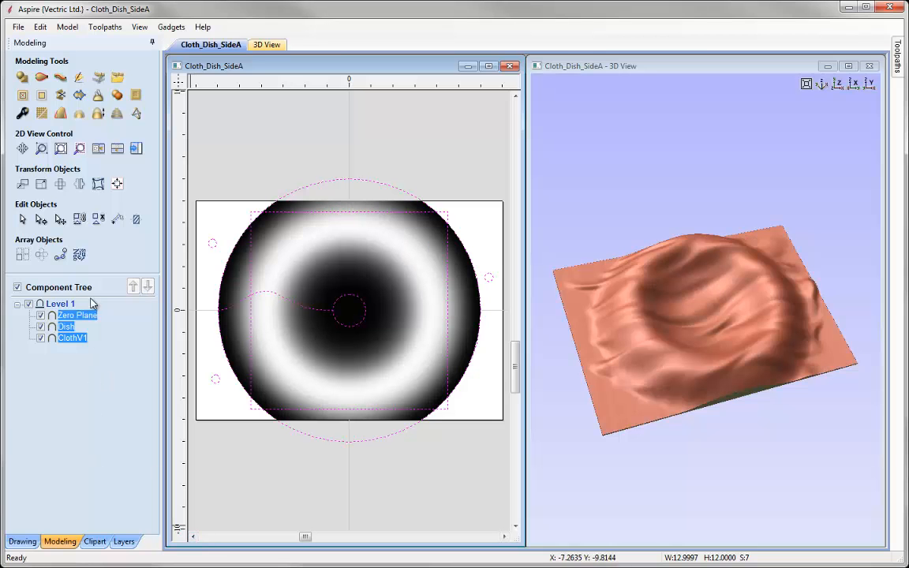
left_click(80, 185)
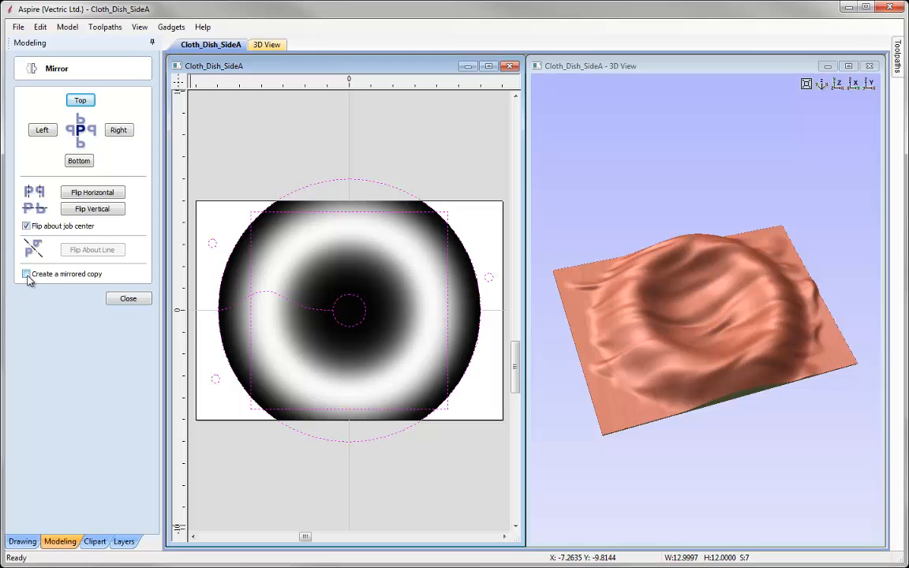
left_click(109, 192)
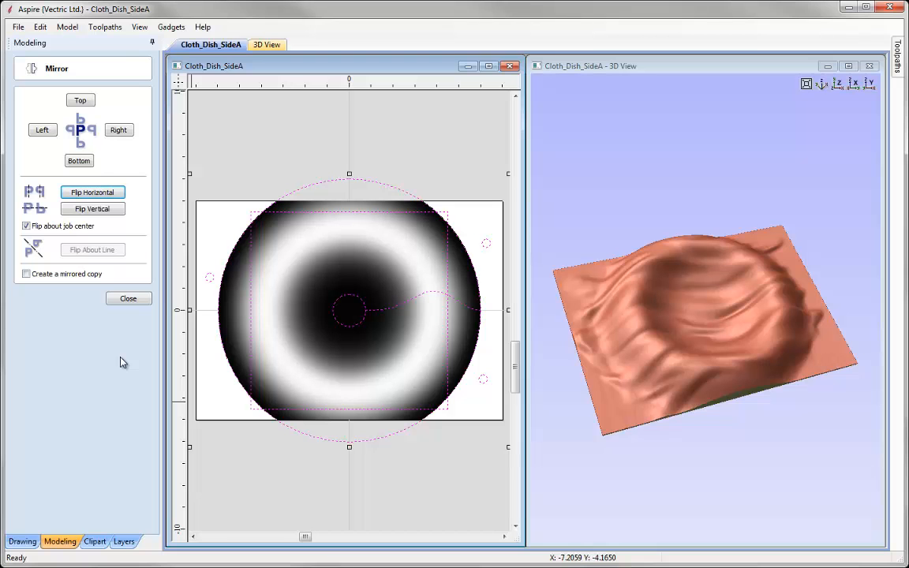
left_click(126, 299)
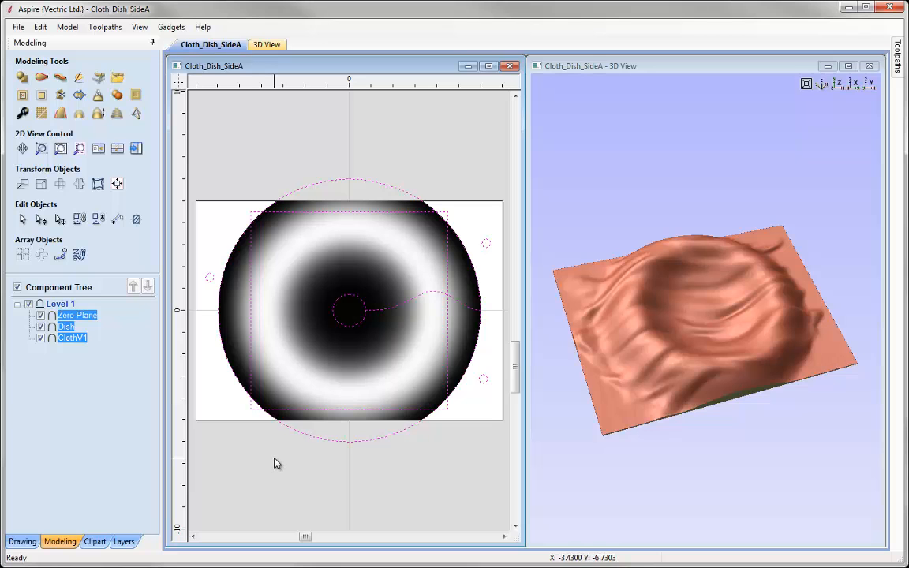
left_click(277, 463)
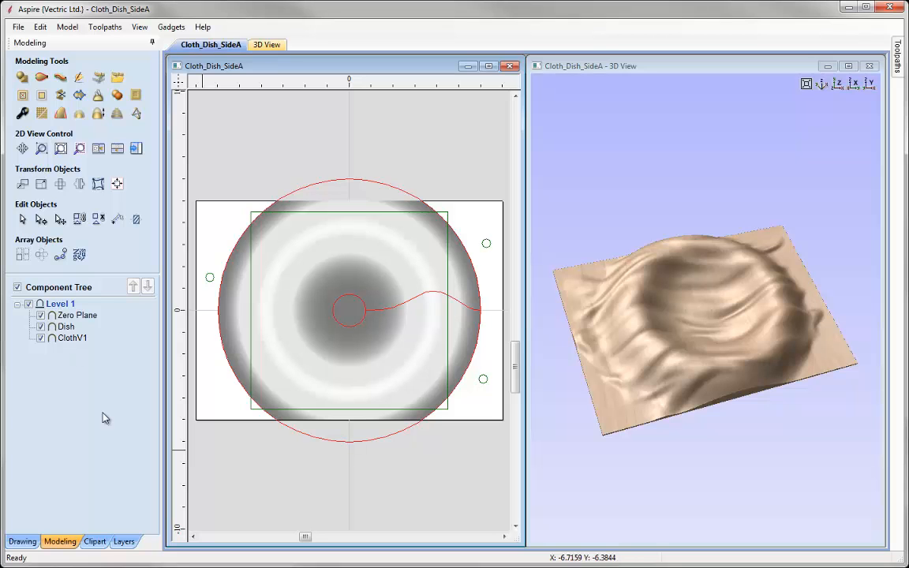
- Bake the Zero Plane, Dish and ClothV1 components into a single component and rename it Edit_Side_A
left_click(73, 315)
left_click(71, 340, "shift")
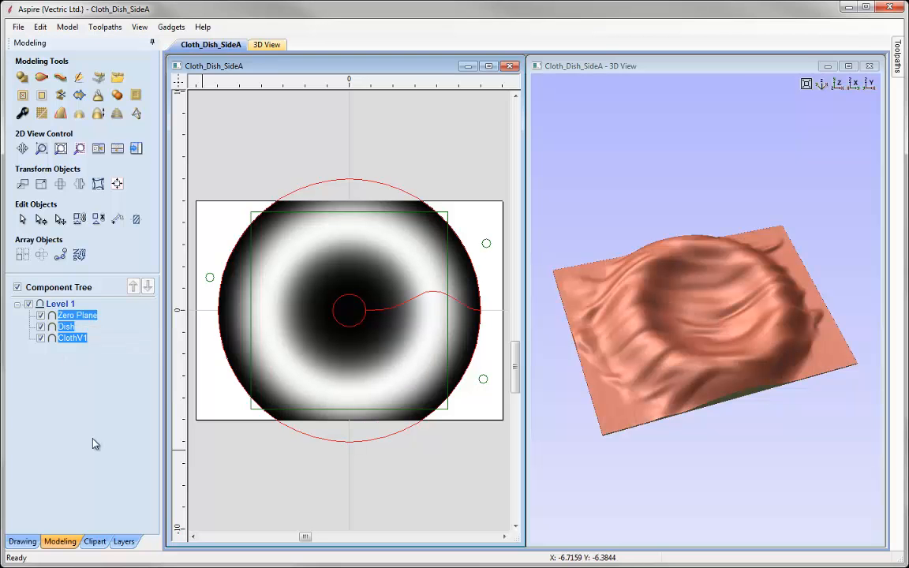
left_click(98, 95)
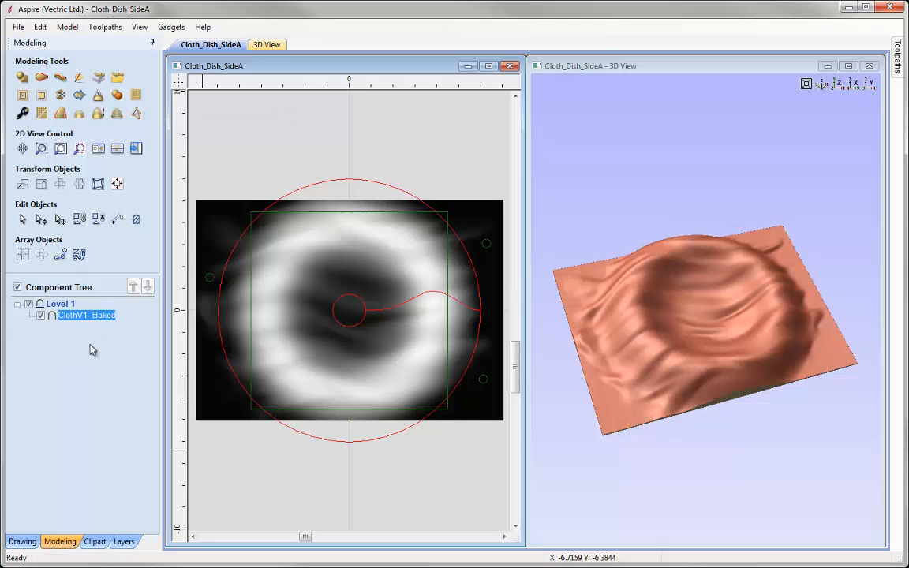
right_click(70, 318)
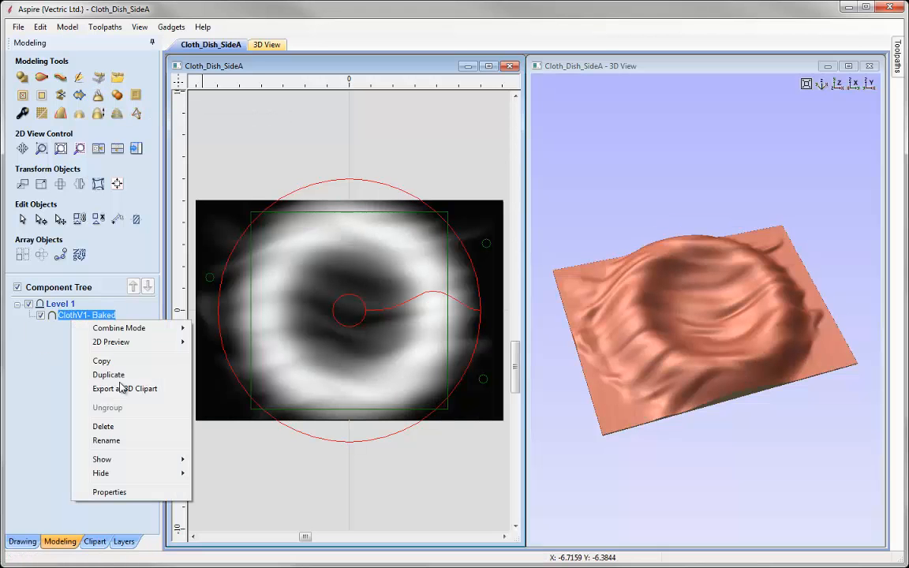
left_click(124, 442)
type("Edit")
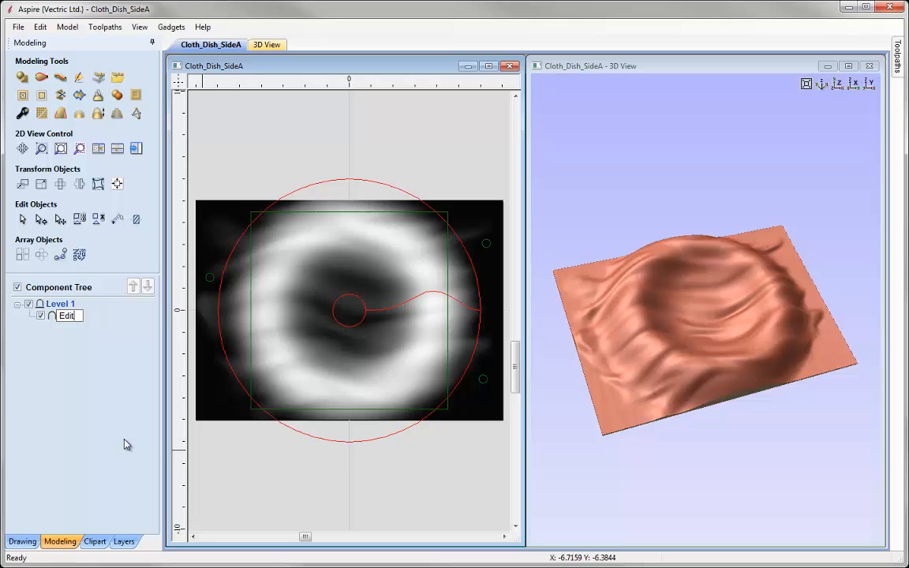
type("_Side_A")
key("Return")
left_click(123, 444)
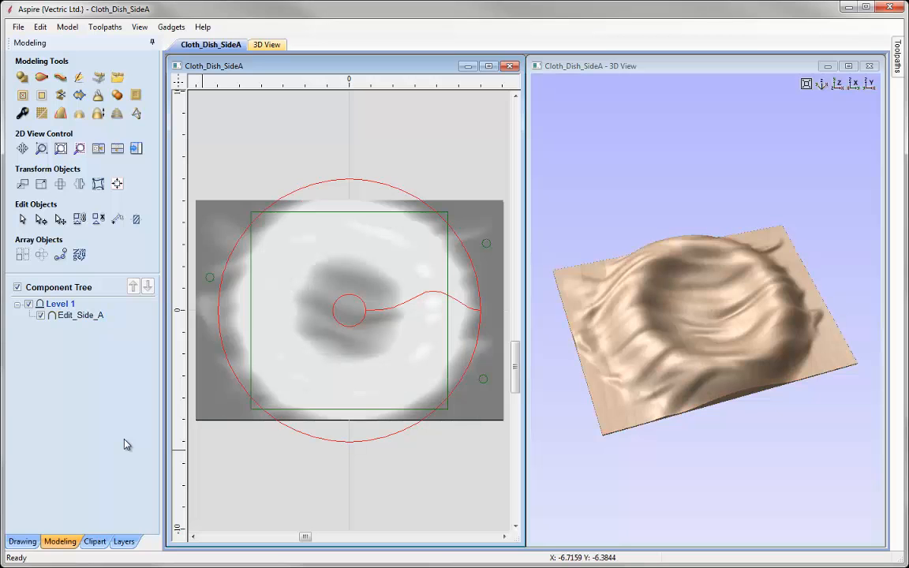
- Create an offset model from Edit_Side_A with a distance of -0.1267 inches, clipping Z values to the zero plane
left_click_drag(697, 448, 812, 309)
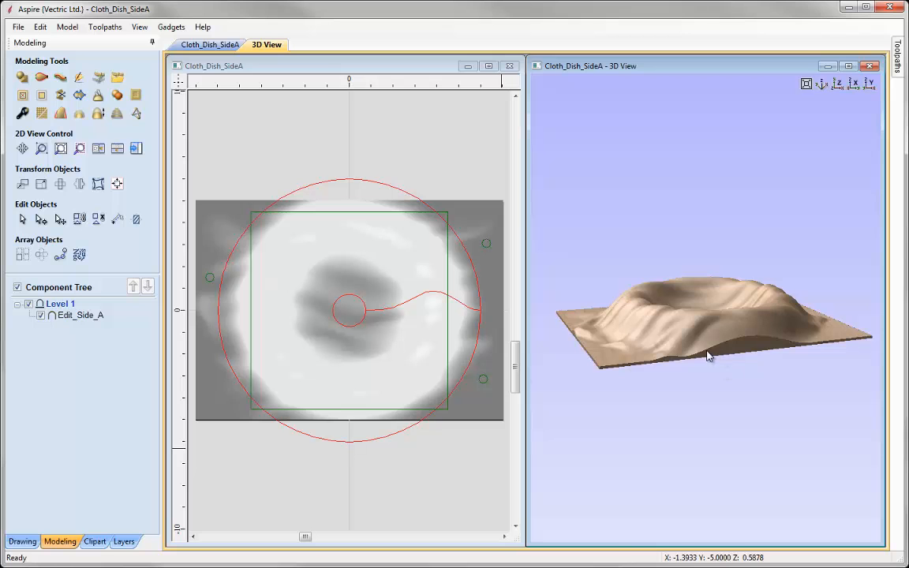
scroll(747, 335, "up", 4)
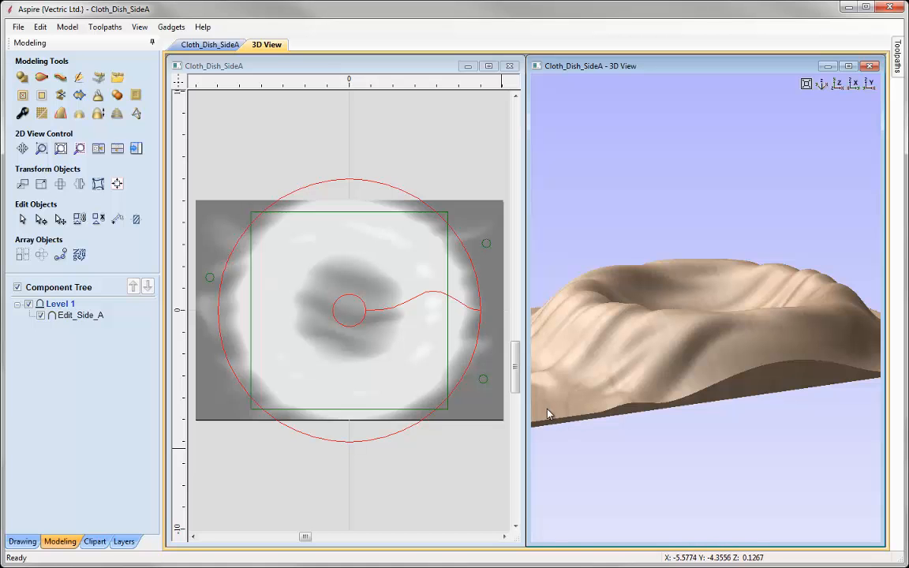
left_click(75, 315)
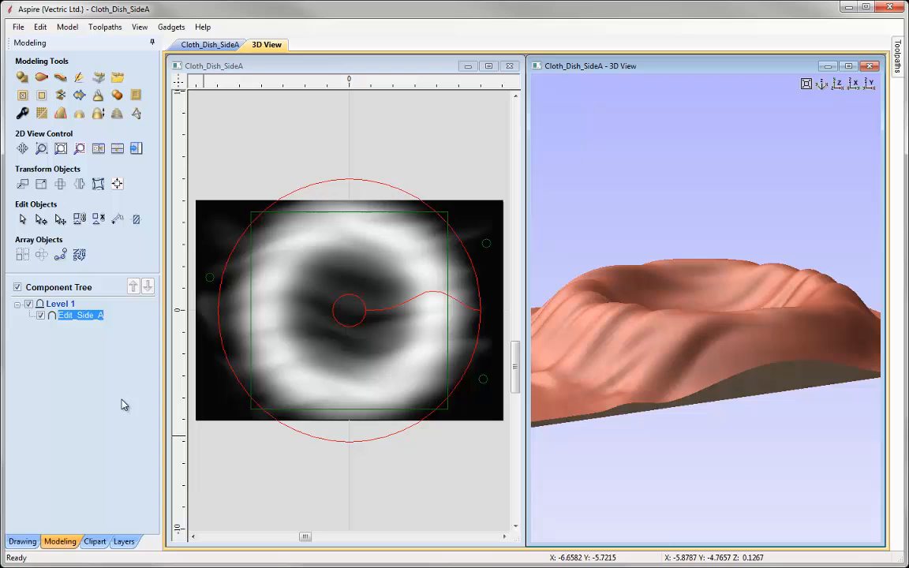
left_click(79, 113)
left_click_drag(81, 151, 35, 158)
type("-")
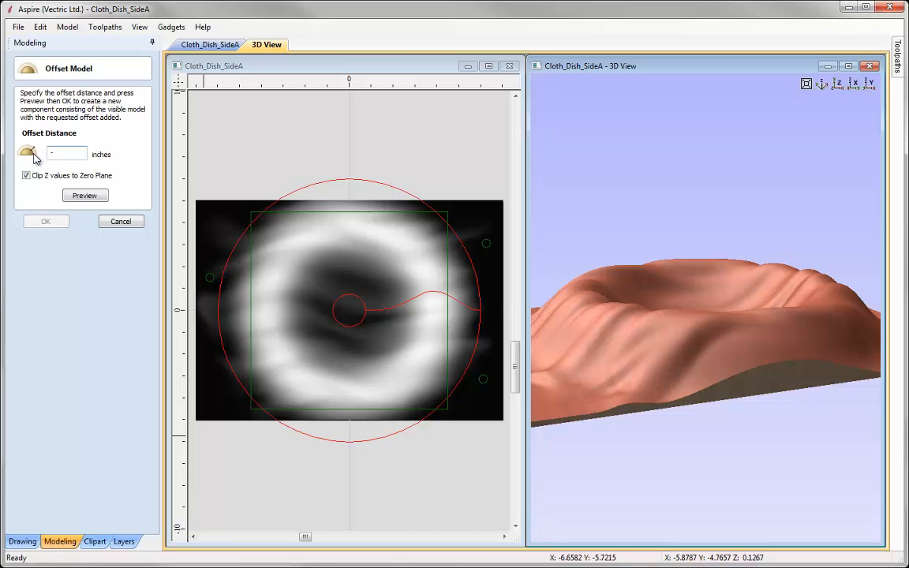
type("0.1267")
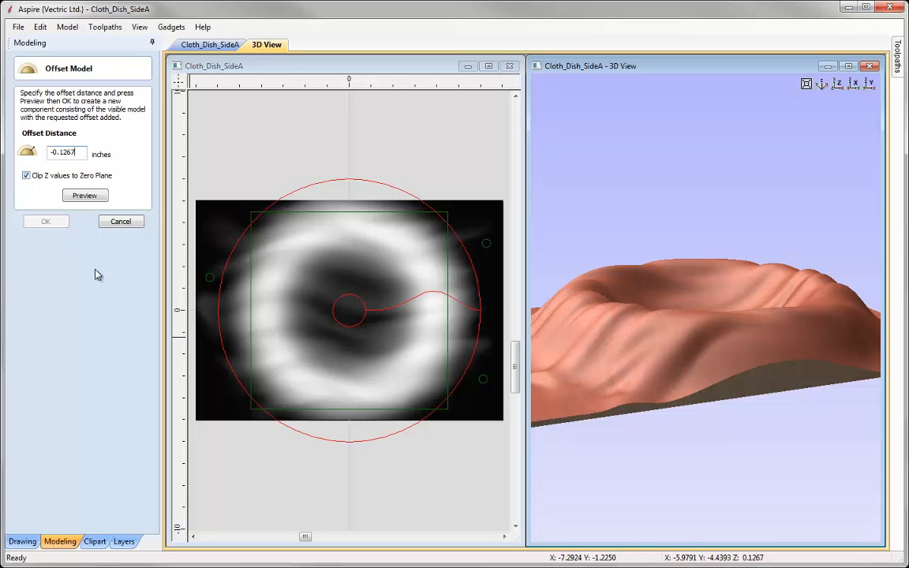
left_click(88, 199)
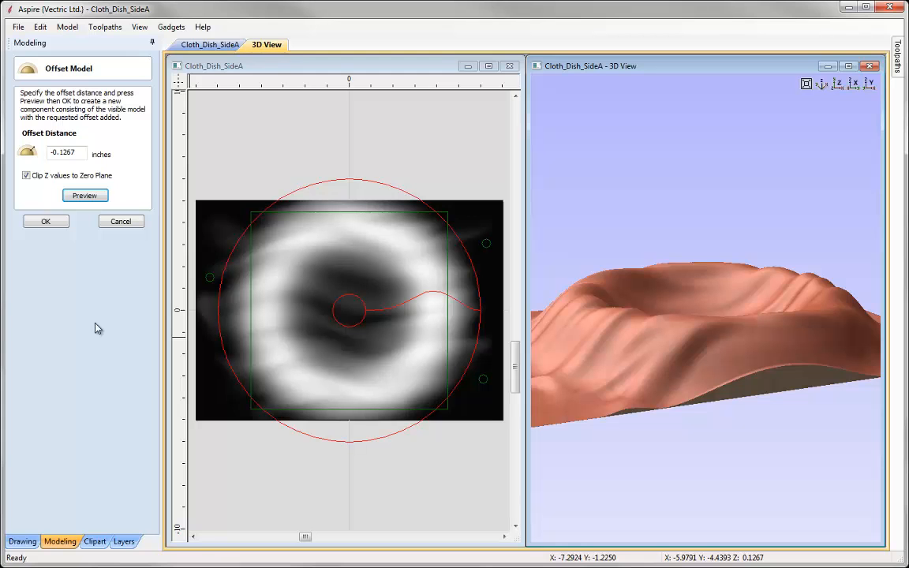
key("Return")
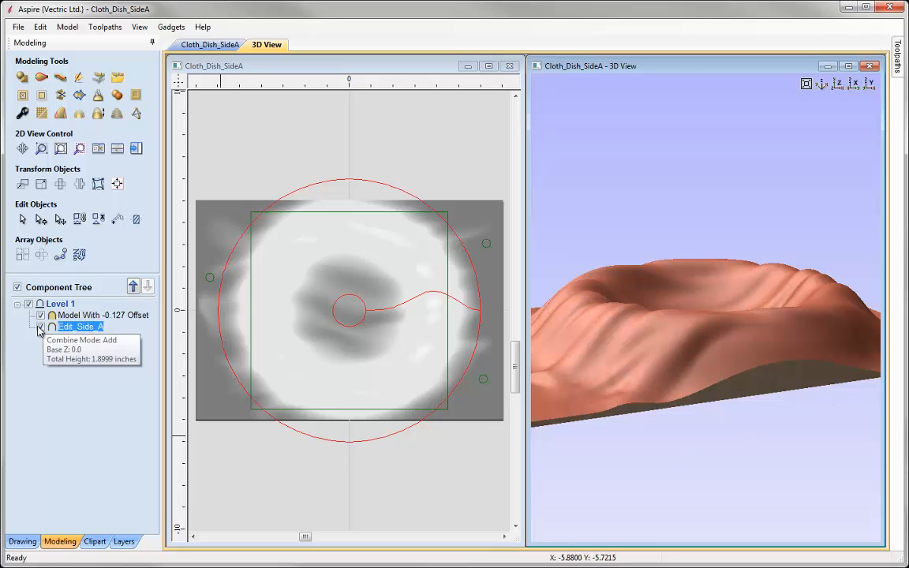
- Hide the Edit_Side_A component, comparing it with the offset model in an enlarged 3D view
left_click(41, 327)
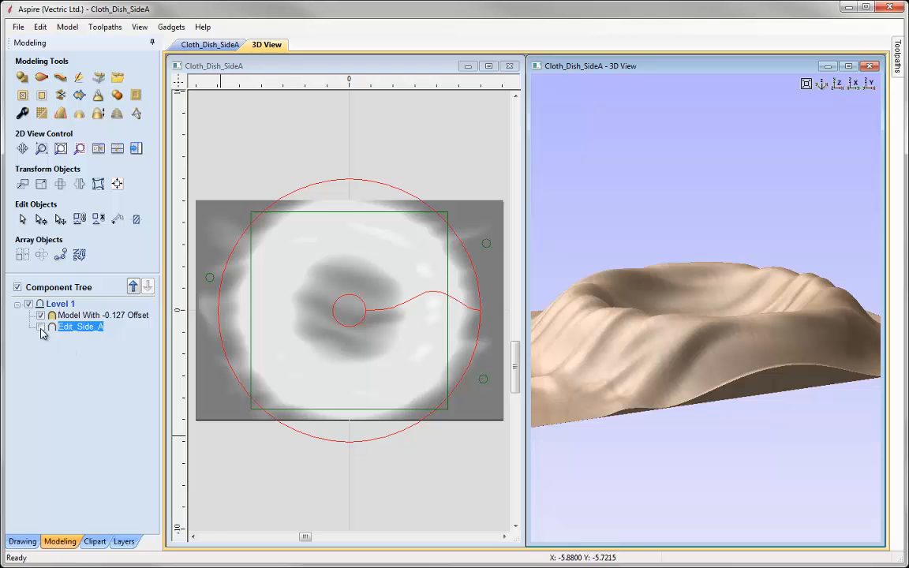
left_click(849, 66)
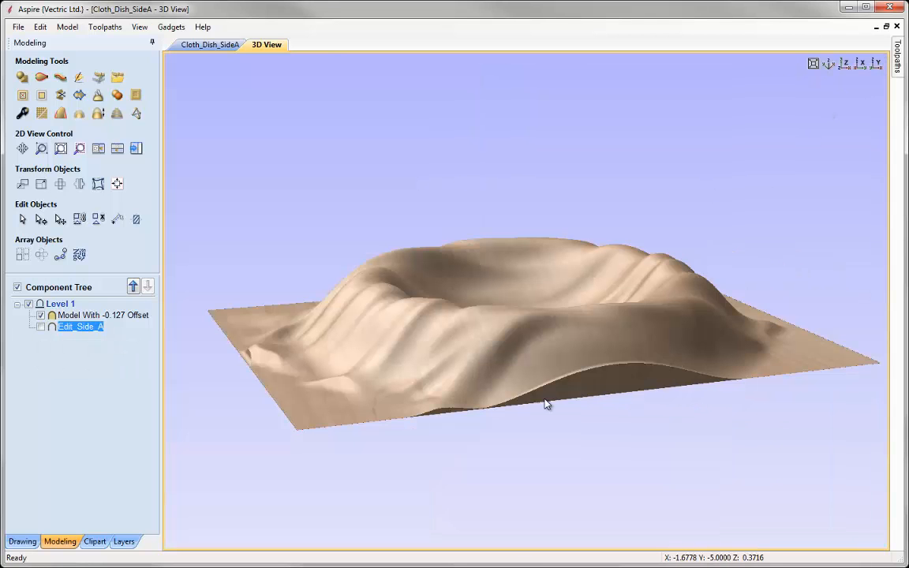
scroll(544, 404, "up", 3)
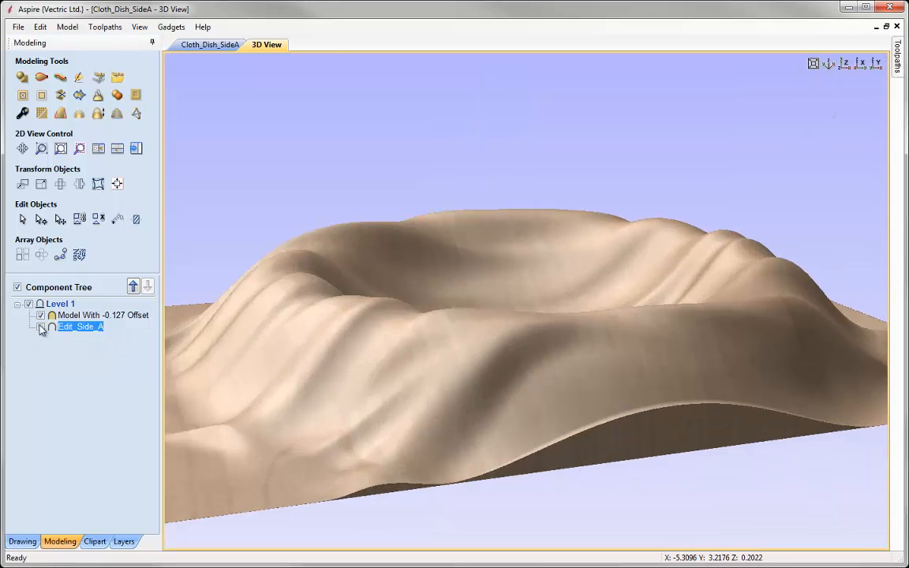
left_click(40, 327)
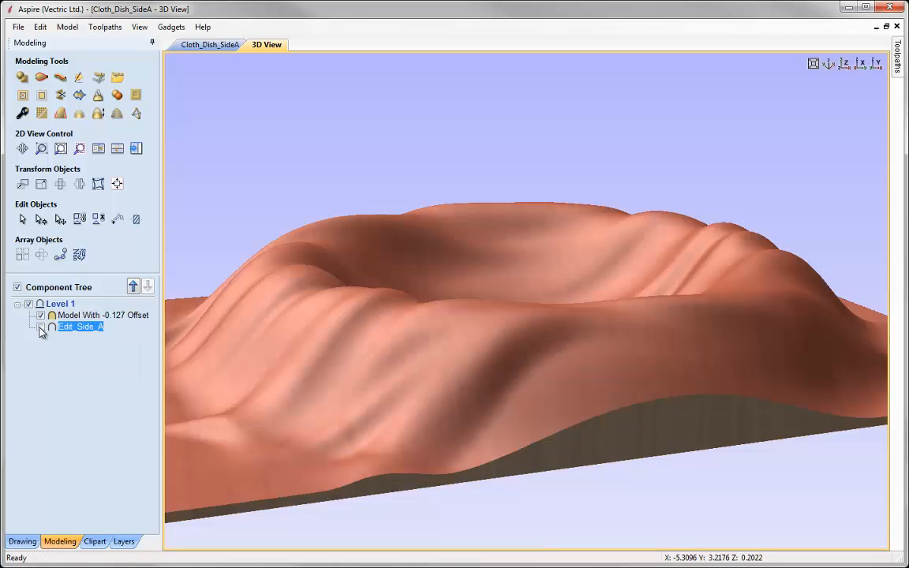
left_click(40, 327)
left_click(40, 328)
left_click(40, 327)
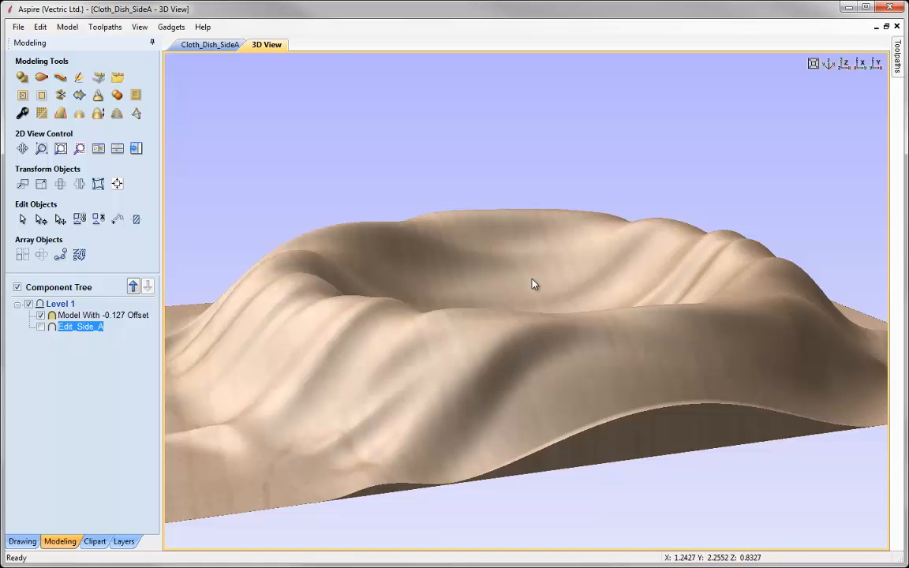
left_click_drag(533, 280, 520, 455)
right_click_drag(564, 337, 559, 395)
left_click_drag(560, 398, 500, 404)
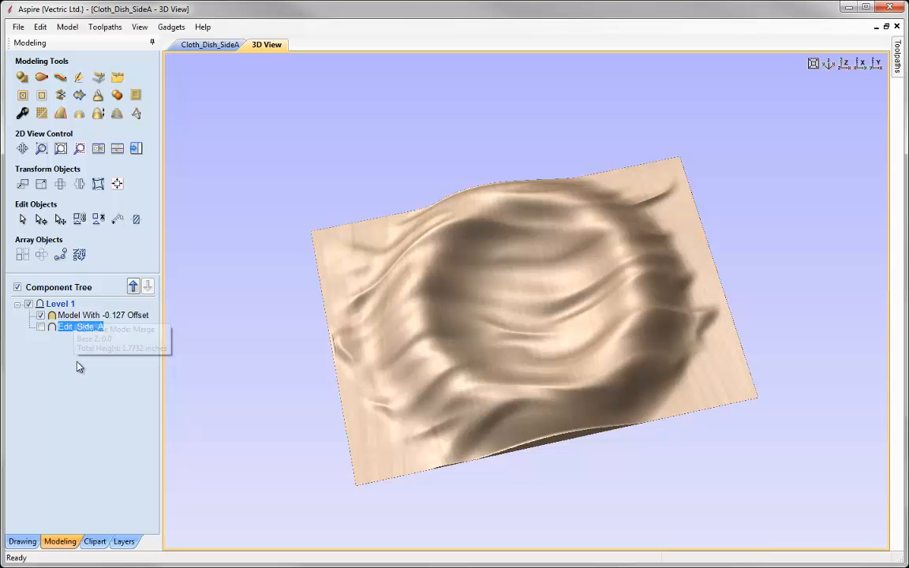
- Rename the offset model component to Side_A_Offset
right_click(74, 316)
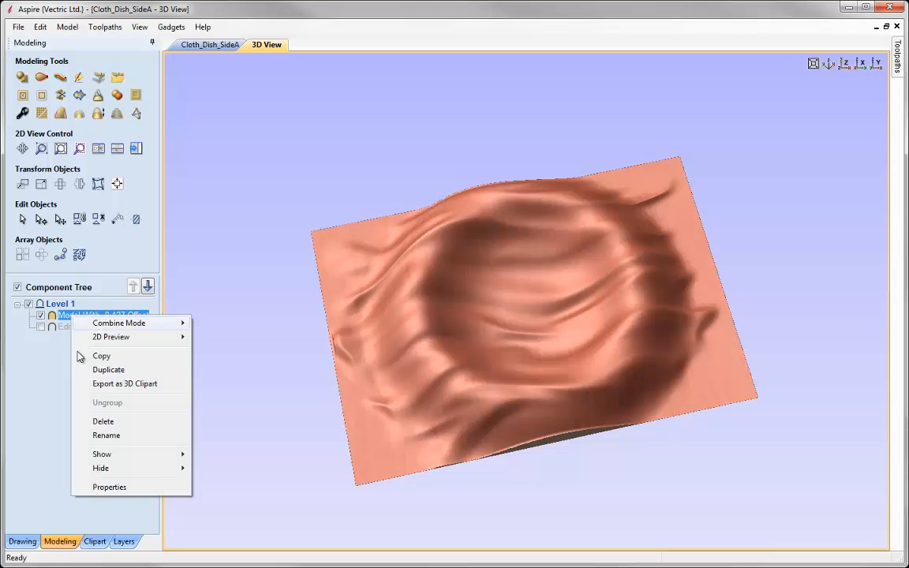
left_click(103, 436)
type("Sid")
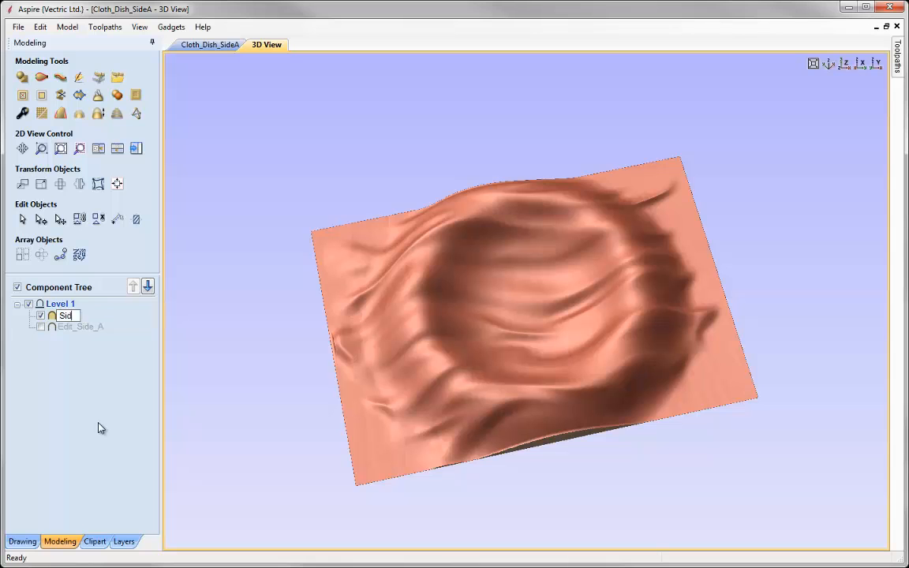
type("e_A_Offset")
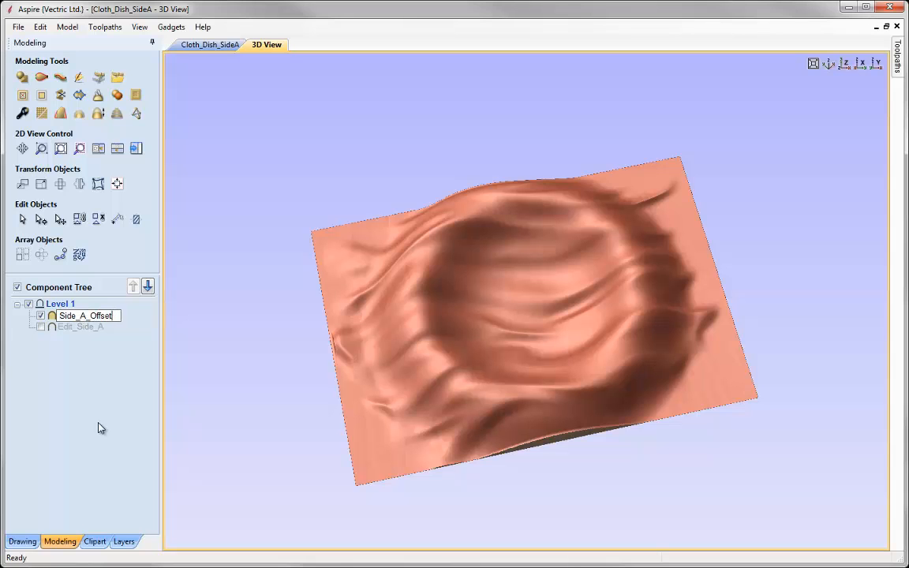
left_click(98, 428)
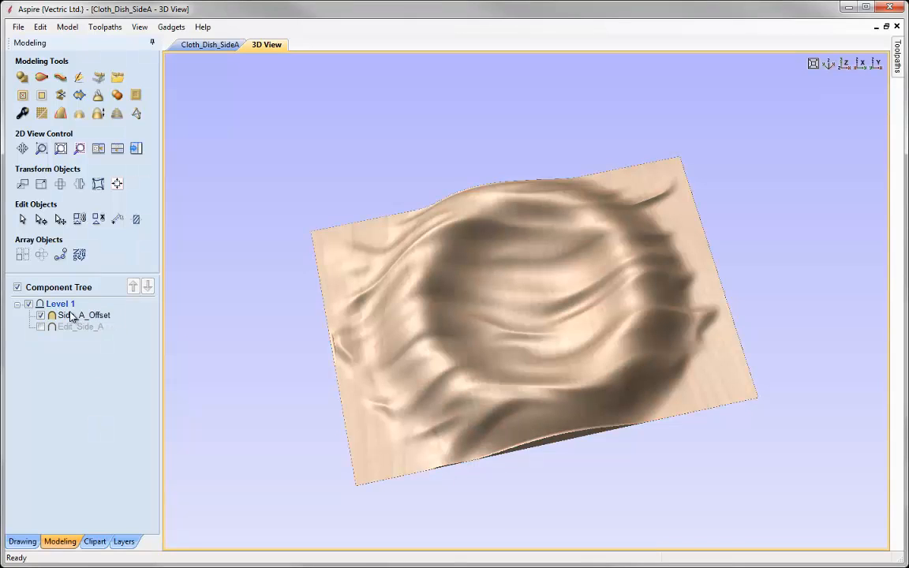
- Change the combine mode of Side_A_Offset to Subtract and show the inverted model in an isometric 3D view
mouse_move(70, 316)
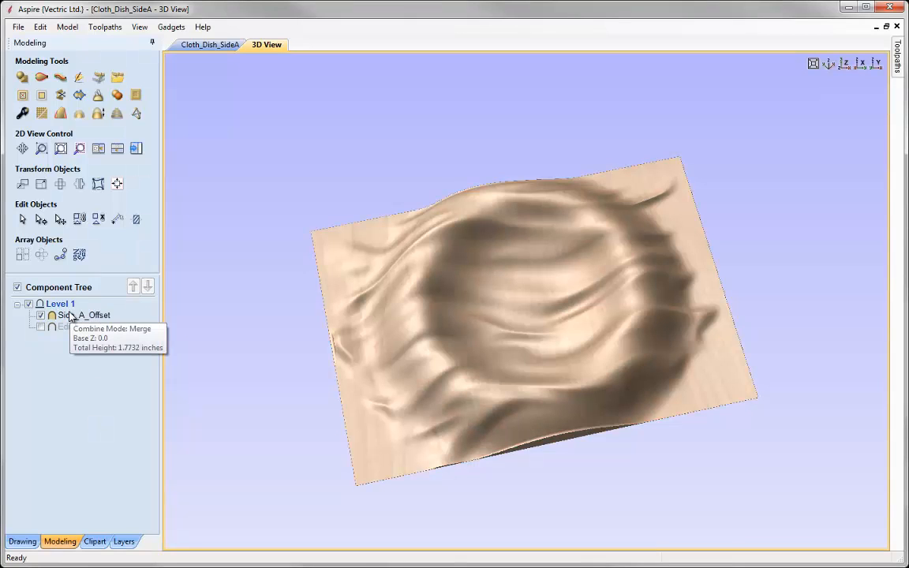
right_click(71, 317)
mouse_move(103, 323)
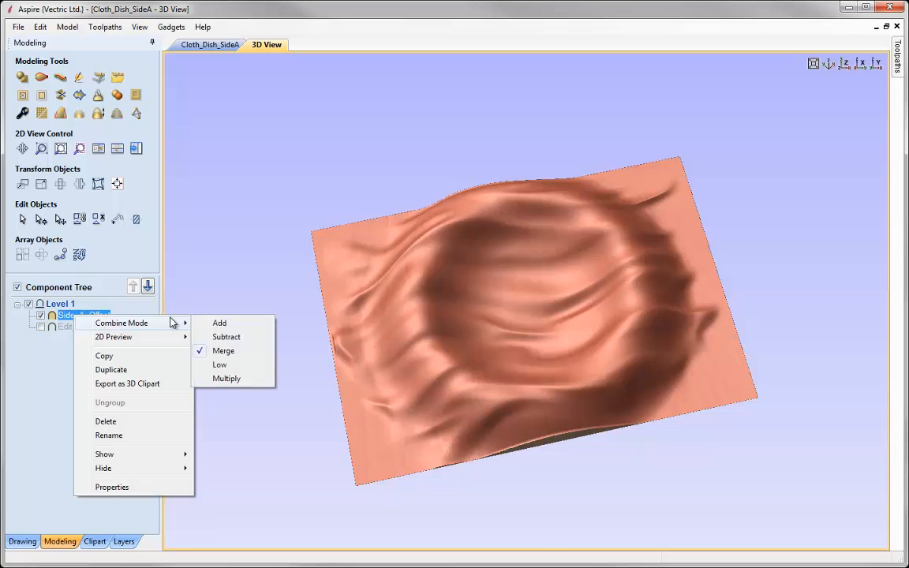
left_click(219, 337)
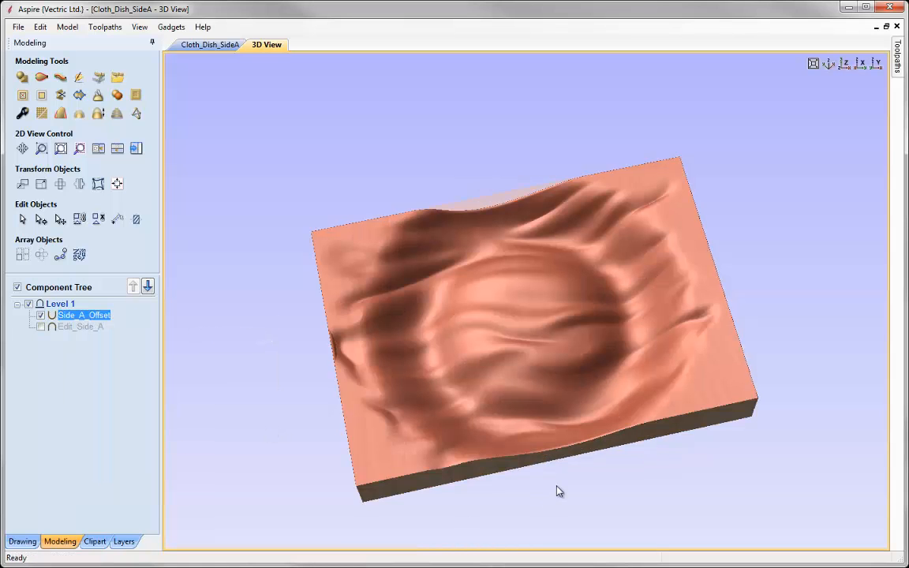
left_click(558, 490)
left_click_drag(521, 513, 535, 482)
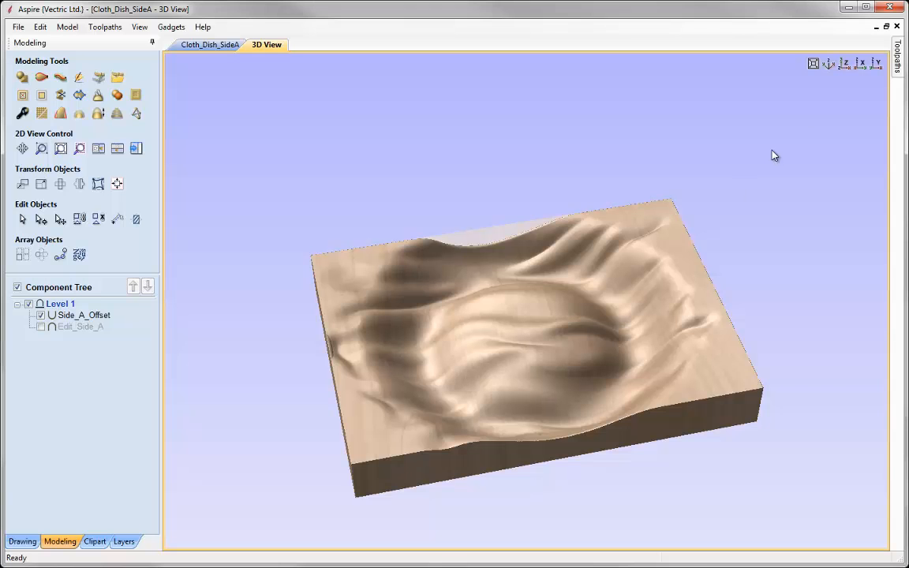
left_click(829, 64)
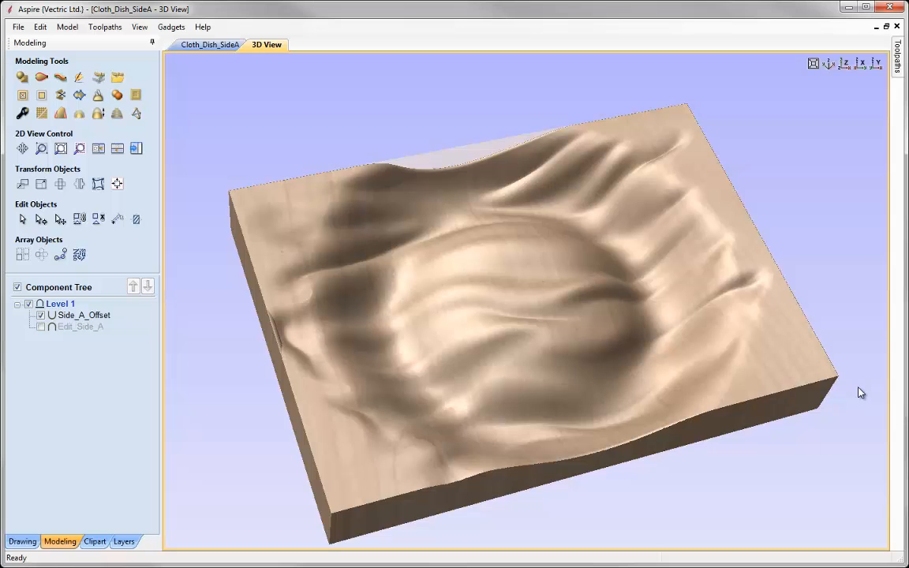
scroll(800, 164, "down", 1)
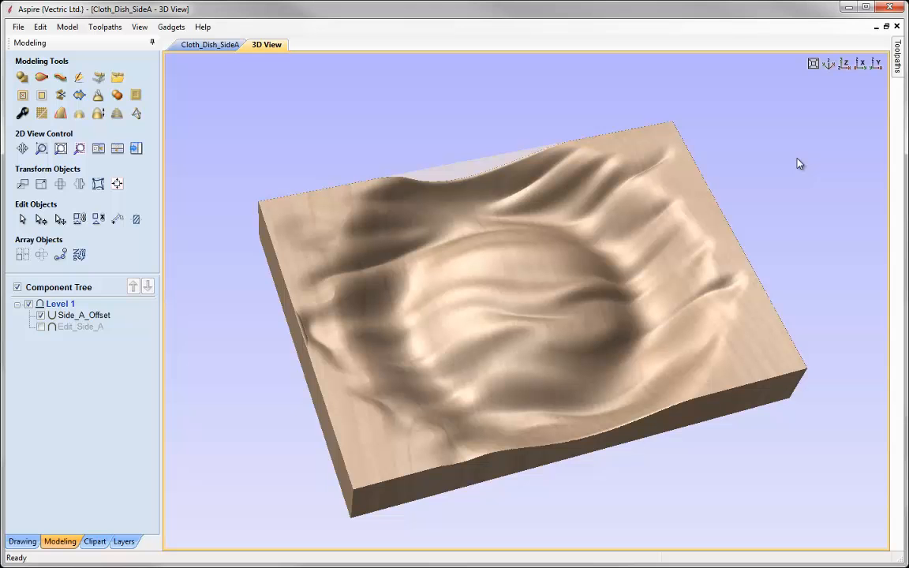
- Smooth the Side_A_Offset component at the maximum setting, baking the smoothing several times before accepting it
left_click(721, 231)
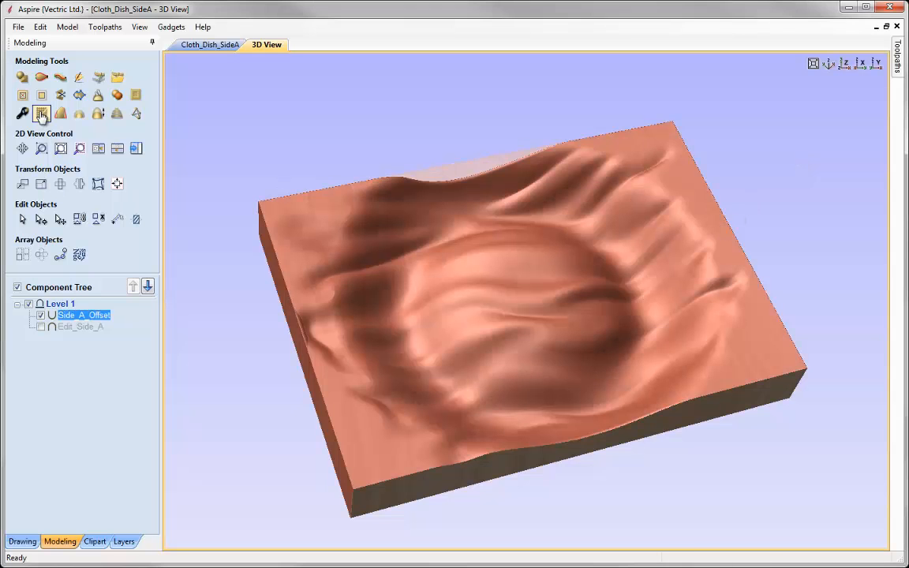
left_click(42, 115)
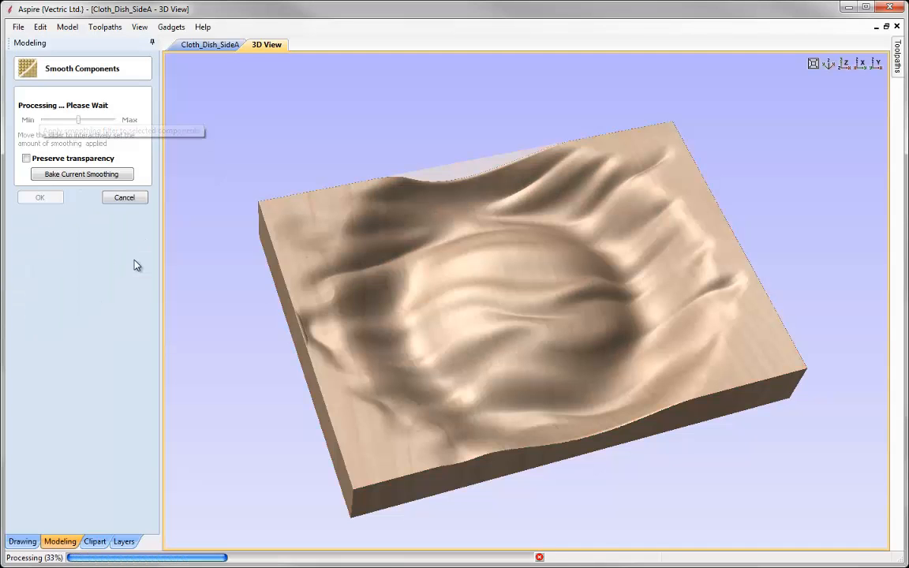
left_click_drag(78, 119, 113, 119)
left_click(91, 172)
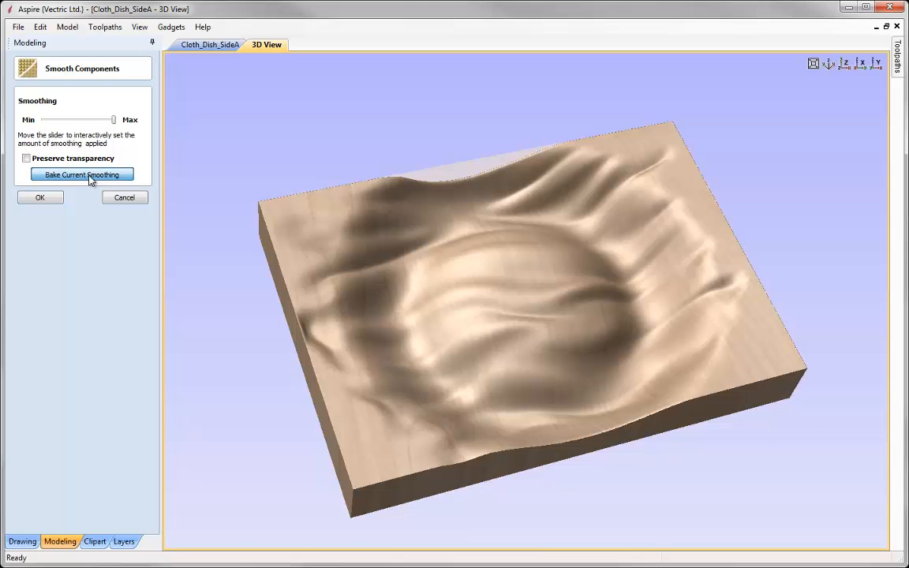
left_click(105, 175)
left_click(105, 175)
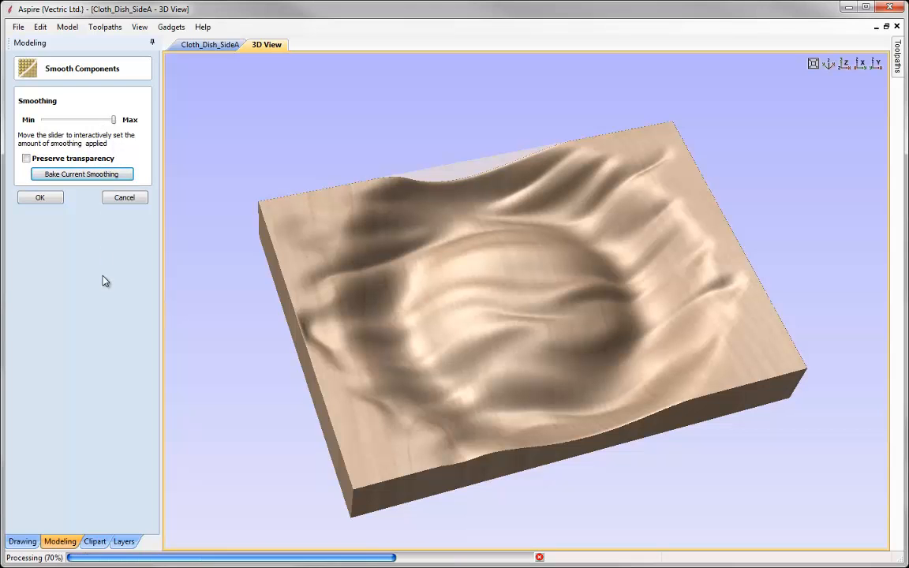
left_click(40, 197)
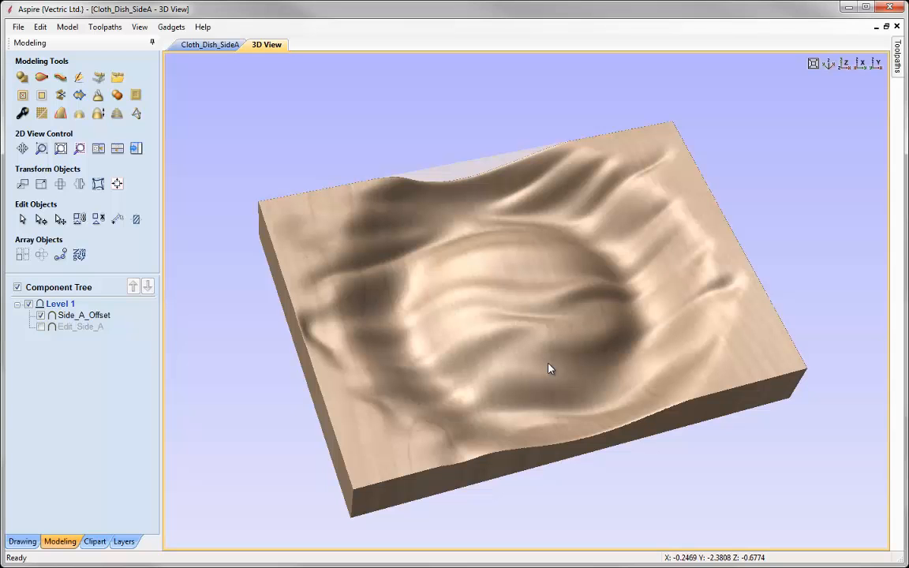
left_click_drag(548, 367, 540, 318)
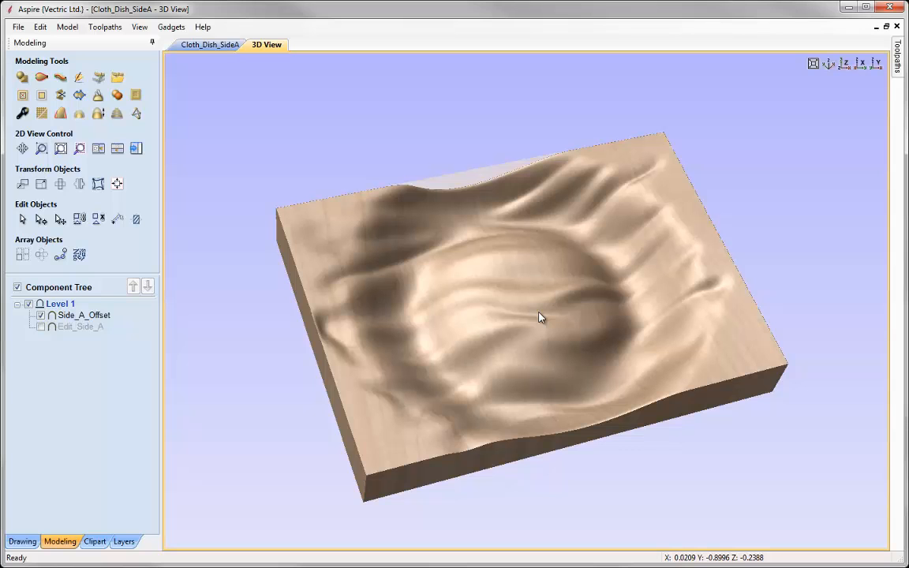
- Switch to the toolpath workspace and tile the 2D and 3D windows vertically
left_click(137, 150)
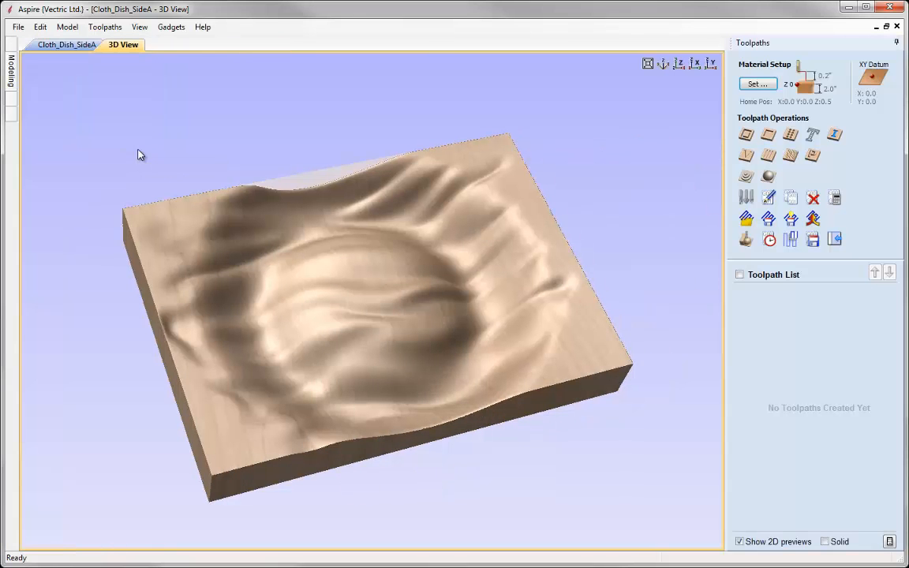
left_click(140, 29)
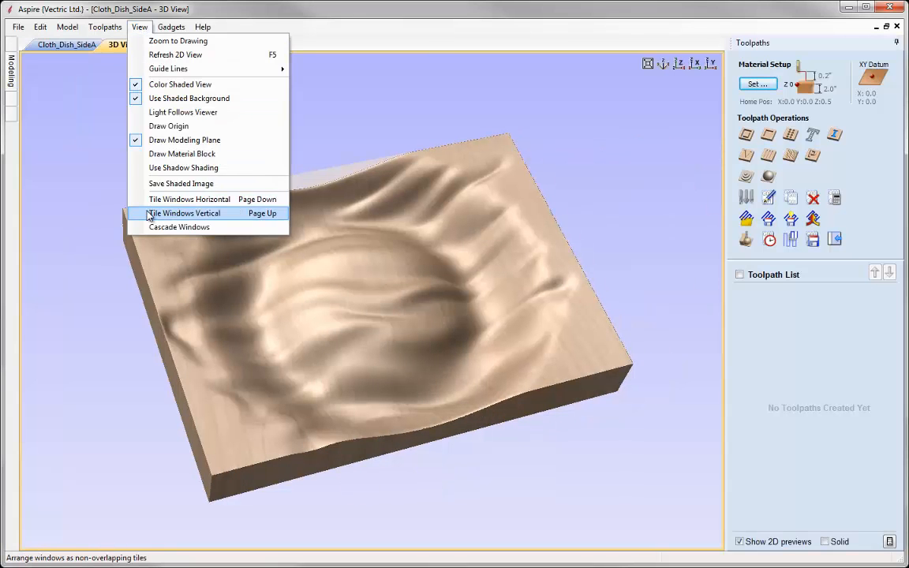
left_click(150, 214)
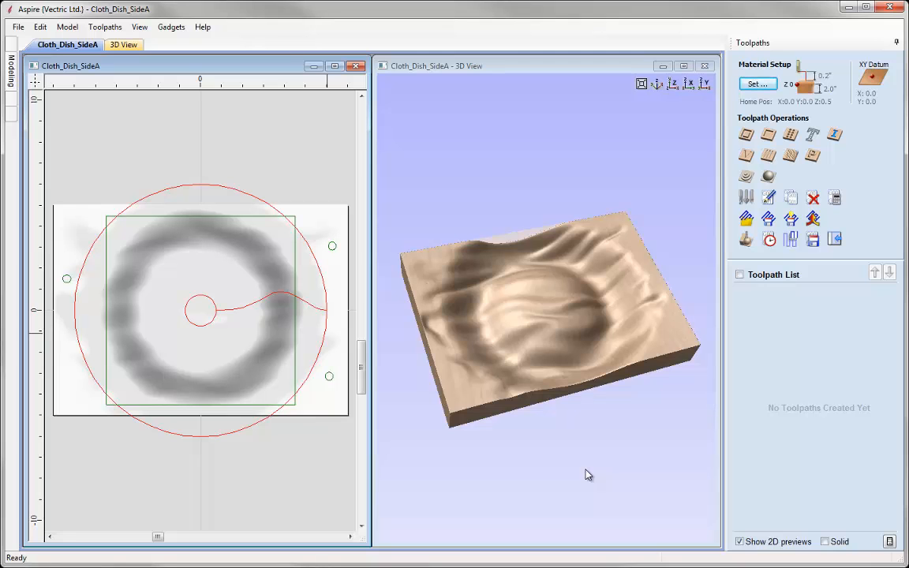
- Configure the material setup with a thickness of 2 inches, the XY datum at the material's lower-left corner and a 0-inch gap above the model
left_click(759, 86)
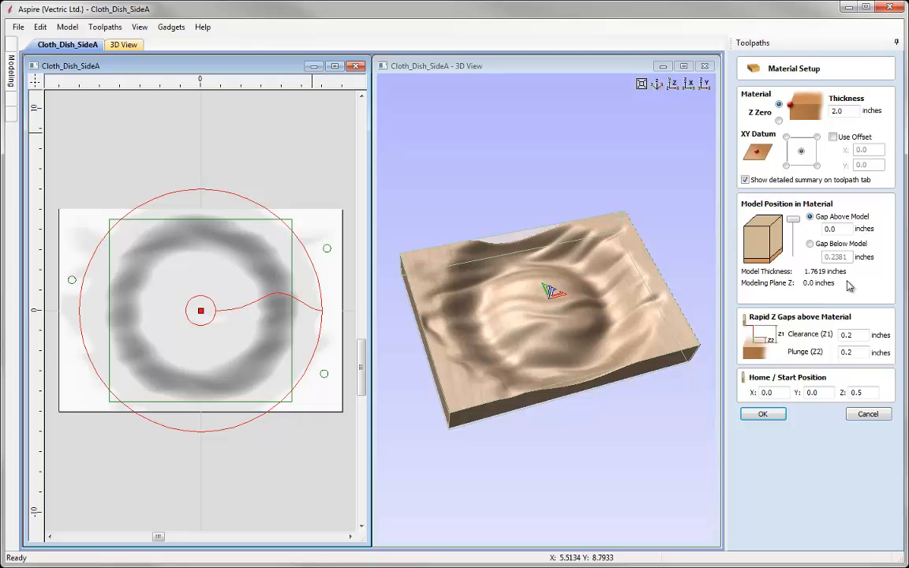
left_click_drag(854, 115, 823, 116)
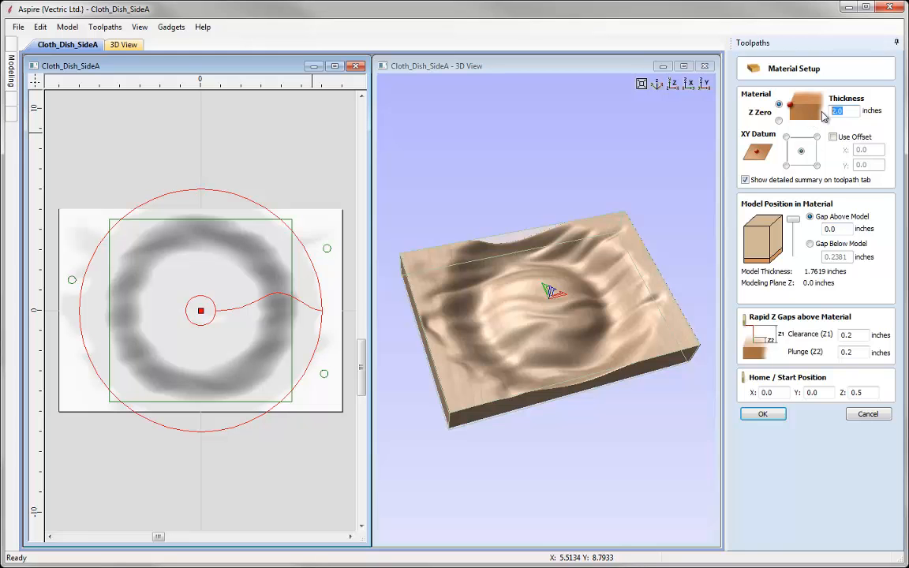
type("2")
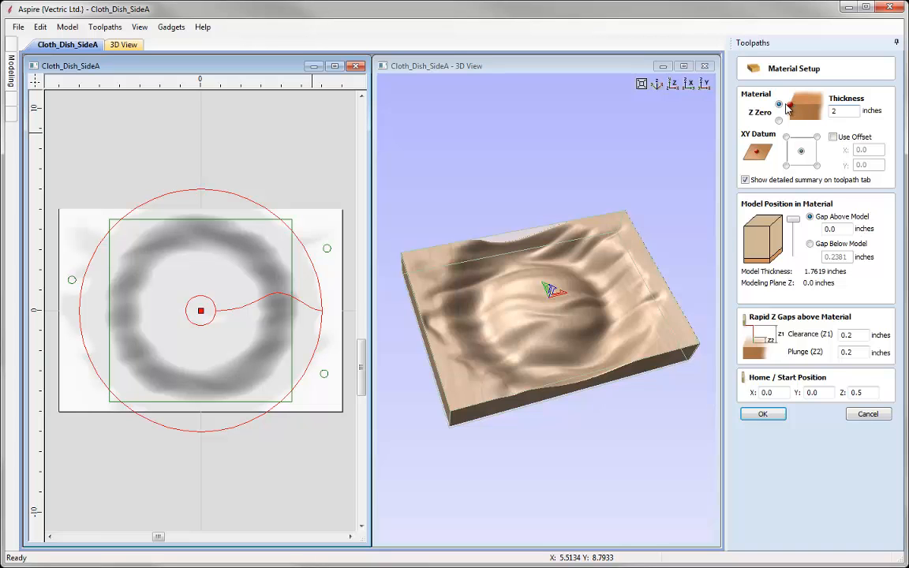
left_click(786, 165)
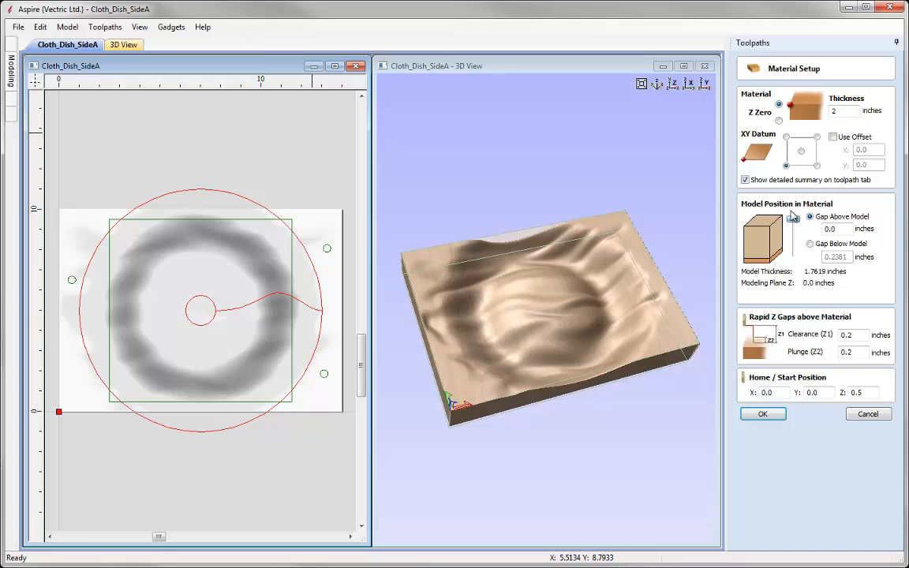
key("BackSpace")
key("BackSpace")
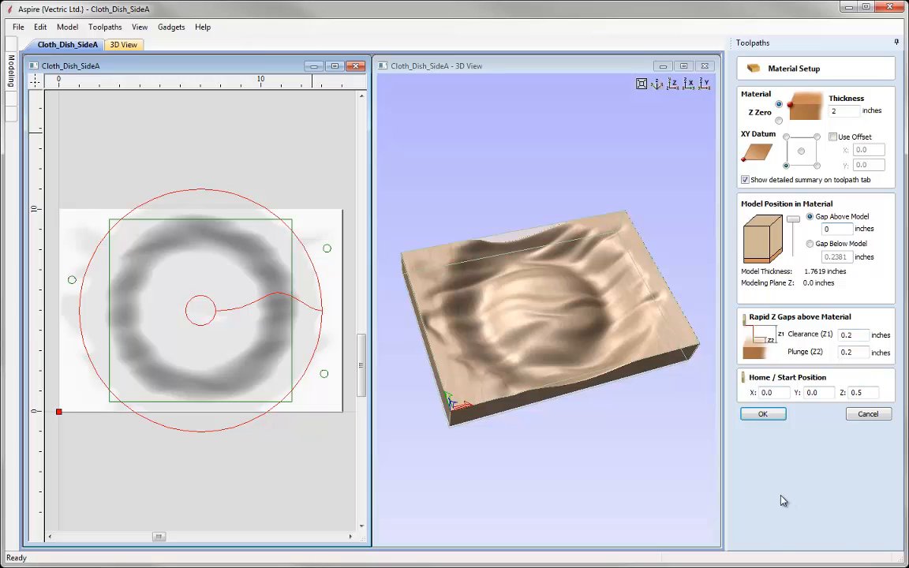
left_click(761, 413)
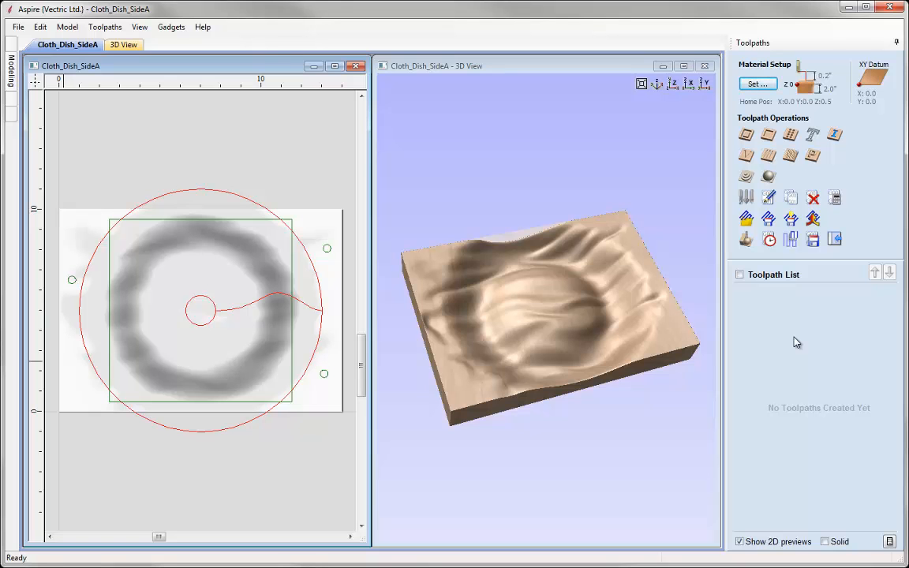
- Start a 2D profile toolpath on the three small dowel-hole circles with a cut depth of 0.9 inches
left_click_drag(55, 256, 99, 306)
left_click_drag(308, 227, 340, 382, "shift")
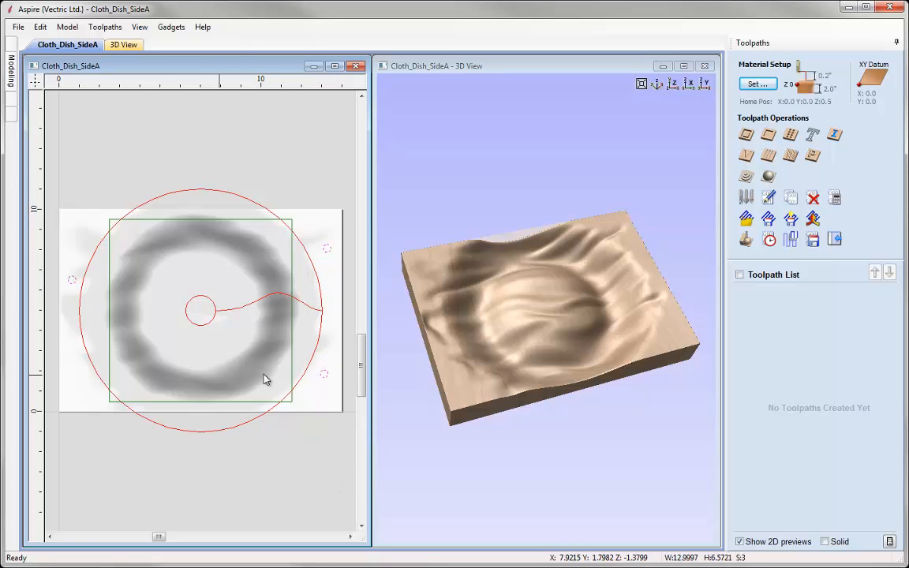
left_click(745, 137)
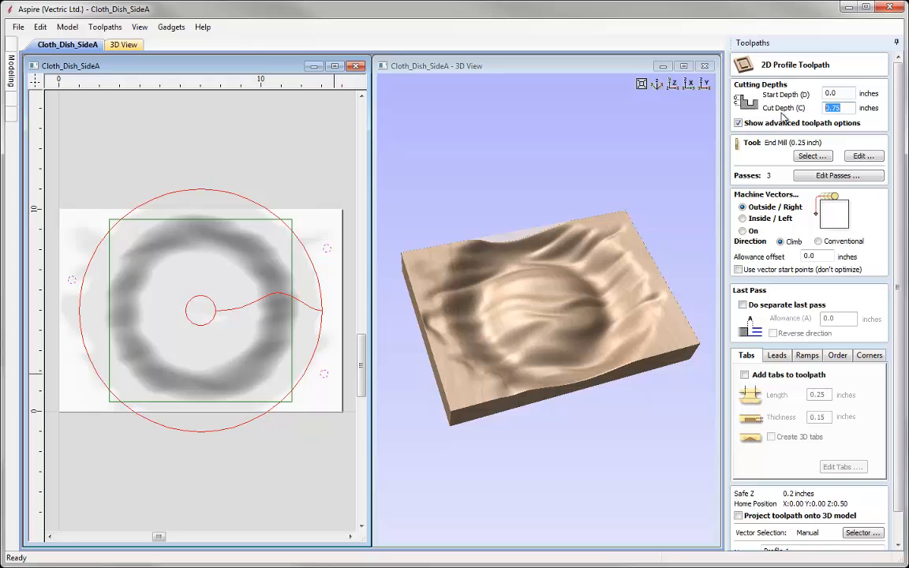
type("0.9")
- Choose the Ball Nose (0.25 inch) tool with an 8% stepover, a spindle speed of 10000 r.p.m. and a feed rate of 180 inches/min
left_click(813, 156)
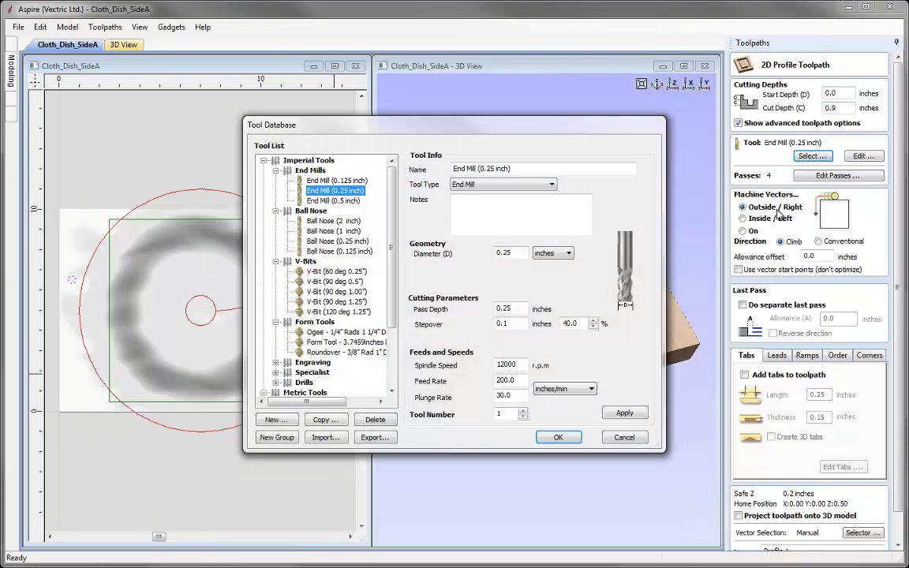
left_click(323, 241)
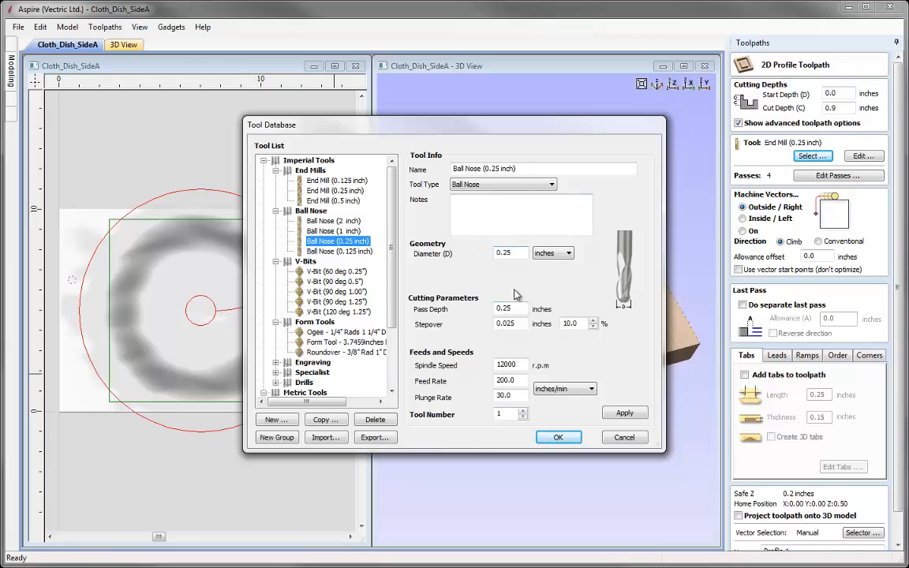
double_click(570, 324)
type("8")
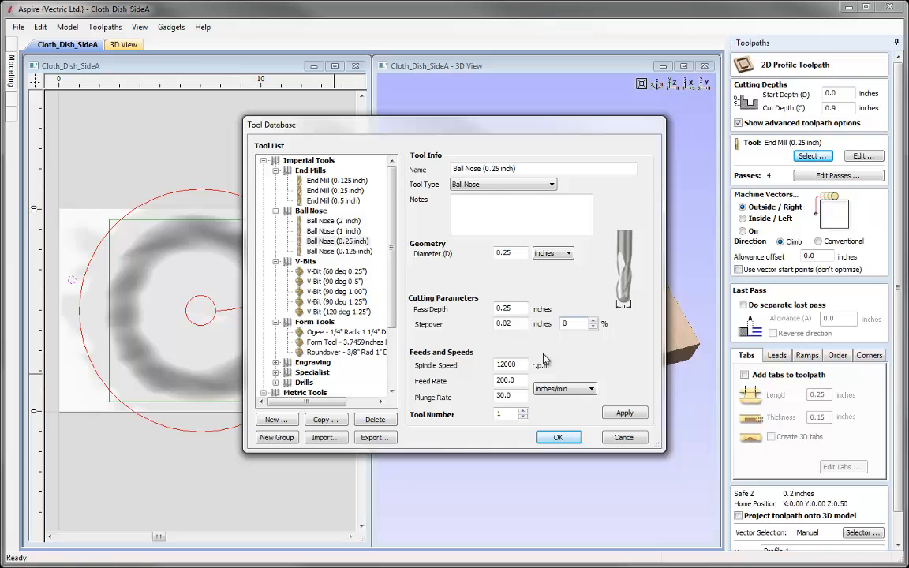
double_click(509, 365)
type("10000")
double_click(509, 380)
type("180")
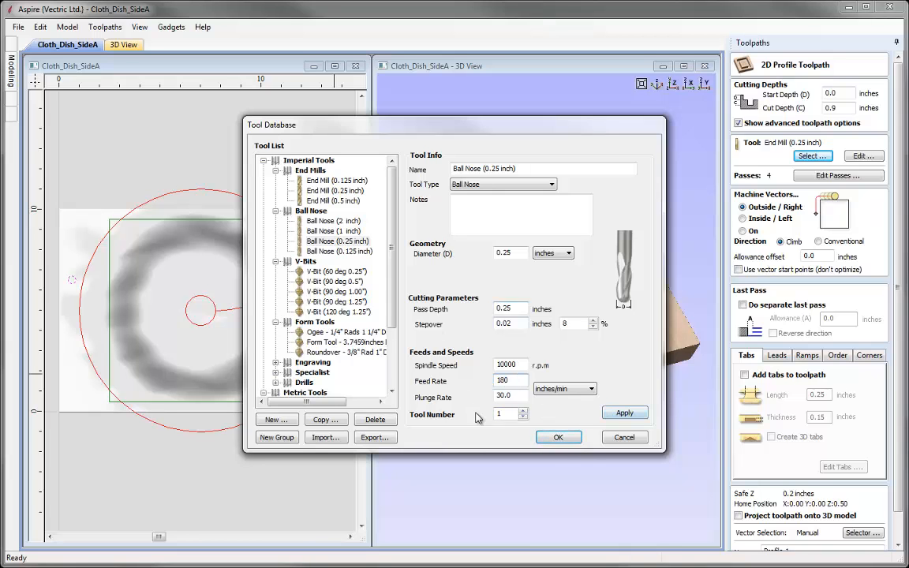
left_click(625, 419)
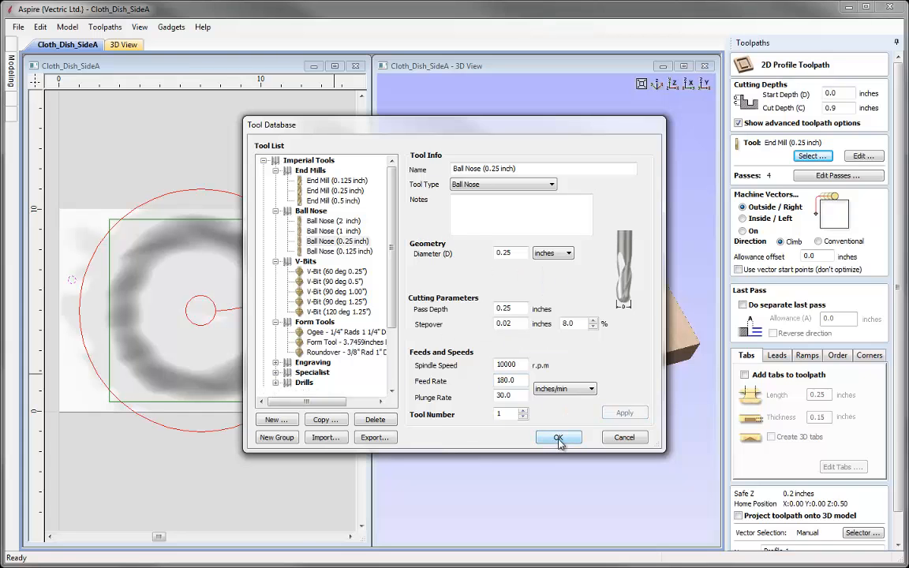
left_click(558, 437)
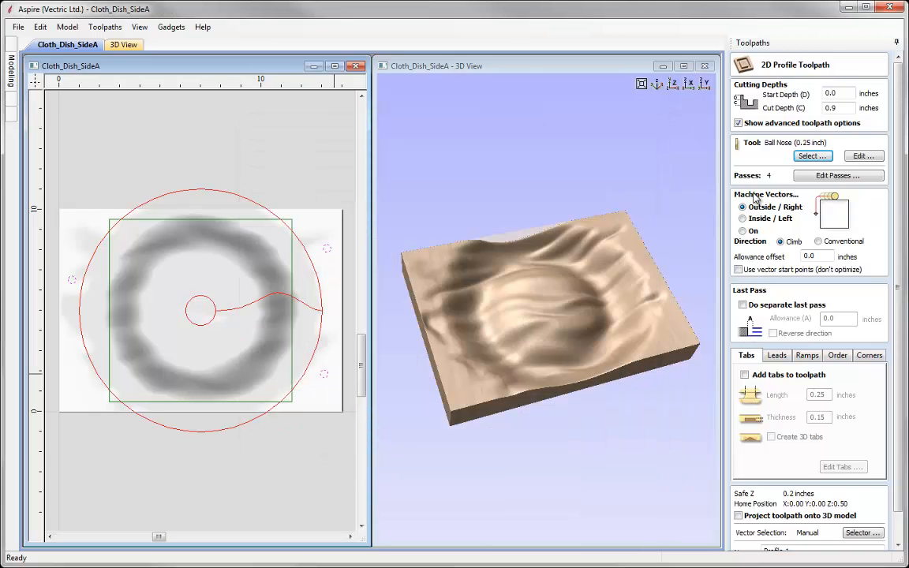
- Set the dowel profile to machine Inside / Left of the vectors and add Spiral ramps
left_click(743, 219)
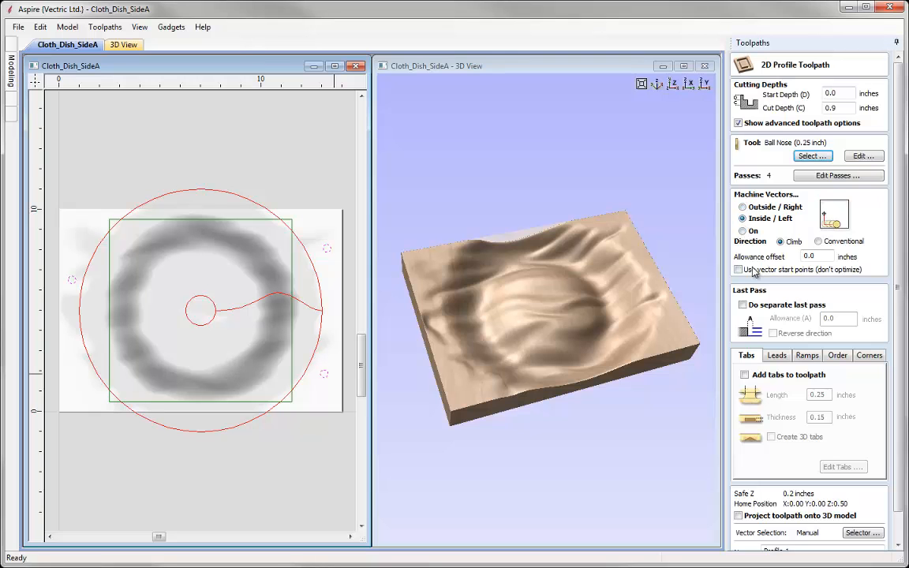
left_click(806, 356)
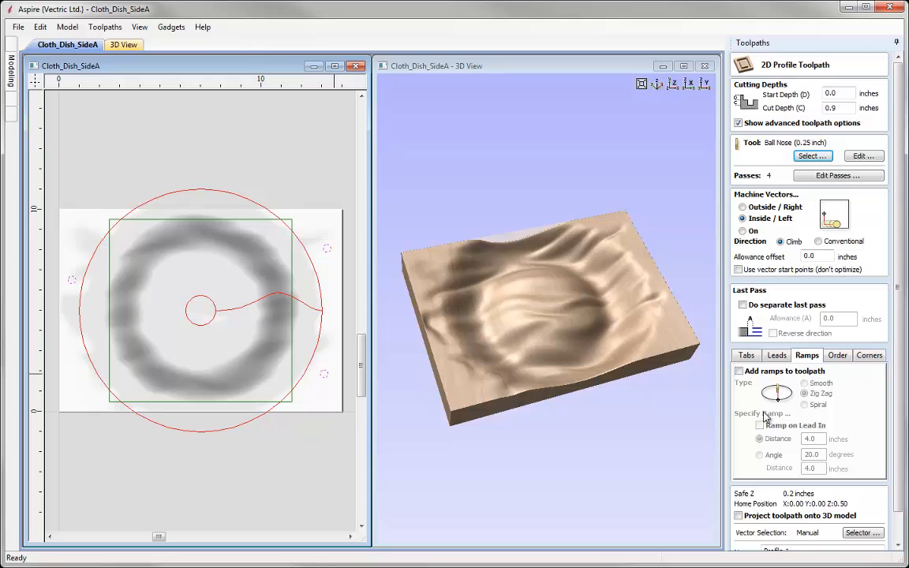
left_click(739, 371)
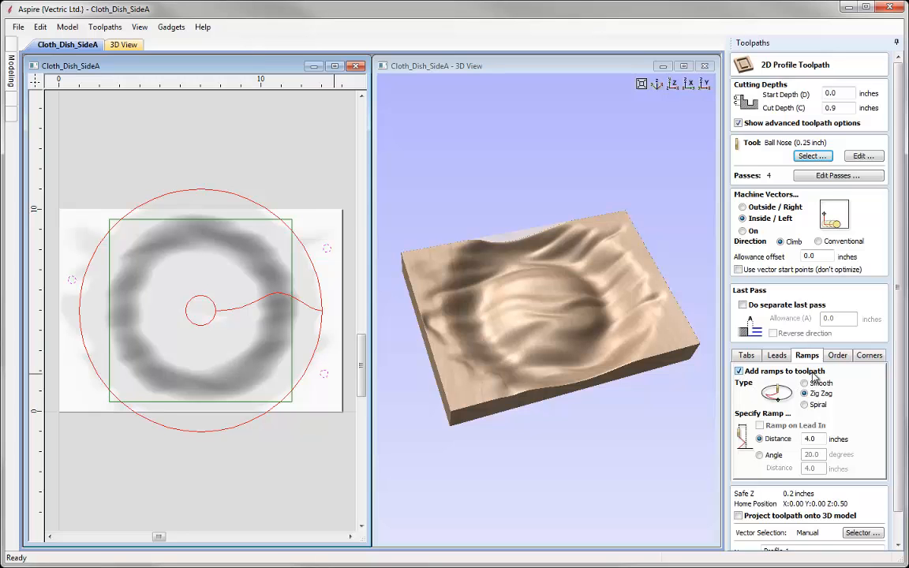
left_click(805, 405)
- Name the profile toolpath Dowel_025BN and calculate it
left_click_drag(900, 461, 903, 491)
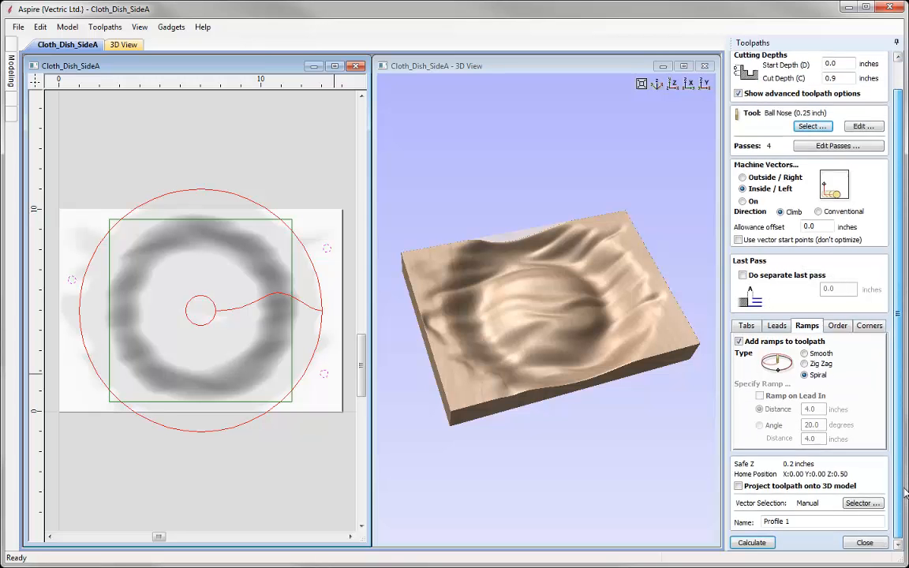
left_click_drag(796, 524, 730, 526)
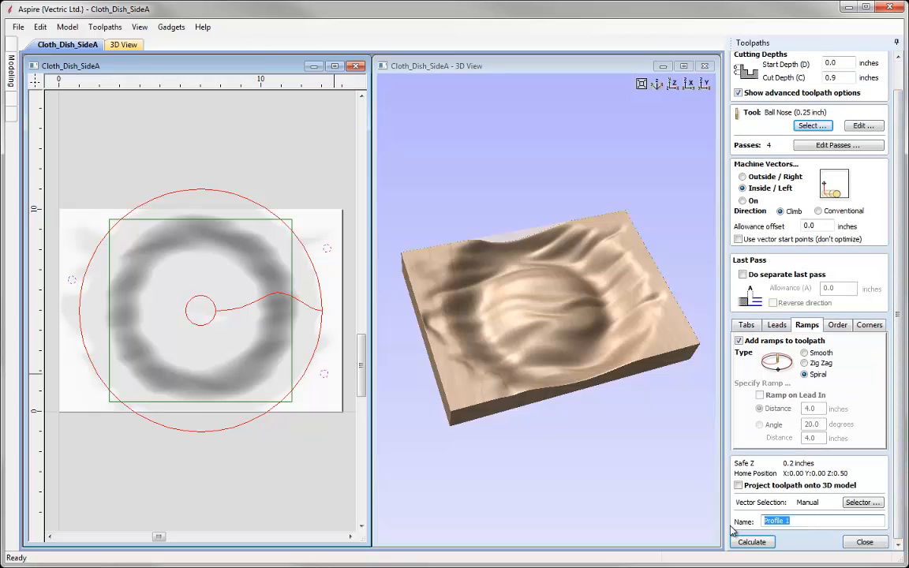
type("Dowel_025BN")
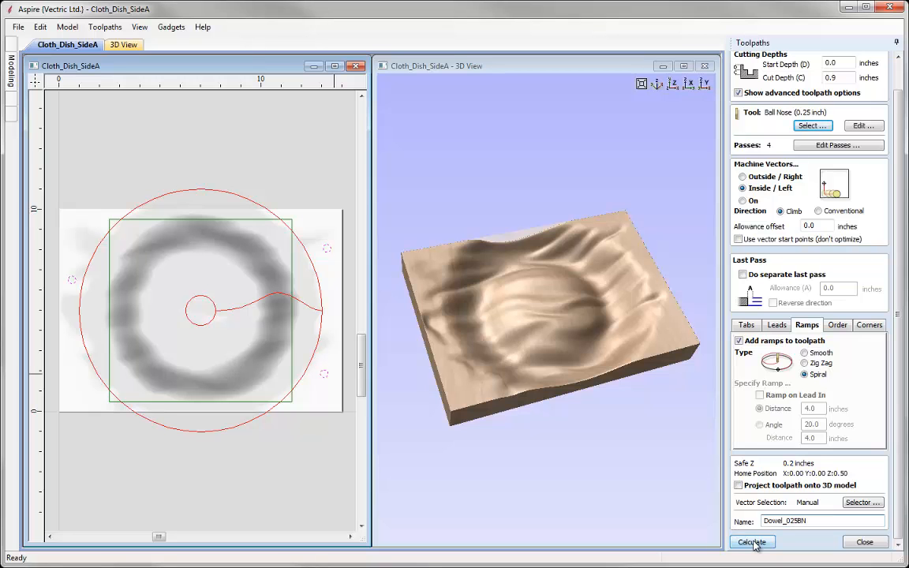
left_click(752, 543)
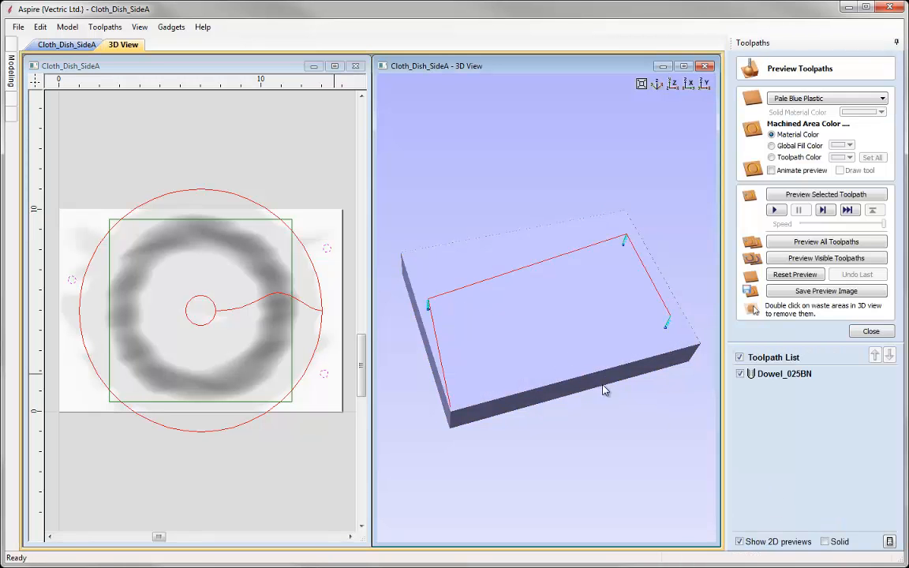
- Preview the Dowel_025BN toolpath in an enlarged 3D view, examine the dowel holes, and return to the vertically tiled windows
left_click(683, 66)
left_click_drag(533, 357, 487, 451)
left_click(815, 195)
left_click_drag(300, 379, 378, 300)
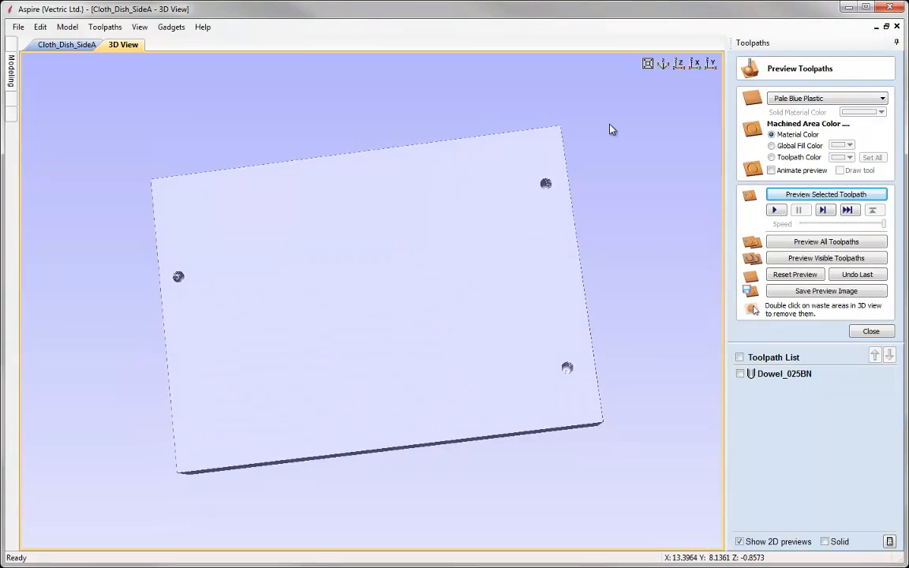
left_click(663, 64)
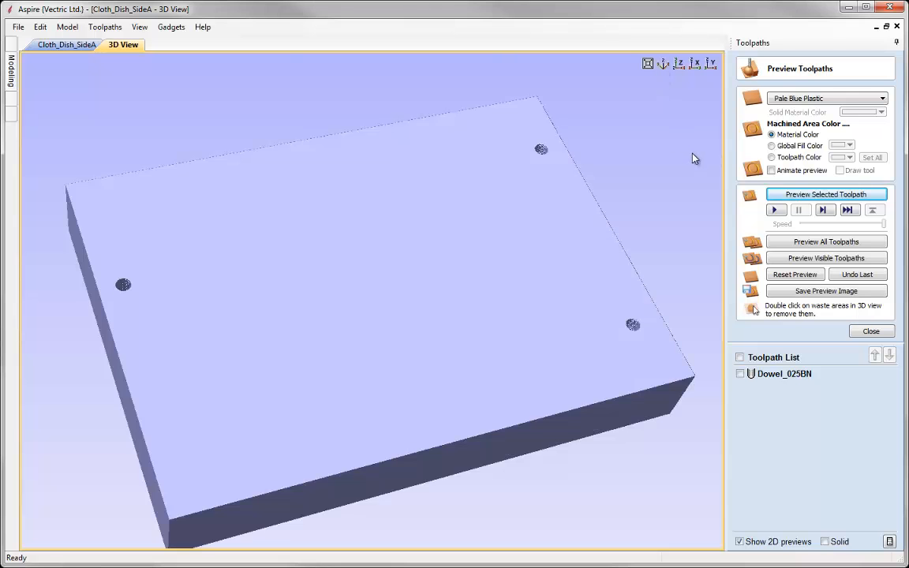
left_click(139, 27)
left_click(184, 213)
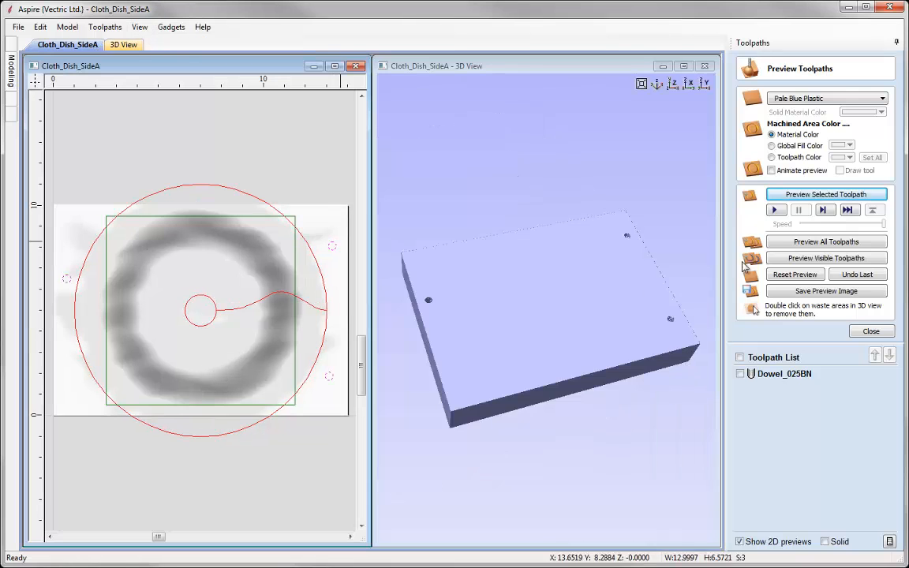
left_click(871, 332)
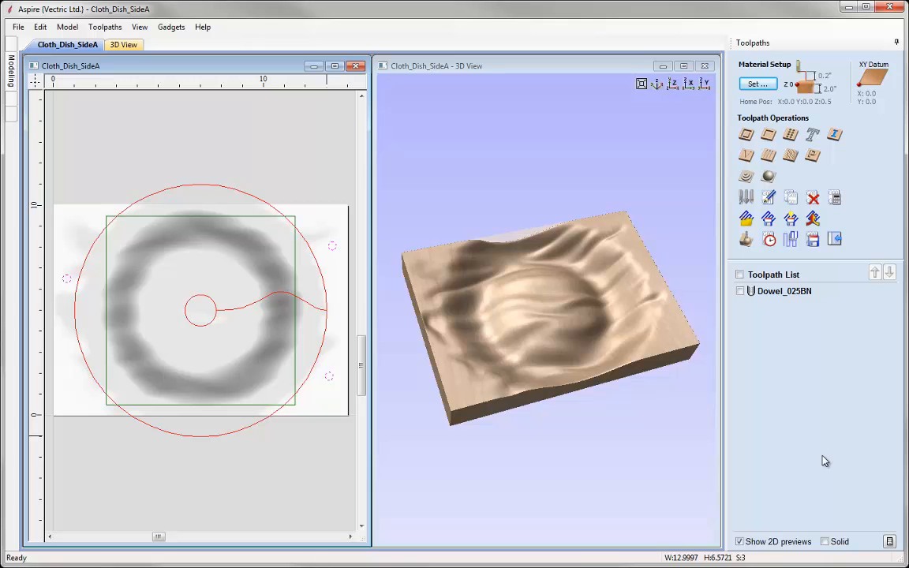
- Start a Rough Machining toolpath for the square boundary vector around the dish using the Ball Nose (0.25 inch) tool
left_click(307, 336)
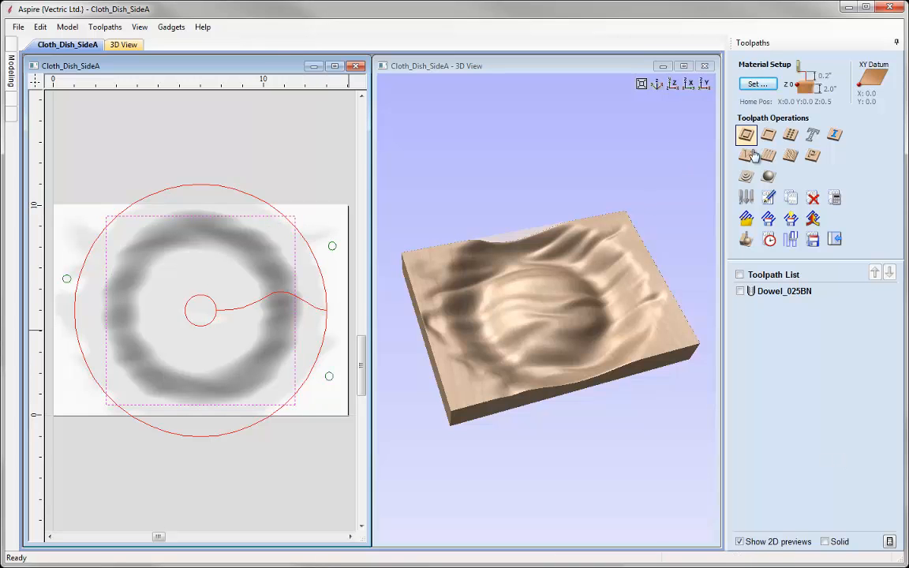
left_click(747, 179)
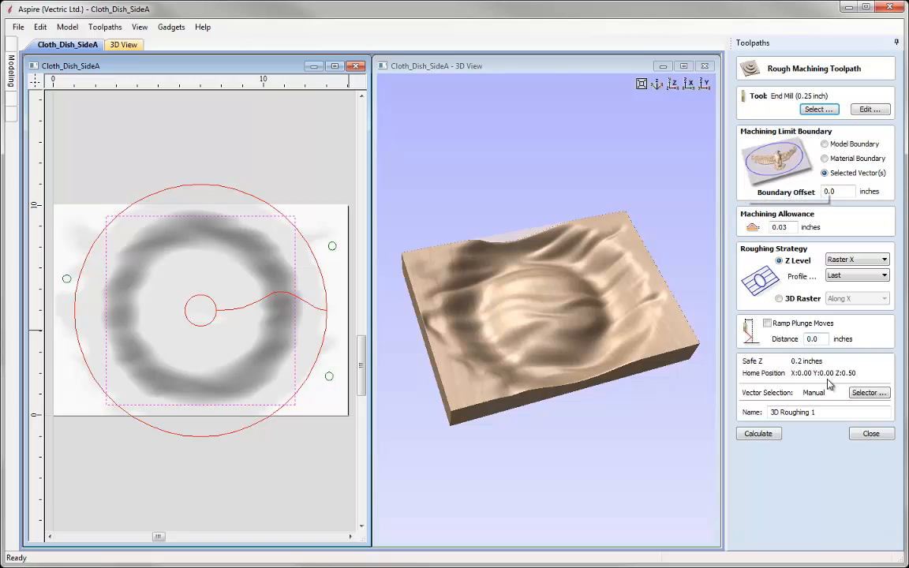
left_click(818, 110)
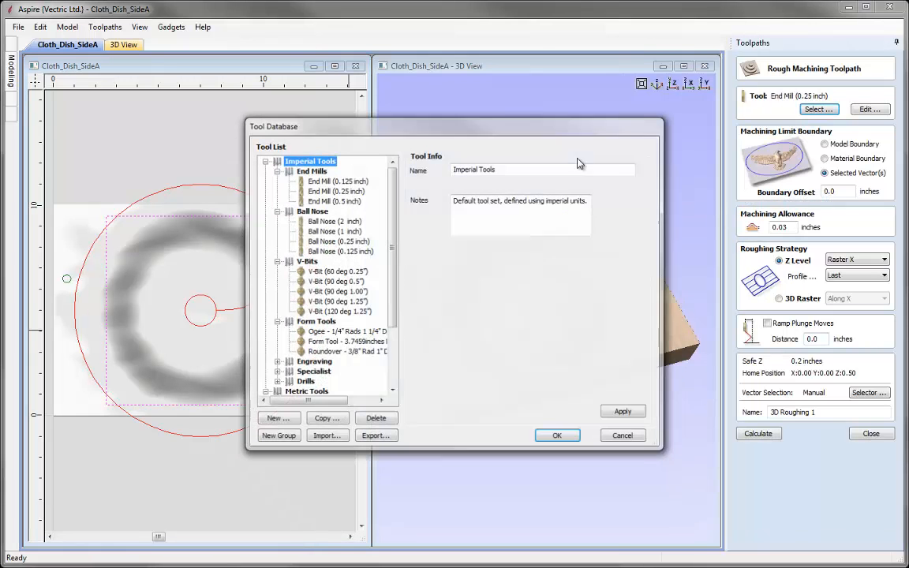
left_click(346, 242)
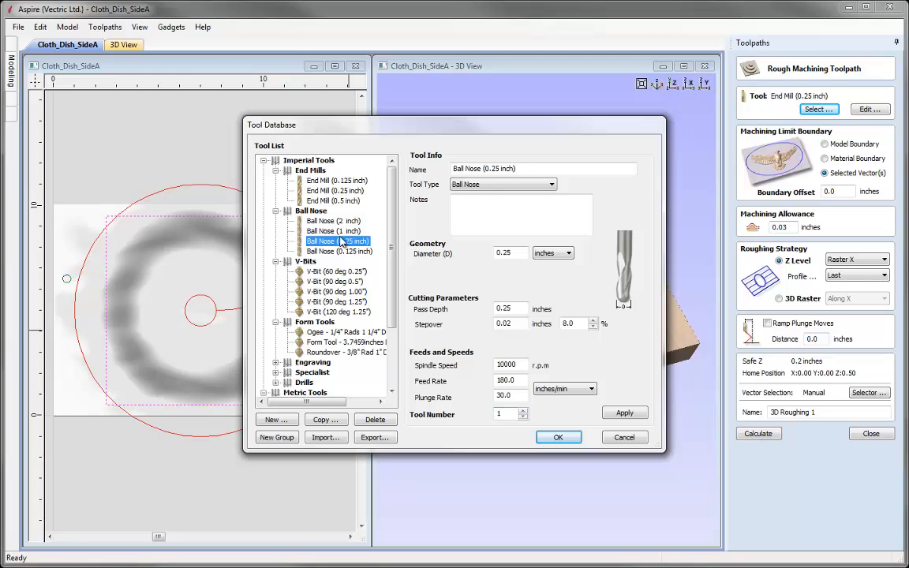
left_click(557, 439)
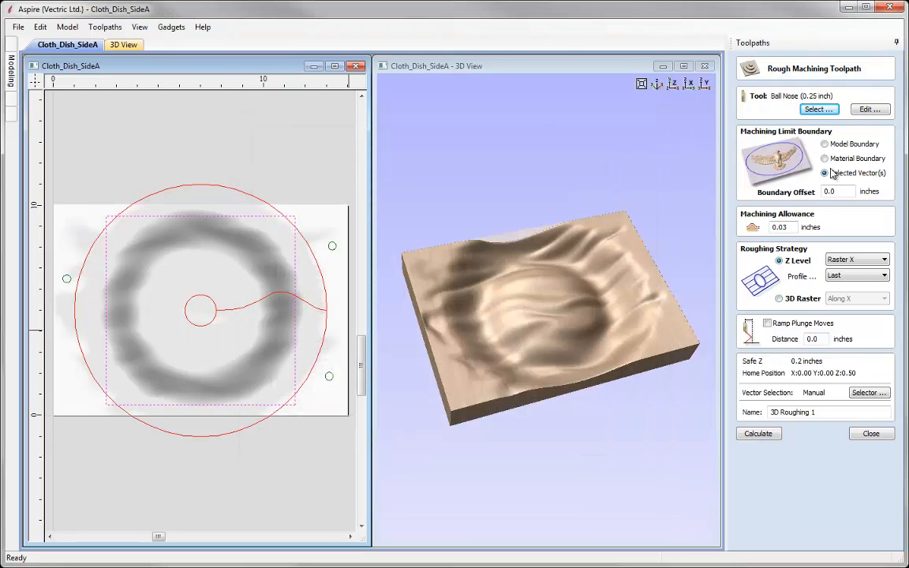
- Set the roughing boundary offset to 0.25 inches, the machining allowance to 0.05 inches and the Z Level profile option to None
left_click(853, 194)
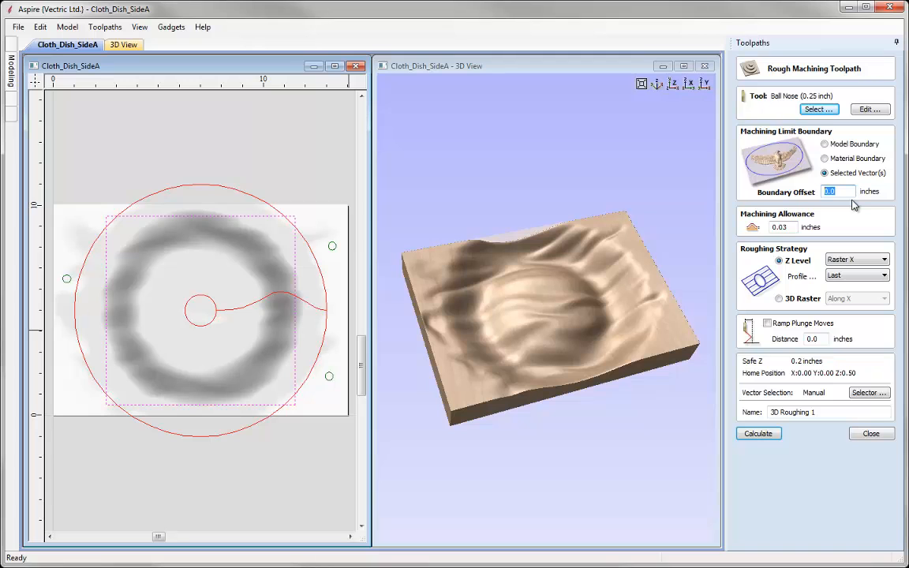
type("0.")
type("25")
type("5")
left_click(855, 278)
left_click(849, 286)
- Name the roughing toolpath Roughing_ZLevel_025BN and calculate it
key("BackSpace")
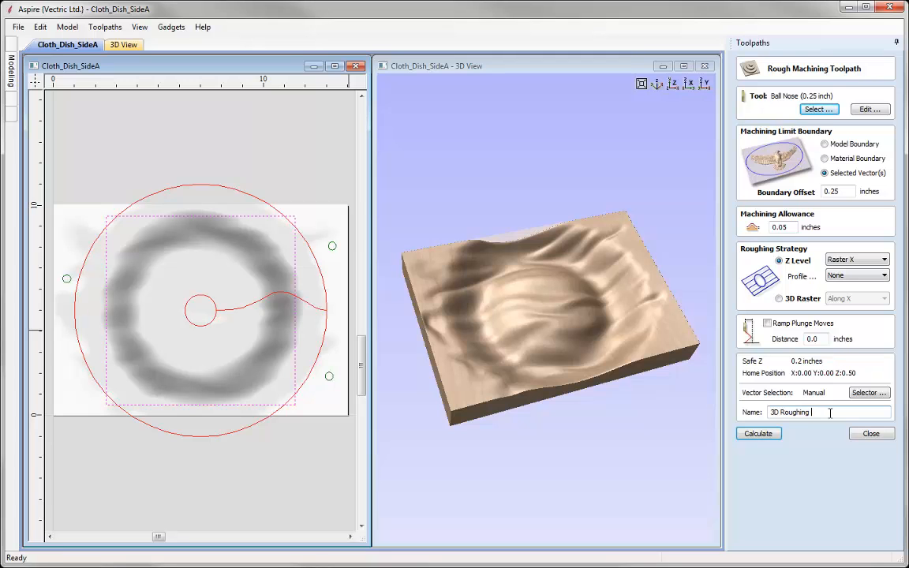
type("_ZLevel_025BN")
key("BackSpace")
key("BackSpace")
key("BackSpace")
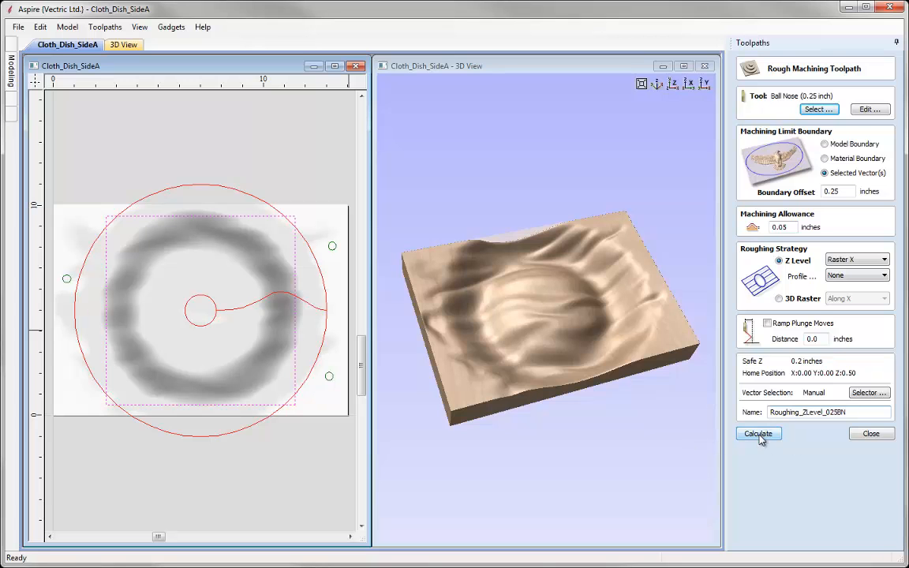
left_click(759, 435)
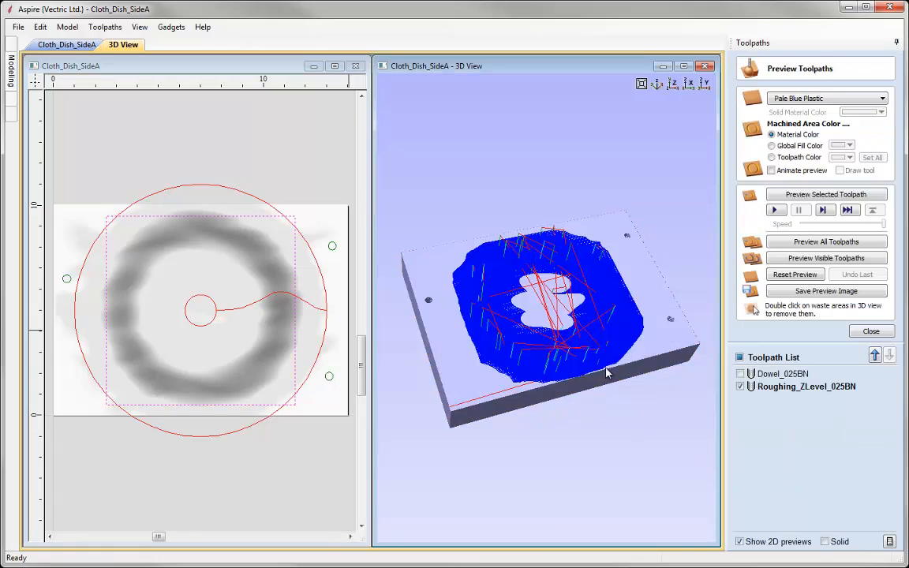
- Enlarge the 3D view and examine the pass spacing of the calculated Z Level roughing toolpath
double_click(616, 66)
scroll(494, 412, "up", 5)
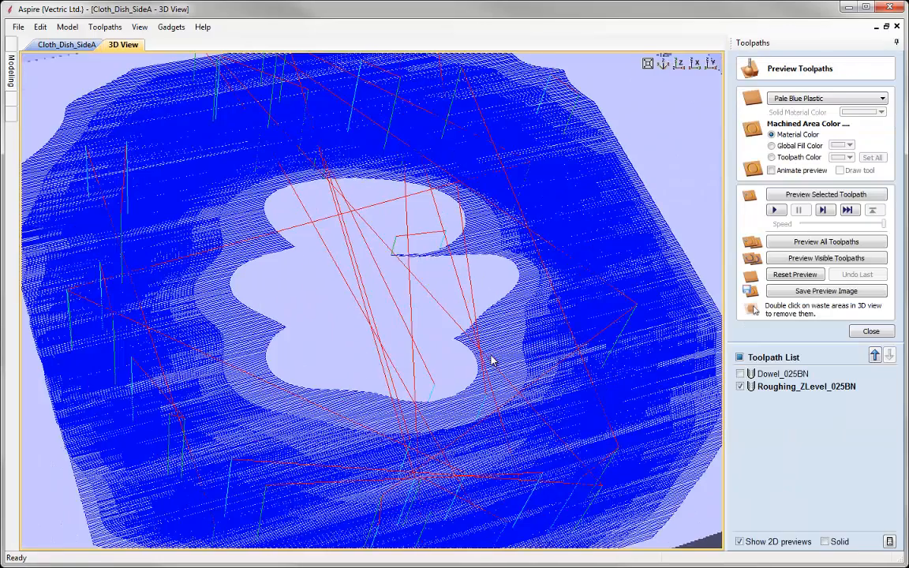
left_click_drag(465, 349, 348, 371)
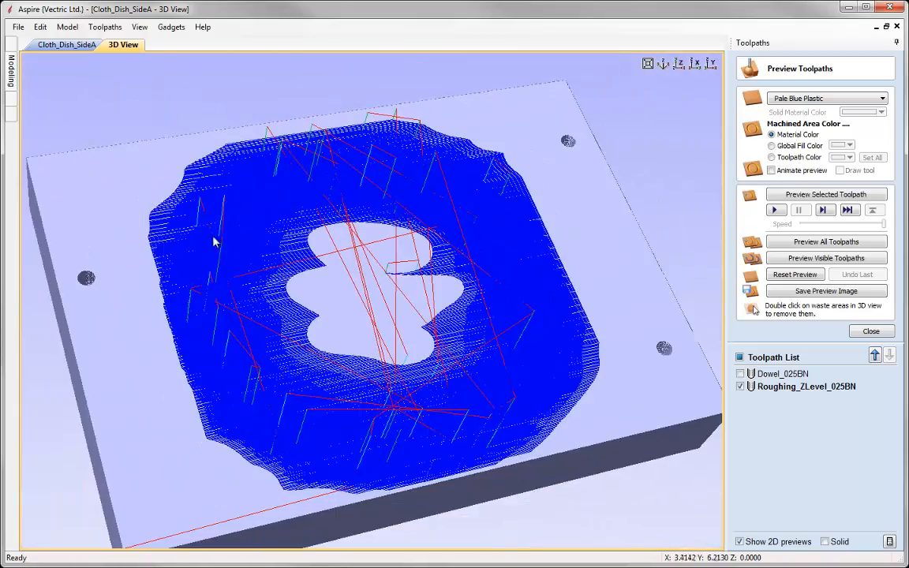
- Set the tool stepover of the Roughing_ZLevel_025BN toolpath to 45% and recalculate the toolpath
double_click(785, 386)
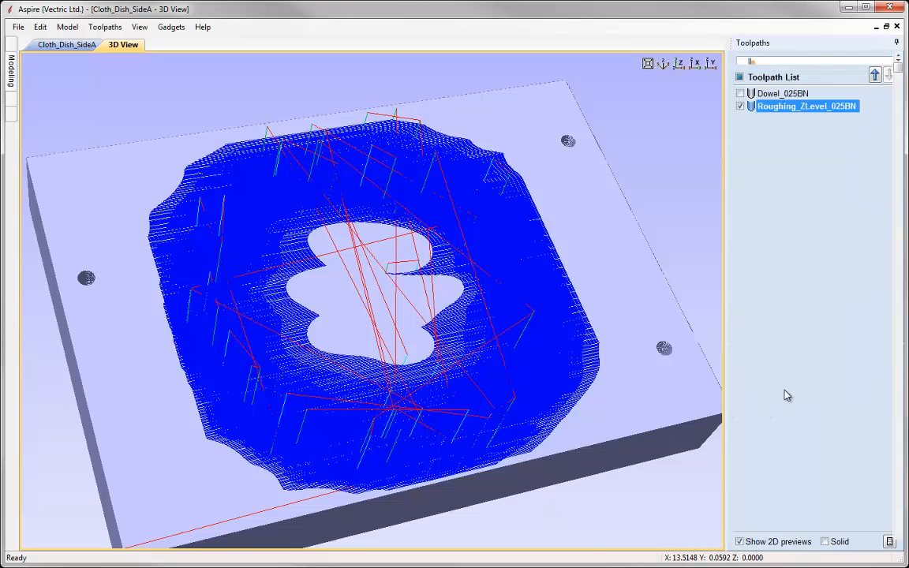
left_click(870, 109)
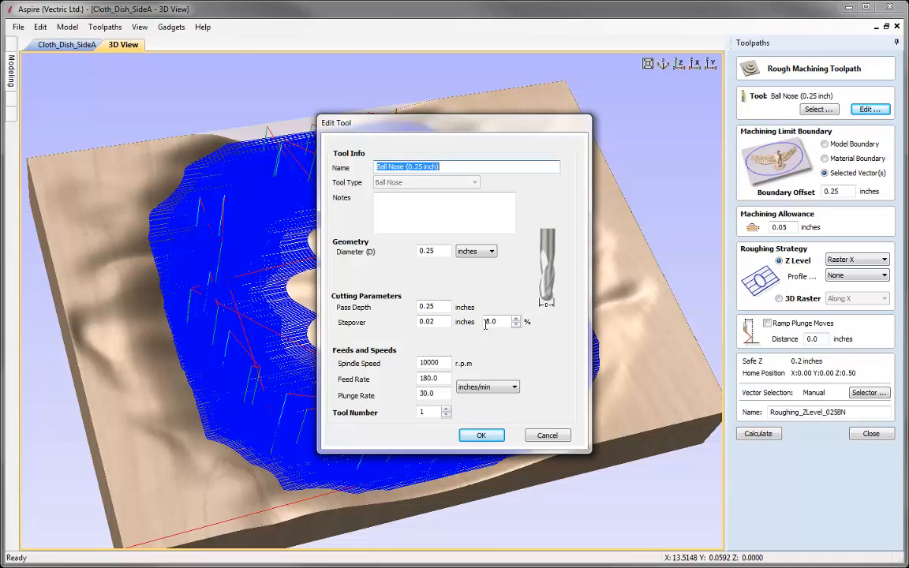
left_click(492, 323)
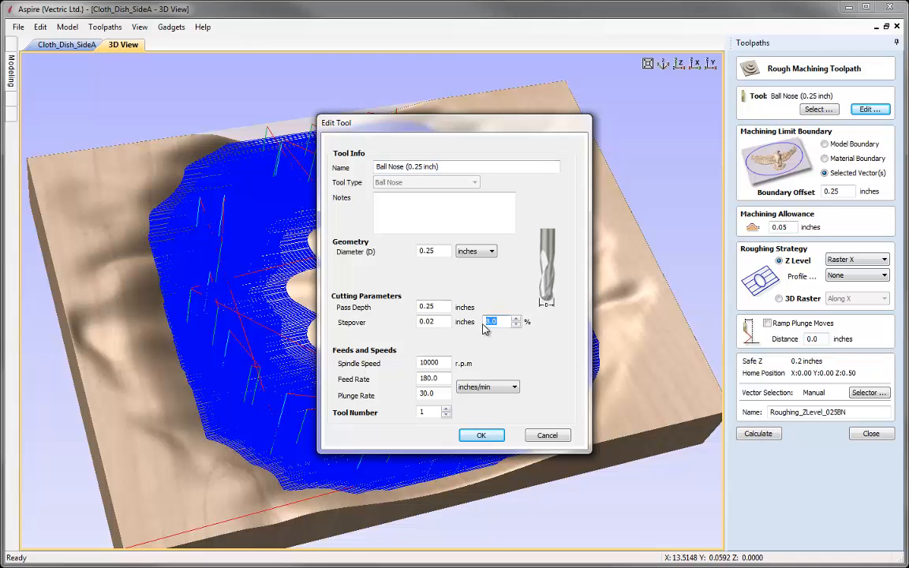
type("45")
left_click(481, 435)
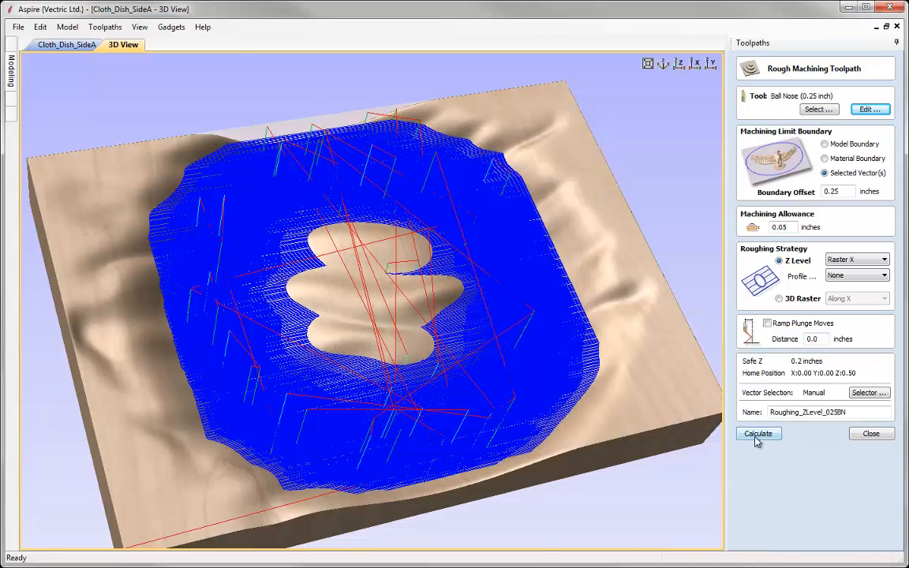
left_click(758, 434)
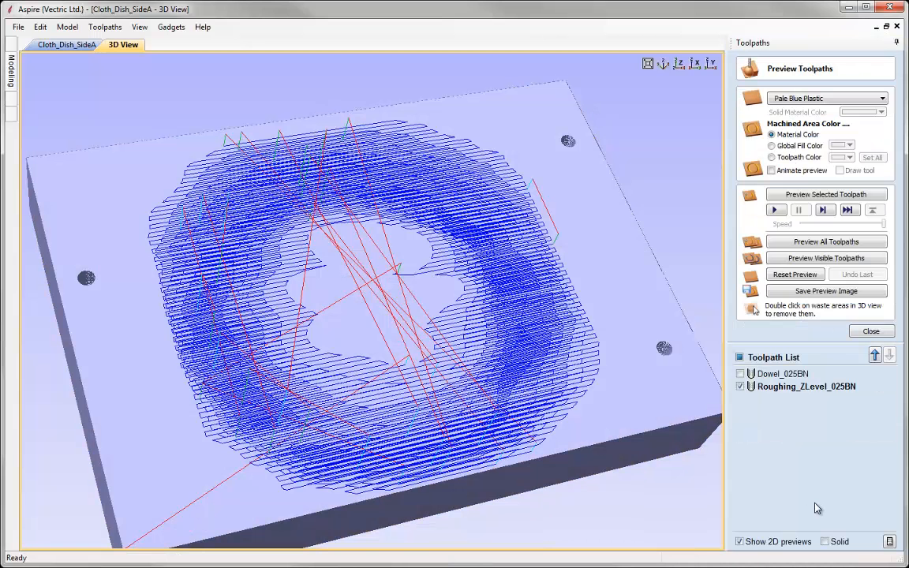
- Preview the Roughing_ZLevel_025BN toolpath in an isometric view and examine the stepped cuts in the dish
left_click(663, 66)
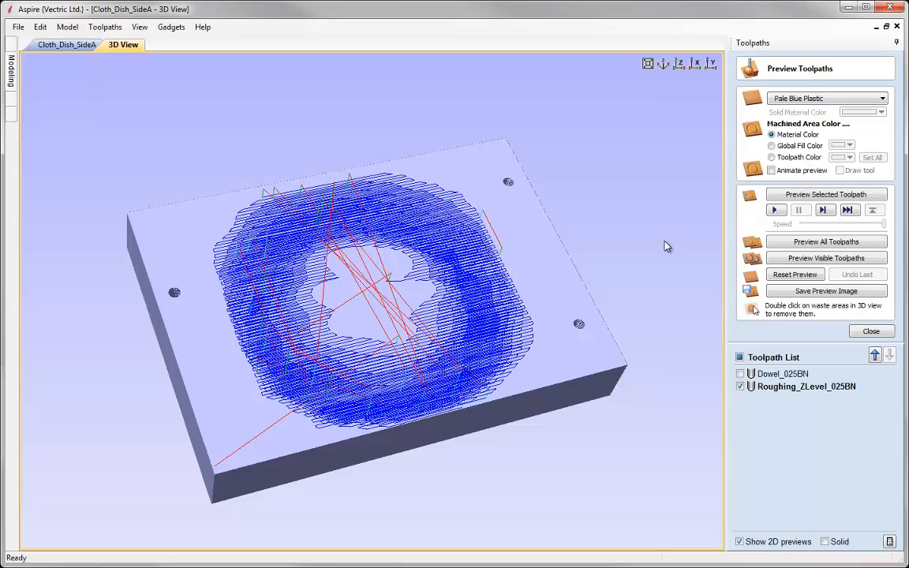
left_click(796, 197)
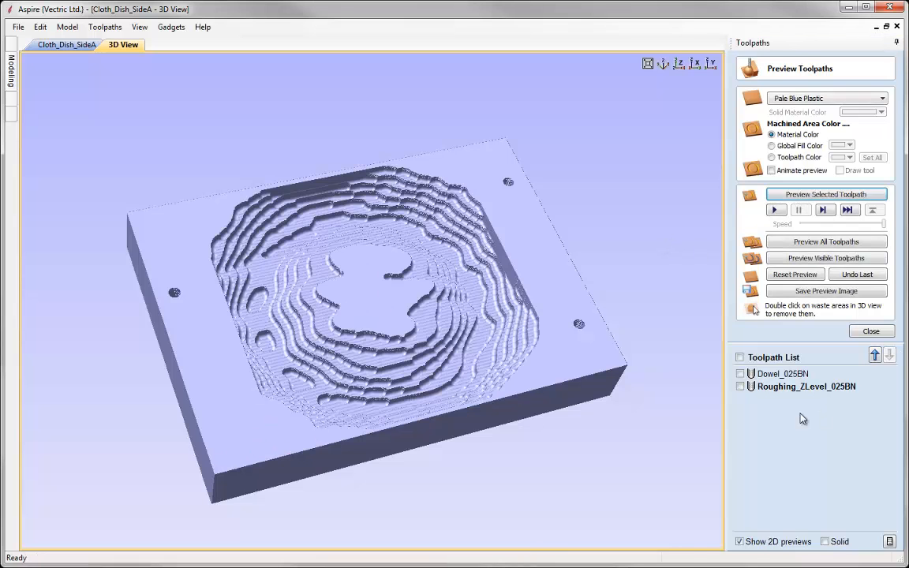
left_click_drag(282, 417, 345, 337)
scroll(352, 427, "up", 5)
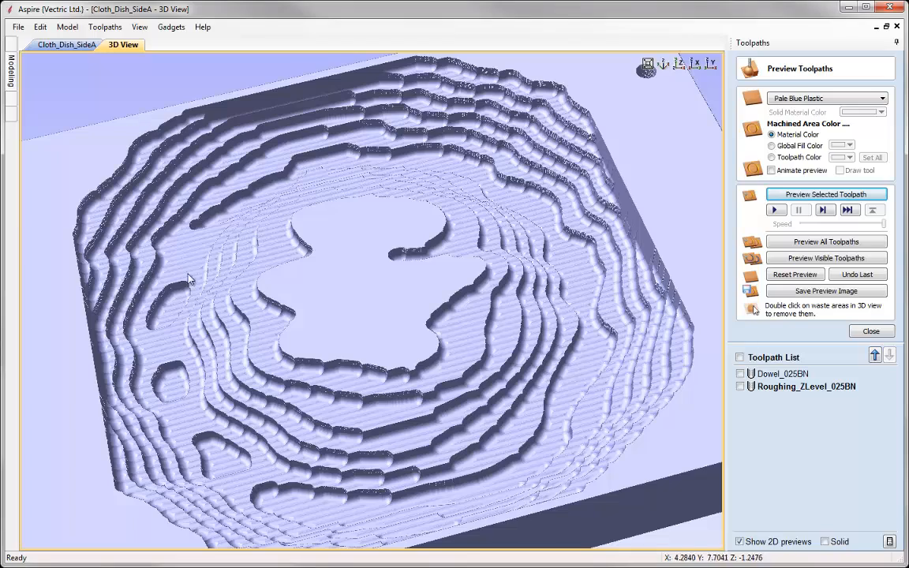
scroll(366, 269, "down", 4)
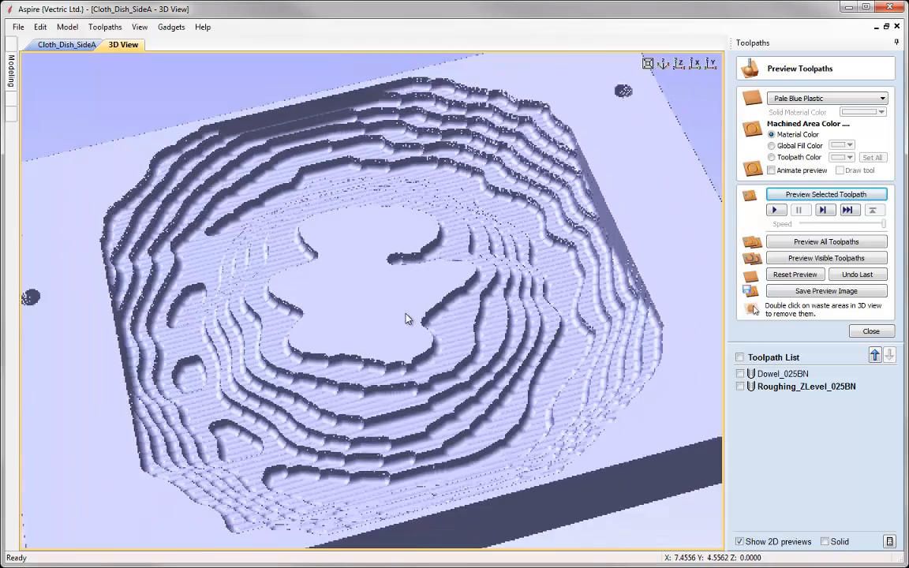
left_click_drag(417, 379, 360, 361)
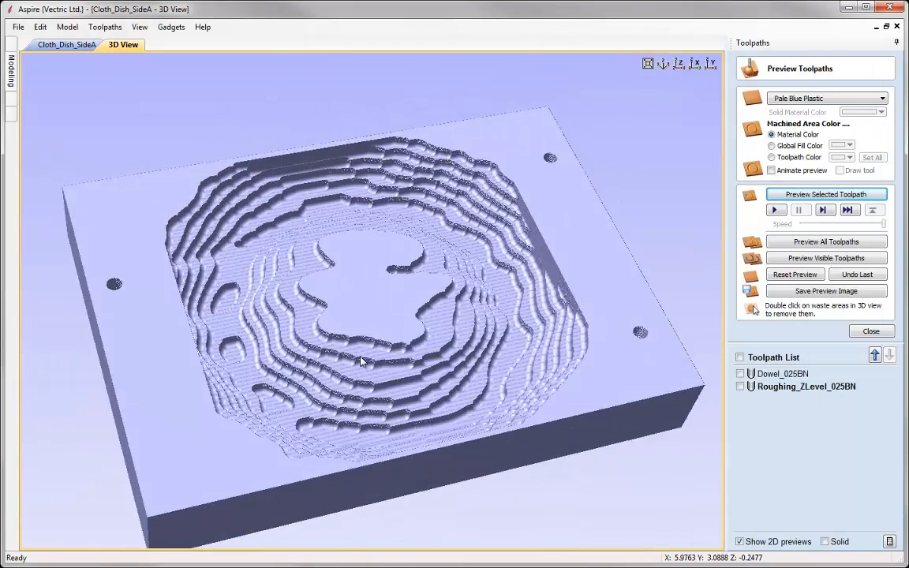
- Duplicate the Roughing_ZLevel_025BN toolpath, open the copy for editing and check its Ball Nose tool settings
left_click(868, 332)
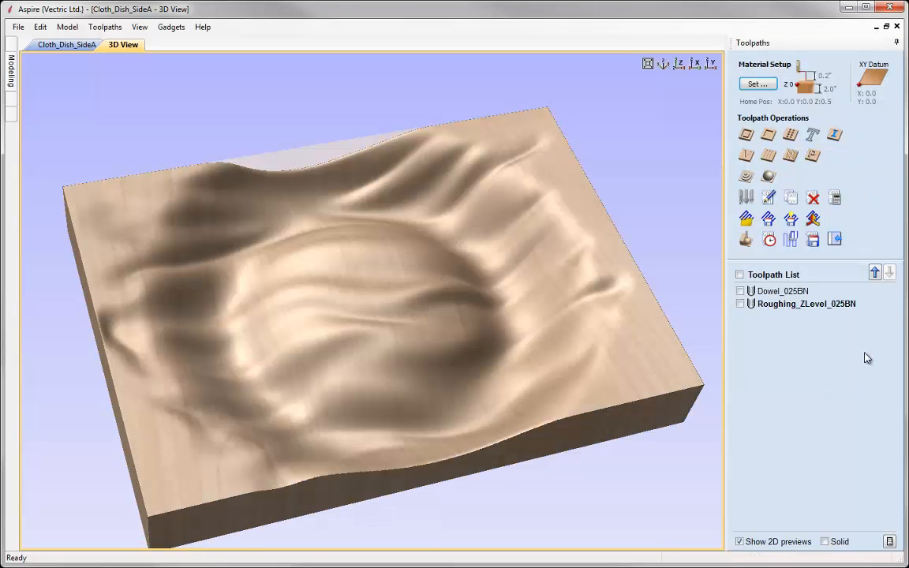
left_click(765, 304)
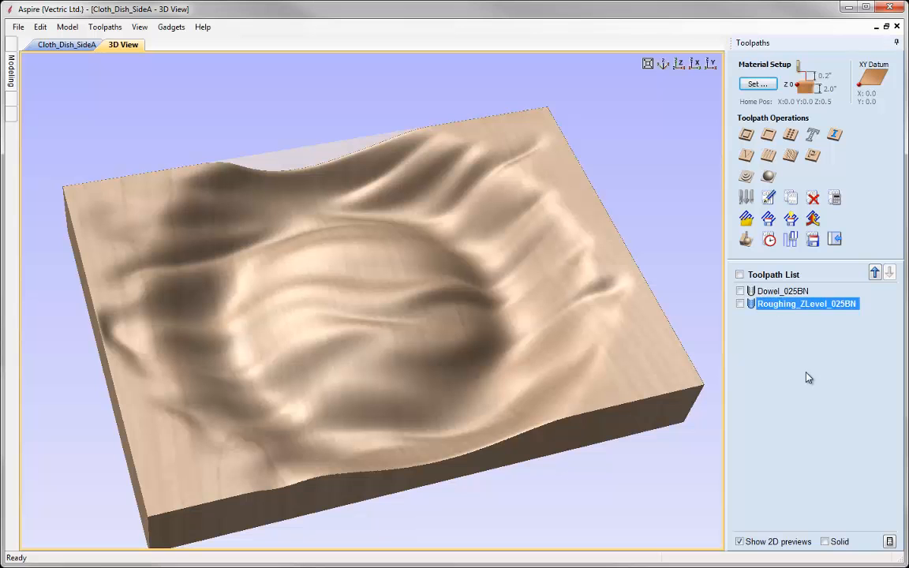
left_click(791, 200)
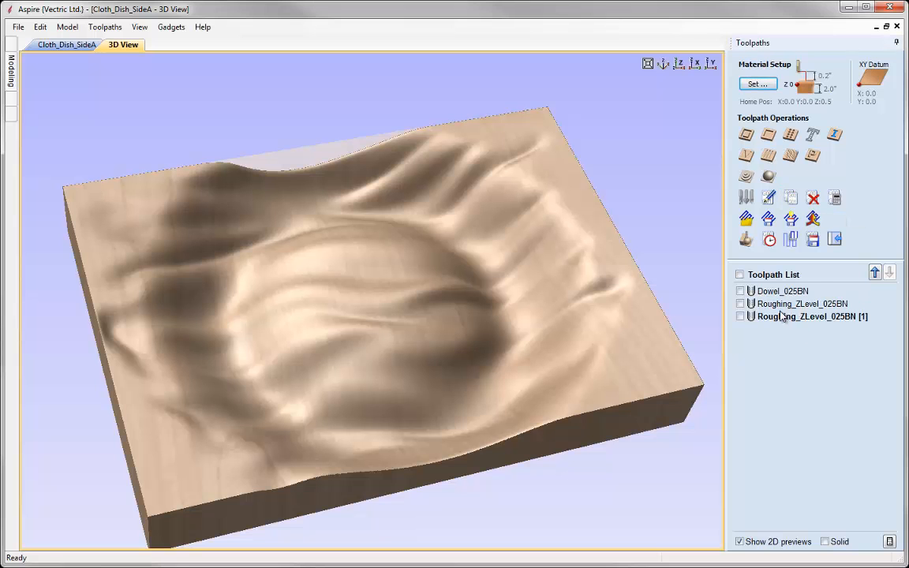
double_click(782, 316)
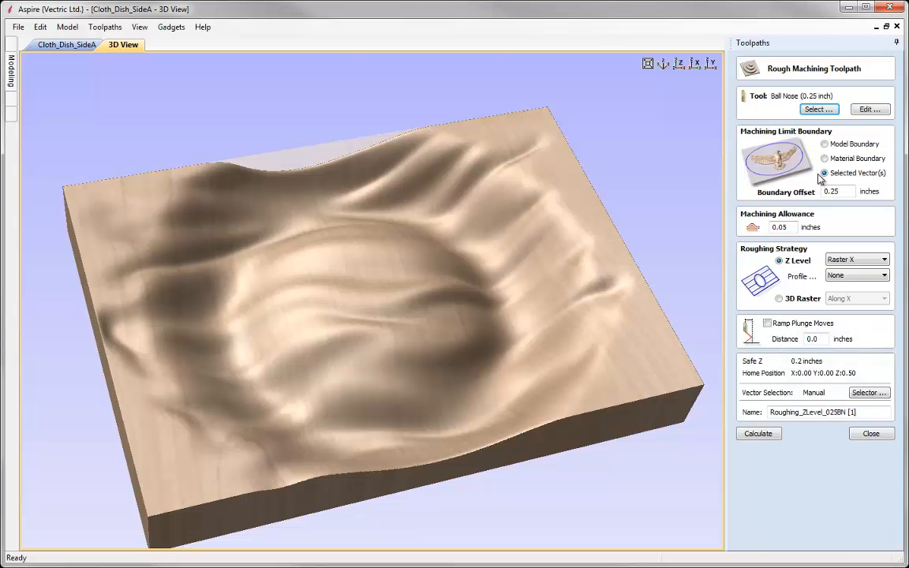
left_click(869, 109)
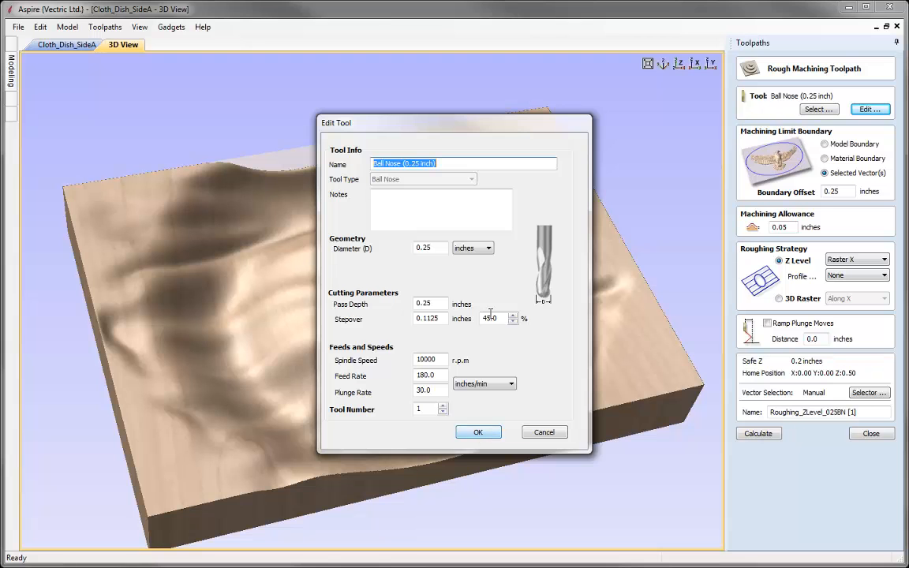
left_click(478, 433)
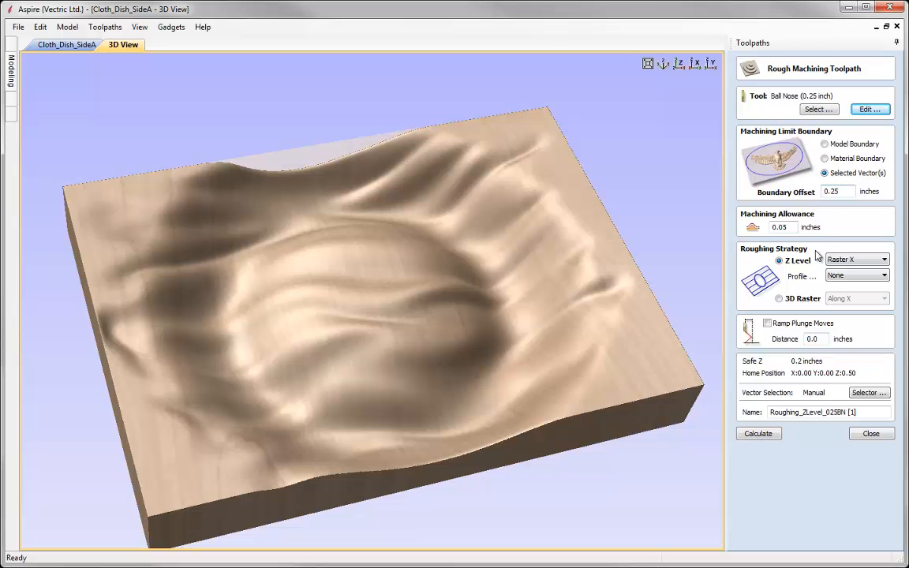
- Set the copied toolpath's machining allowance to 0.03 inches and its roughing strategy to 3D Raster Along Y
left_click(786, 227)
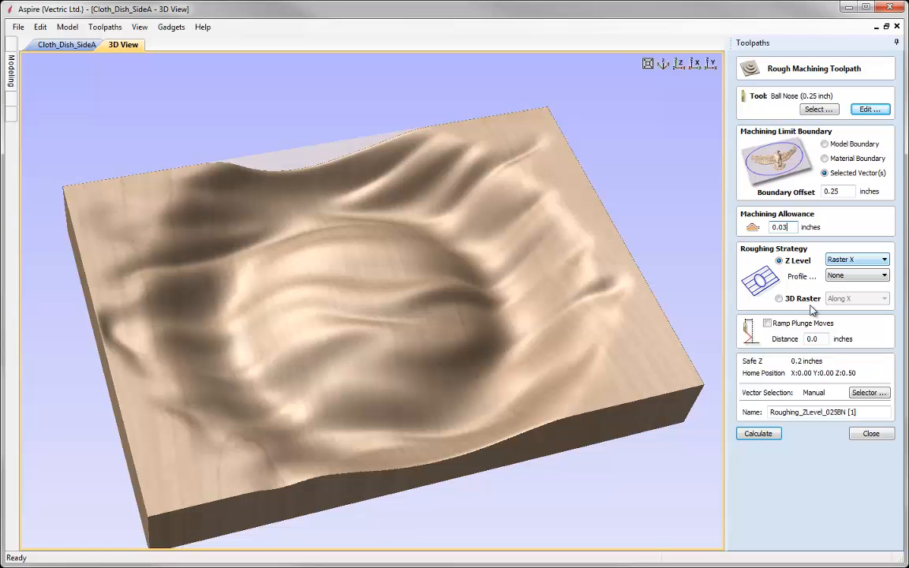
left_click(780, 299)
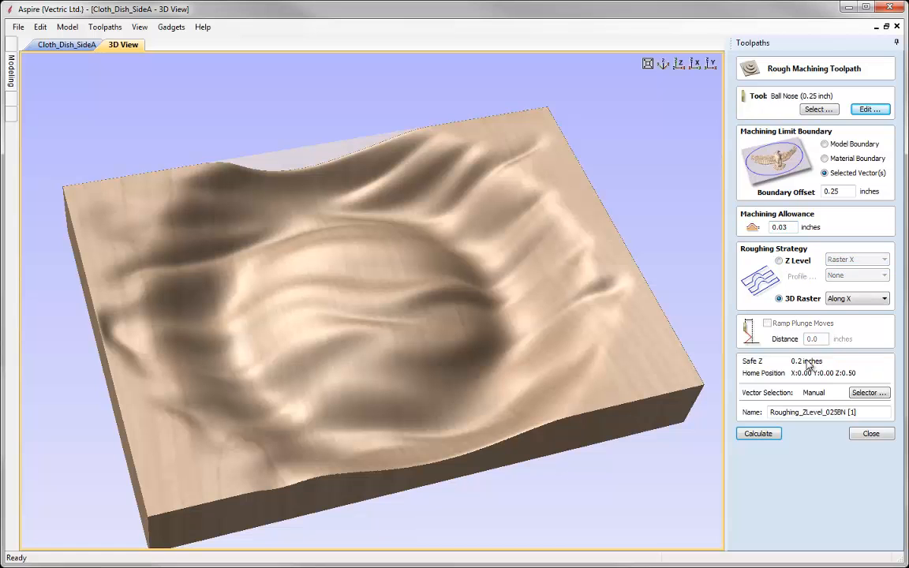
left_click(860, 298)
left_click(856, 318)
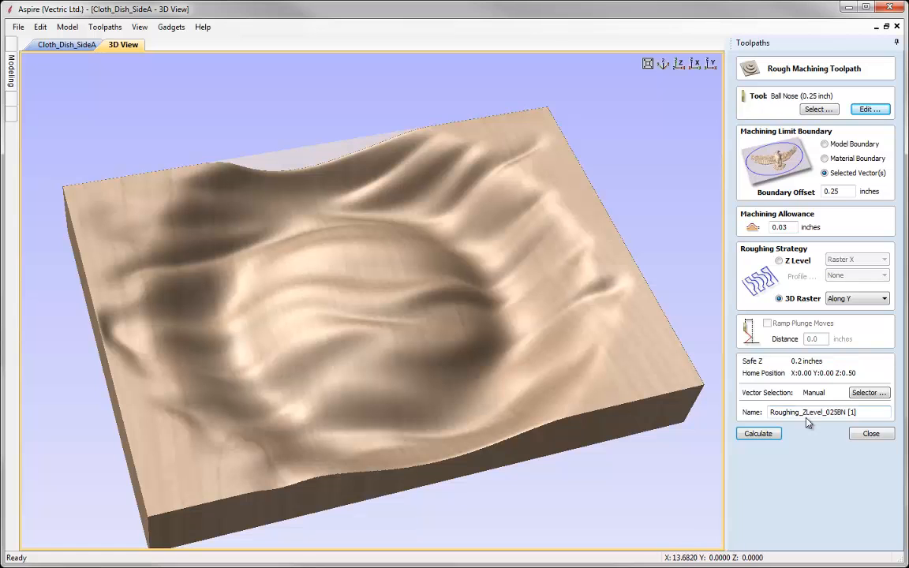
- Rename the copied toolpath Roughing_Raster_025BN and calculate it
left_click(867, 416)
left_click_drag(826, 412, 803, 412)
type("Balter")
left_click(760, 435)
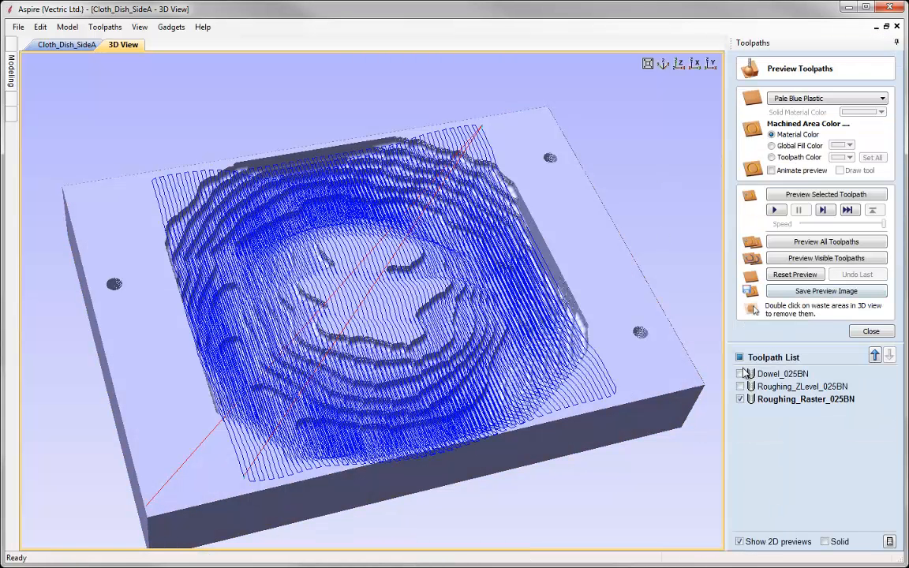
- Examine the 3D raster roughing passes from the side and from above the block
left_click_drag(408, 385, 339, 433)
left_click_drag(434, 430, 300, 290)
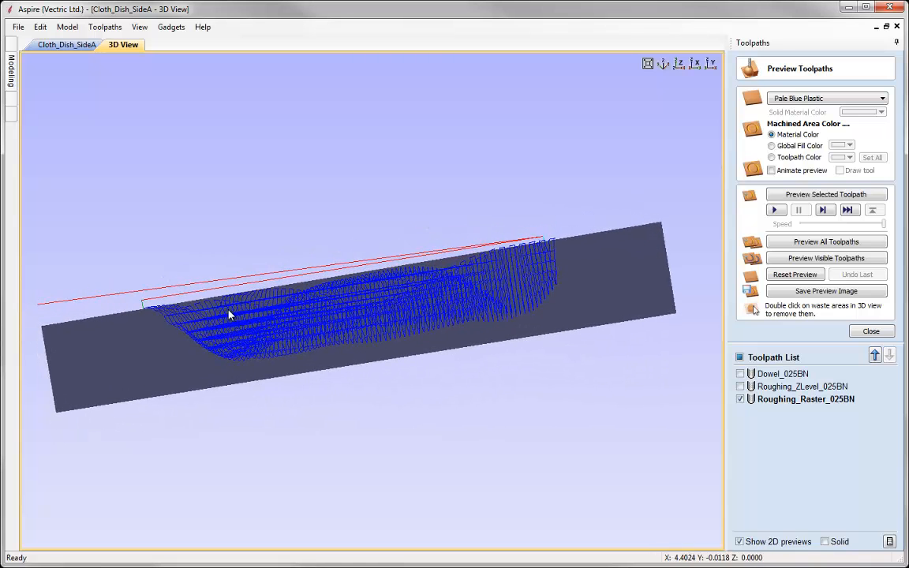
left_click_drag(252, 344, 329, 261)
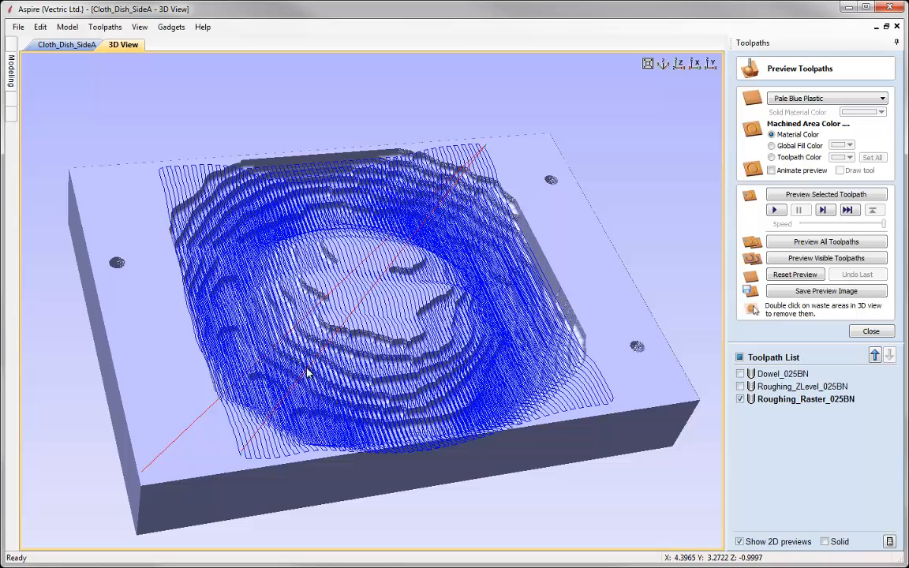
- Set the ball nose pass depth of the Roughing_Raster_025BN toolpath to 2 inches and recalculate it
double_click(789, 400)
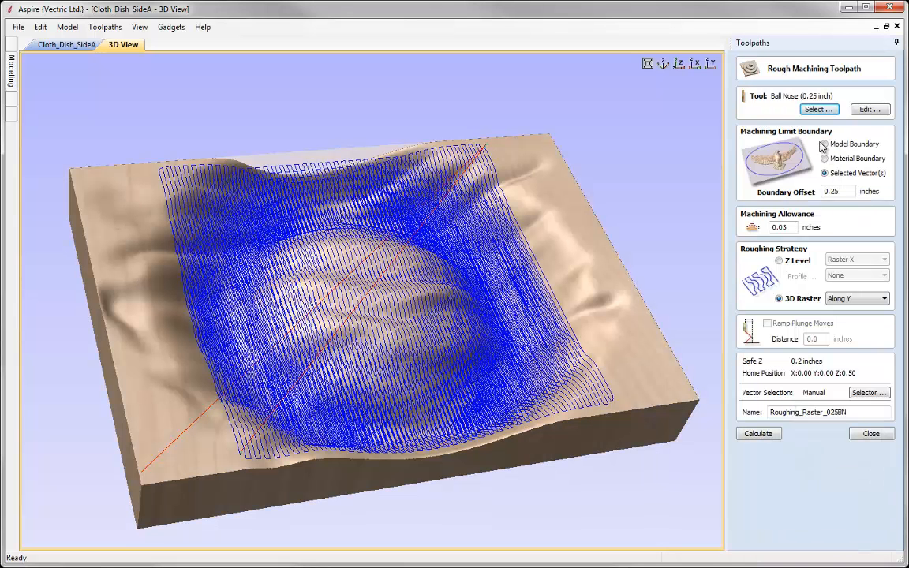
left_click(870, 109)
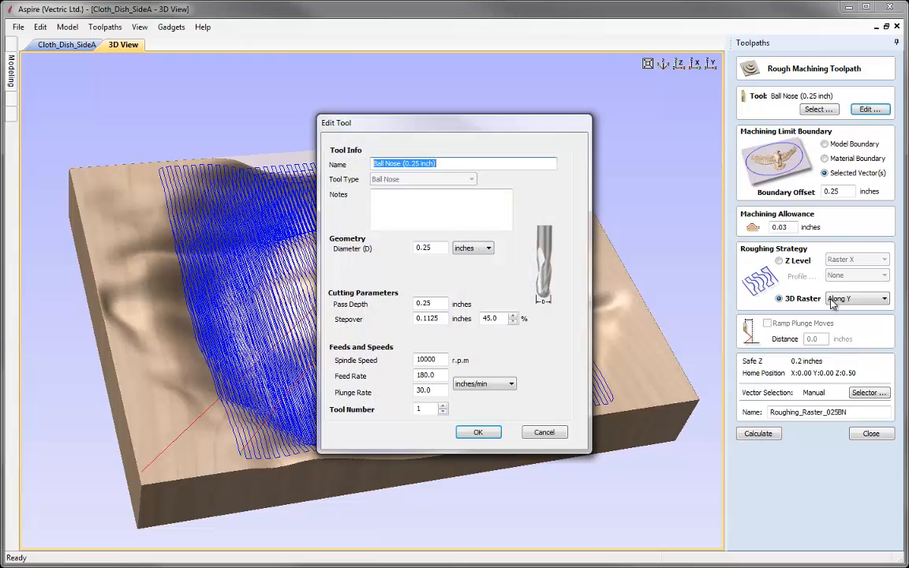
double_click(424, 304)
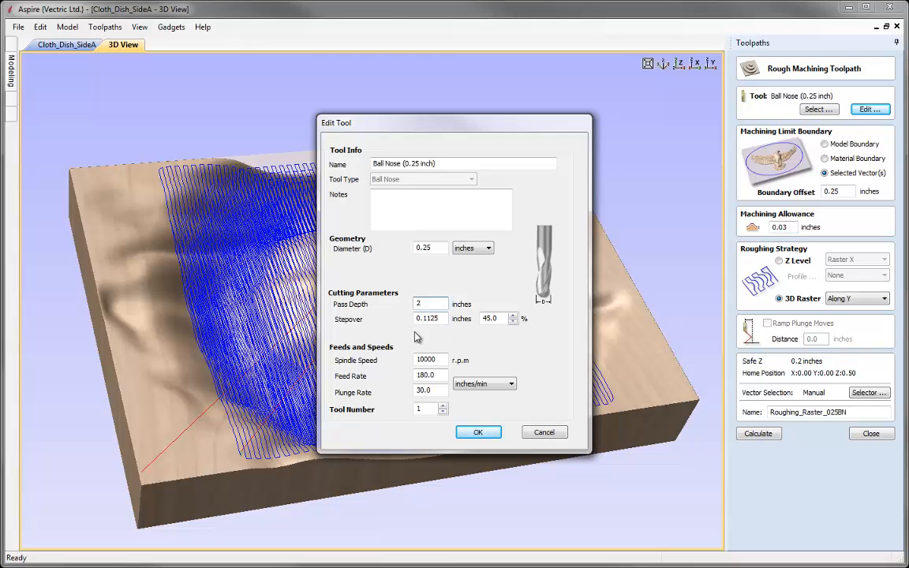
left_click(479, 432)
left_click(753, 434)
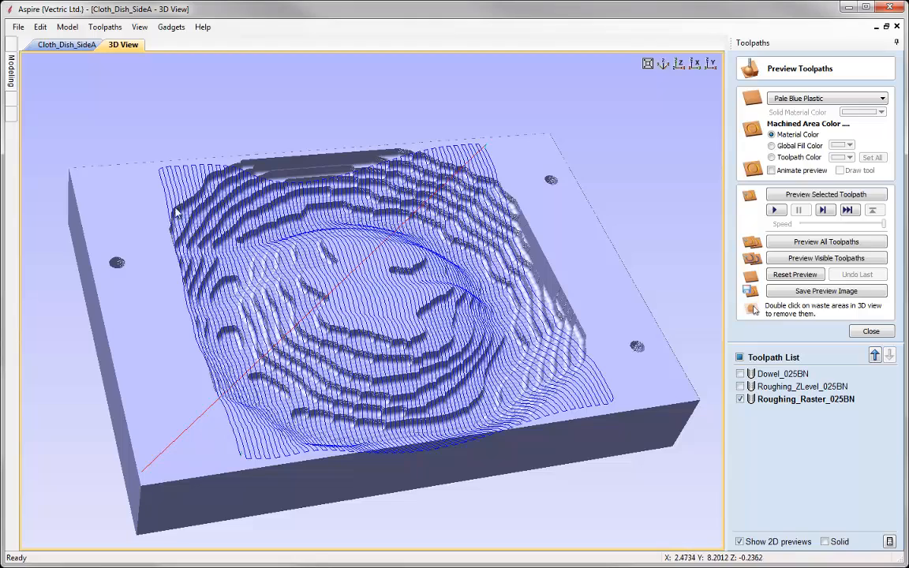
- Preview the recalculated raster roughing toolpath on the block in isometric view and finish the preview
left_click_drag(414, 294, 413, 339)
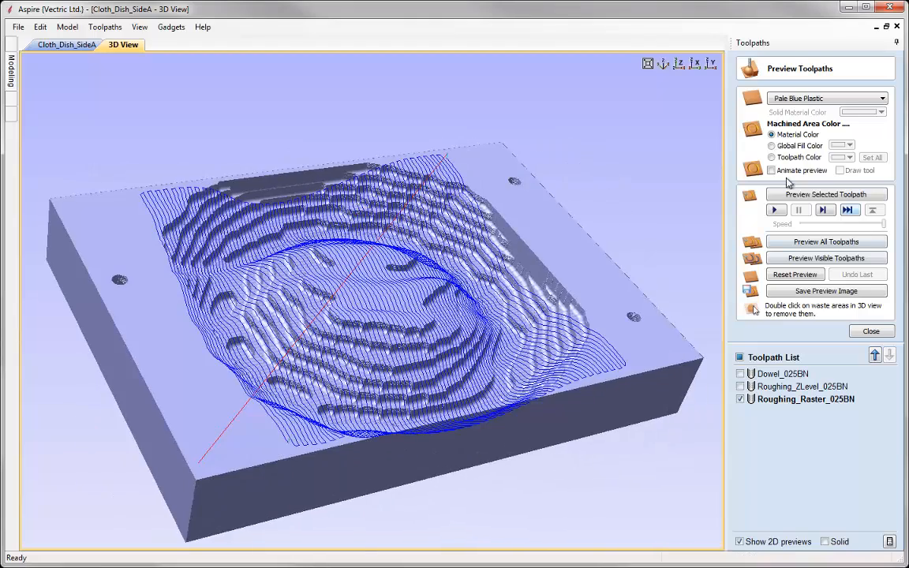
left_click(665, 64)
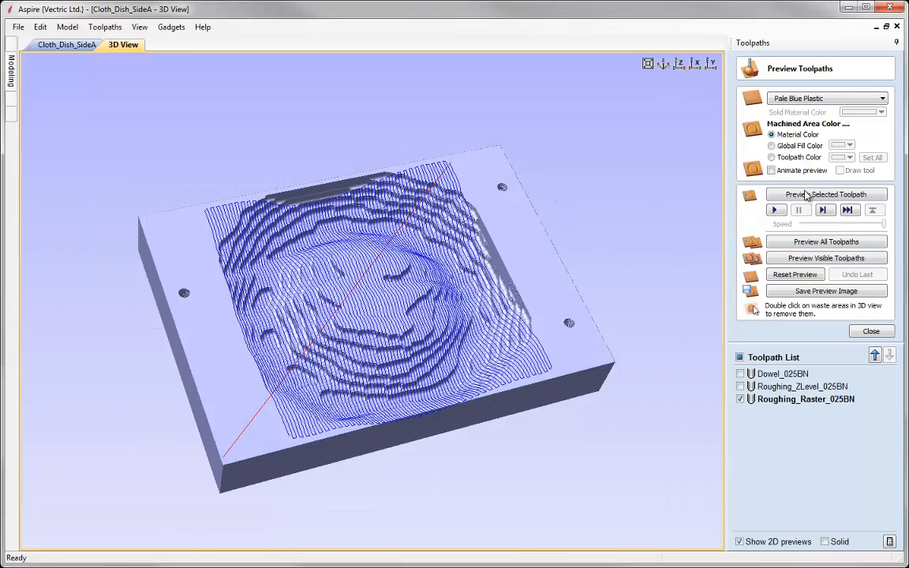
left_click(807, 197)
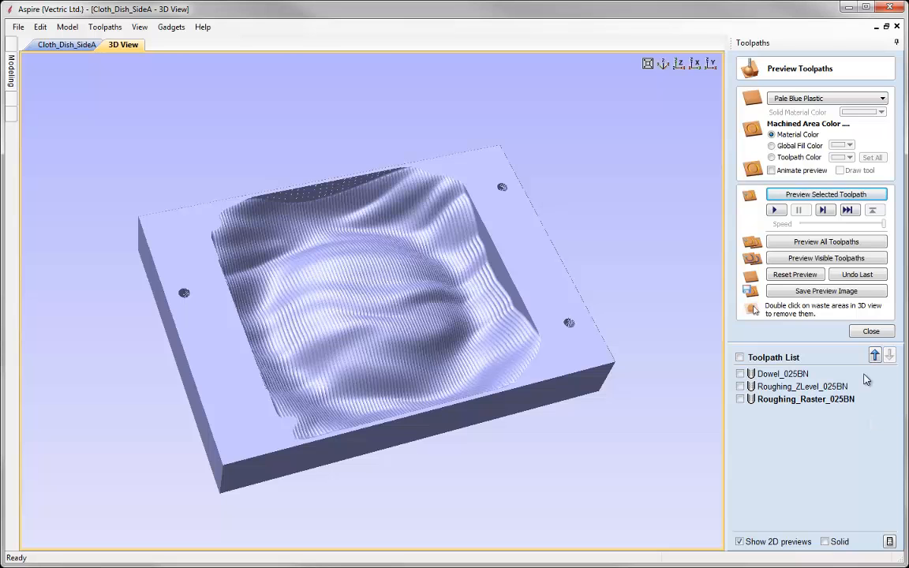
left_click(868, 331)
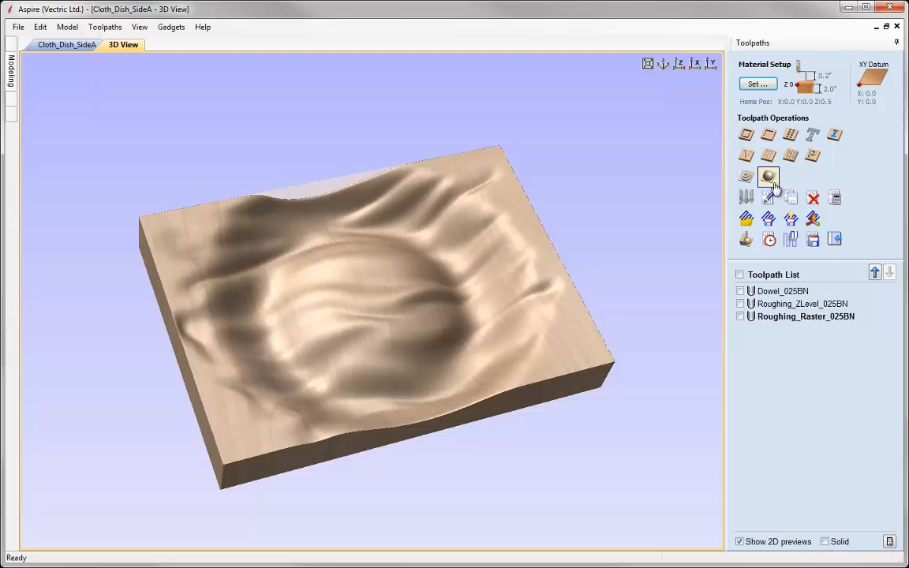
- Start a Finish Machining toolpath with the Ball Nose (0.25 inch) tool and check its cutting parameters
left_click(770, 179)
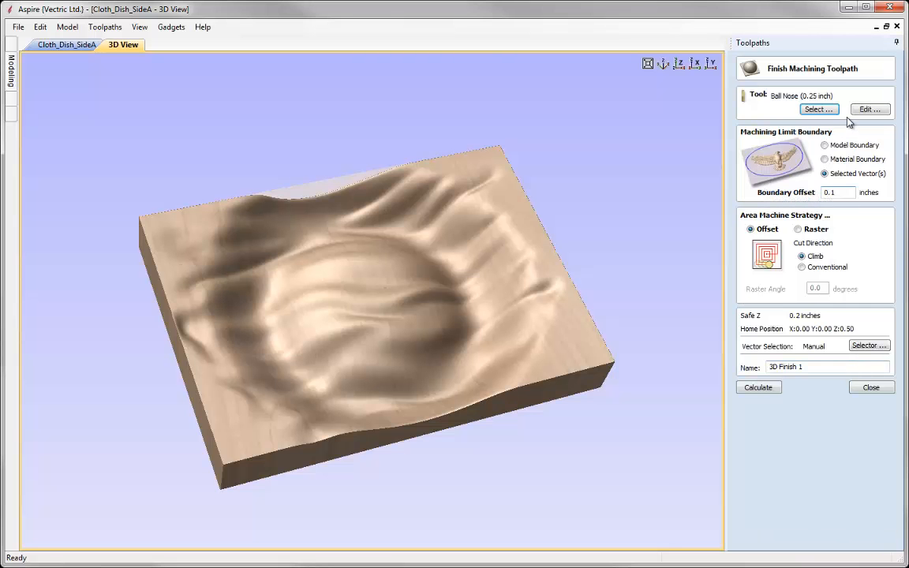
left_click(819, 109)
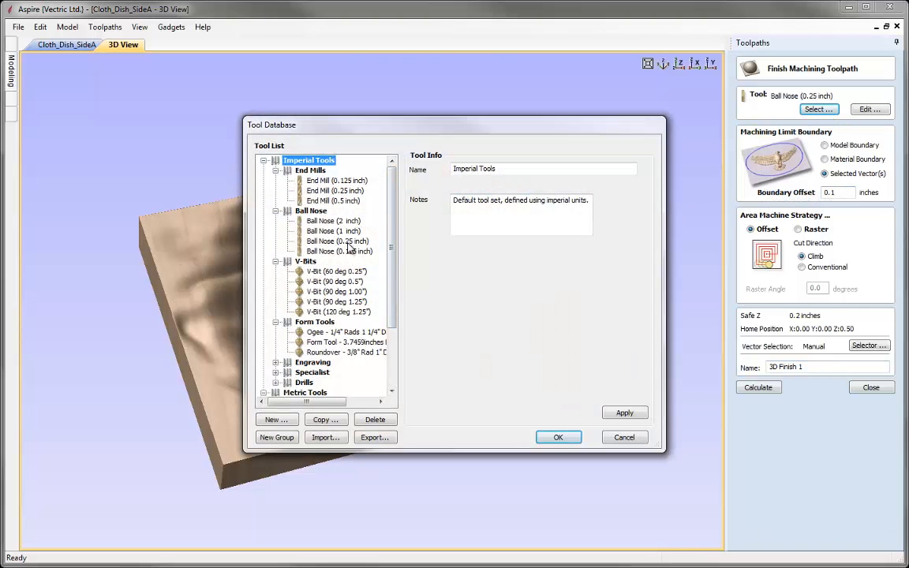
double_click(341, 241)
left_click(872, 110)
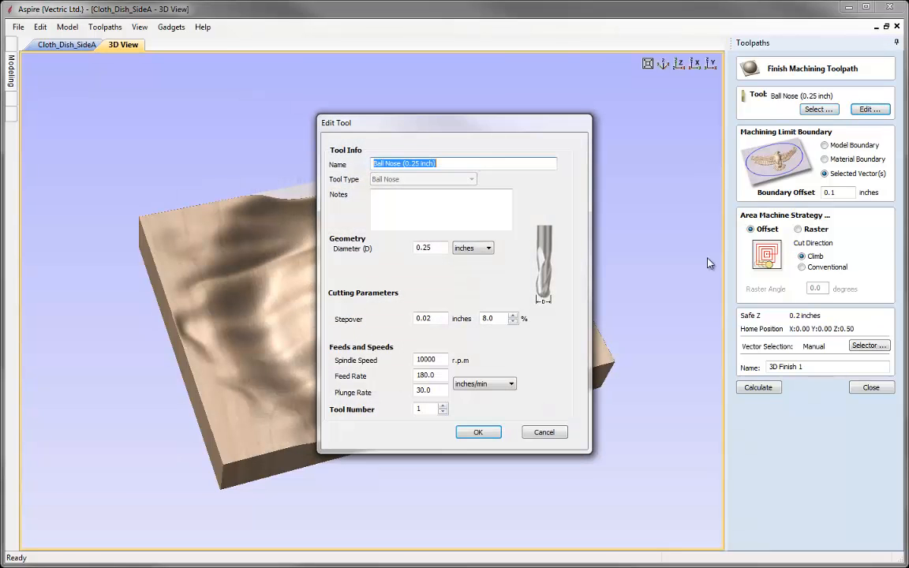
left_click(476, 433)
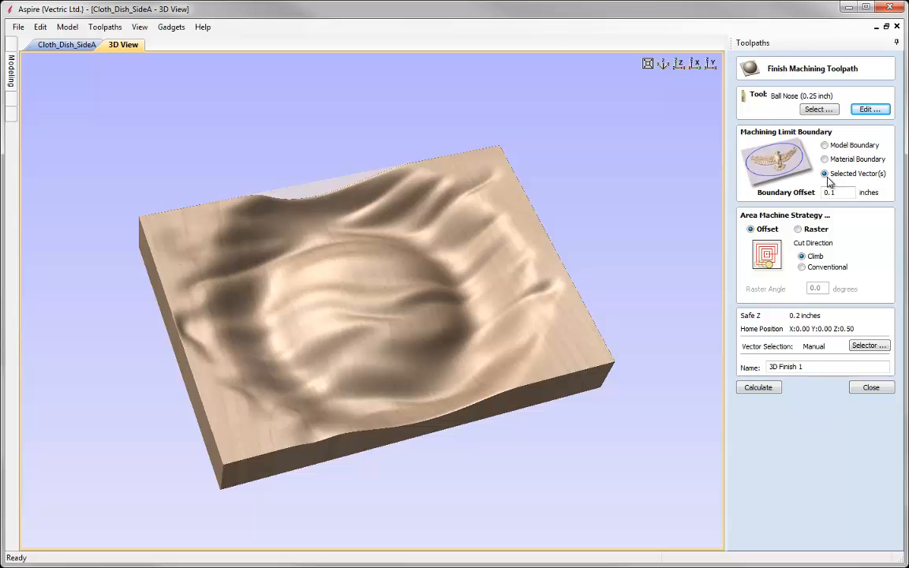
- Set the finishing toolpath's boundary offset to 0.15 inches and its area machining strategy to Raster
left_click(848, 196)
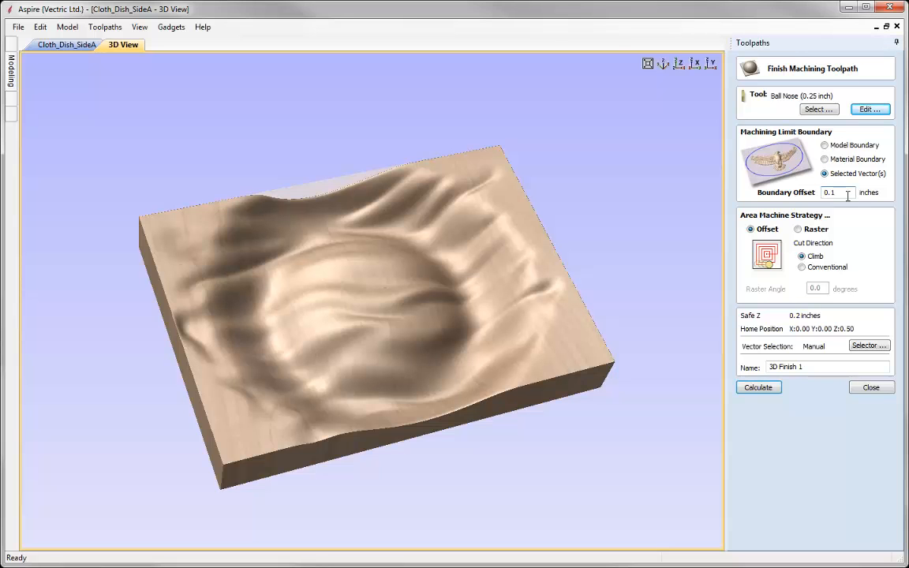
type("5")
left_click(799, 230)
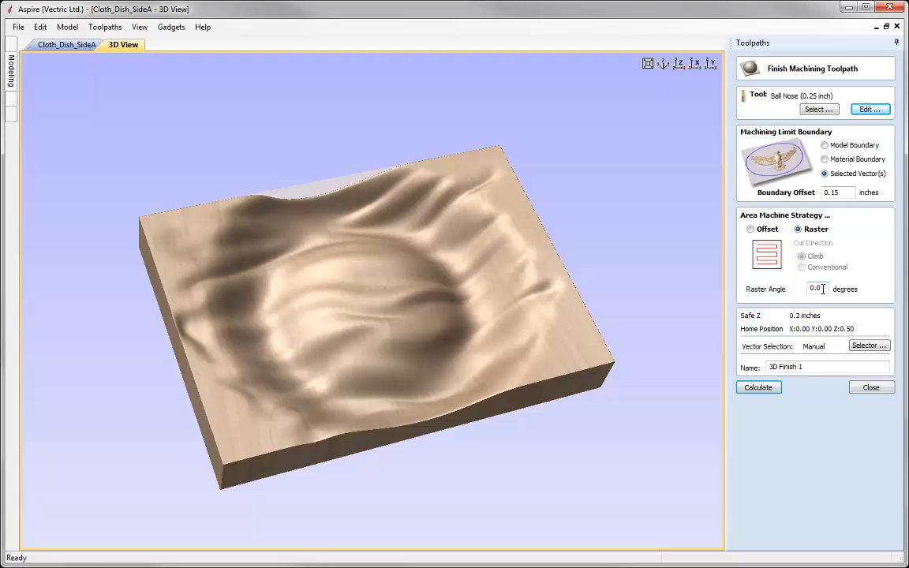
- Name the finishing toolpath Finish_025BN and calculate it
left_click(818, 367)
key("BackSpace")
key("BackSpace")
key("BackSpace")
key("BackSpace")
key("BackSpace")
key("BackSpace")
key("BackSpace")
key("BackSpace")
key("BackSpace")
key("BackSpace")
key("BackSpace")
type("Fin")
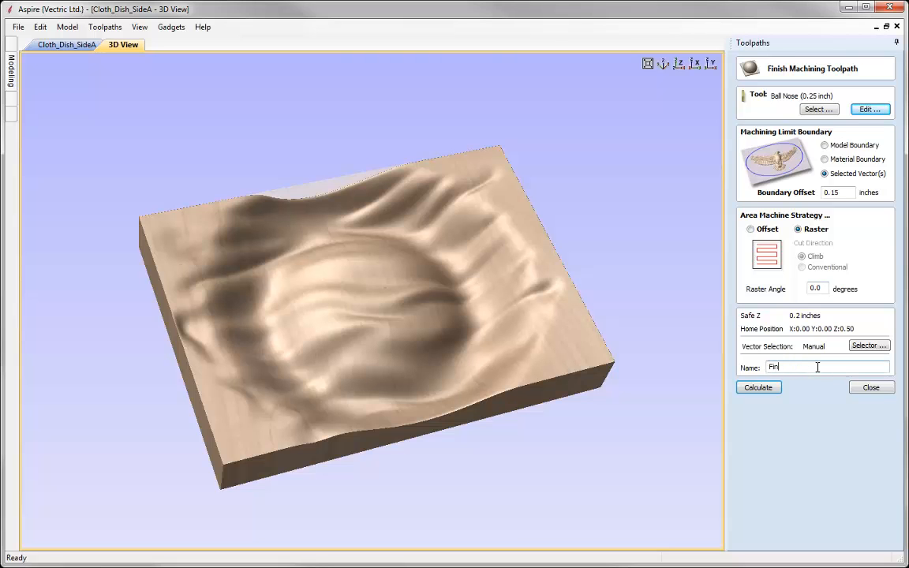
type("ish_025BN")
left_click(757, 388)
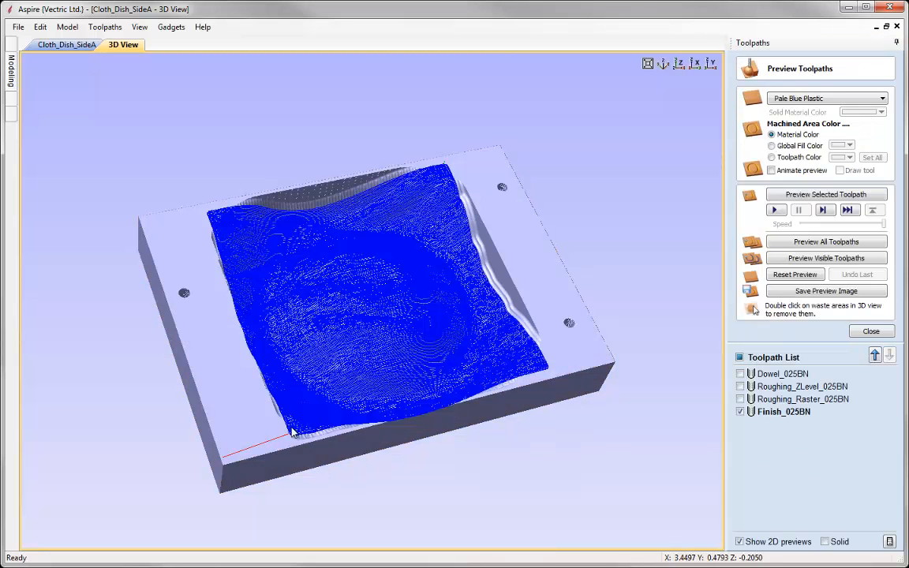
- Preview the Finish_025BN toolpath on the block, inspect the finished surface from several angles, and finish the preview
left_click(819, 196)
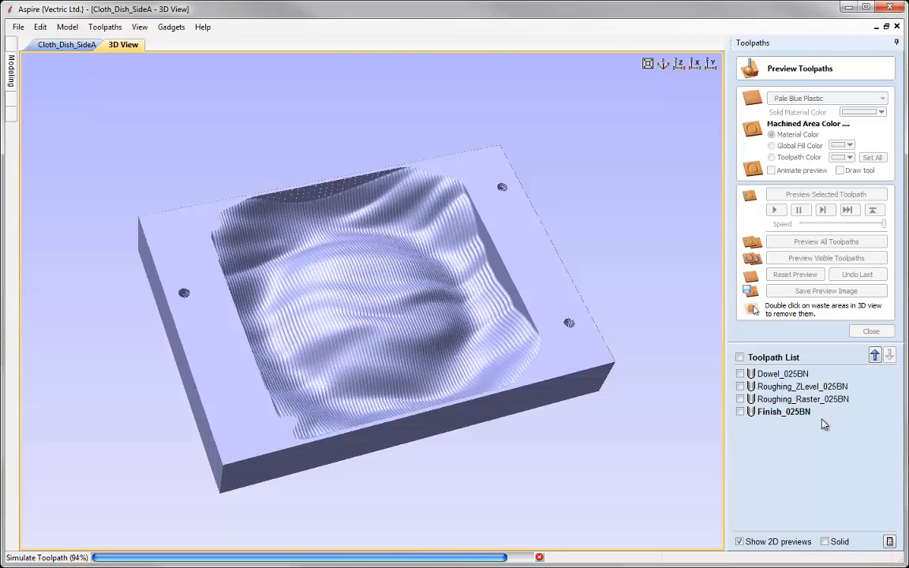
left_click_drag(395, 353, 442, 472)
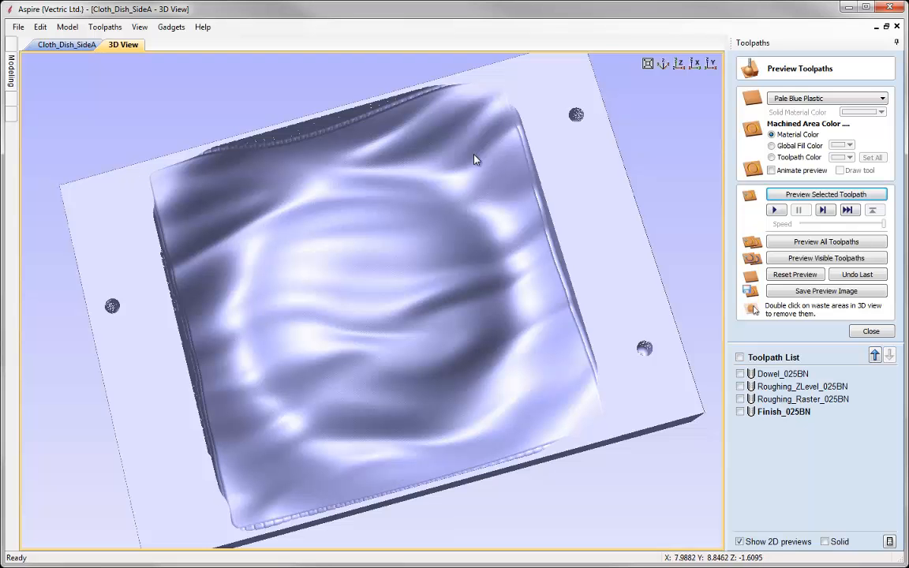
left_click_drag(380, 381, 406, 367)
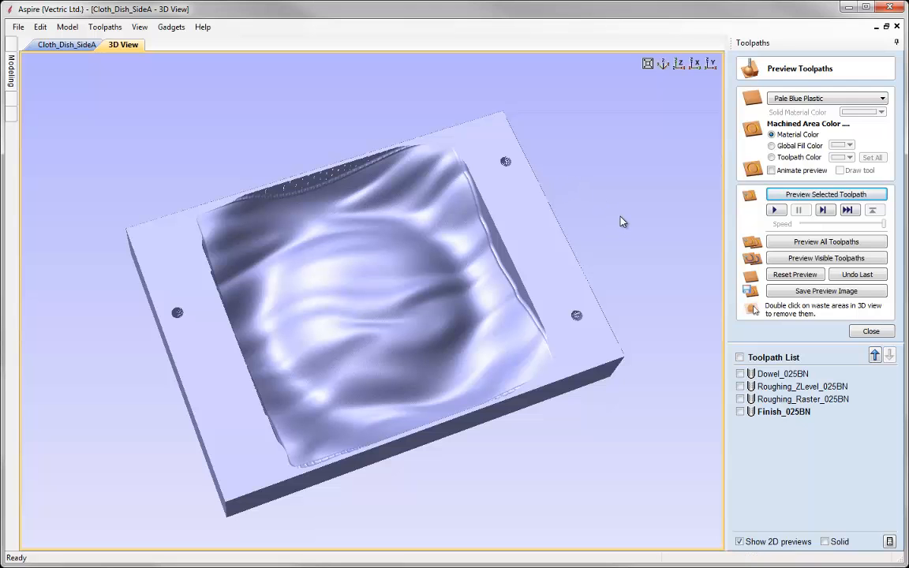
left_click(665, 66)
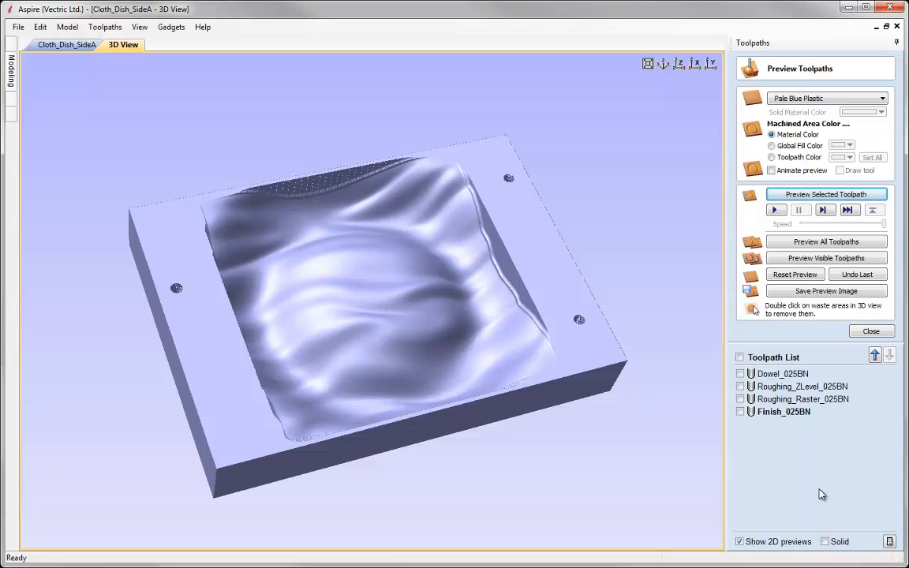
left_click(871, 332)
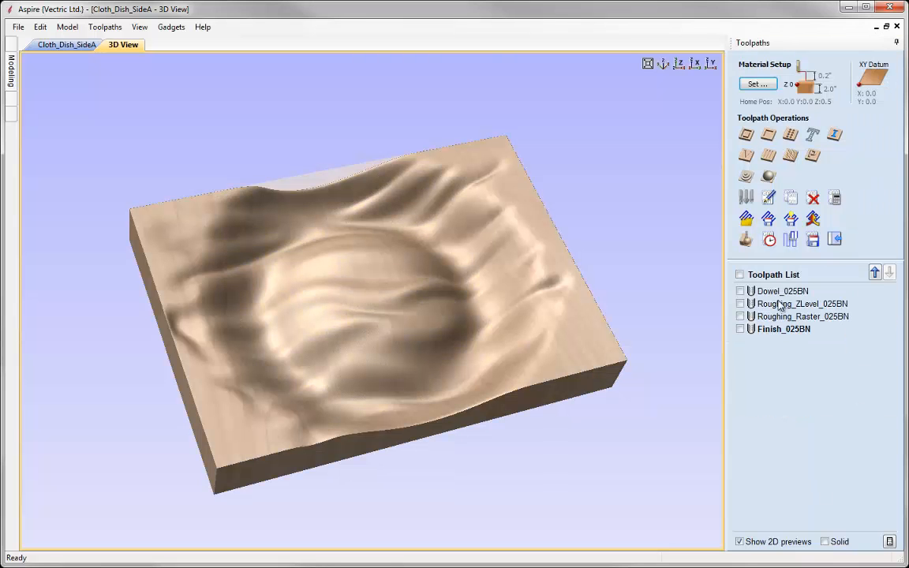
- Make all Side A toolpaths visible and set the toolpath output to combine all visible toolpaths in one file
mouse_move(761, 303)
left_click(739, 274)
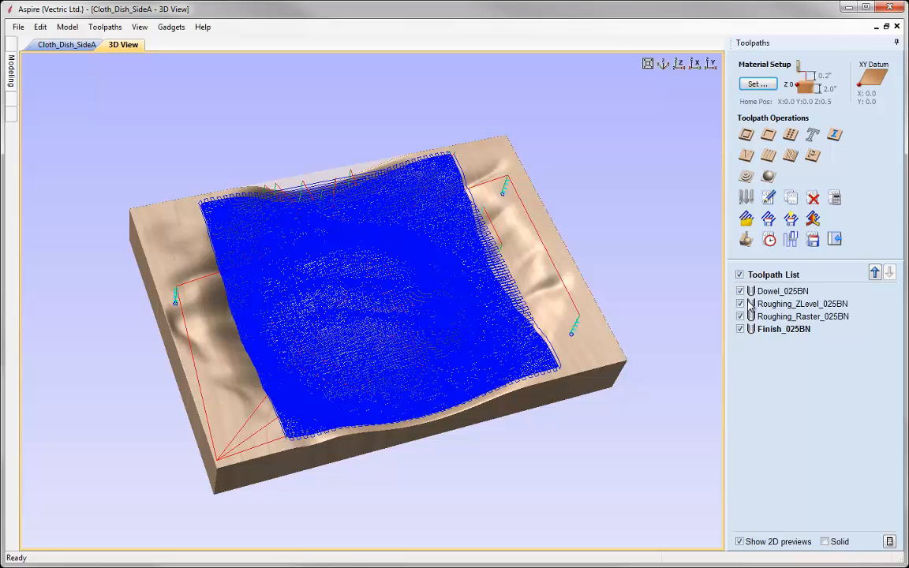
left_click(814, 242)
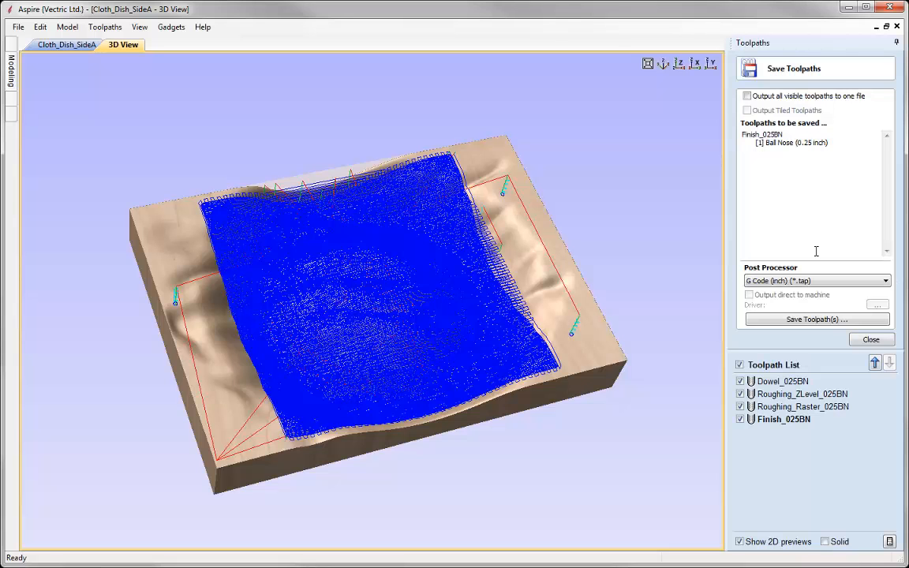
left_click(747, 96)
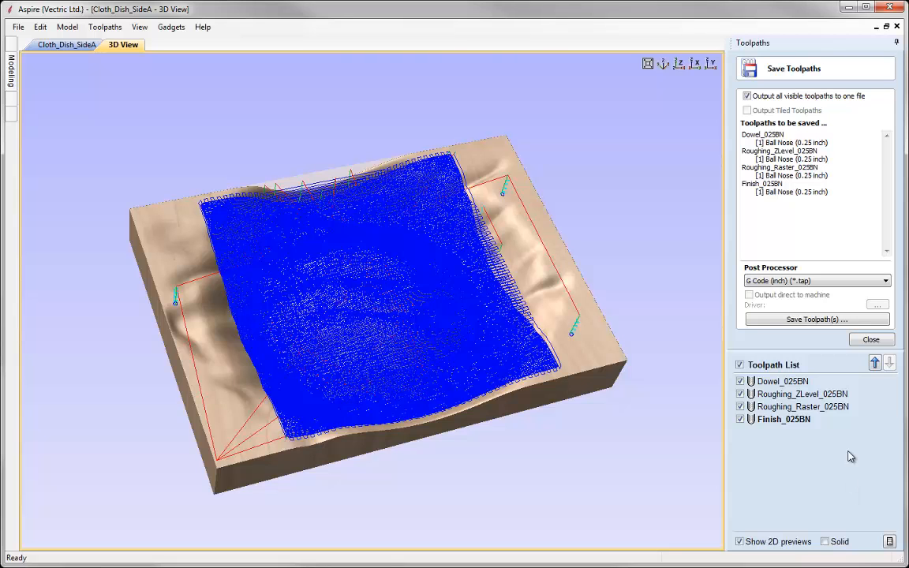
left_click(872, 340)
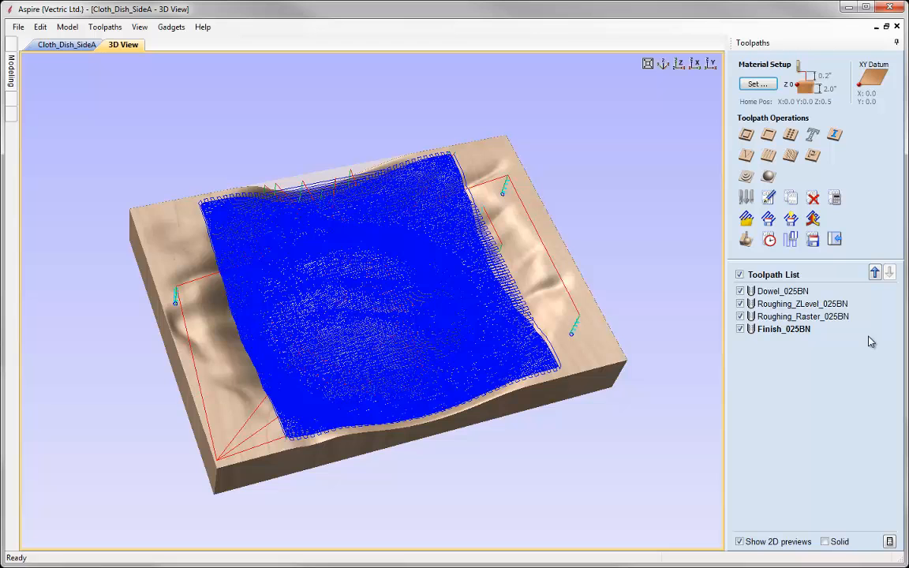
- Save the Side A file and save its toolpaths as a template named Cloth_Dish.ToolpathTemplate in ClothDish_FILES
left_click(17, 27)
left_click(31, 83)
left_click(792, 222)
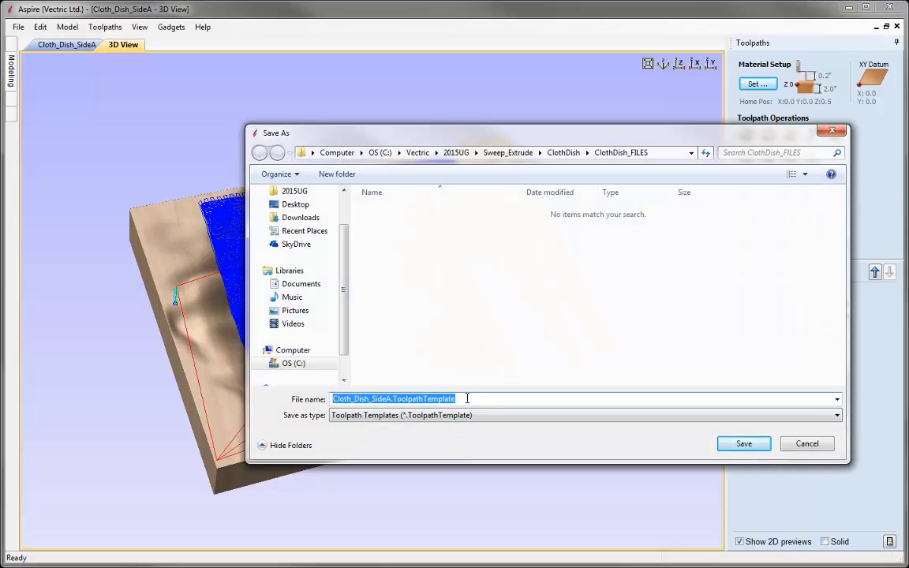
left_click_drag(392, 399, 371, 400)
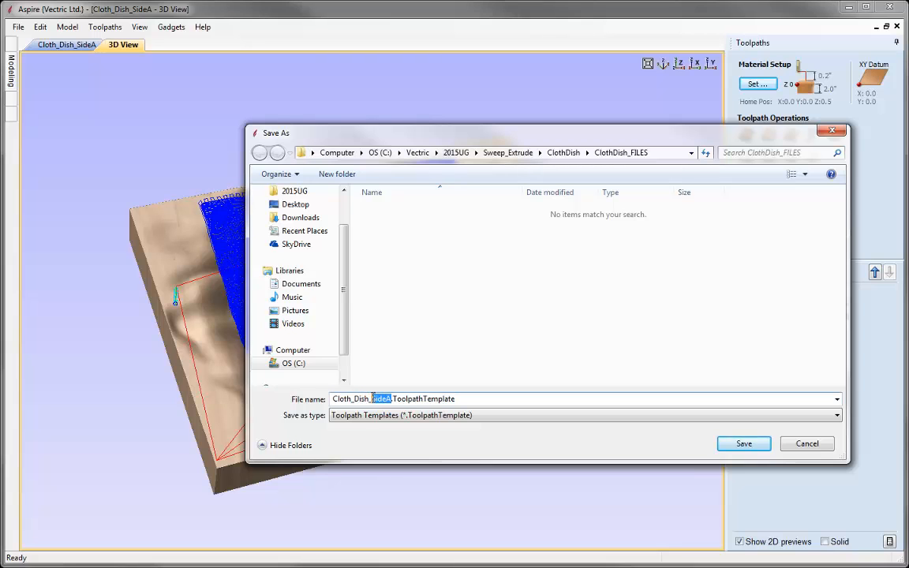
left_click(484, 400)
left_click(392, 399)
key("BackSpace")
key("BackSpace")
key("BackSpace")
key("BackSpace")
key("BackSpace")
key("BackSpace")
key("BackSpace")
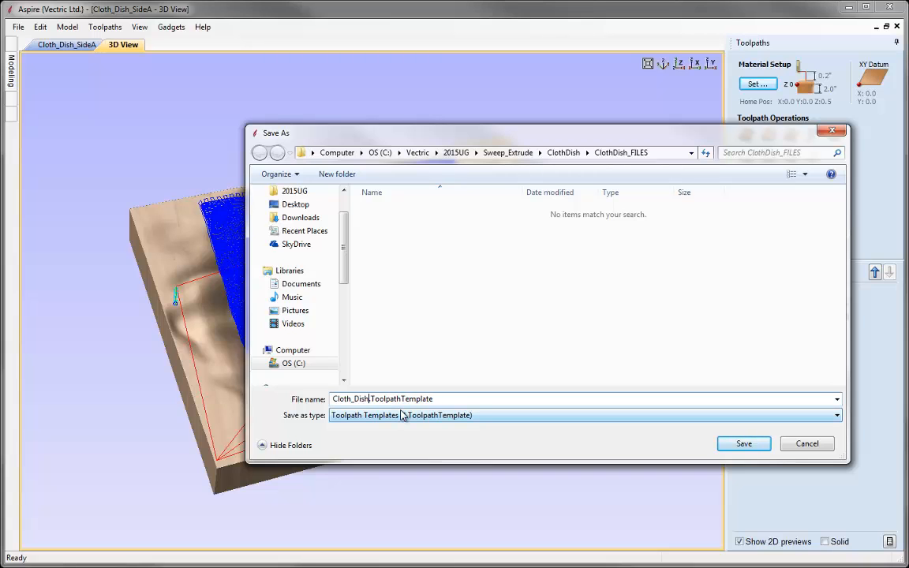
left_click(744, 445)
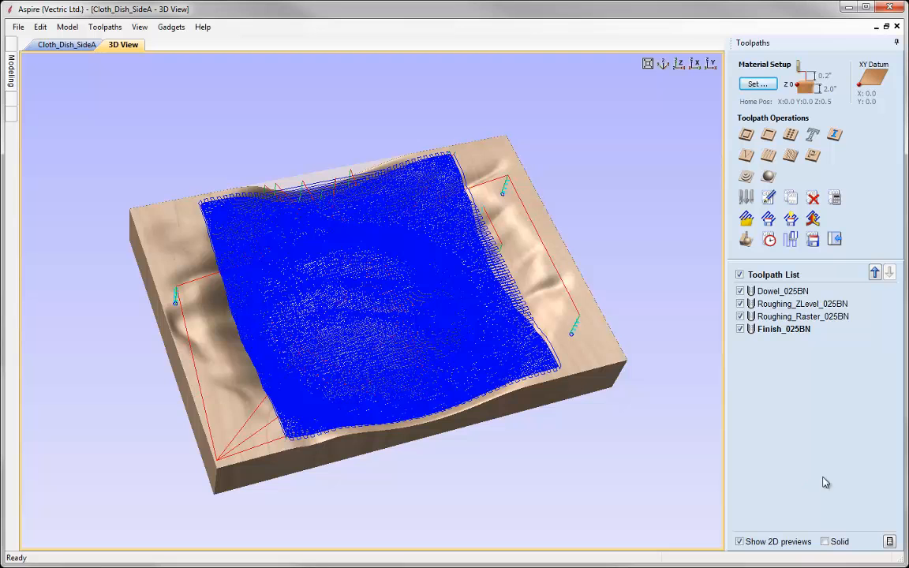
- Close the Side A file and open Cloth_Dish_SideB.crv3d with the toolpath operations displayed
left_click(19, 27)
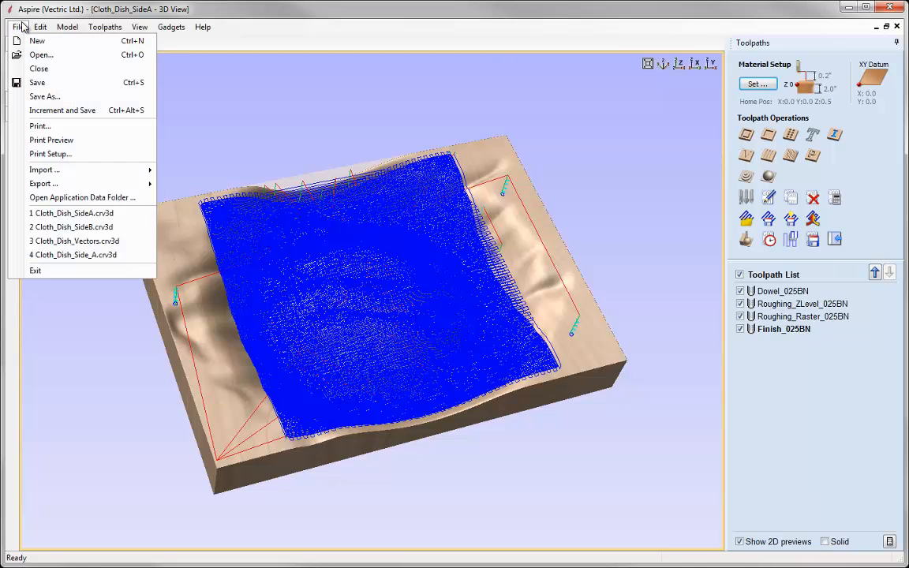
left_click(41, 69)
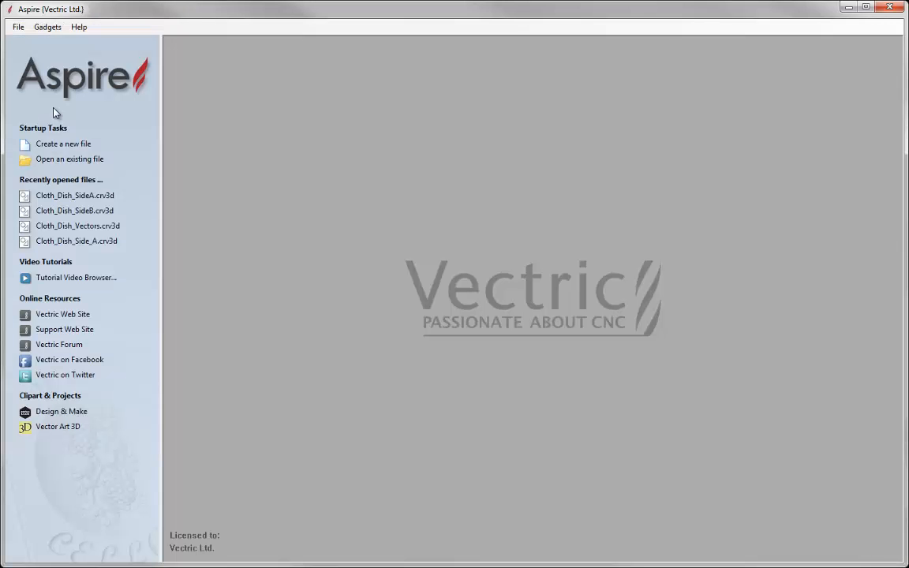
left_click(118, 162)
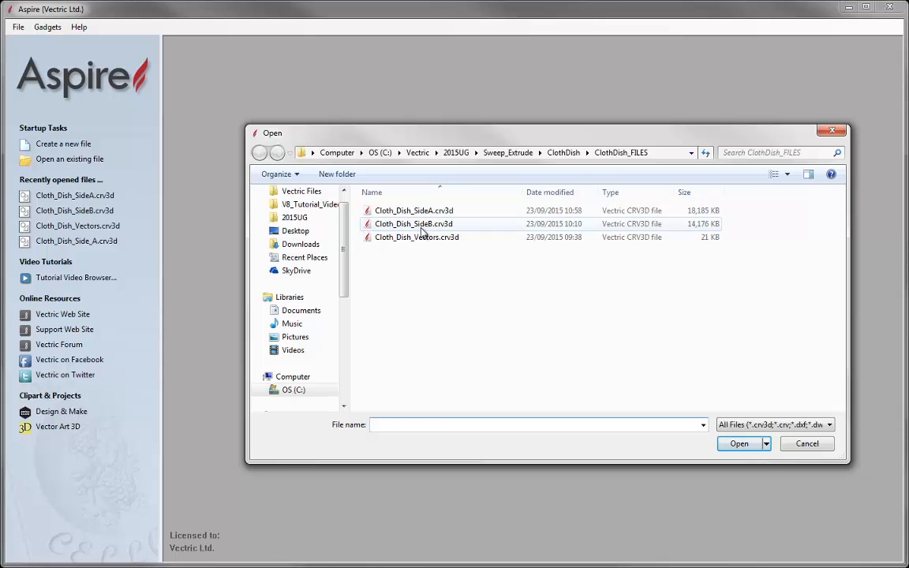
left_click(387, 225)
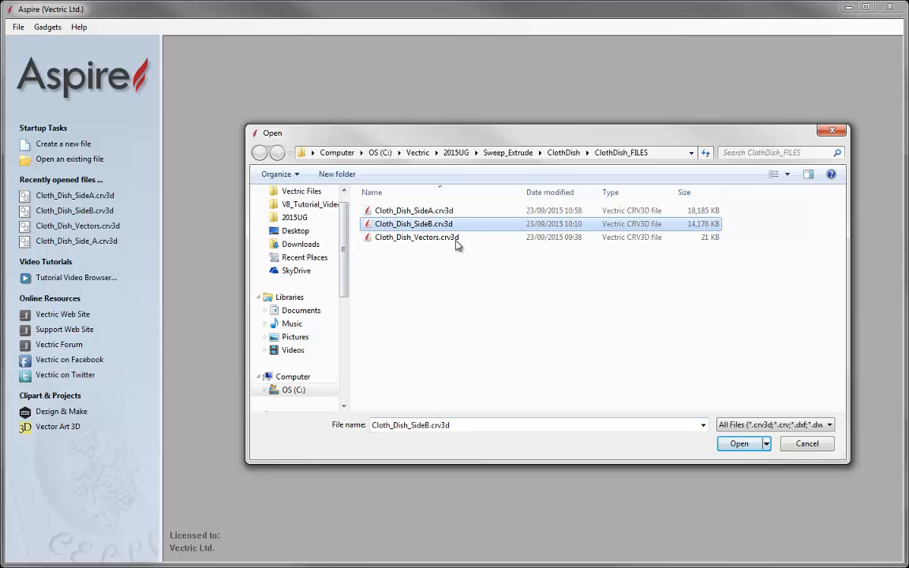
left_click(746, 445)
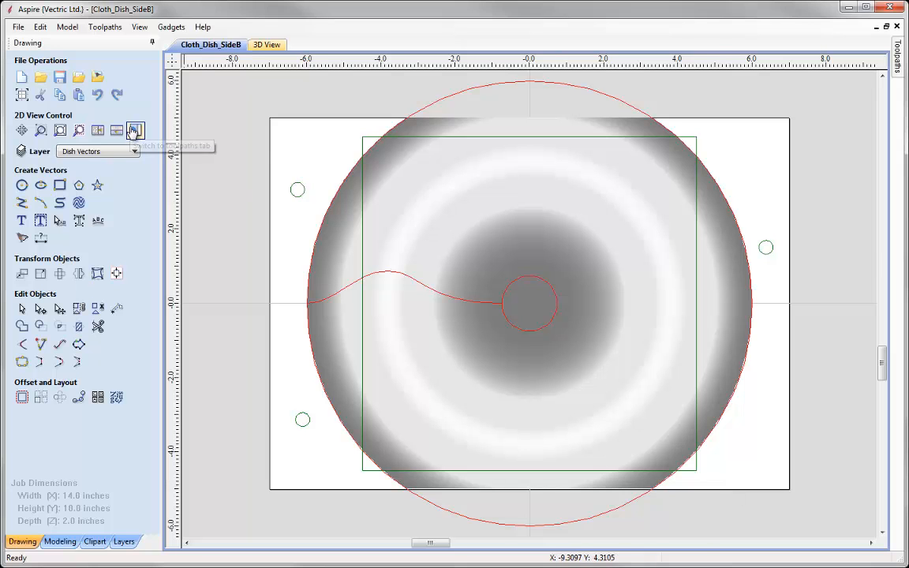
left_click(134, 131)
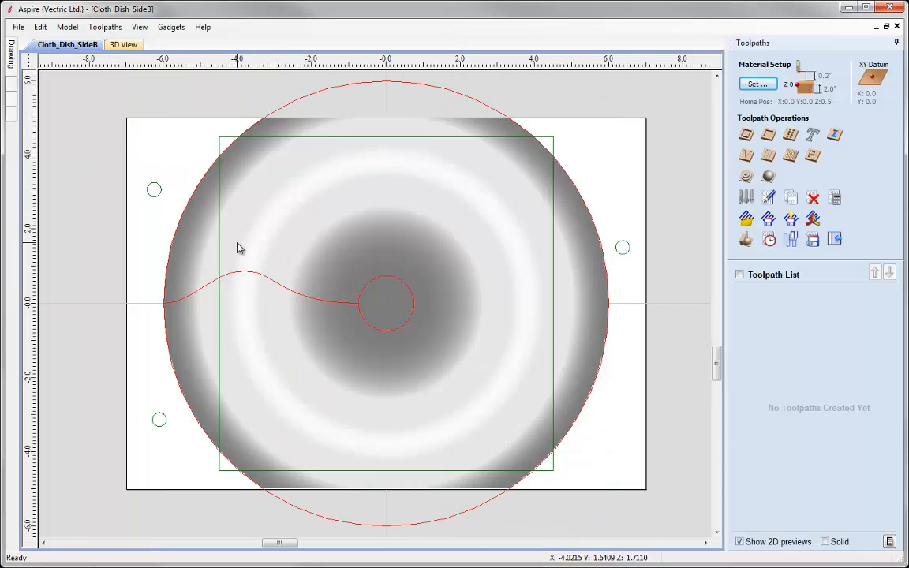
- Show the 2D and 3D views side by side and load the Cloth_Dish.ToolpathTemplate toolpath template
left_click(139, 29)
left_click(167, 210)
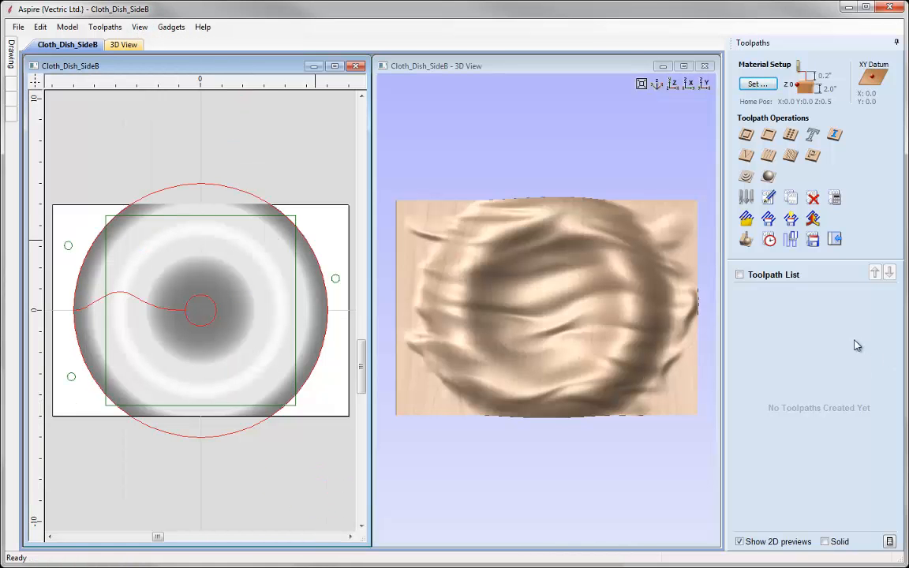
left_click(746, 220)
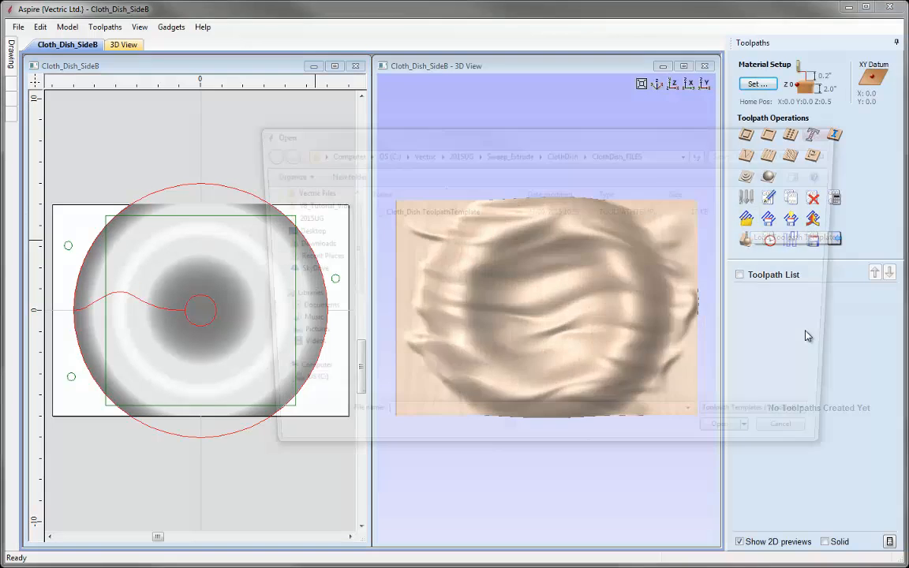
left_click(420, 216)
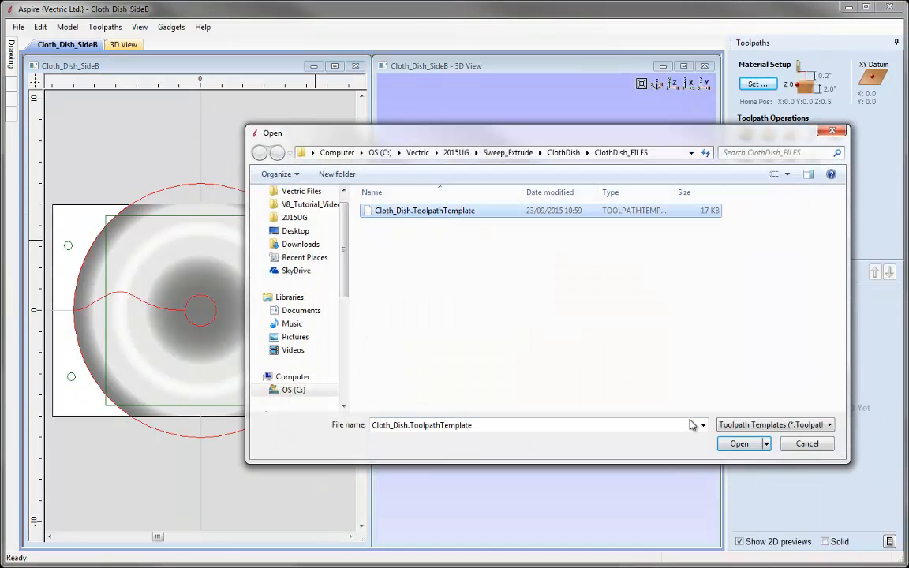
left_click(738, 444)
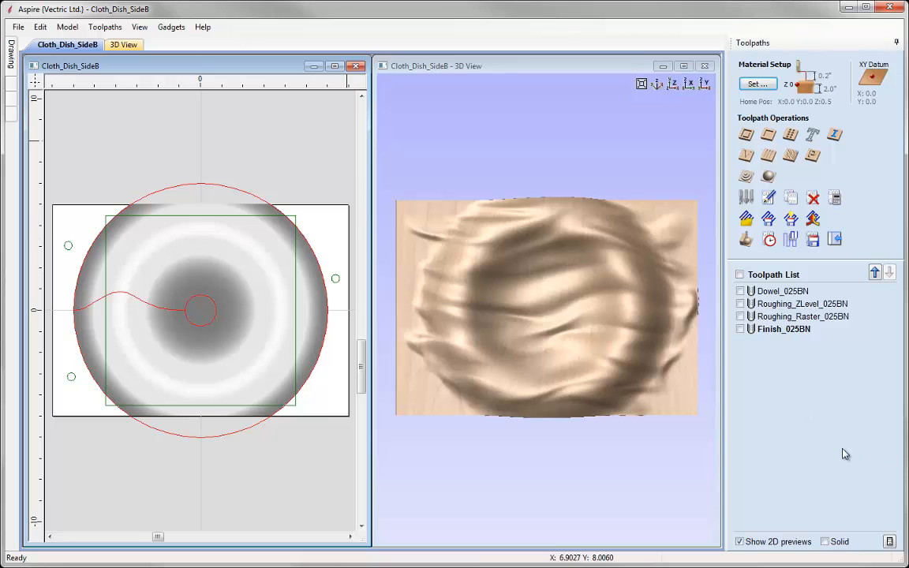
- In the material setup, set Z zero to the bottom of the material and the XY datum to its lower-left corner
left_click(755, 84)
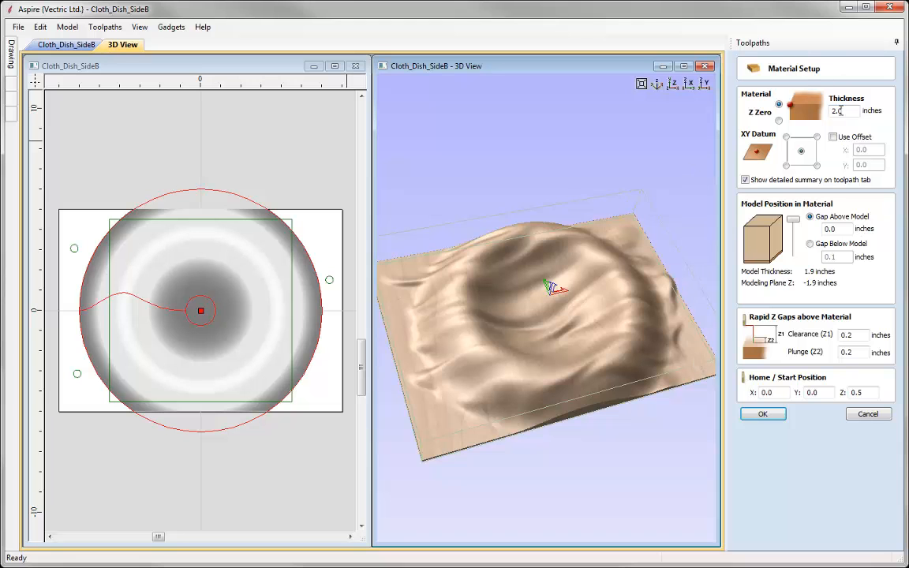
left_click(779, 120)
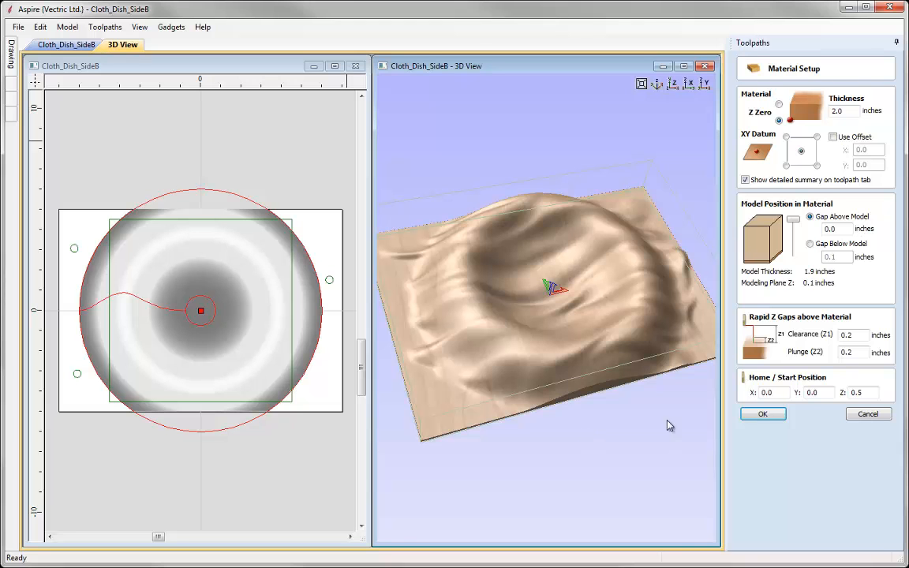
left_click(786, 166)
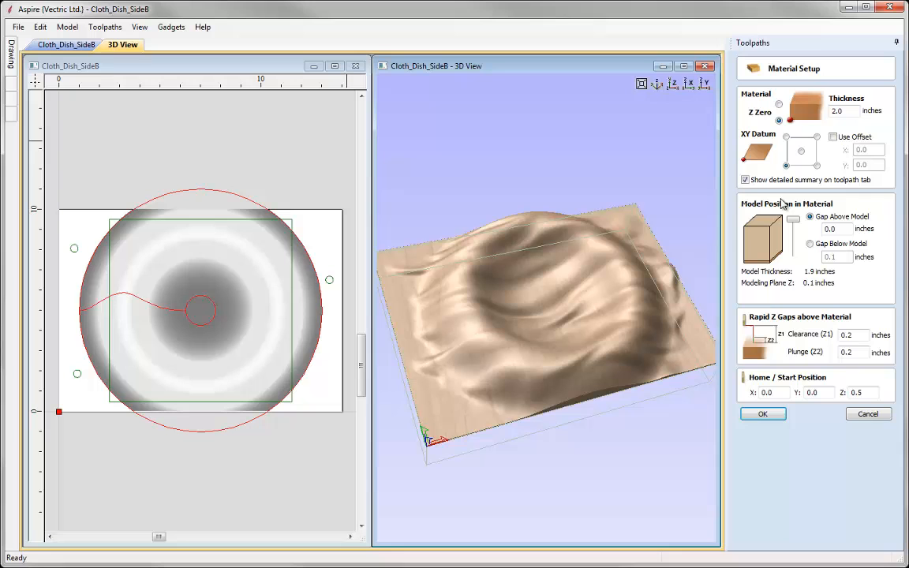
- Set the gap below the model to 0 inches and the home position Z to 2.5 inches, and apply the material setup
left_click(810, 245)
type("0")
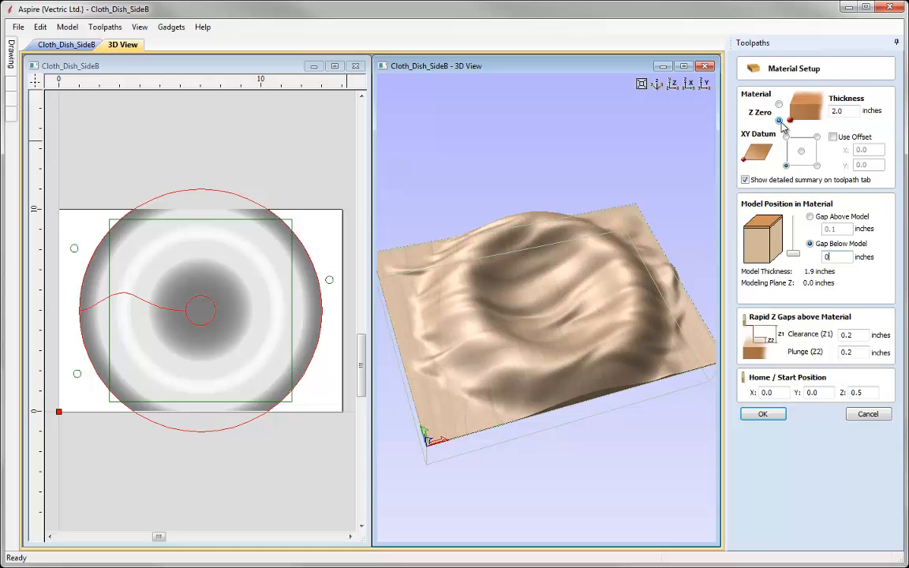
left_click_drag(875, 393, 844, 393)
type("2.5")
left_click(762, 414)
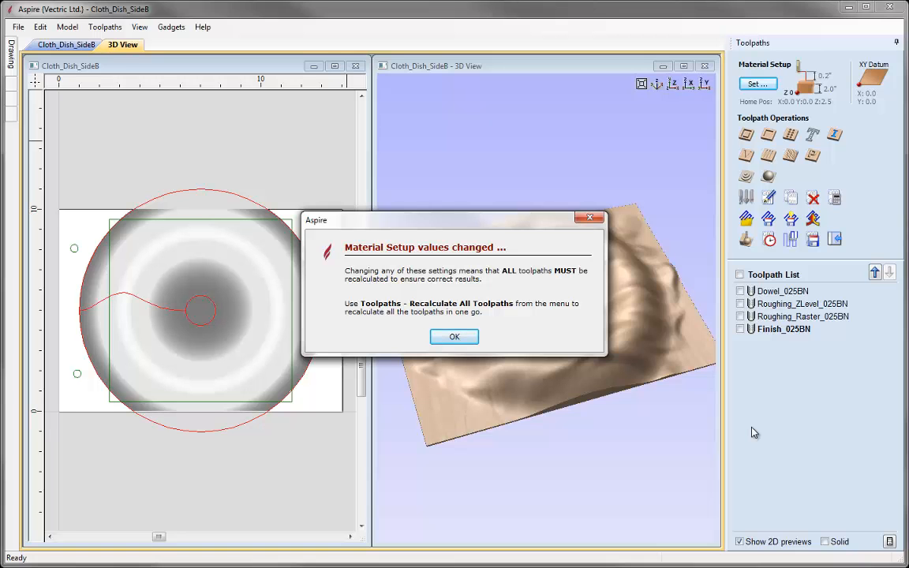
left_click(456, 338)
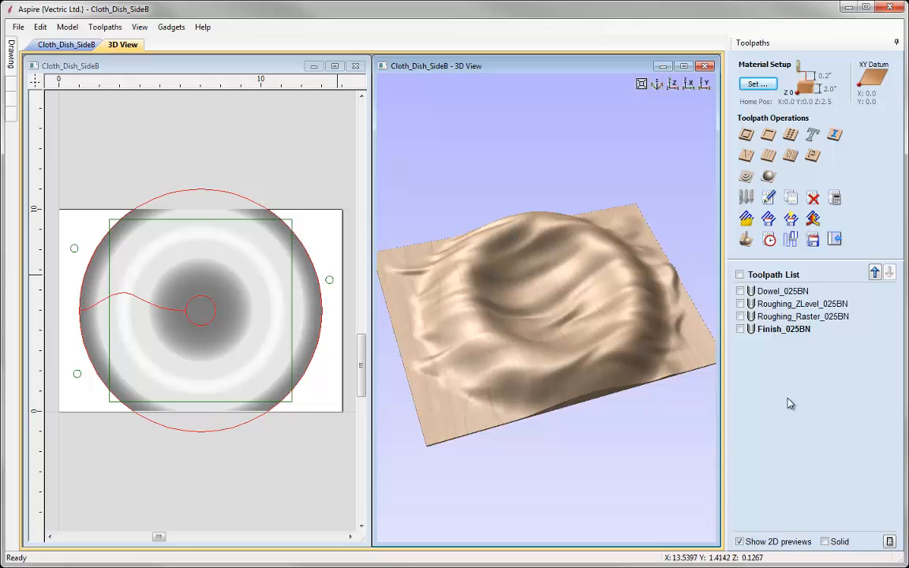
- Edit the Dowel_025BN profile toolpath to a start depth of 2 inches and a cut depth of 0.7 inches
double_click(778, 294)
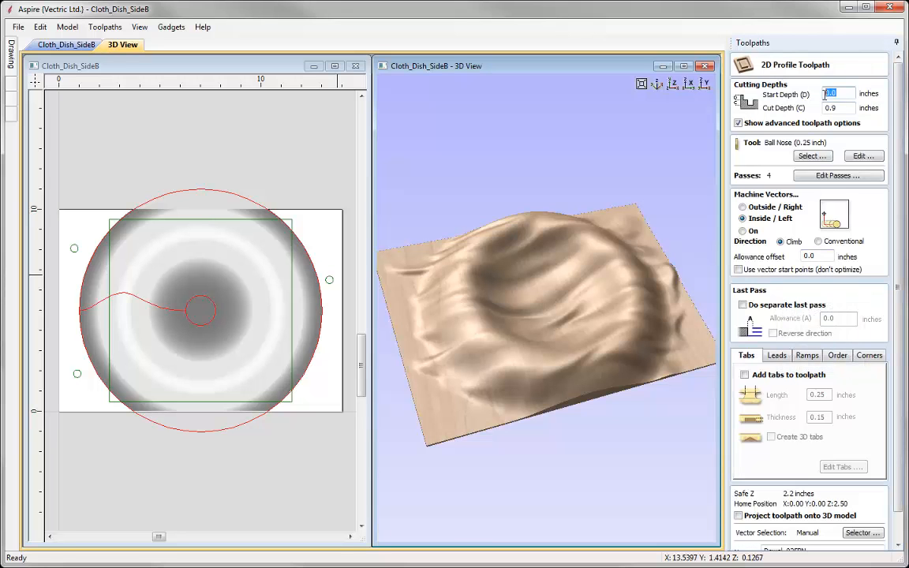
type("2")
key("Tab")
type("0.7")
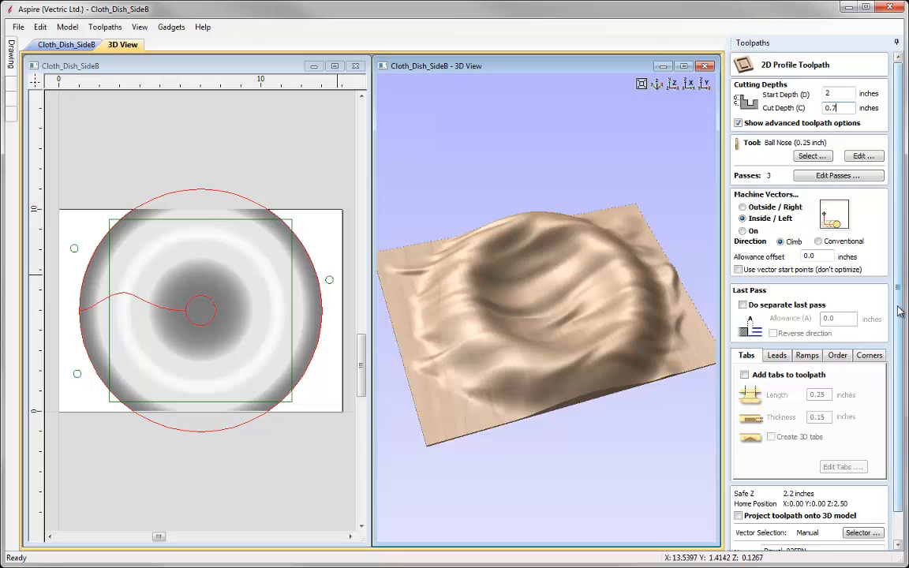
scroll(900, 310, "down", 2)
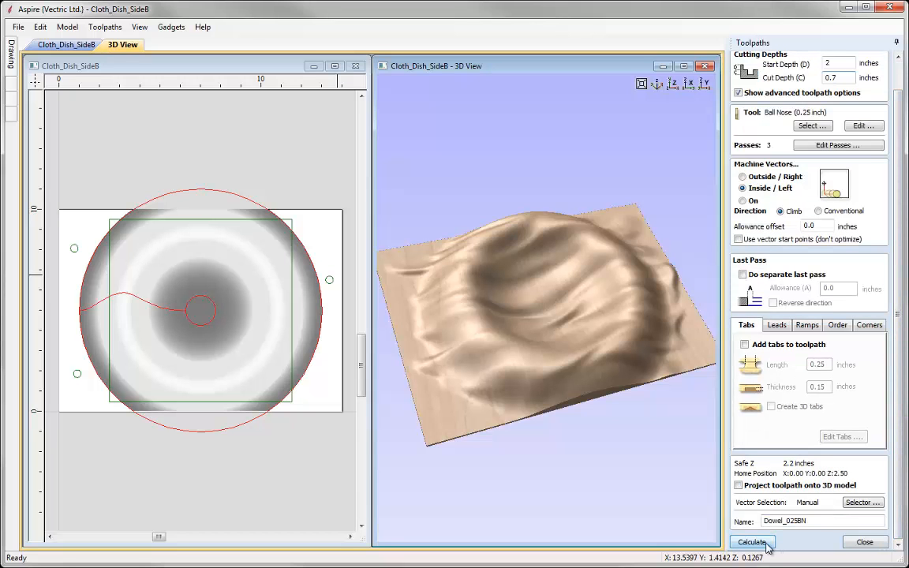
- Rename the dowel toolpath Dowel_025BN_NOMATERIAL and calculate it for the three dowel circles, accepting the cut through the material
left_click(817, 521)
type("_NOMATERIAL")
left_click(753, 542)
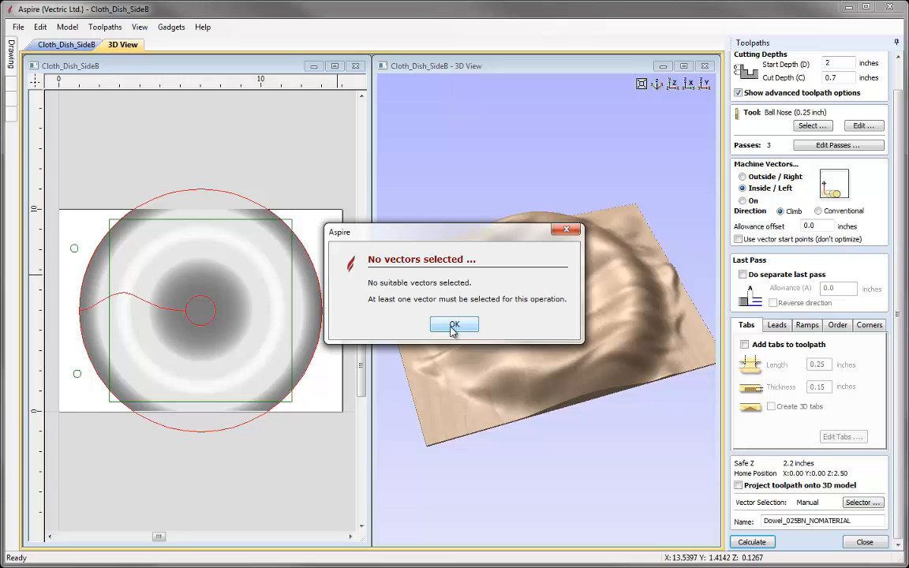
left_click(454, 328)
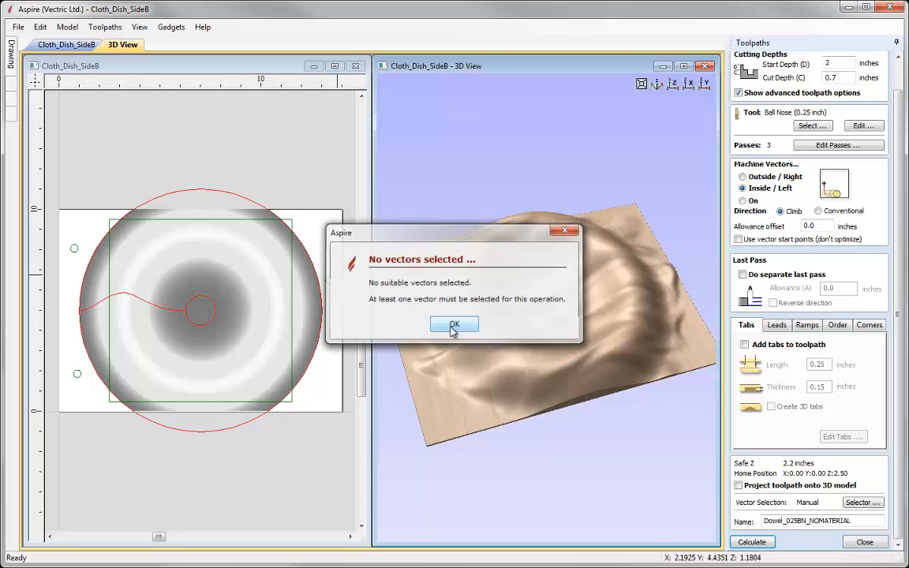
left_click(76, 371)
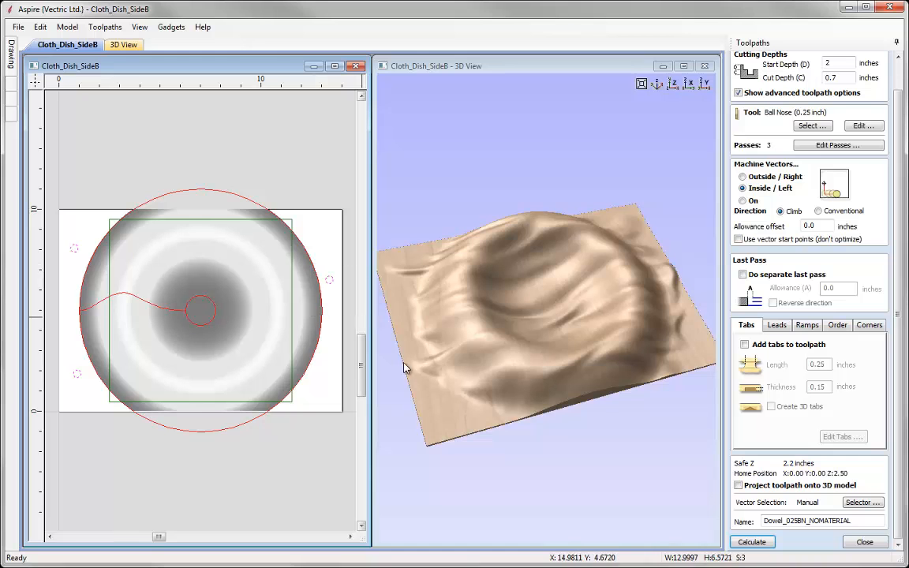
left_click(753, 543)
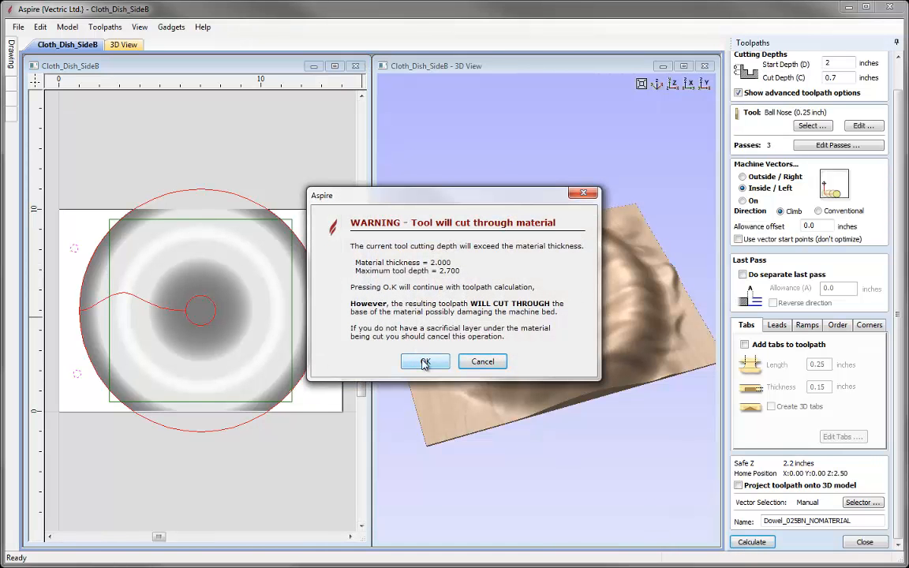
left_click(424, 362)
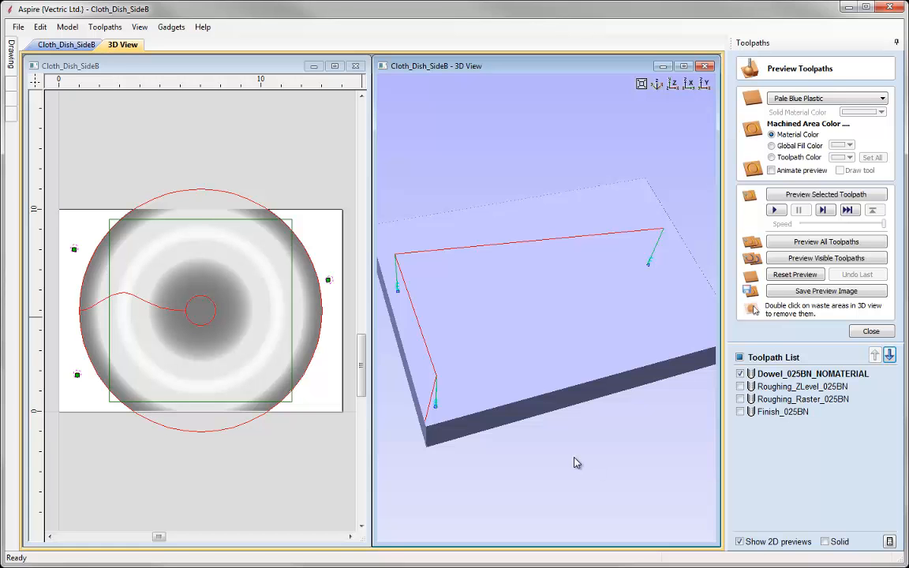
- Inspect the dowel toolpath in 3D, close the preview and hide Dowel_025BN_NOMATERIAL
left_click_drag(565, 420, 538, 452)
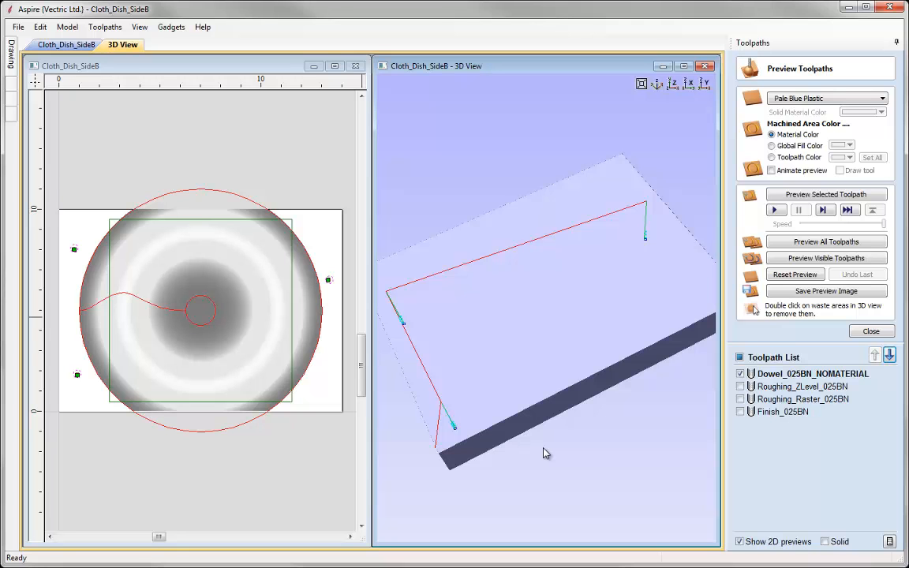
left_click(871, 331)
left_click(740, 291)
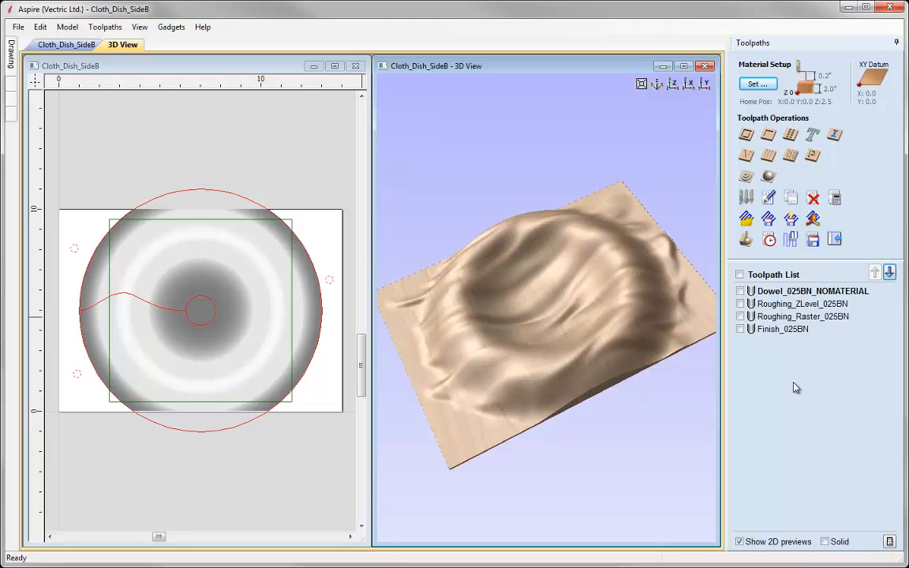
- Calculate Roughing_ZLevel_025BN with the square vector as its machining limit and a boundary offset of 0.3 inches
double_click(787, 307)
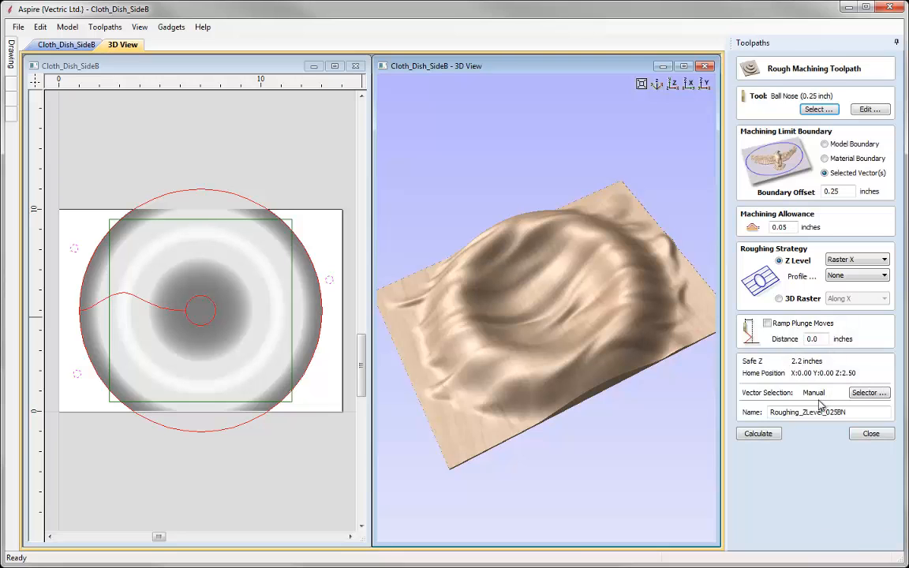
left_click(287, 219)
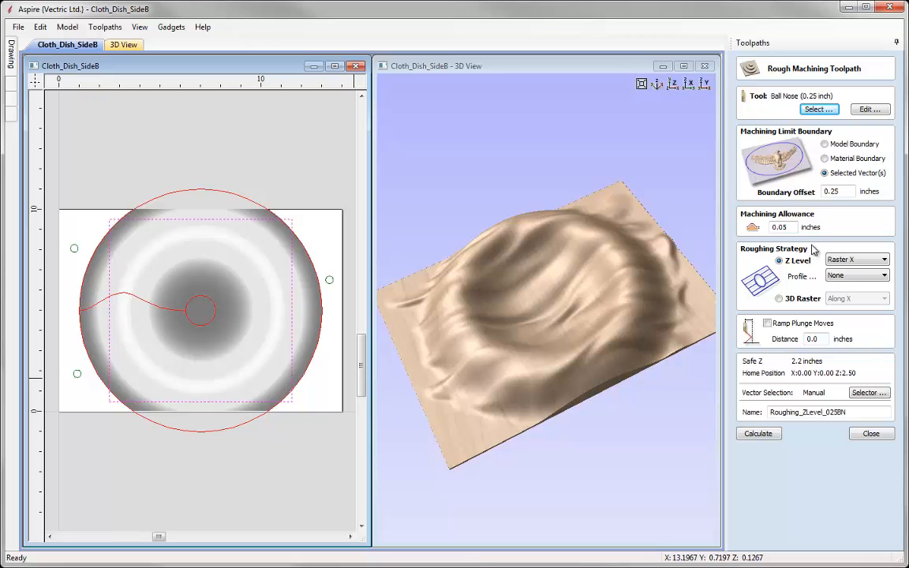
double_click(833, 193)
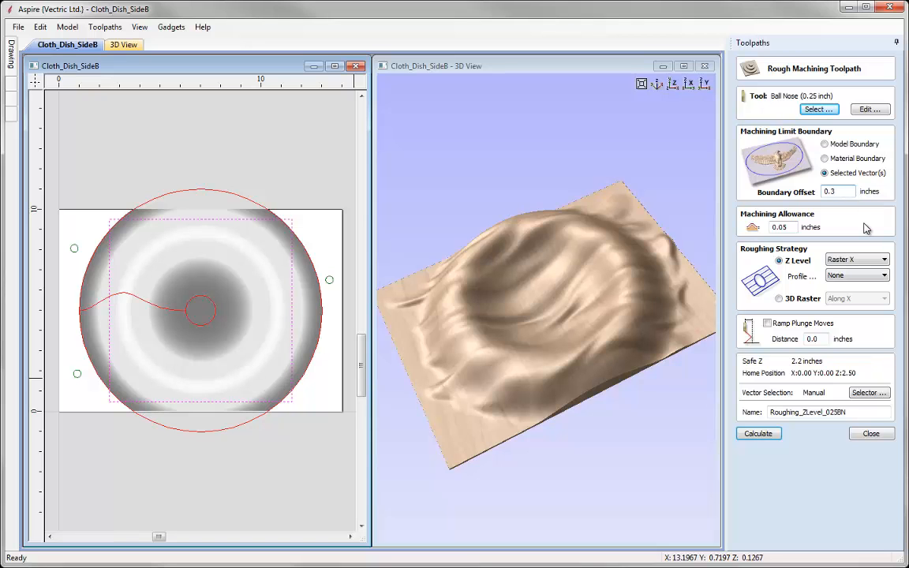
left_click(759, 435)
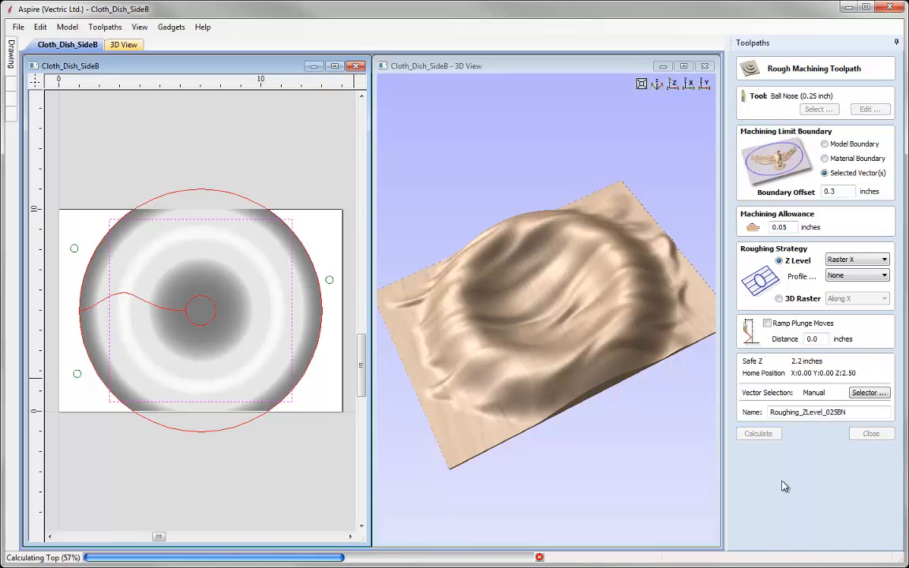
- Preview the Roughing_ZLevel_025BN toolpath on the block and inspect the cut from several angles
left_click_drag(614, 474, 584, 371)
left_click(821, 195)
left_click_drag(523, 329, 623, 424)
- Set the Roughing_Raster_025BN boundary offset to 0.3 inches, calculate the toolpath and inspect it in 3D
double_click(799, 399)
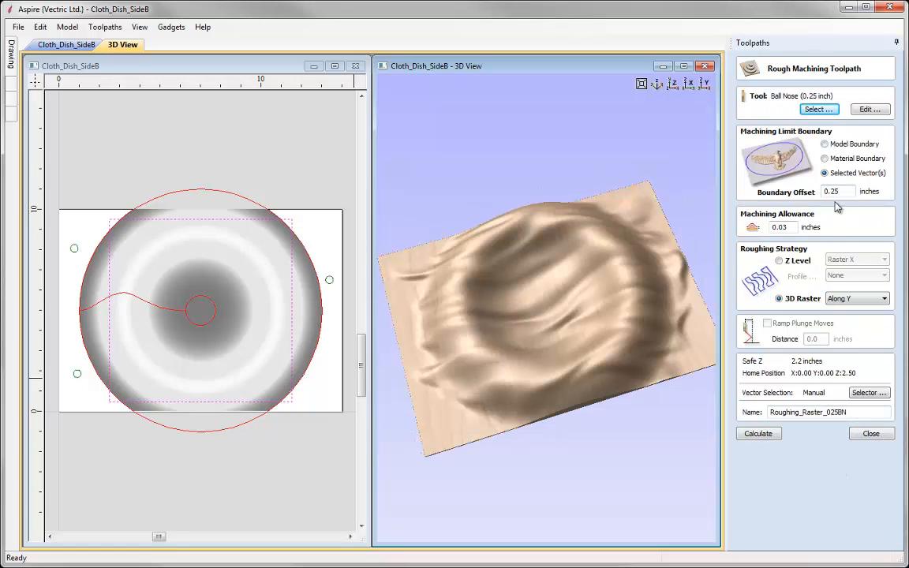
left_click_drag(834, 191, 853, 191)
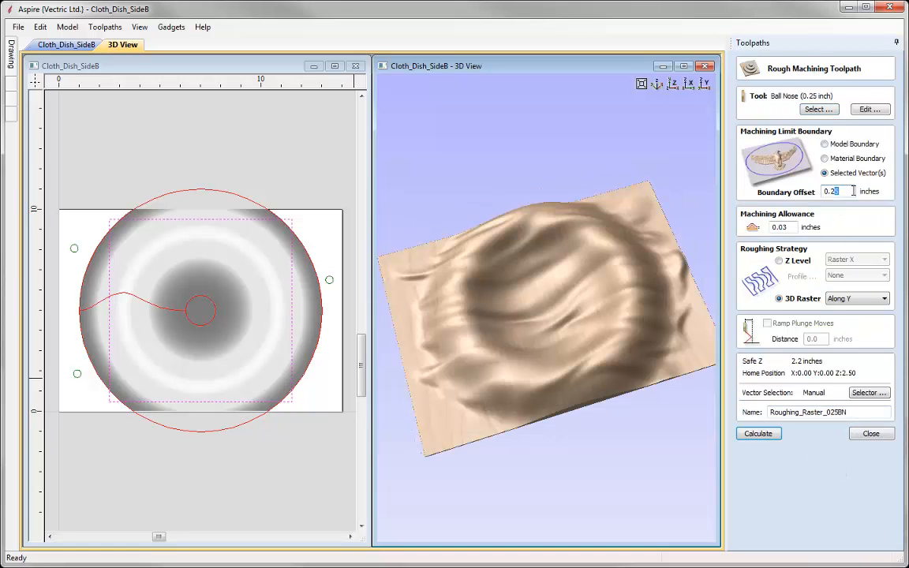
type("3")
key("Return")
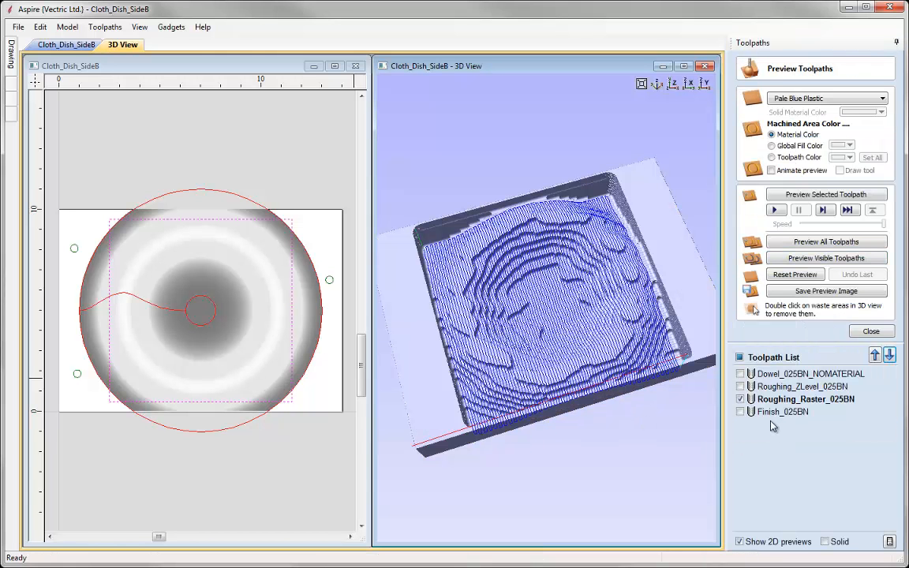
left_click_drag(584, 408, 518, 282)
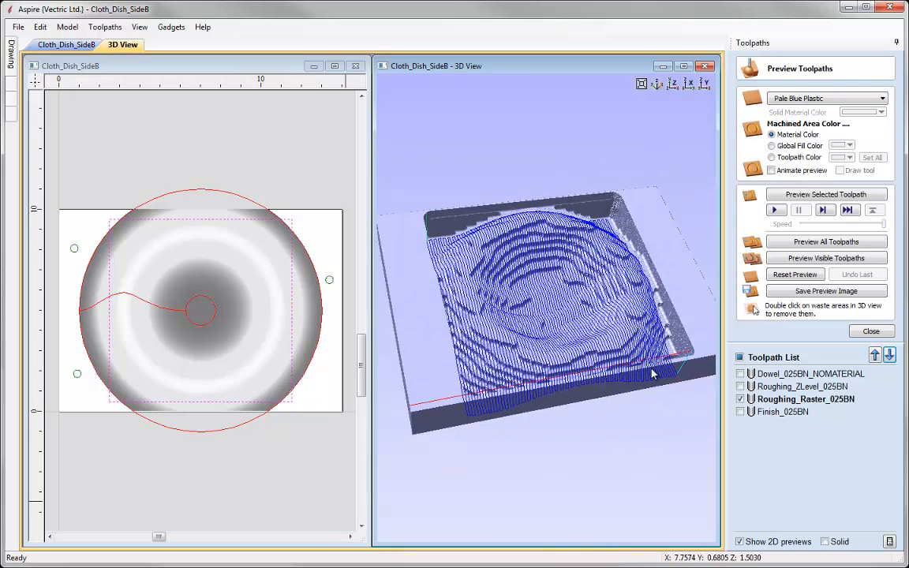
- Review the ball nose tool settings used by the Roughing_Raster_025BN toolpath and accept them
double_click(821, 400)
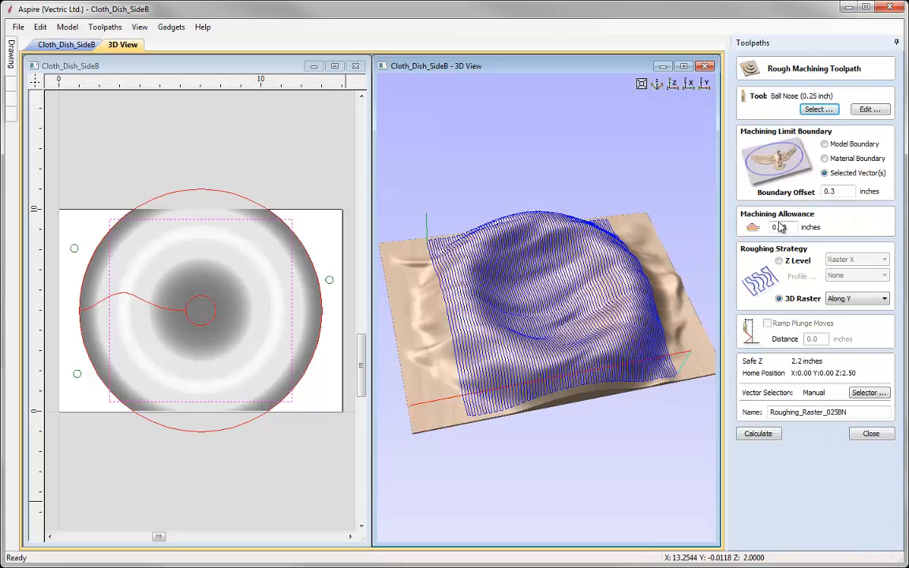
left_click(870, 110)
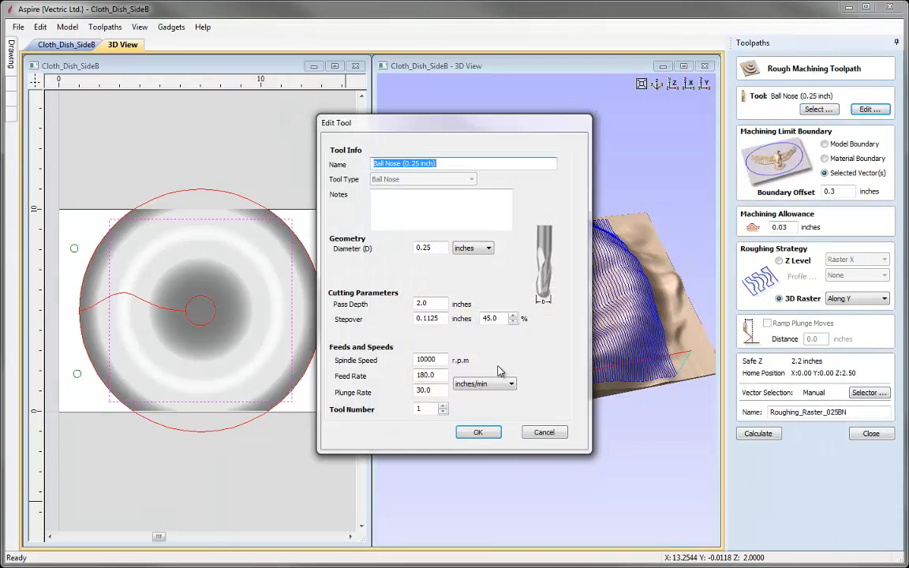
left_click(477, 432)
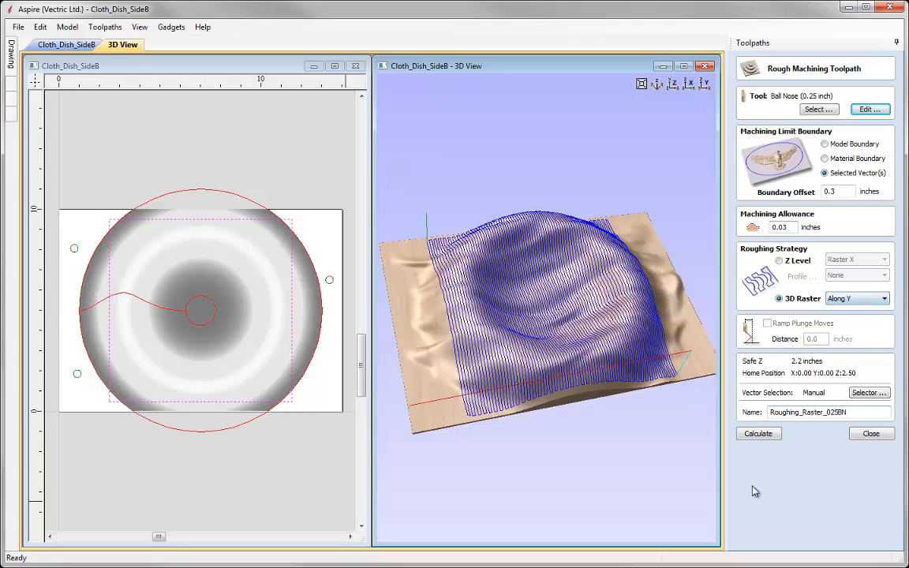
- Recalculate the Roughing_Raster_025BN toolpath and preview its cut on the block
left_click(766, 438)
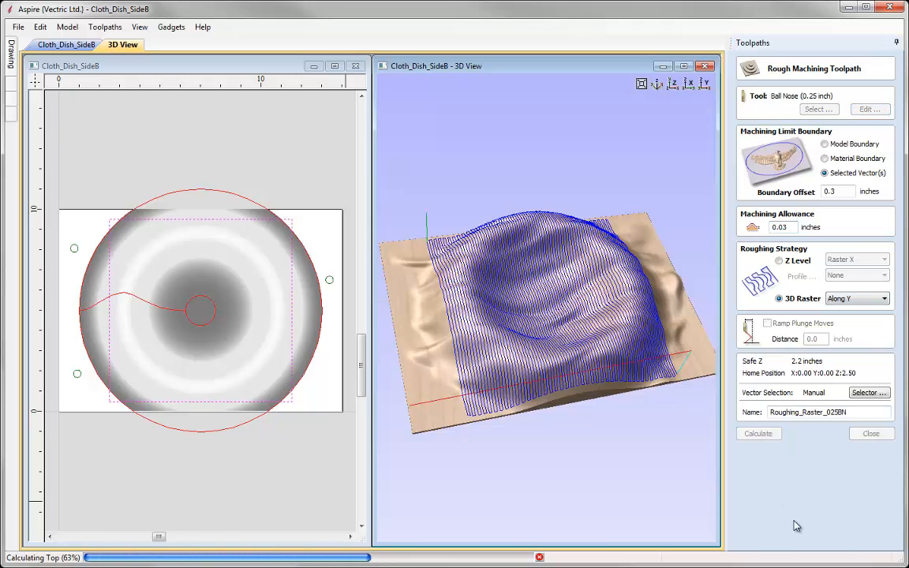
left_click(828, 258)
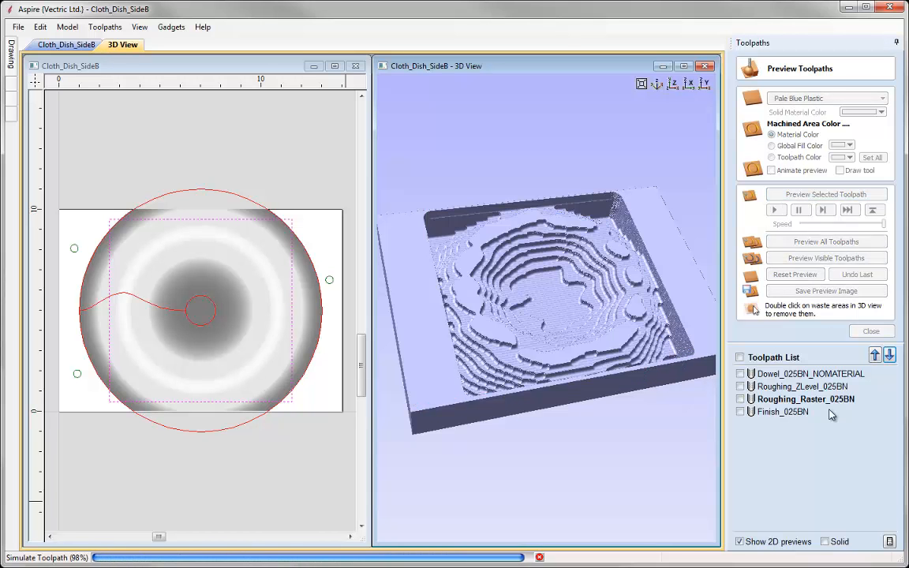
left_click_drag(434, 377, 466, 379)
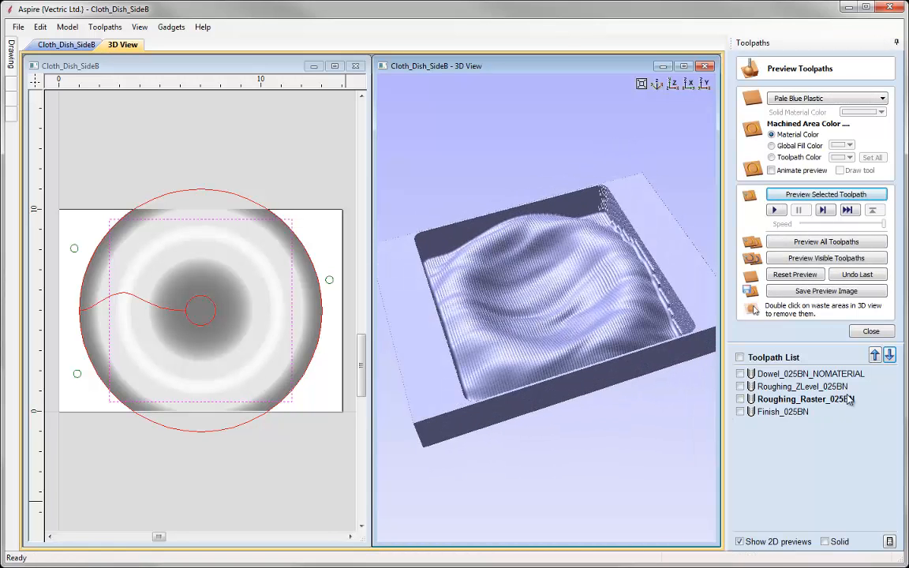
- Set the Finish_025BN toolpath's boundary offset to 0.2 inches and calculate the toolpath
left_click(792, 413)
double_click(794, 416)
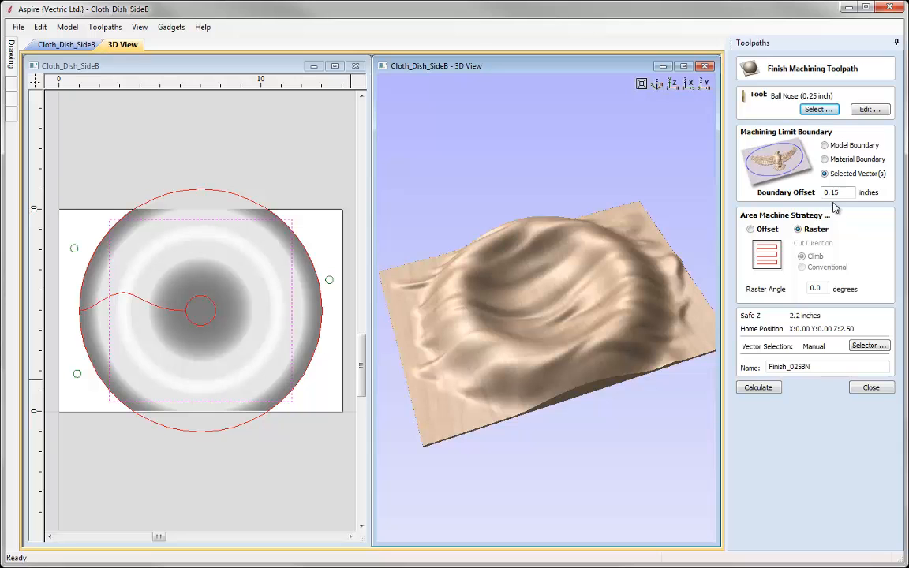
left_click_drag(831, 193, 848, 193)
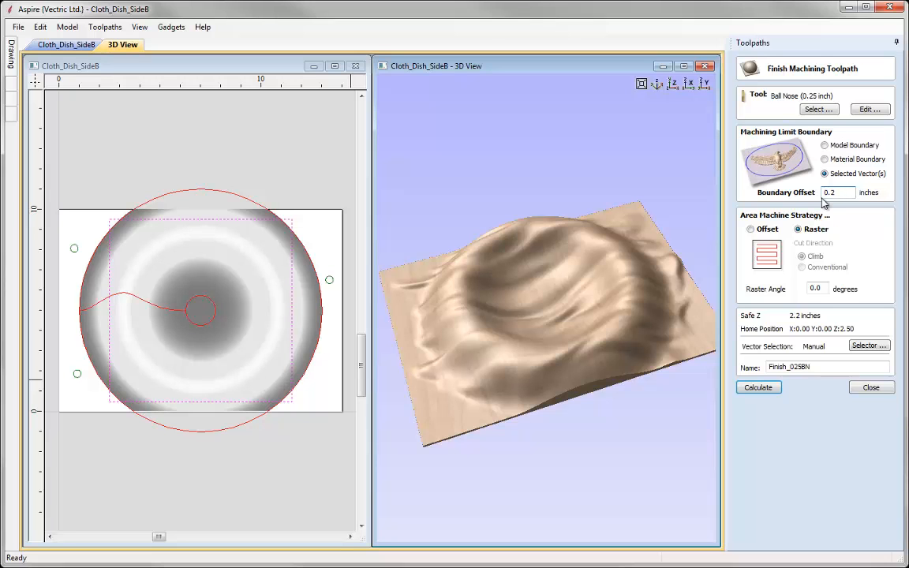
left_click(759, 388)
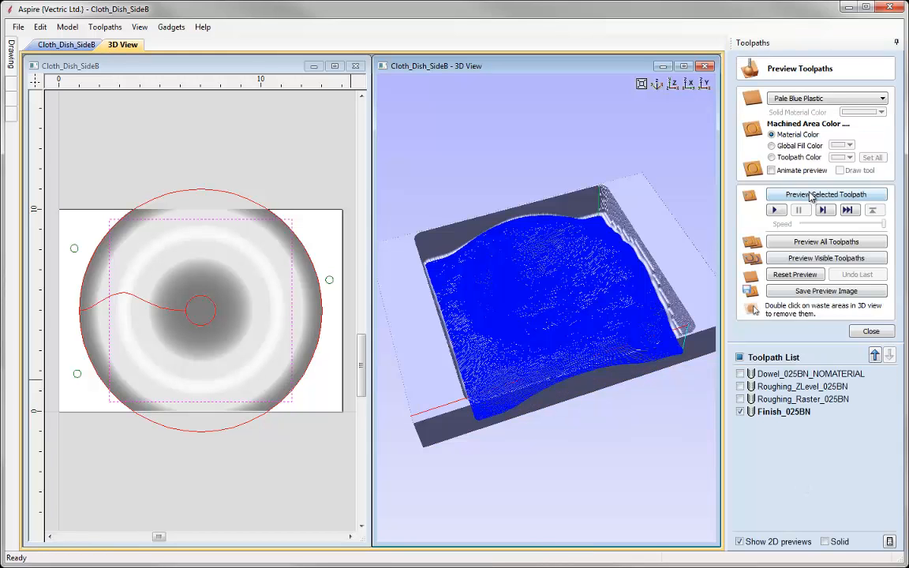
- Preview the Finish_025BN toolpath on the block, inspect the cut in 3D and leave the preview
left_click(809, 195)
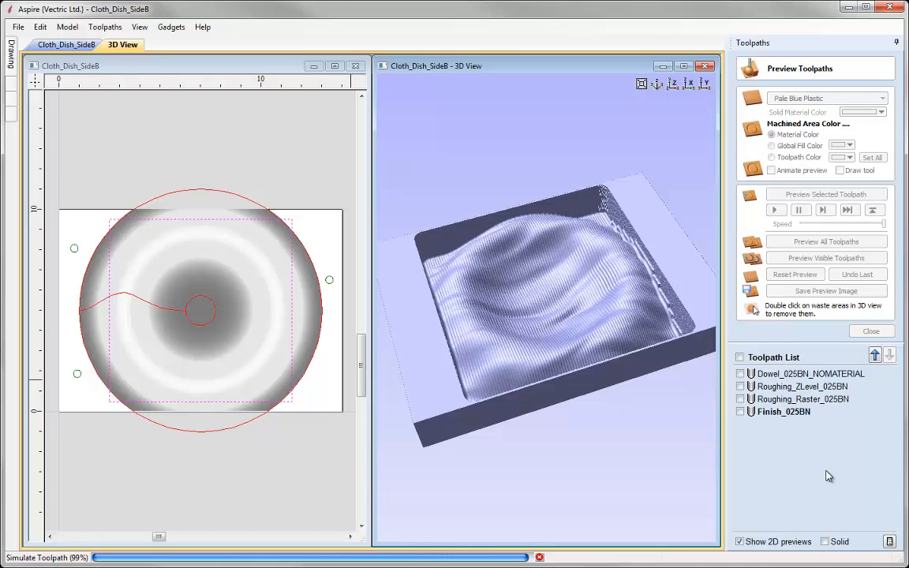
left_click_drag(571, 350, 603, 455)
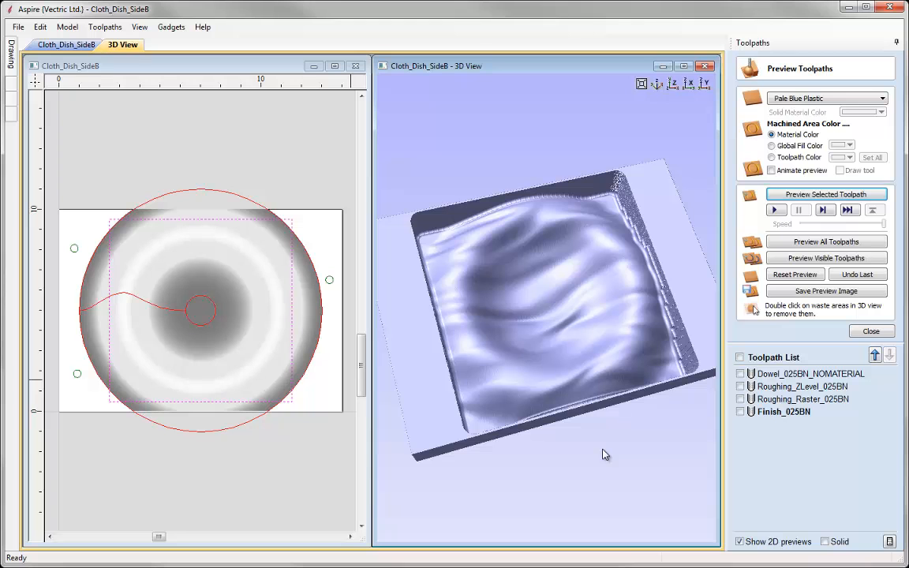
left_click(658, 84)
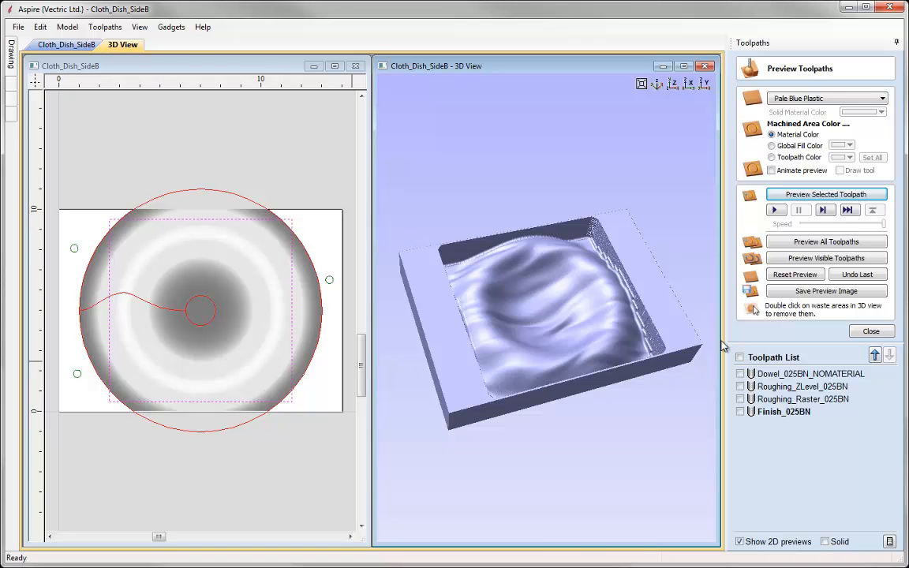
left_click(871, 331)
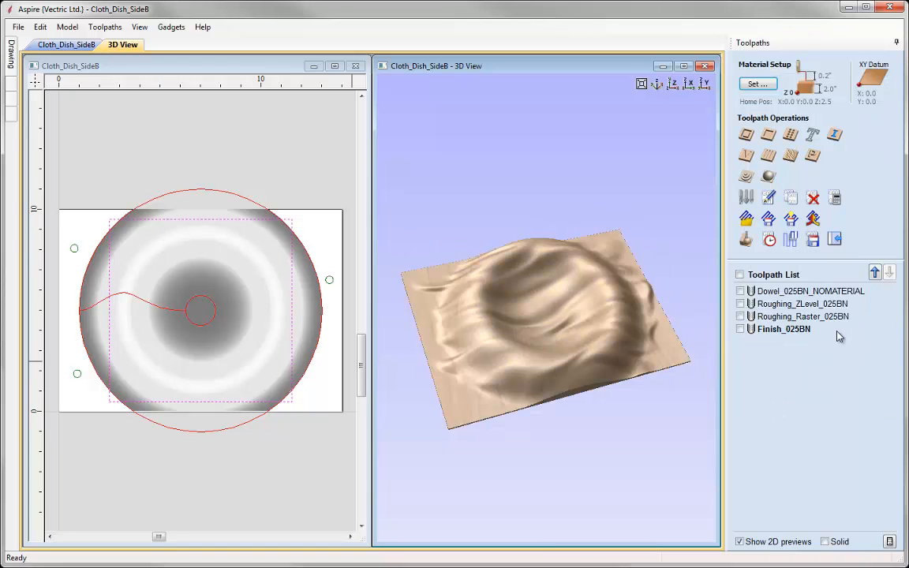
- Start a 2D profile toolpath with a 2.05 inch cut depth, machining outside the selected square vector
left_click(746, 135)
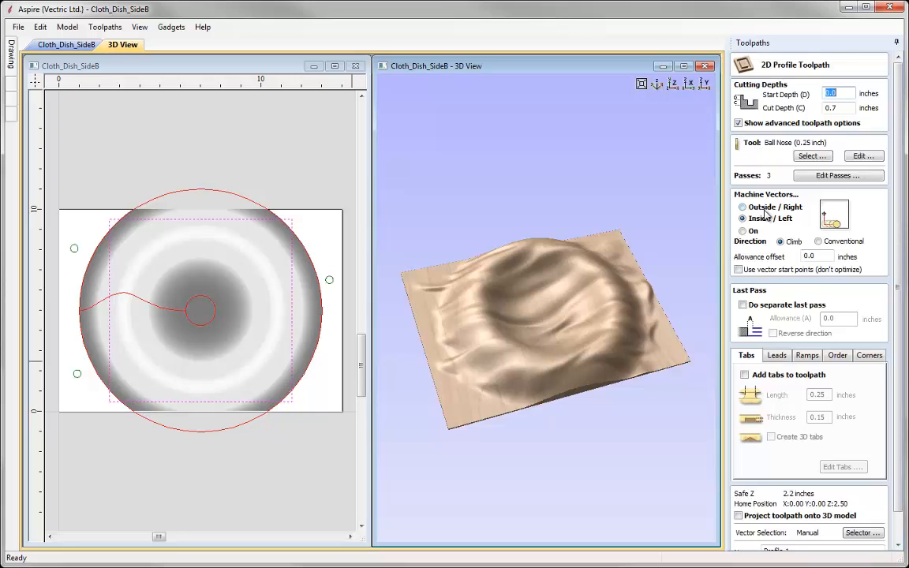
key("Tab")
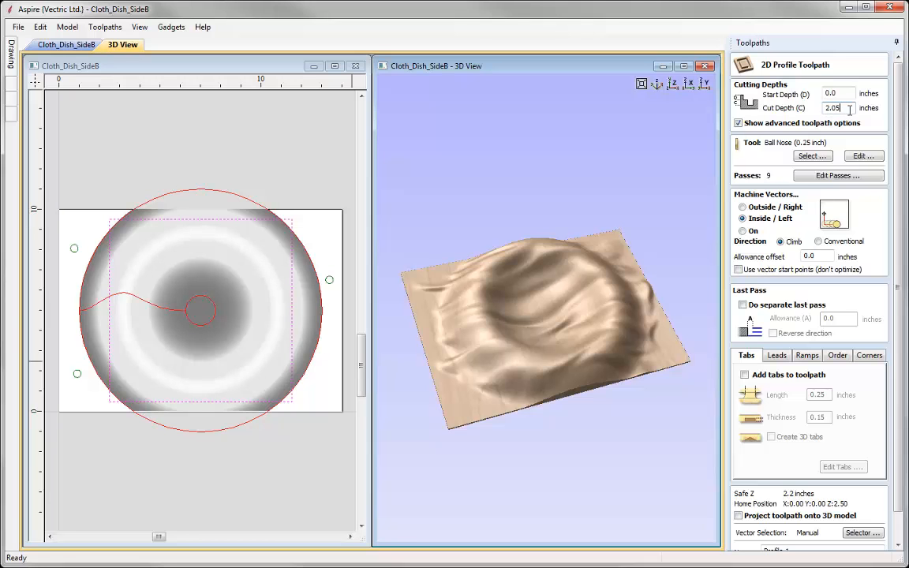
left_click(760, 207)
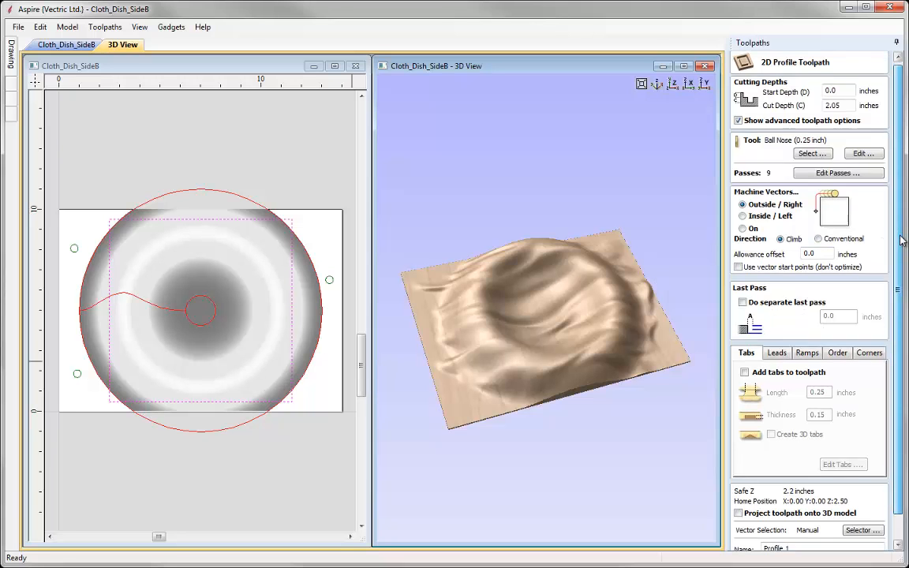
- Add tabs to the profile toolpath with a length of 1 inch and a thickness of 0.2 inches
scroll(821, 300, "down", 1)
left_click(745, 345)
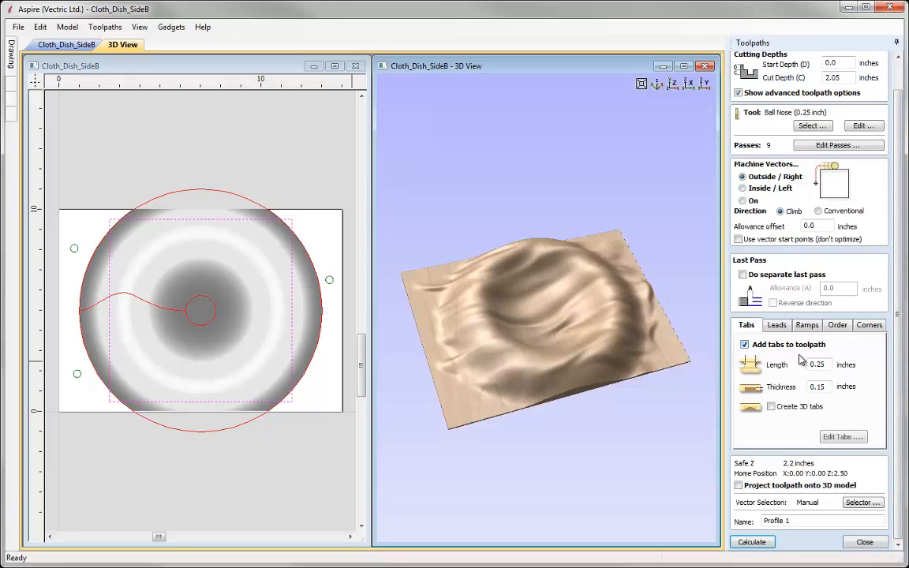
double_click(824, 364)
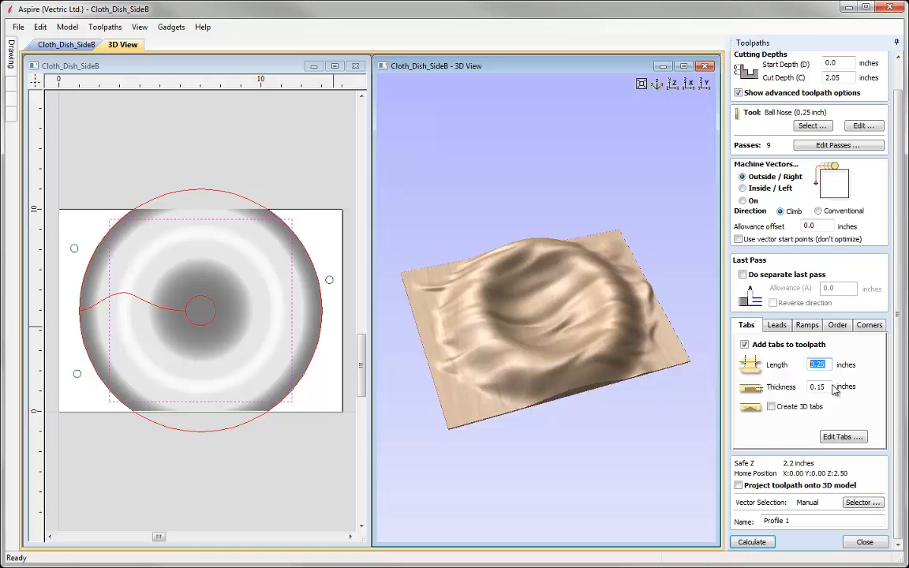
type("1")
key("Tab")
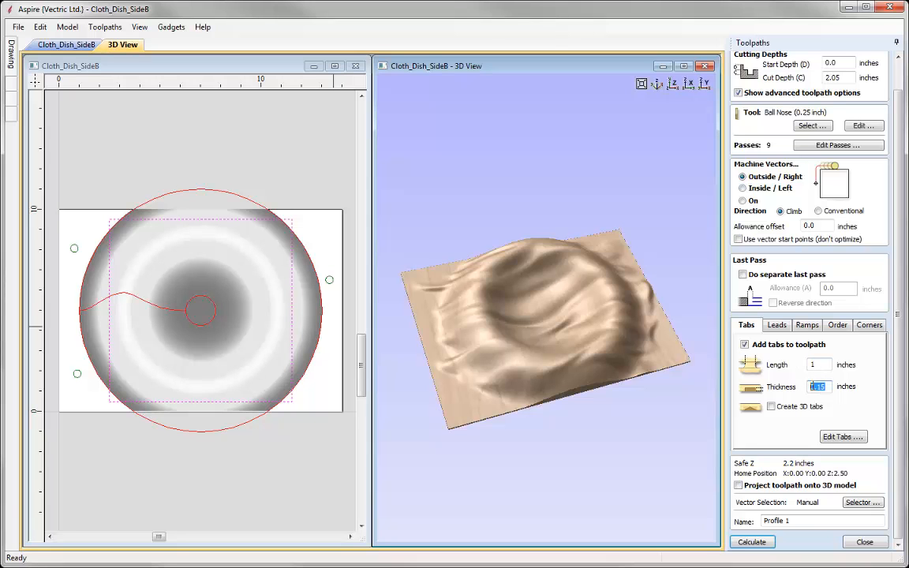
type("0.2")
- Place a tab at each of the four corners of the selected square vector
left_click(841, 437)
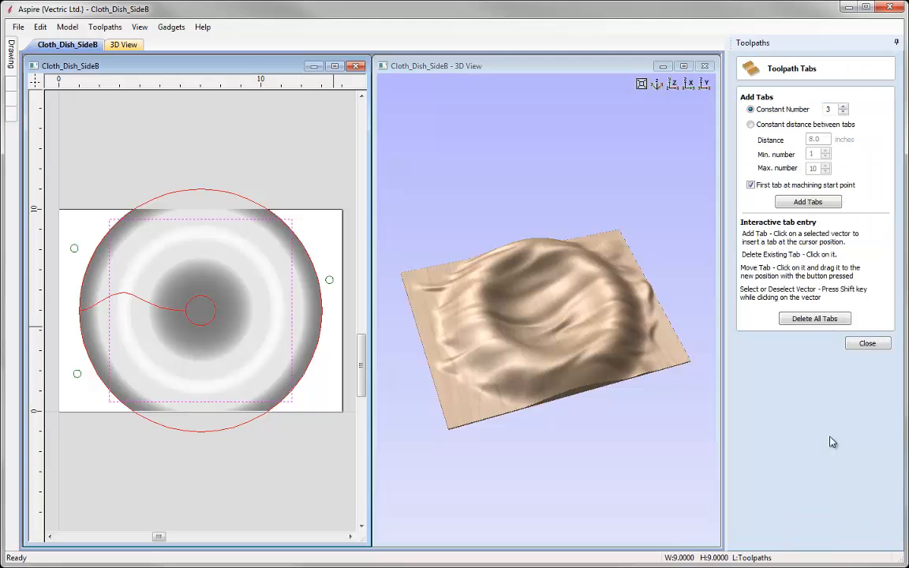
left_click(292, 220)
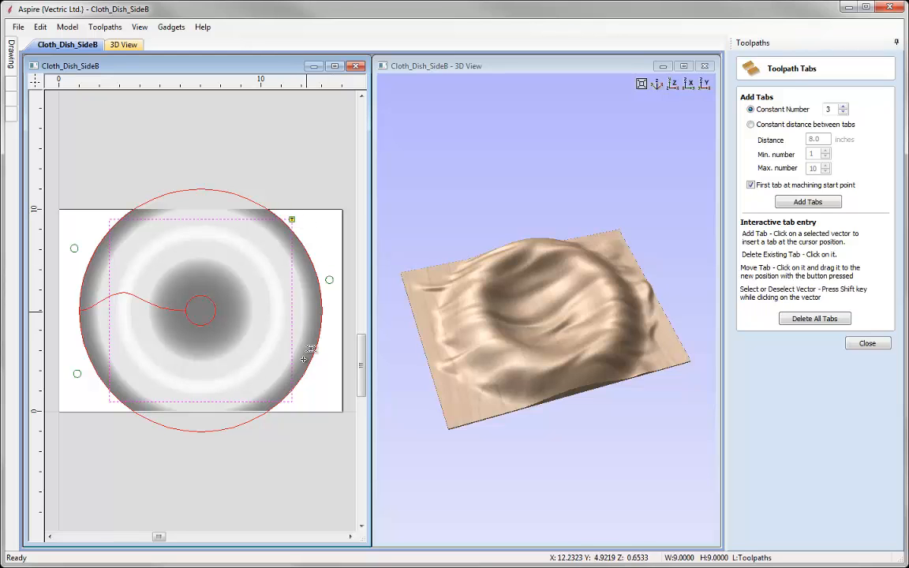
left_click(292, 404)
left_click(110, 403)
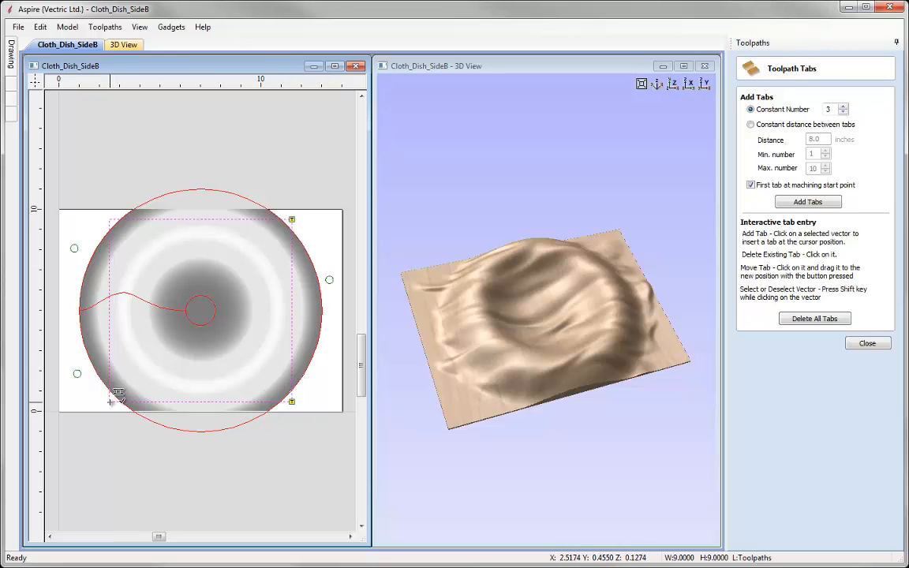
left_click(111, 220)
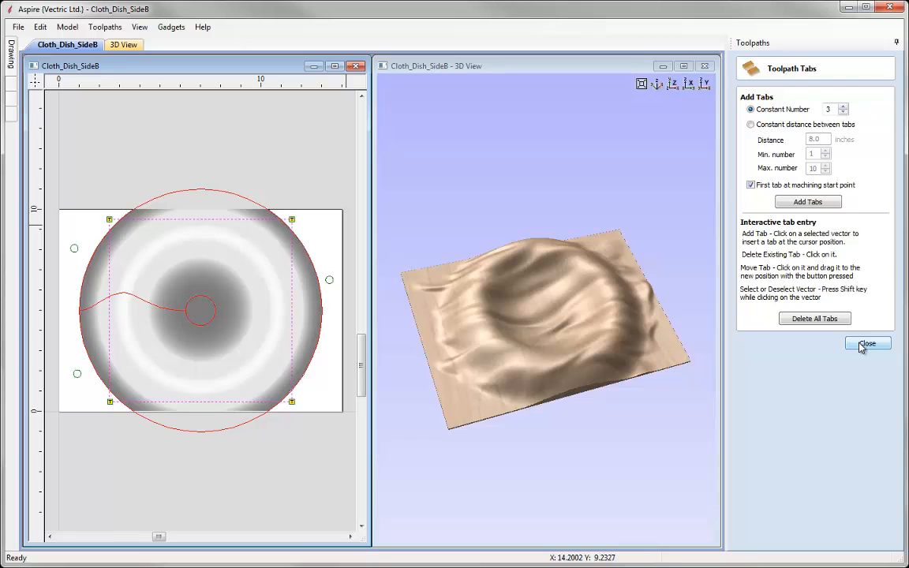
left_click(867, 343)
- Name the profile toolpath Profile_Cutout_025BN and calculate it, accepting the cut through the material
scroll(811, 449, "down", 2)
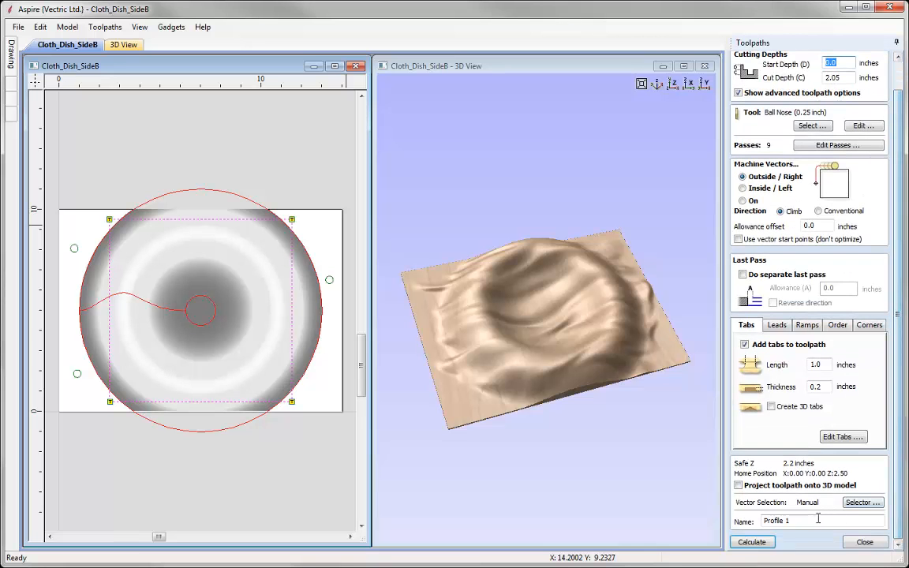
key("BackSpace")
key("BackSpace")
type("_Cutout_0")
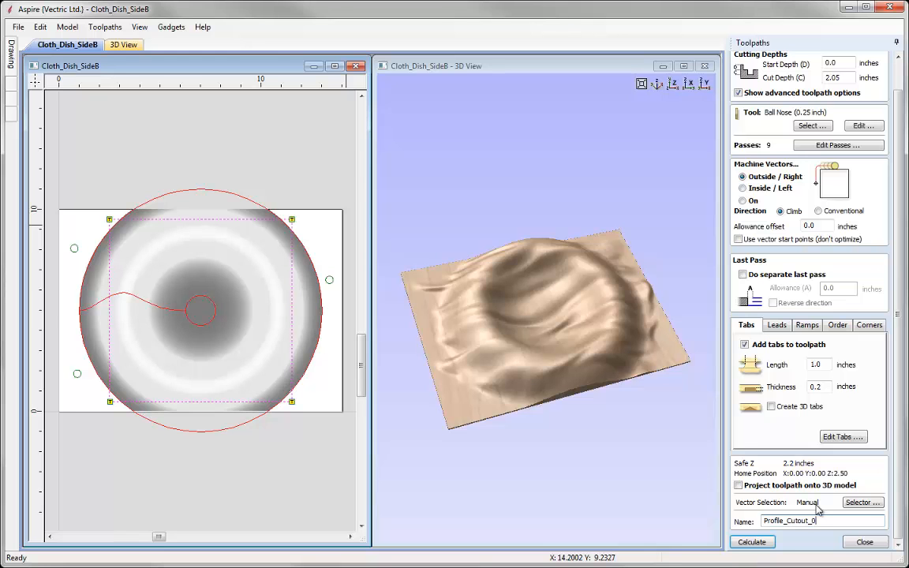
type("25BN")
left_click(752, 542)
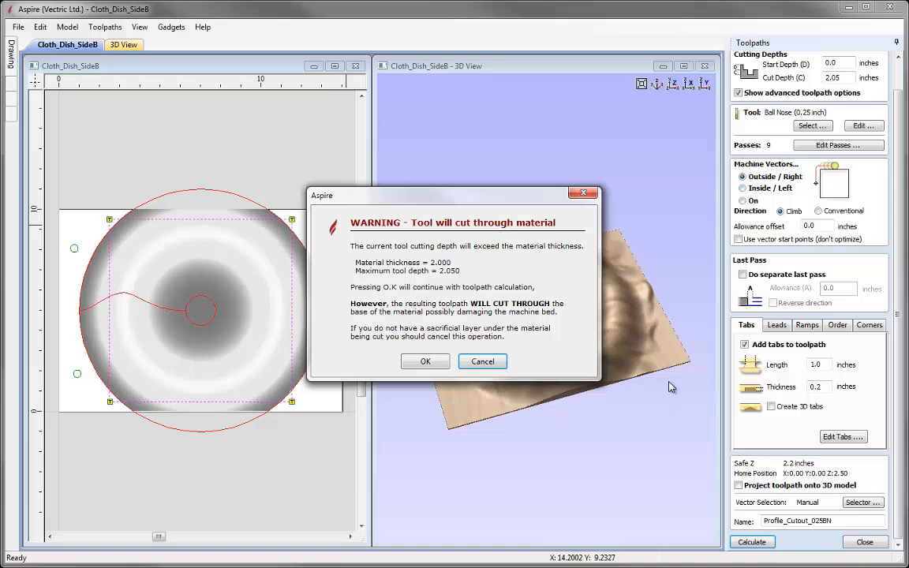
left_click(441, 362)
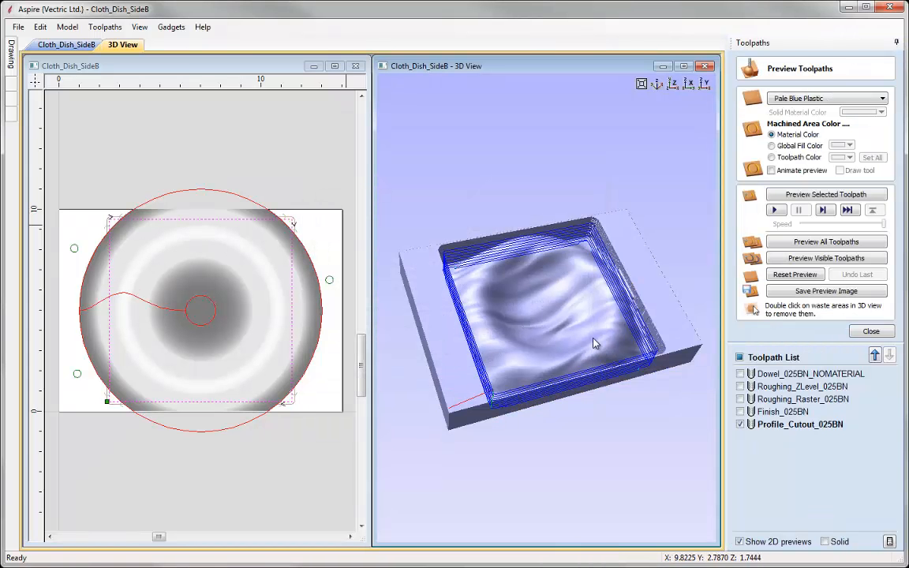
- Preview the Profile_Cutout_025BN toolpath in a maximized 3D view and inspect the corner tabs up close
left_click(803, 194)
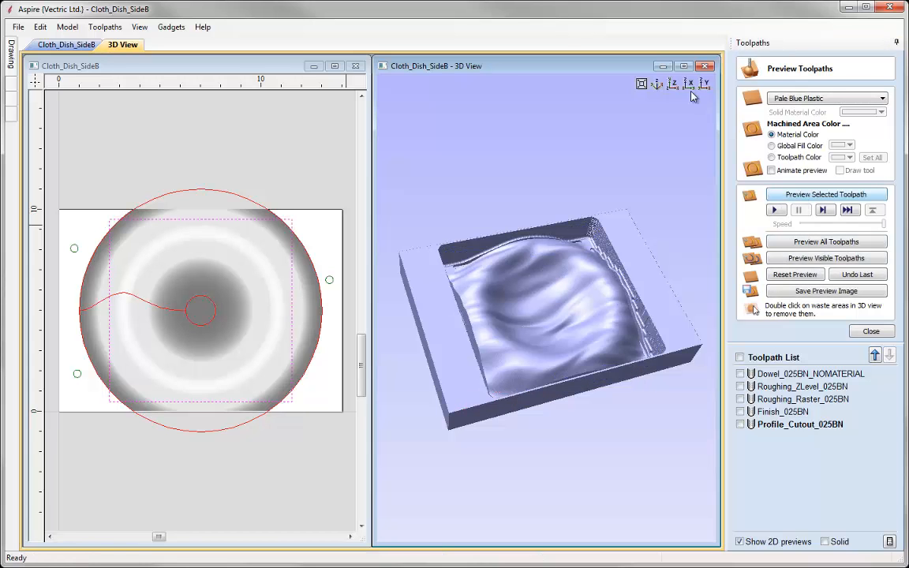
left_click(683, 66)
left_click_drag(671, 93, 412, 399)
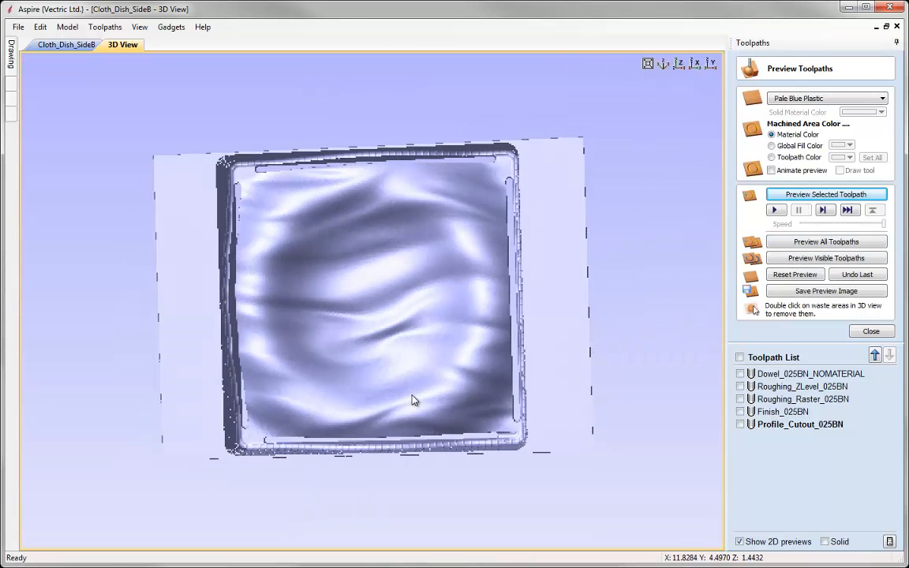
scroll(343, 307, "up", 5)
middle_click_drag(344, 306, 426, 483)
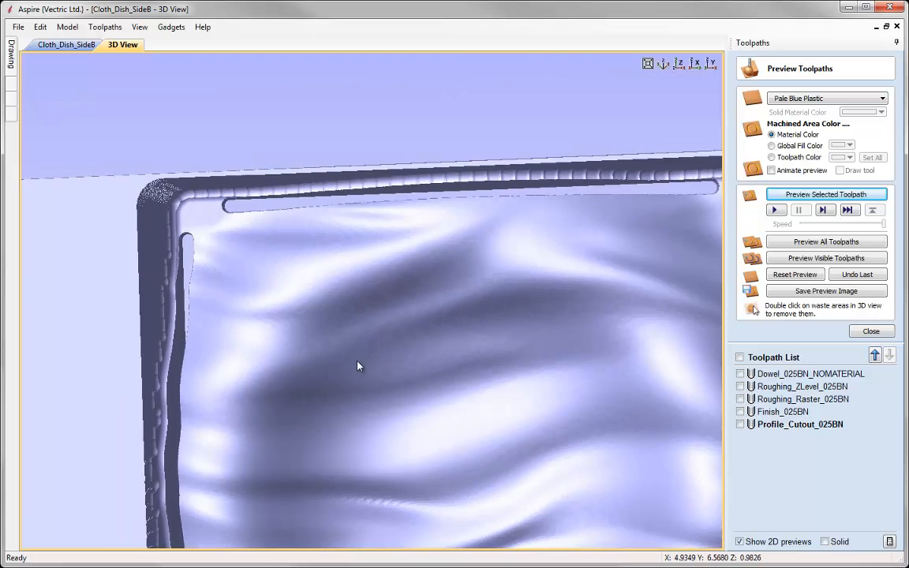
left_click_drag(359, 365, 336, 335)
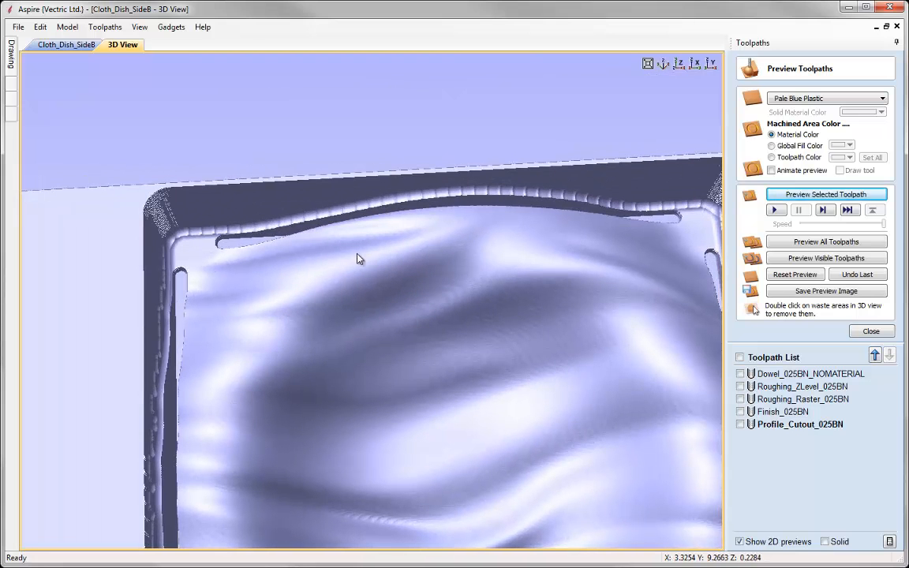
- Change the preview material to Canadian Maple and inspect the cut-out slots and tabs from several angles
left_click(882, 100)
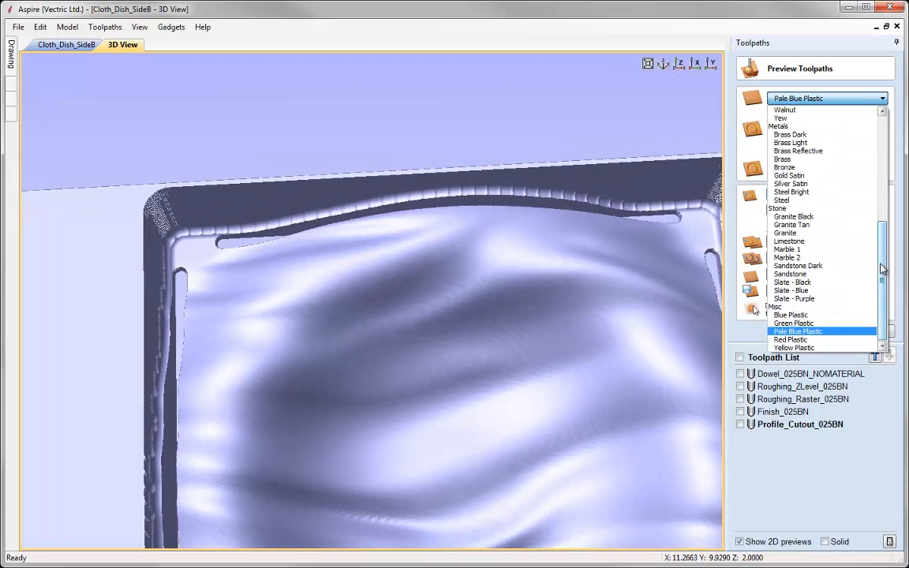
scroll(878, 144, "up", 10)
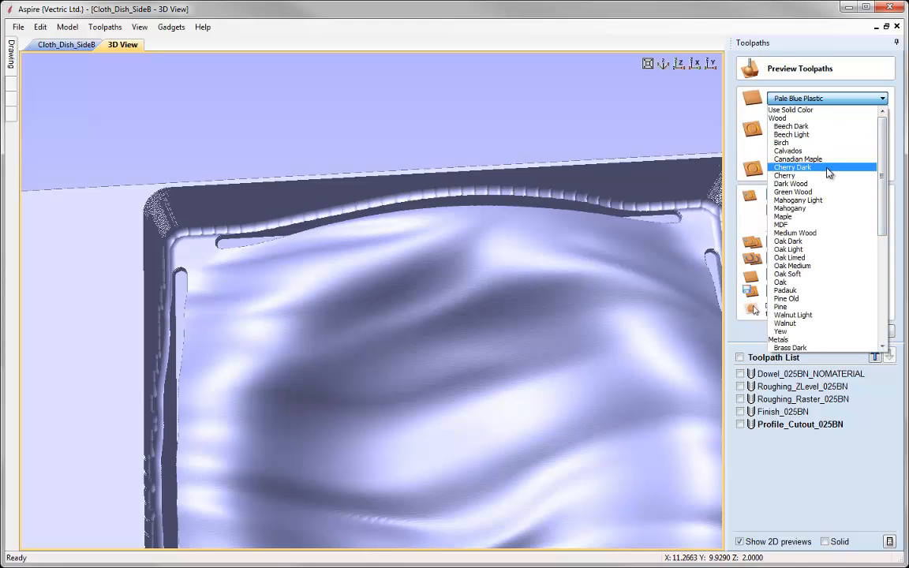
left_click(826, 159)
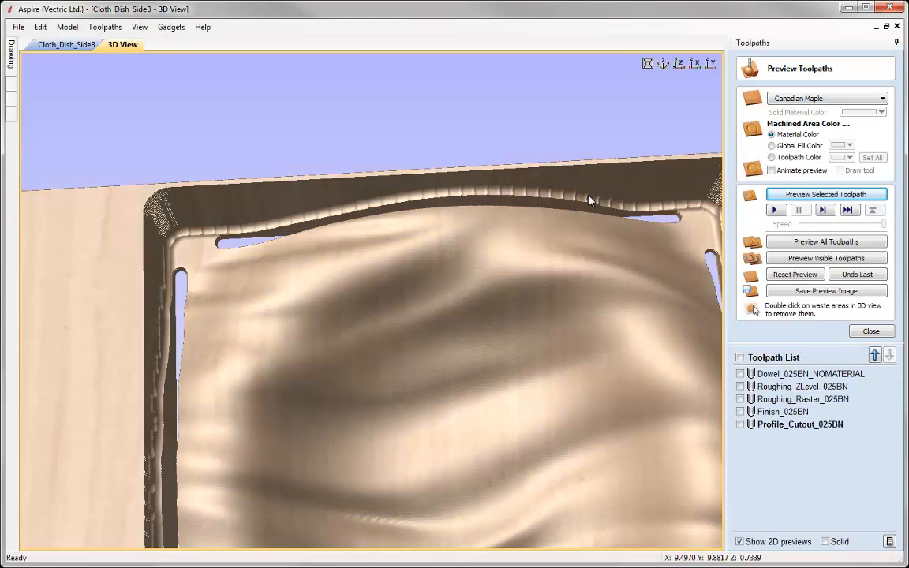
left_click_drag(386, 367, 263, 263)
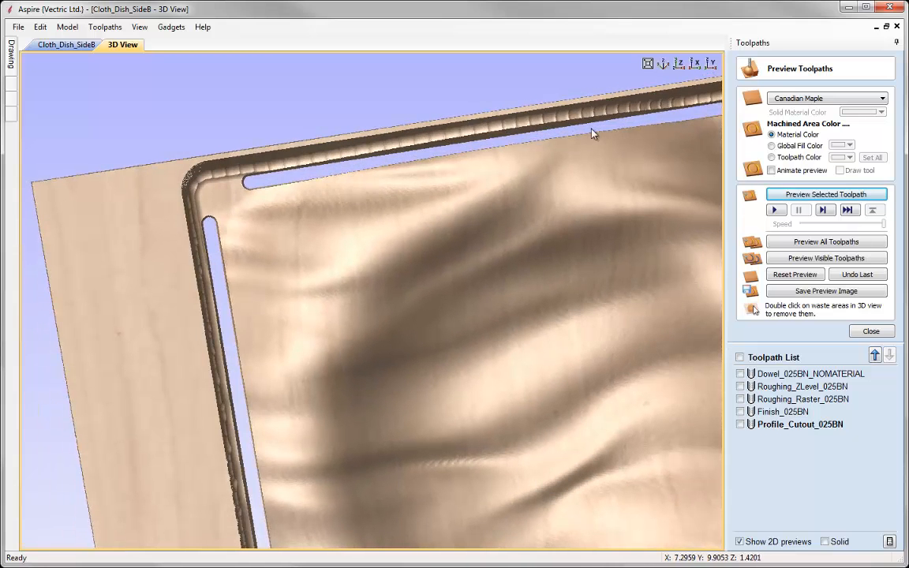
left_click(663, 63)
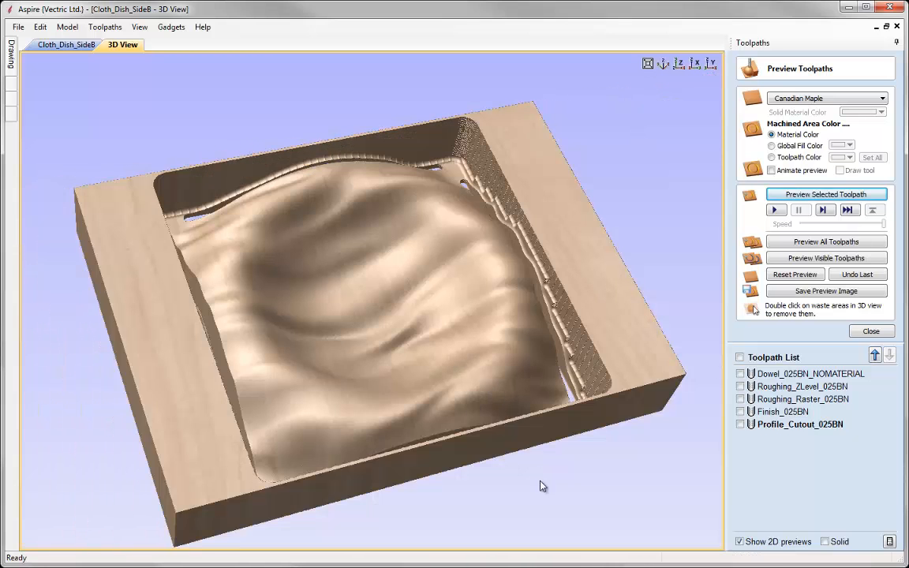
left_click_drag(478, 395, 414, 335)
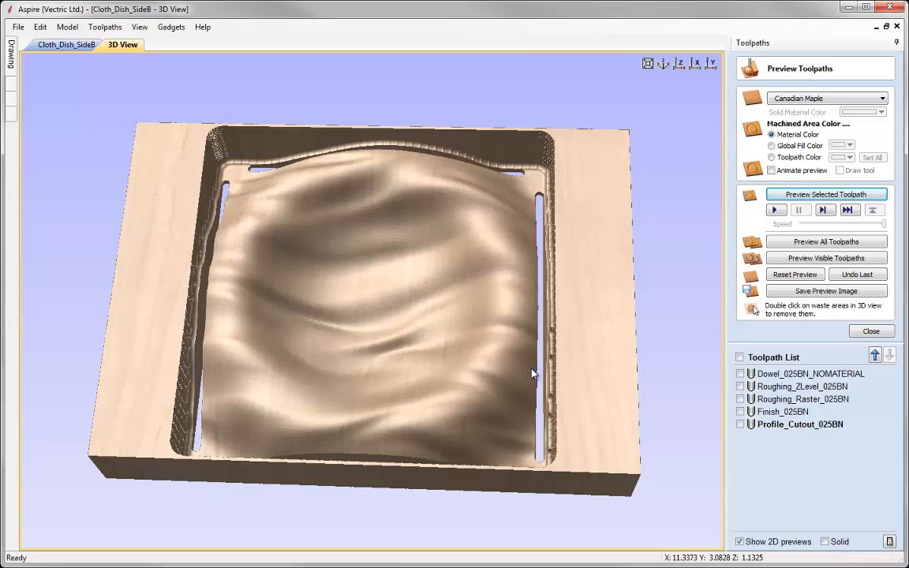
left_click_drag(414, 424, 555, 474)
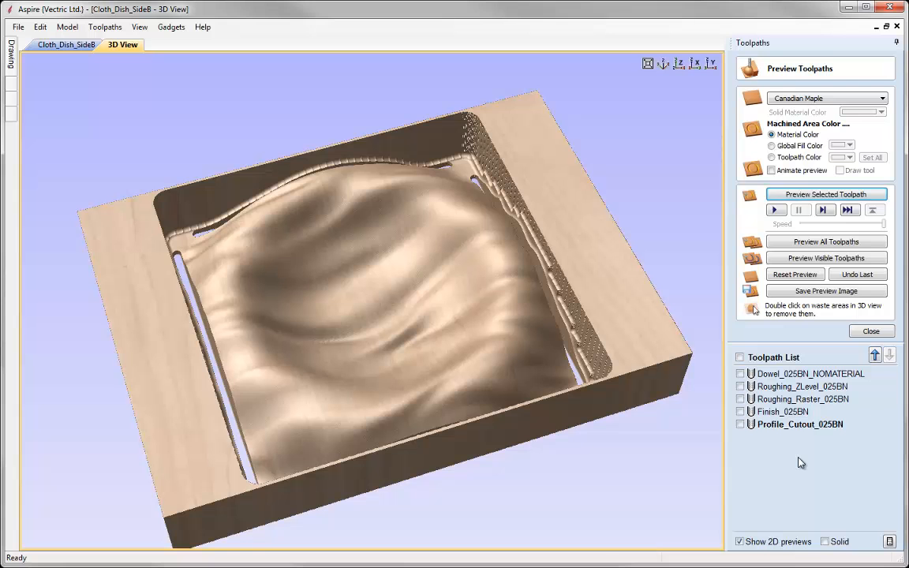
- Leave the toolpath preview and save the Cloth_Dish_SideB file
left_click(869, 331)
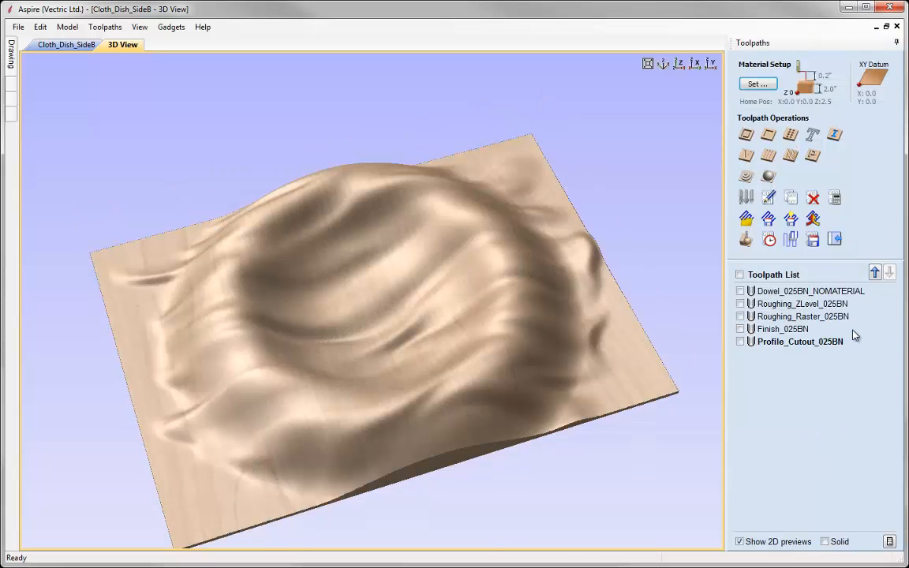
left_click(18, 28)
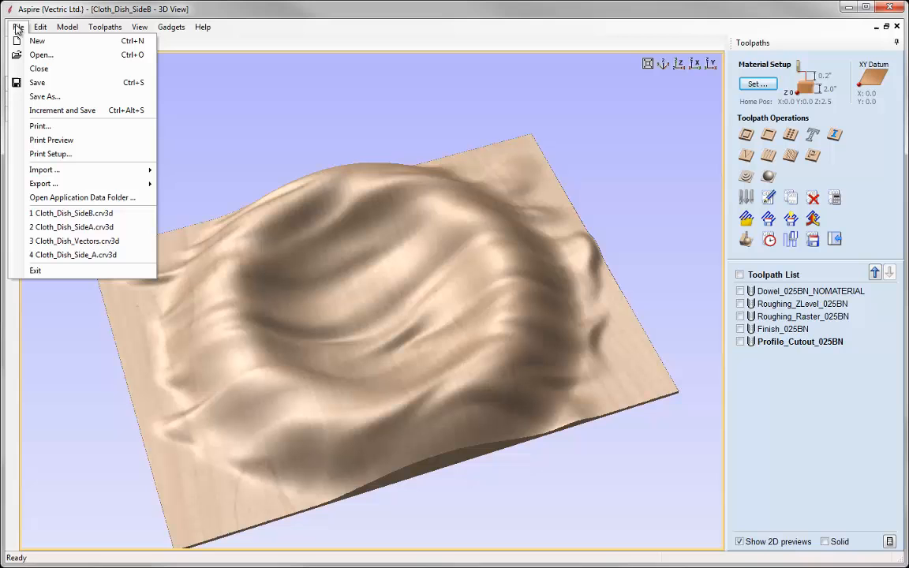
left_click(38, 83)
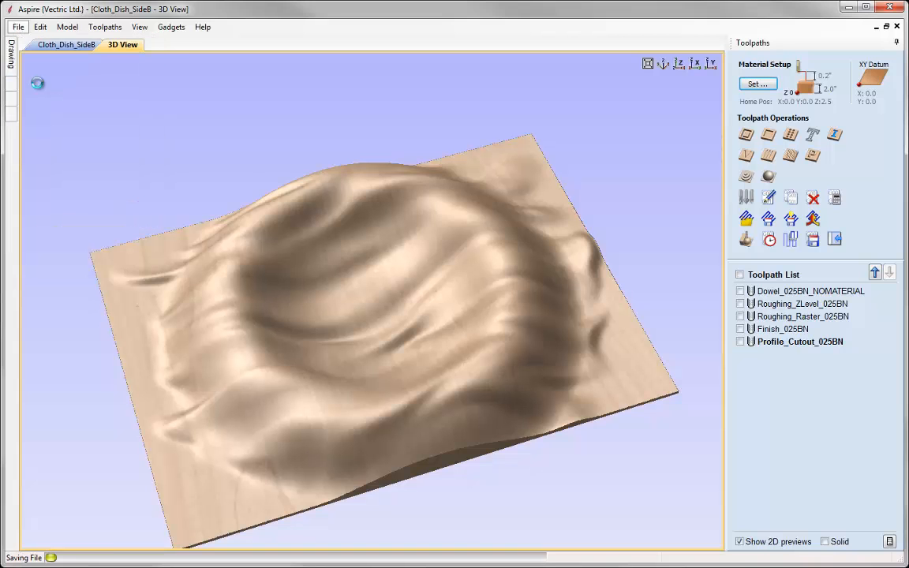